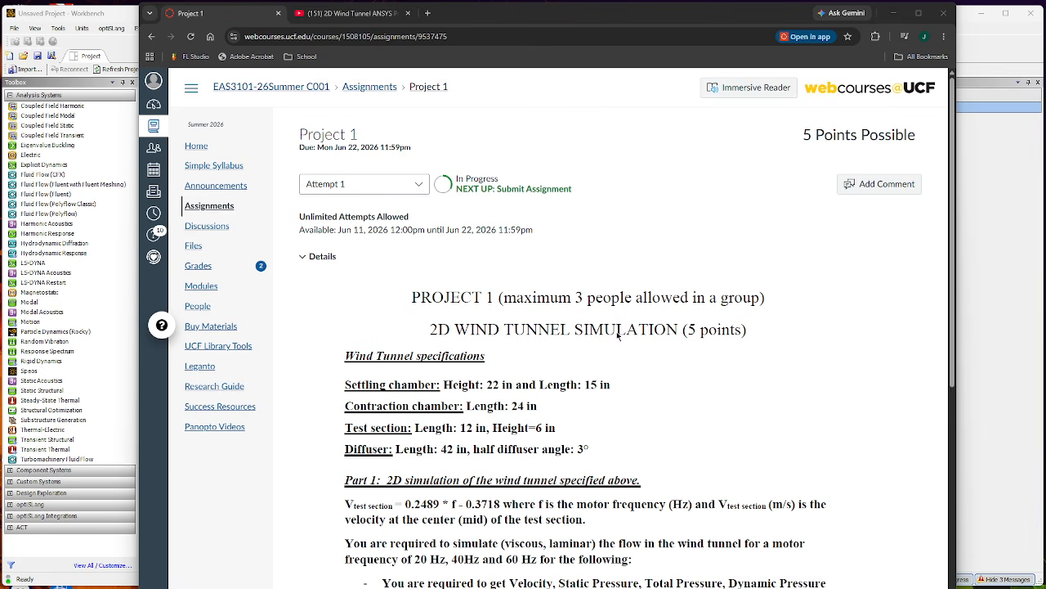
# Switch to Workbench and add a second Fluid Flow (Fluent) system beside the existing one in the project schematic.
pyautogui.click(894, 13)
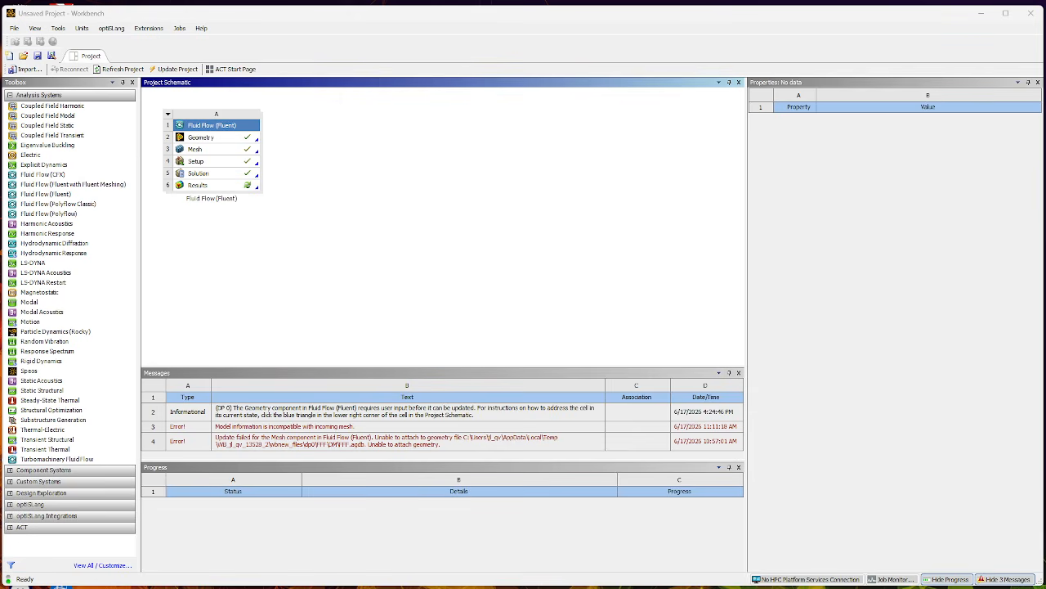
pyautogui.hotkey('alt', 'Tab')
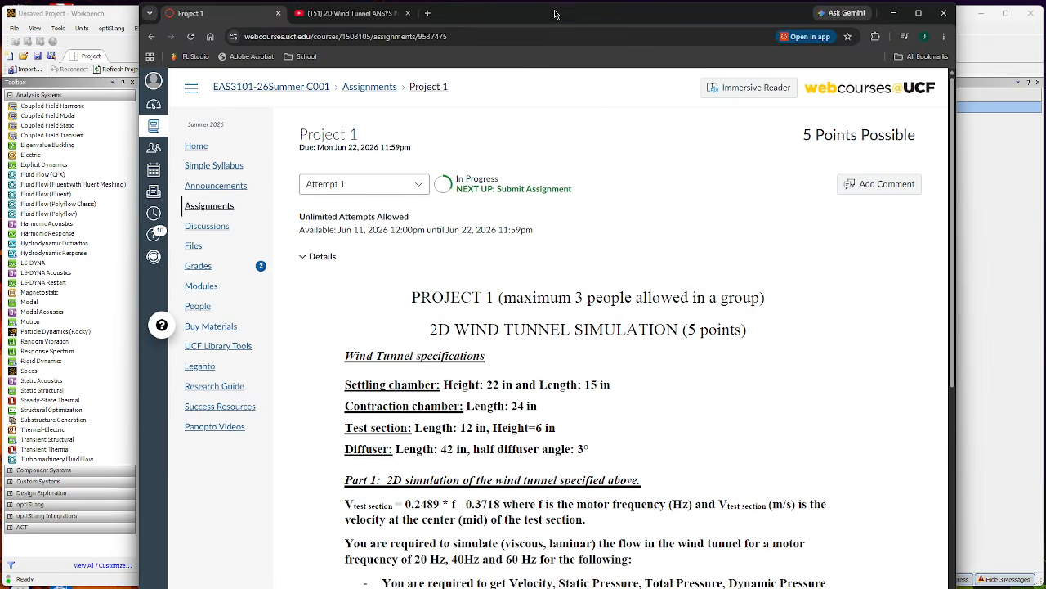
pyautogui.moveTo(556, 14); pyautogui.dragTo(1045, 61)
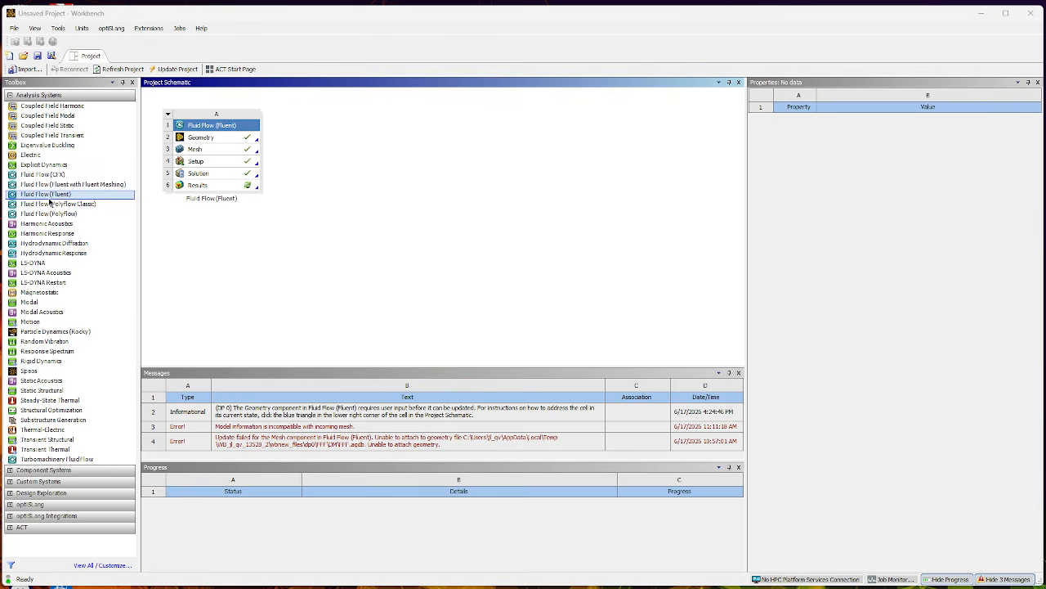
pyautogui.moveTo(49, 200); pyautogui.dragTo(342, 132)
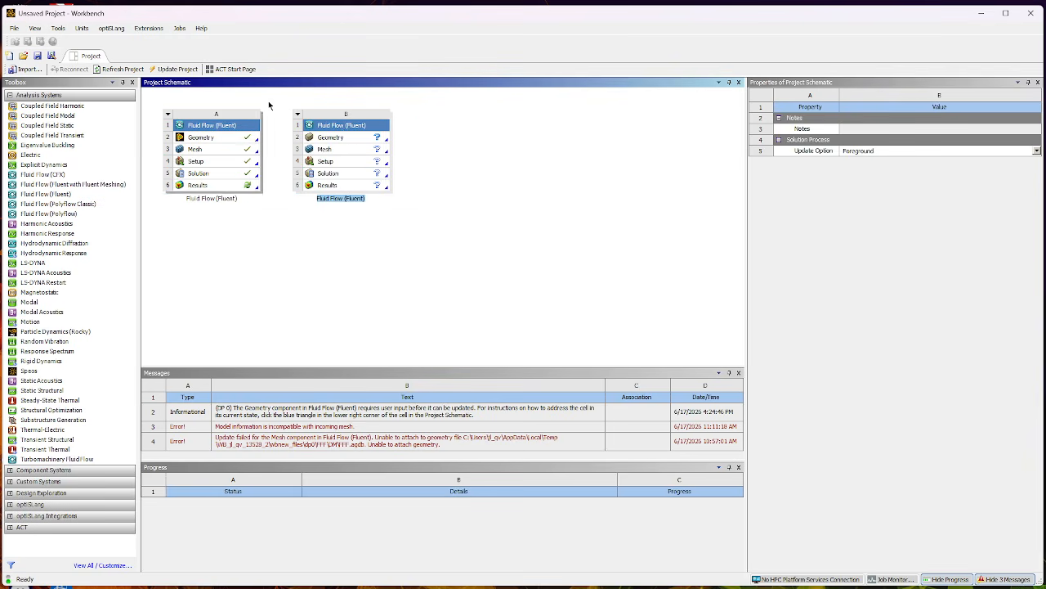
# Set the Analysis Type of the new Fluent system's Geometry cell to 2D.
pyautogui.click(344, 139)
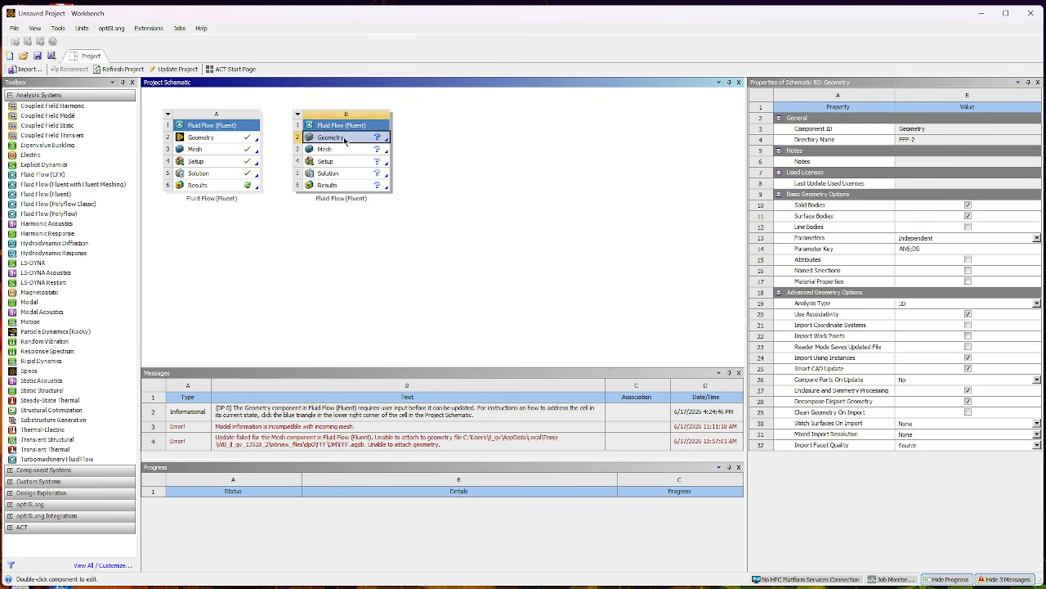
pyautogui.click(949, 313)
pyautogui.click(920, 302)
pyautogui.click(993, 304)
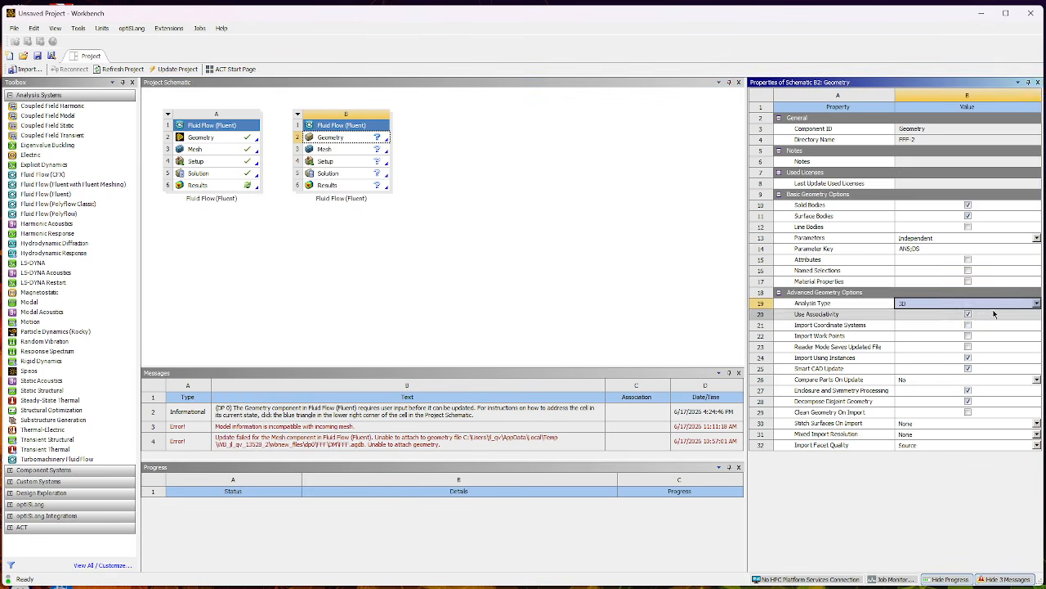
pyautogui.click(1036, 303)
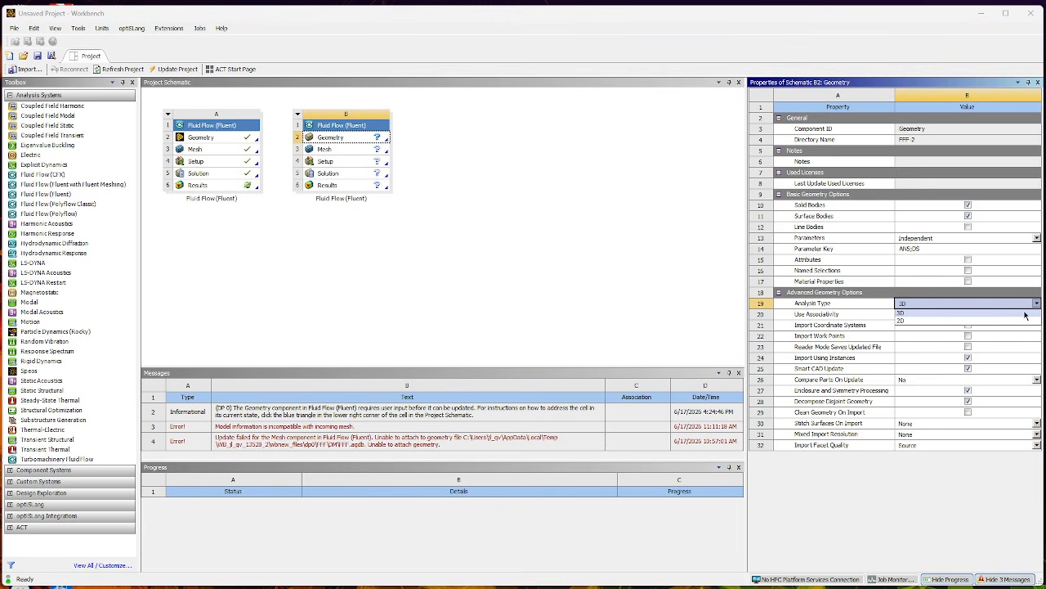
pyautogui.click(981, 321)
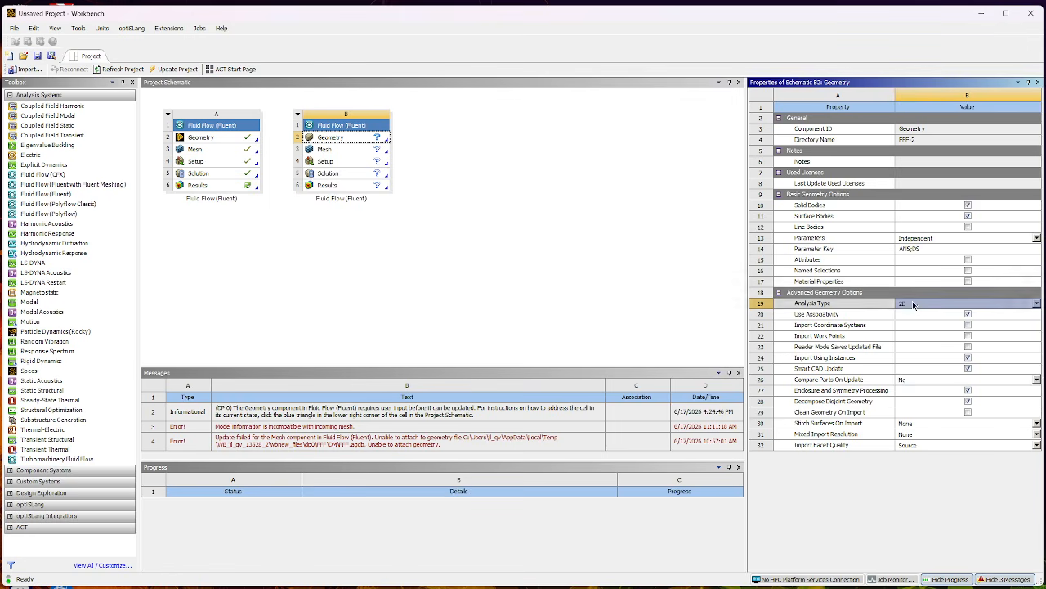
pyautogui.click(379, 241)
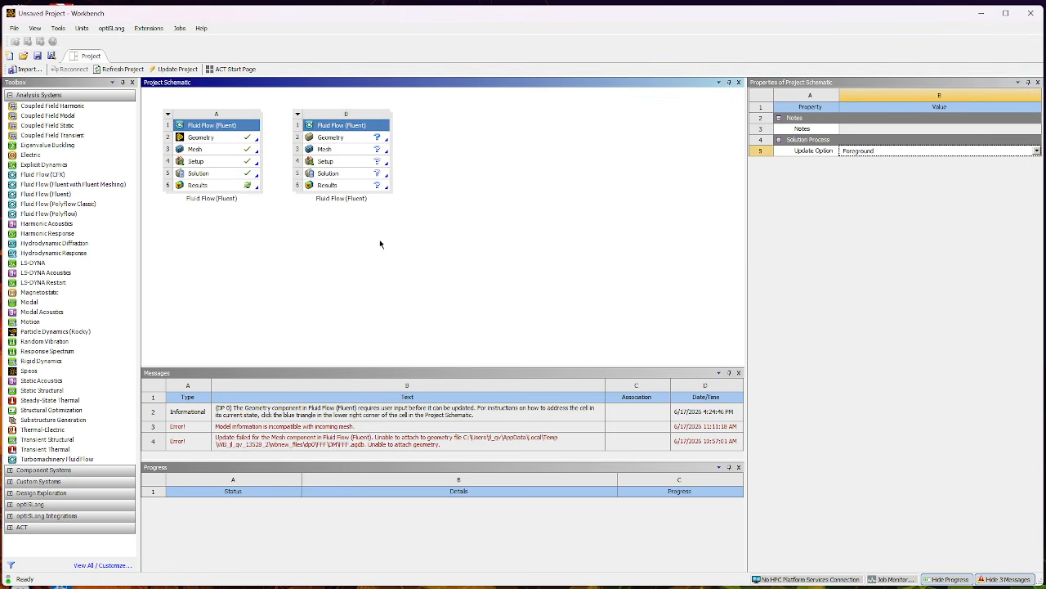
# Create a new DesignModeler geometry for the second Fluent system and set its length unit to inches.
pyautogui.click(349, 140)
pyautogui.rightClick(350, 141)
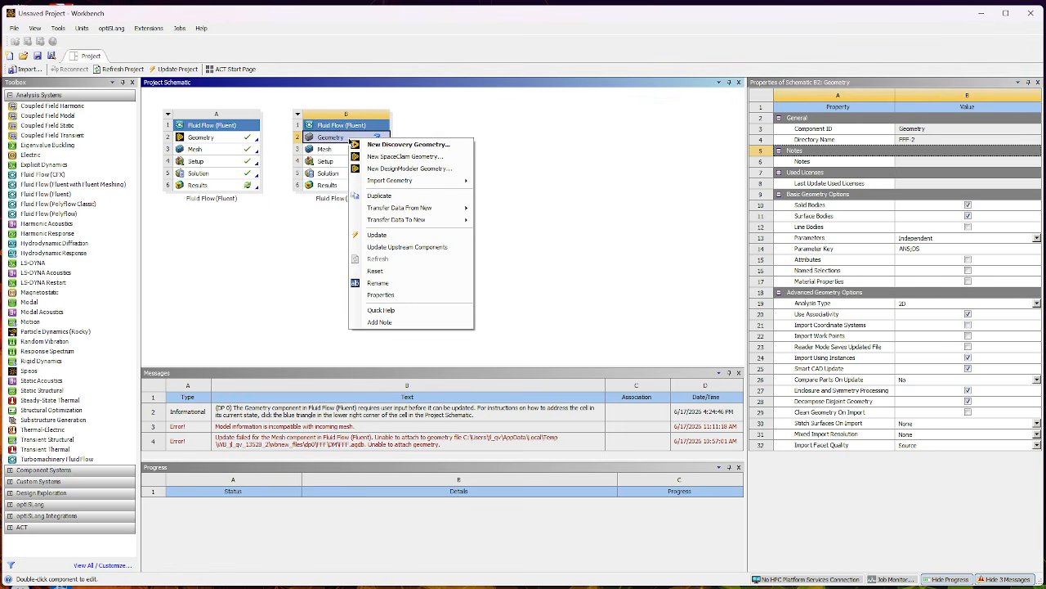
pyautogui.click(411, 170)
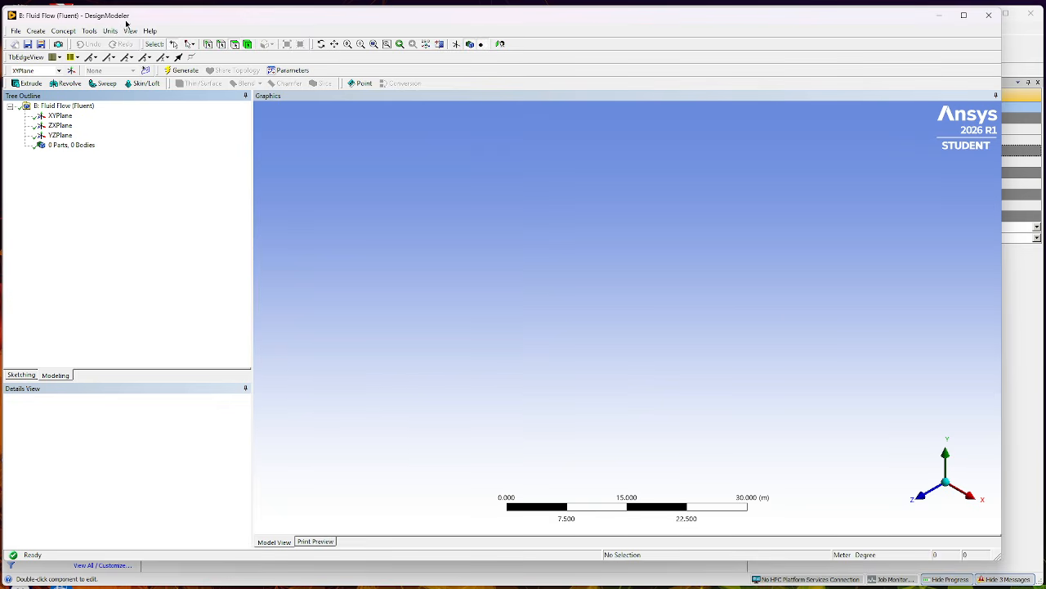
pyautogui.click(111, 32)
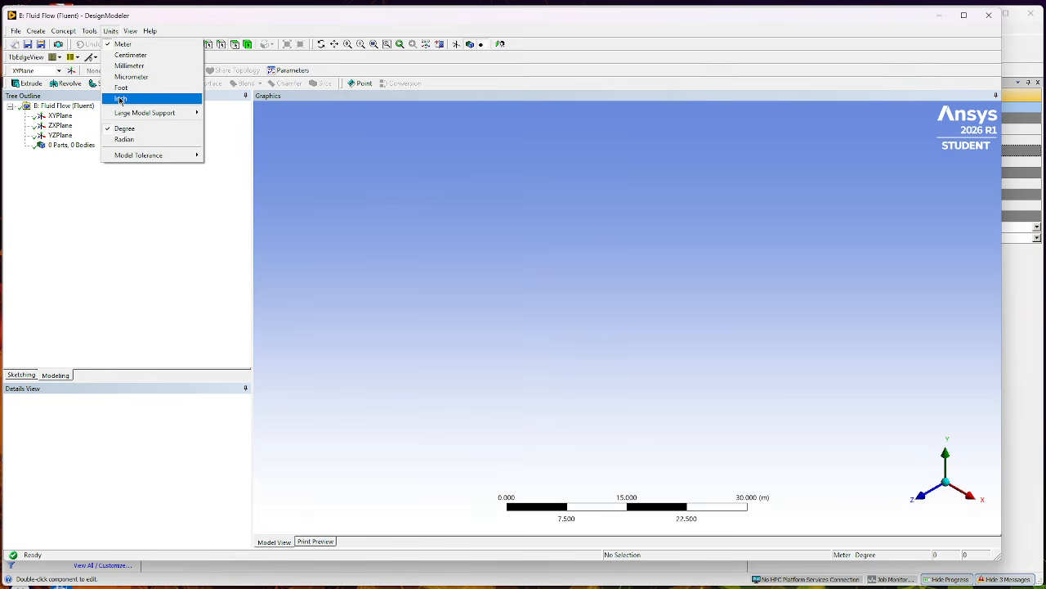
pyautogui.click(121, 98)
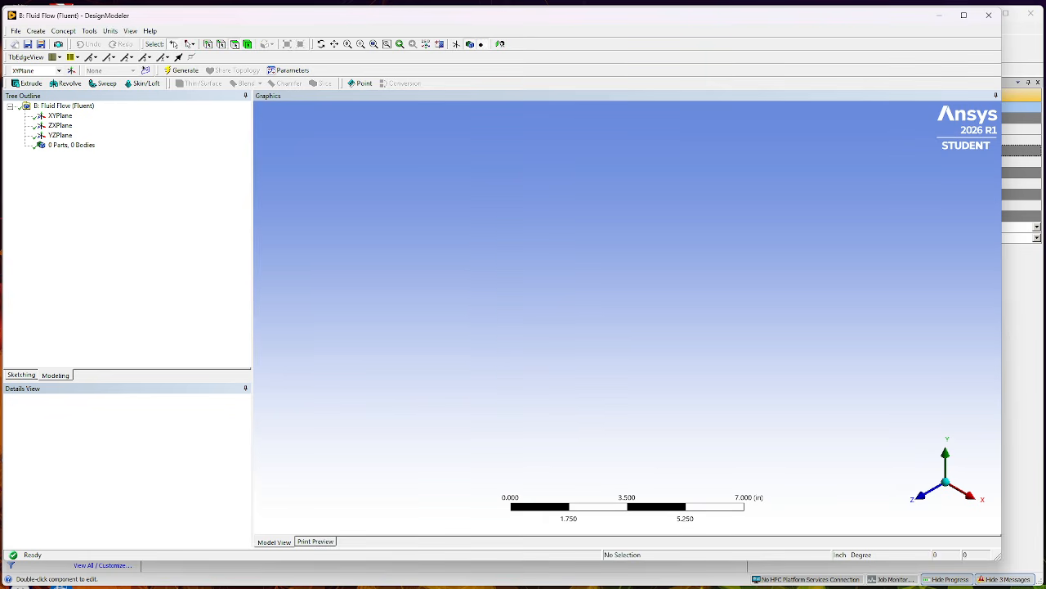
# On the XY plane, sketch a horizontal line about 17.7 in long from the origin along the positive X axis.
pyautogui.click(921, 496)
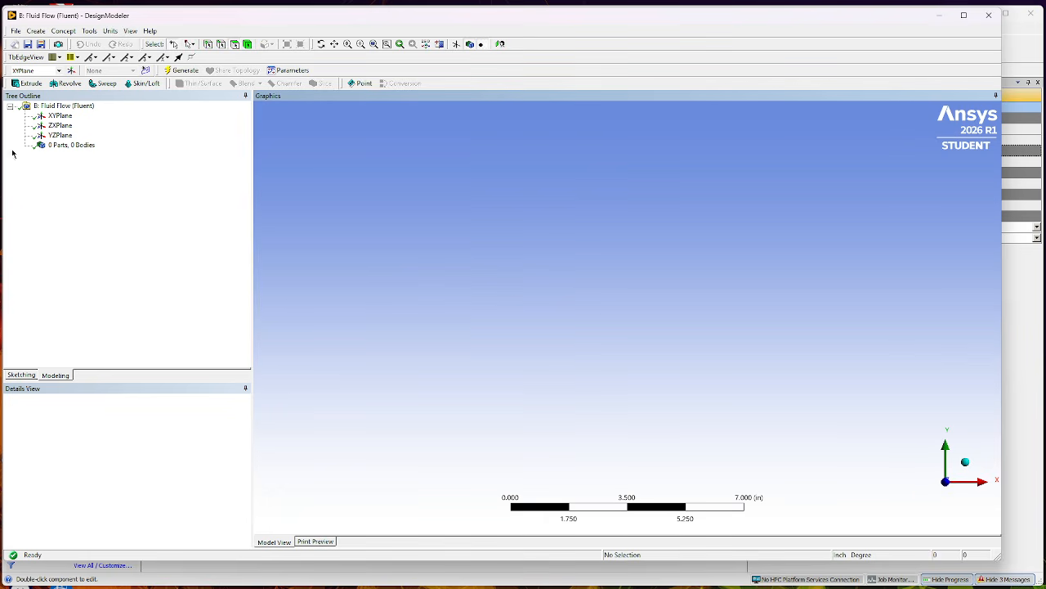
pyautogui.click(60, 115)
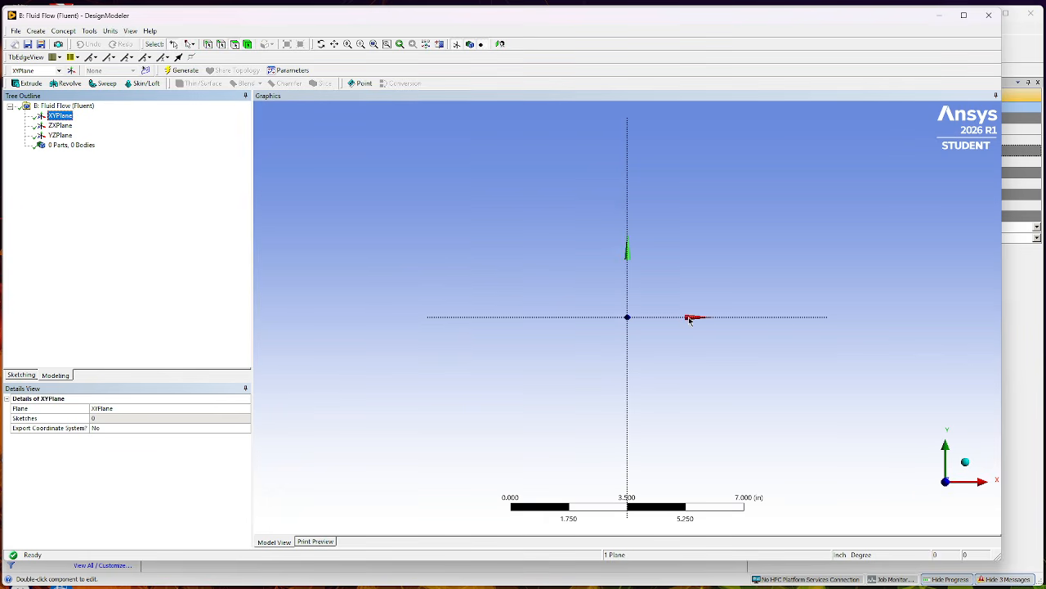
pyautogui.scroll(-5, 627, 319)
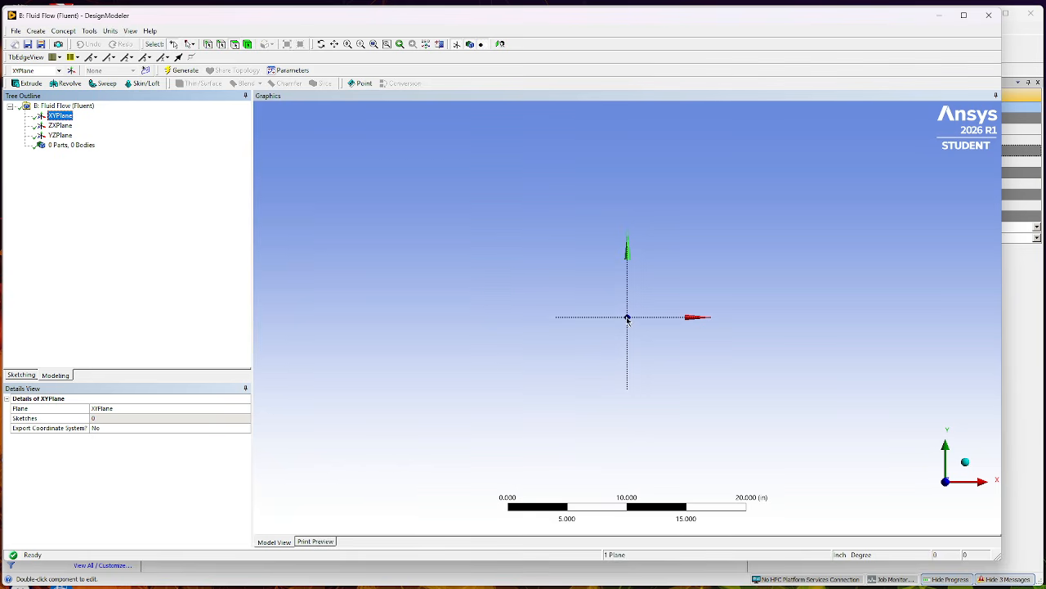
pyautogui.scroll(-2, 628, 319)
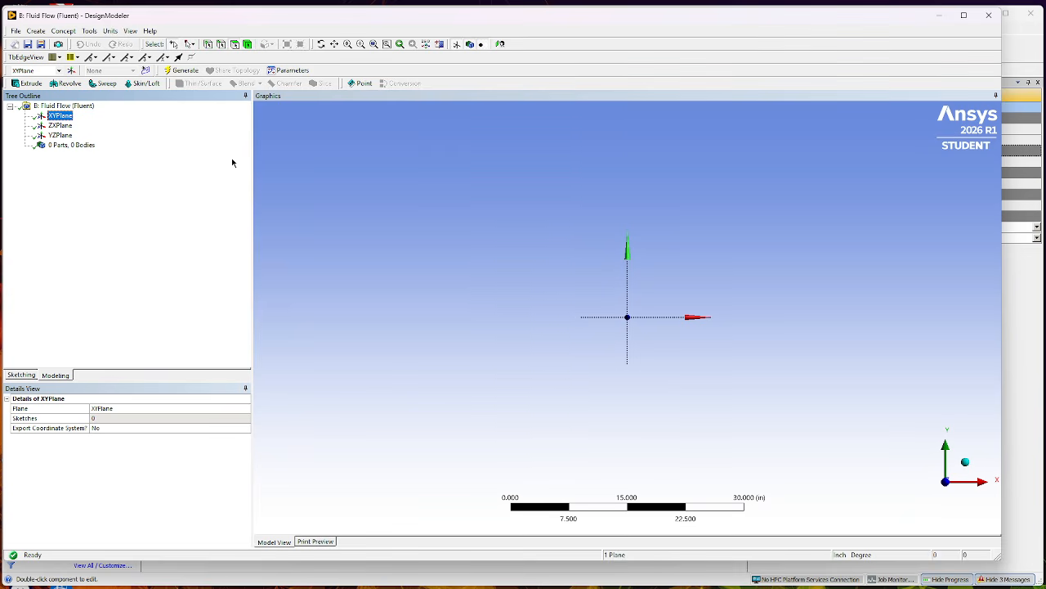
pyautogui.click(22, 375)
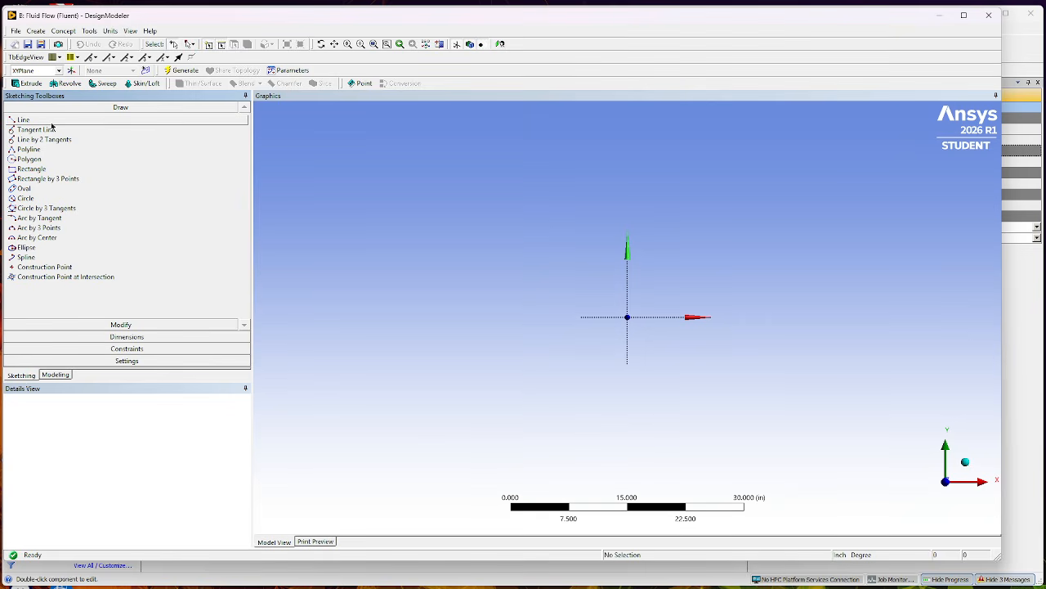
pyautogui.click(24, 120)
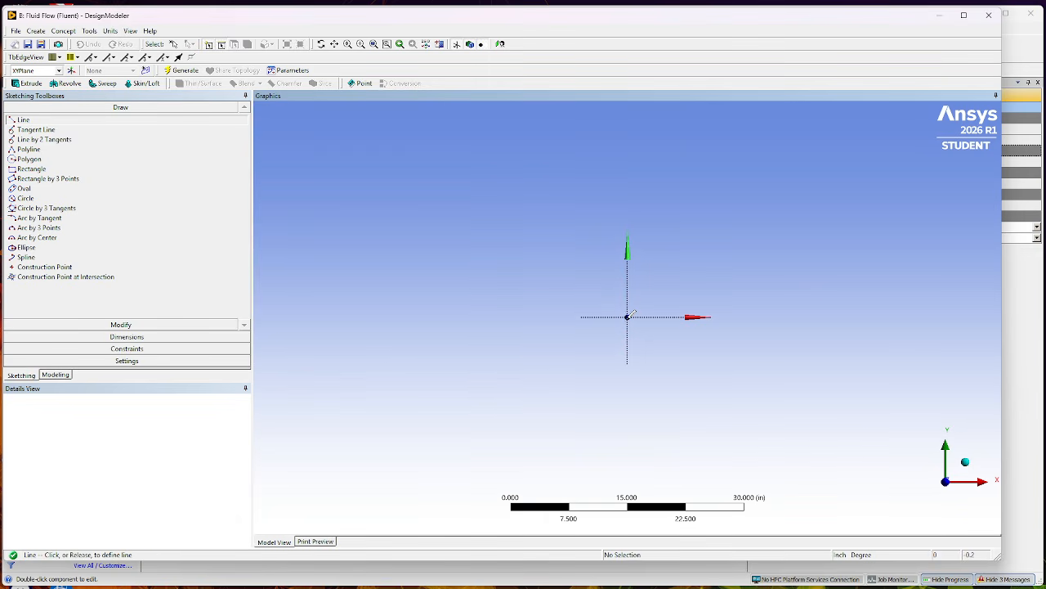
pyautogui.click(627, 317)
pyautogui.click(766, 316)
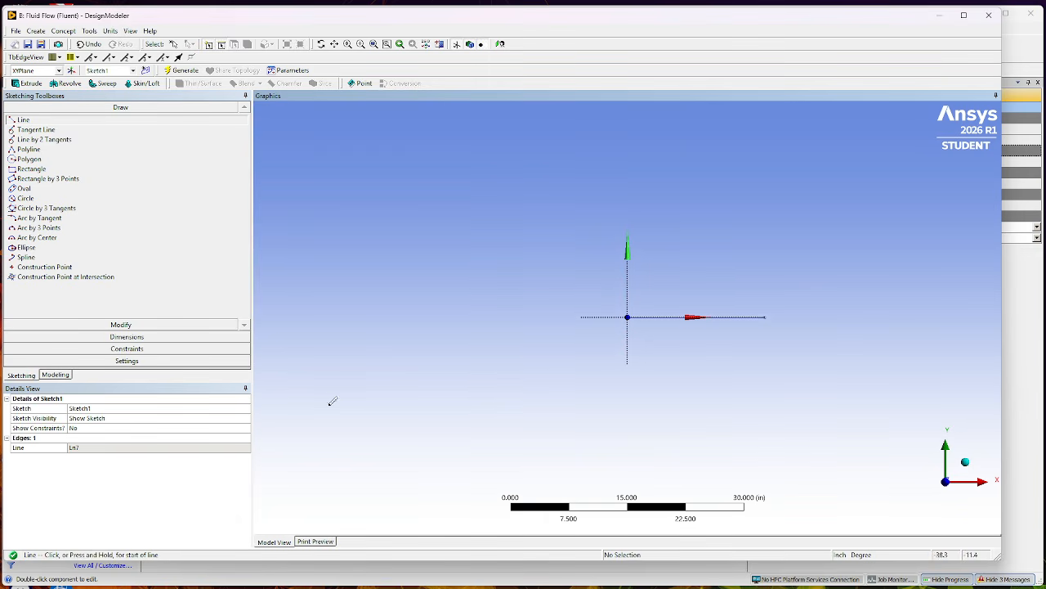
# Add a general dimension below the horizontal line and set its length to 15 in.
pyautogui.click(133, 338)
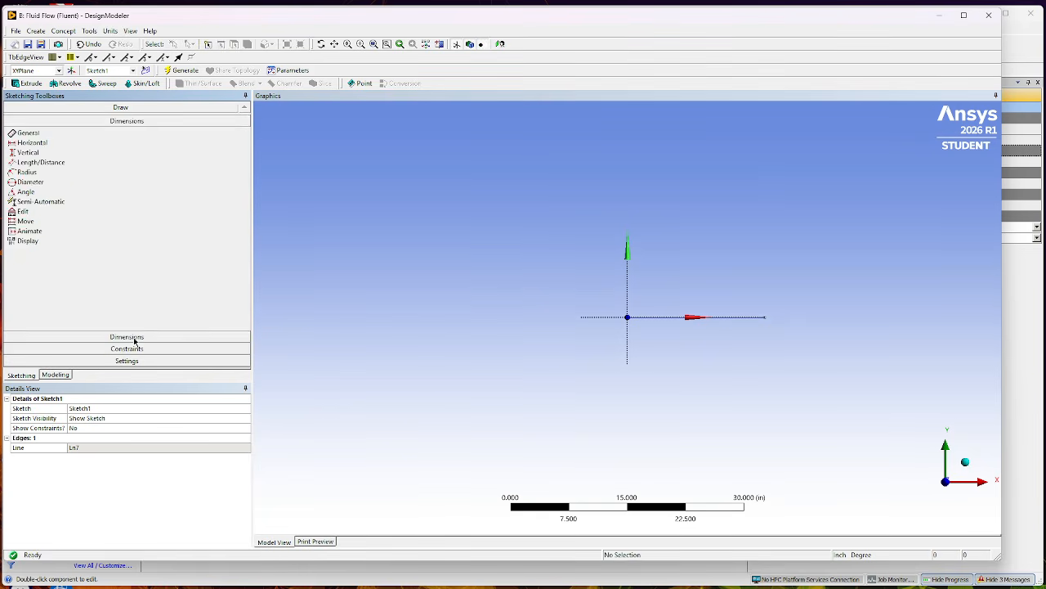
pyautogui.click(731, 318)
pyautogui.click(702, 339)
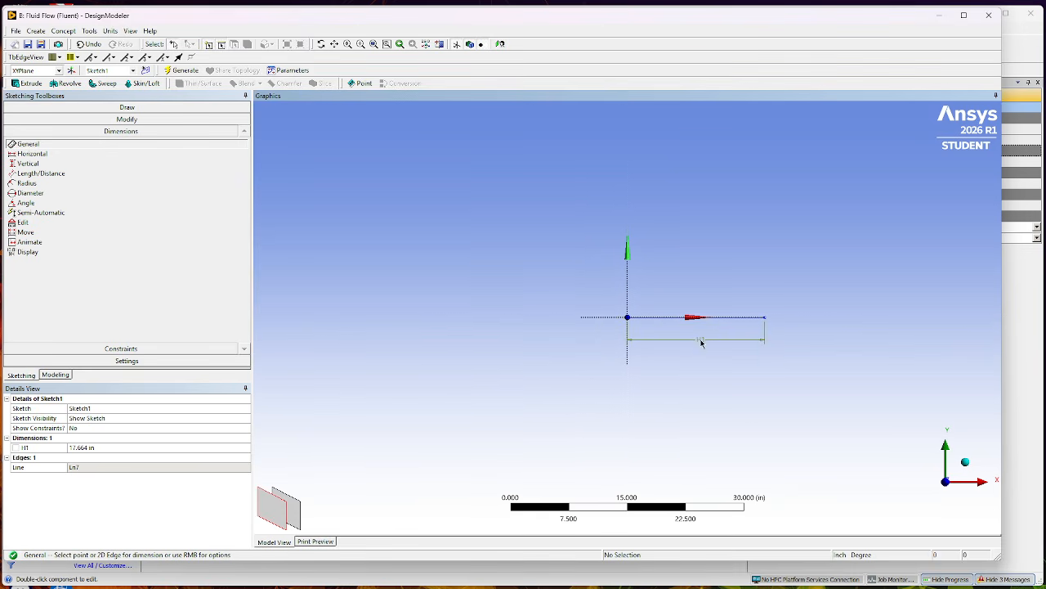
pyautogui.click(80, 448)
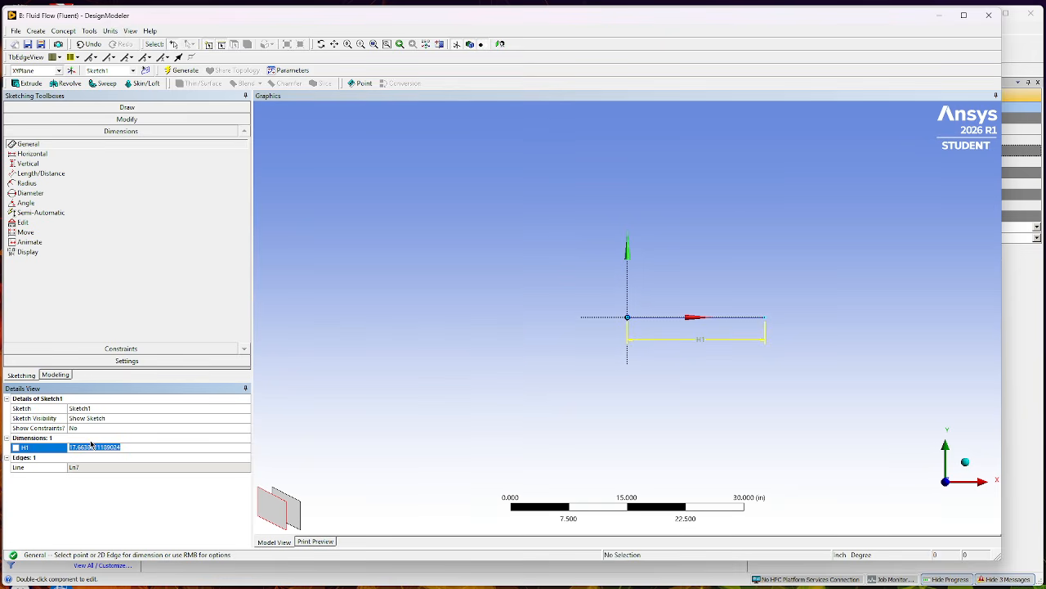
pyautogui.write('15')
pyautogui.press('Return')
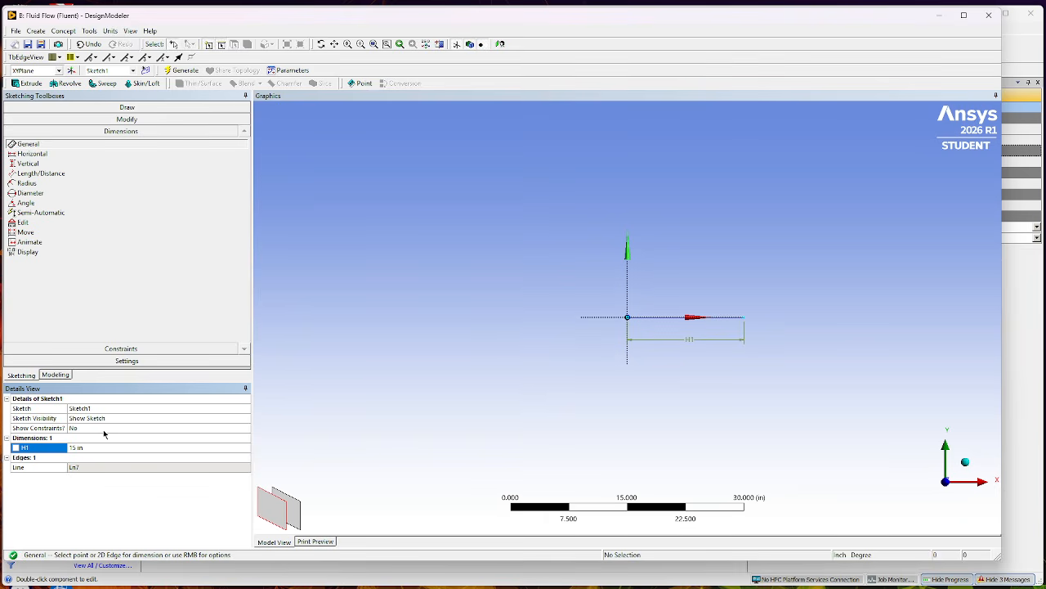
# Sketch a second line about 12.9 in long along the X axis, starting at the end of the 15 in line.
pyautogui.click(118, 109)
pyautogui.click(46, 121)
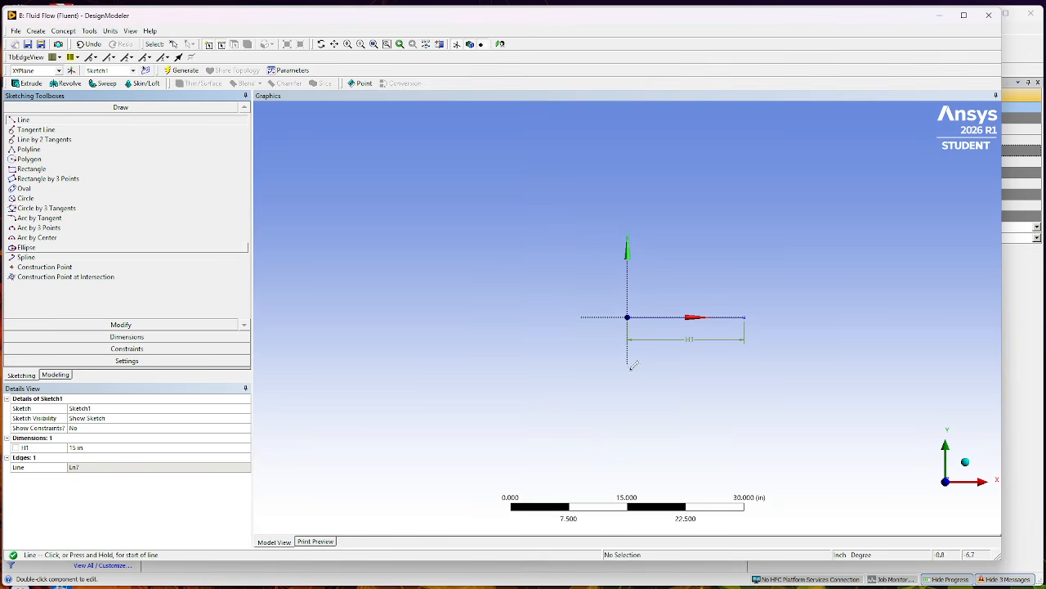
pyautogui.click(745, 315)
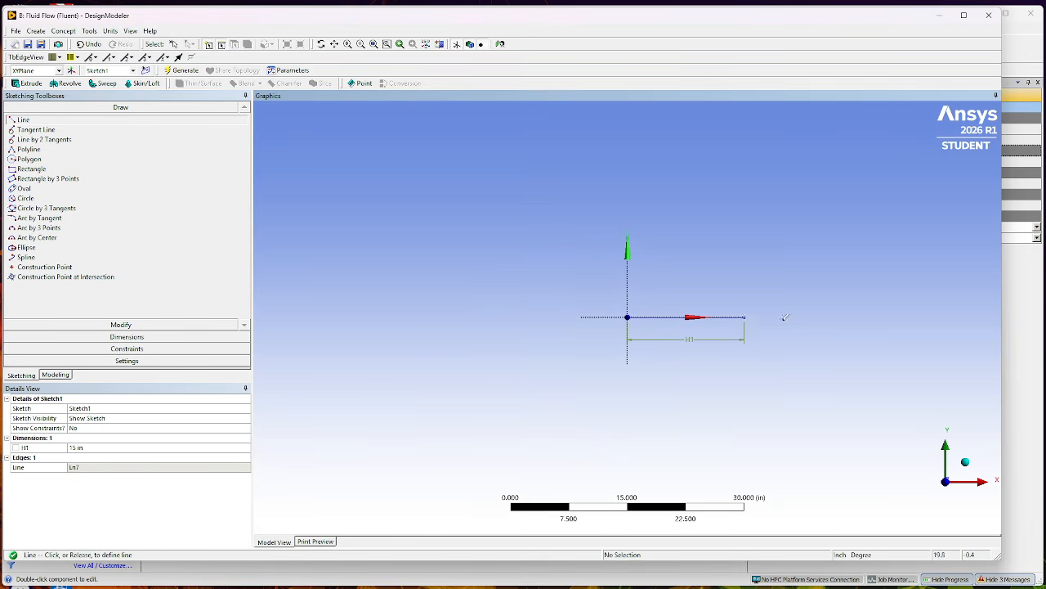
pyautogui.click(847, 315)
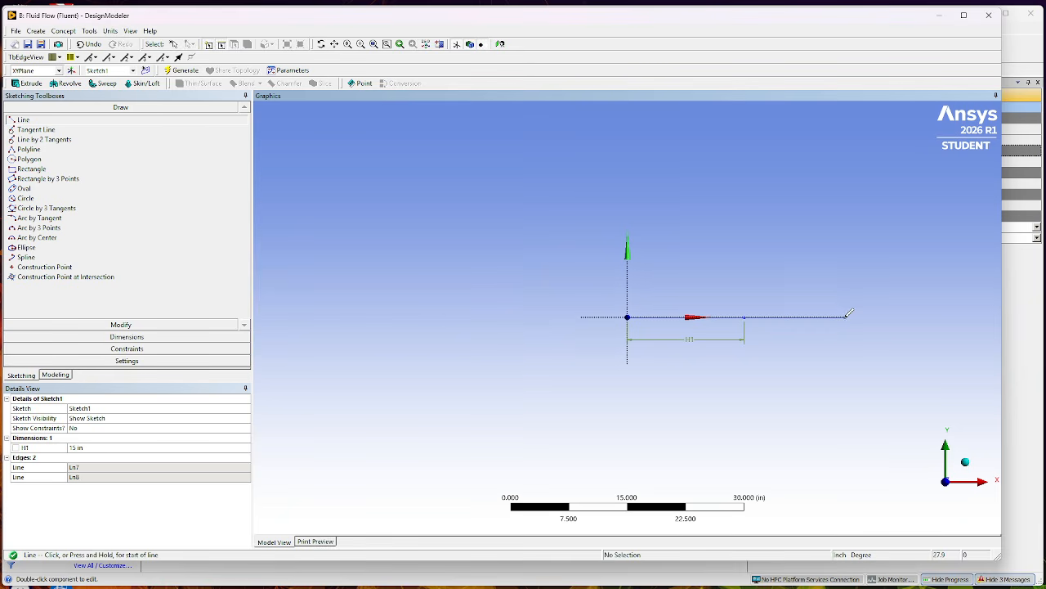
# Dimension the second horizontal line and set its length to 24 in.
pyautogui.click(134, 338)
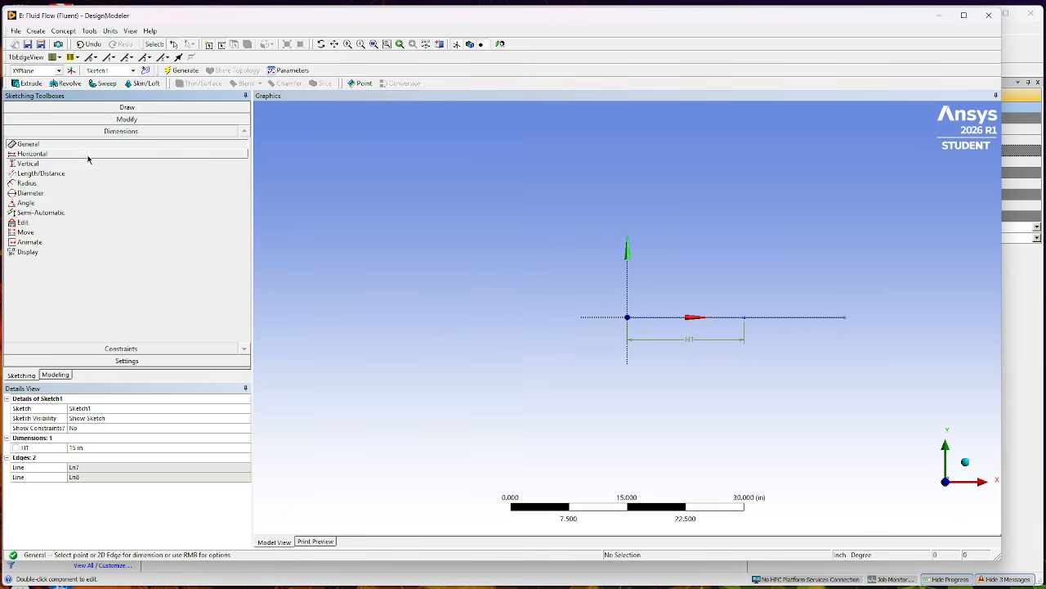
pyautogui.click(810, 317)
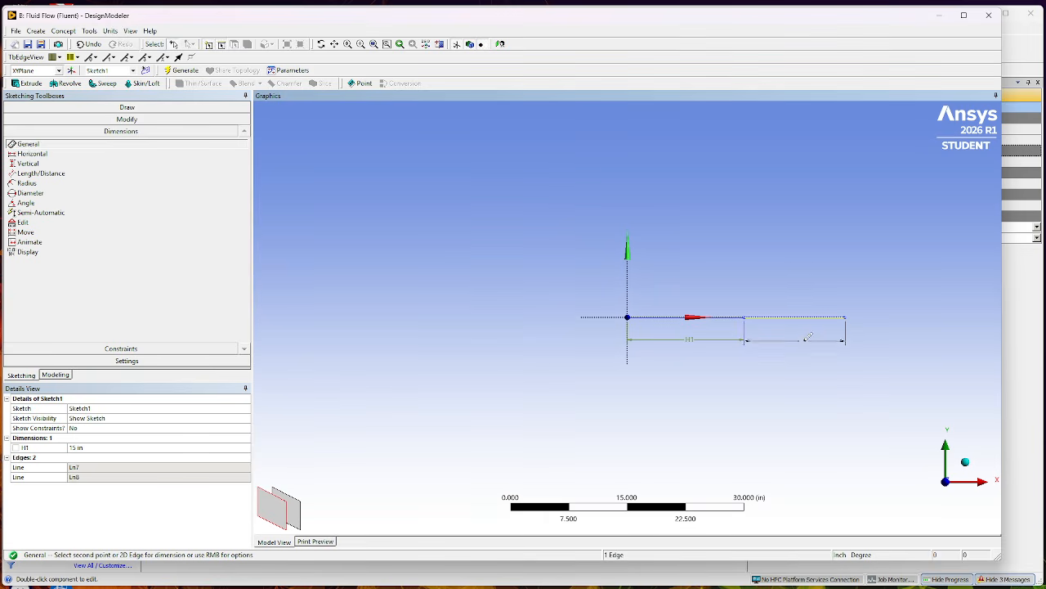
pyautogui.click(805, 340)
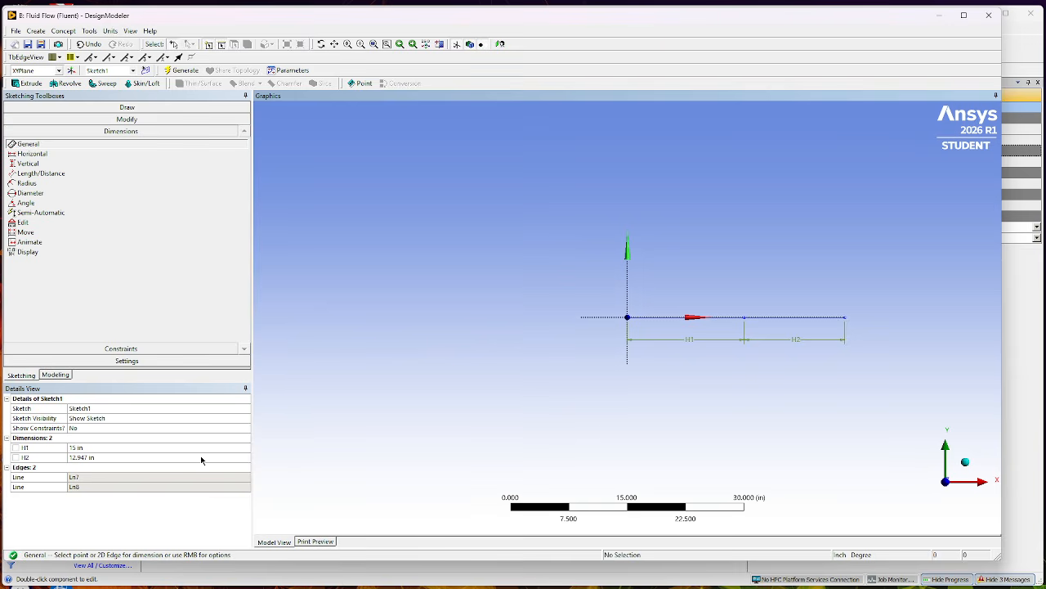
pyautogui.doubleClick(84, 459)
pyautogui.write('74')
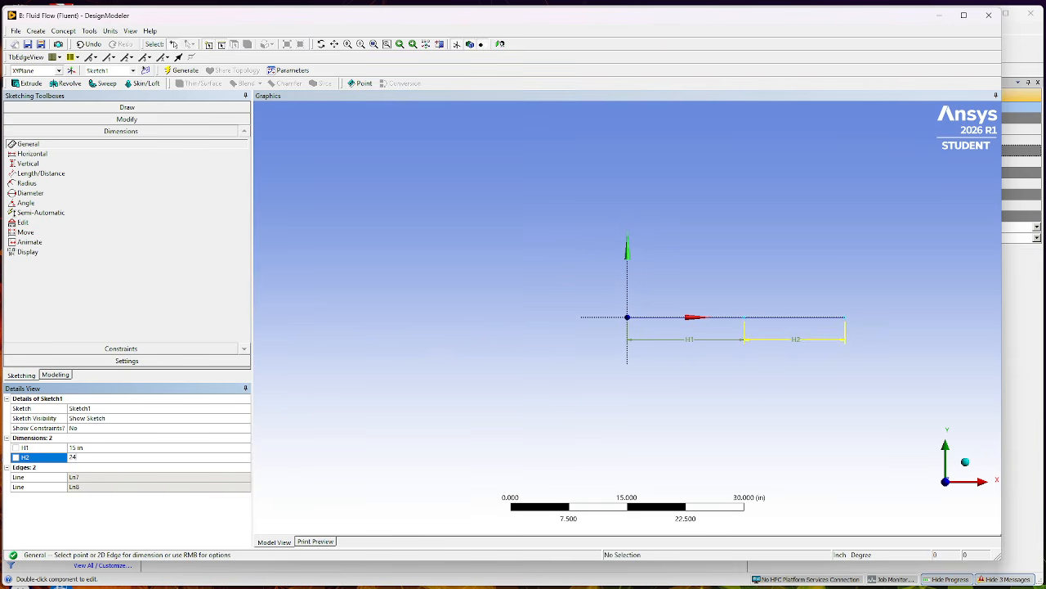
pyautogui.press('Return')
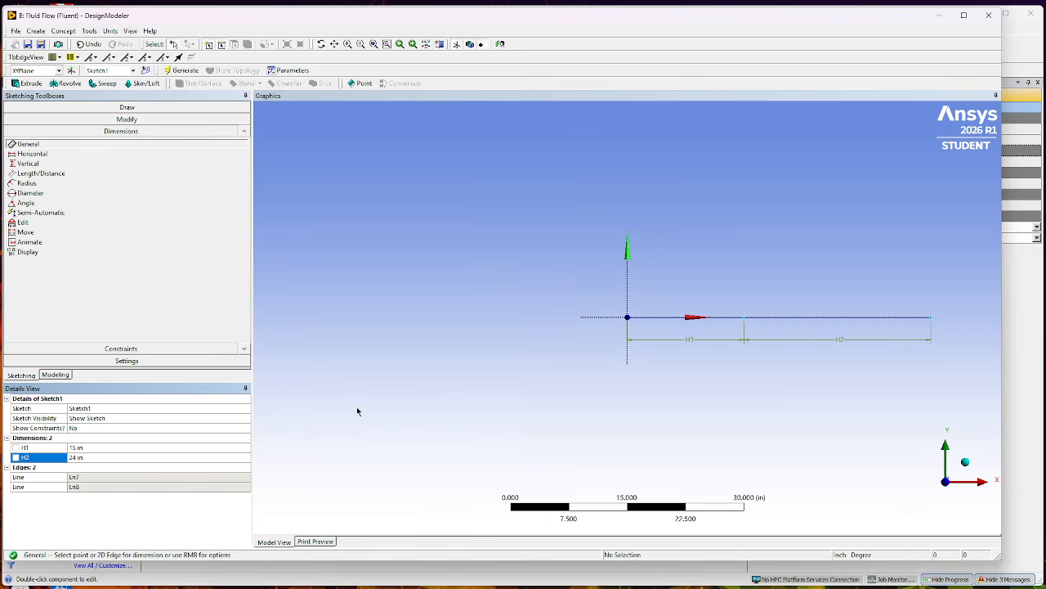
# Sketch a third horizontal line about 16.8 in long along the X axis, starting at the end of the 24 in line.
pyautogui.click(337, 45)
pyautogui.moveTo(802, 217)
pyautogui.mouseDown()
pyautogui.moveTo(474, 227)
pyautogui.moveTo(505, 229)
pyautogui.mouseUp()
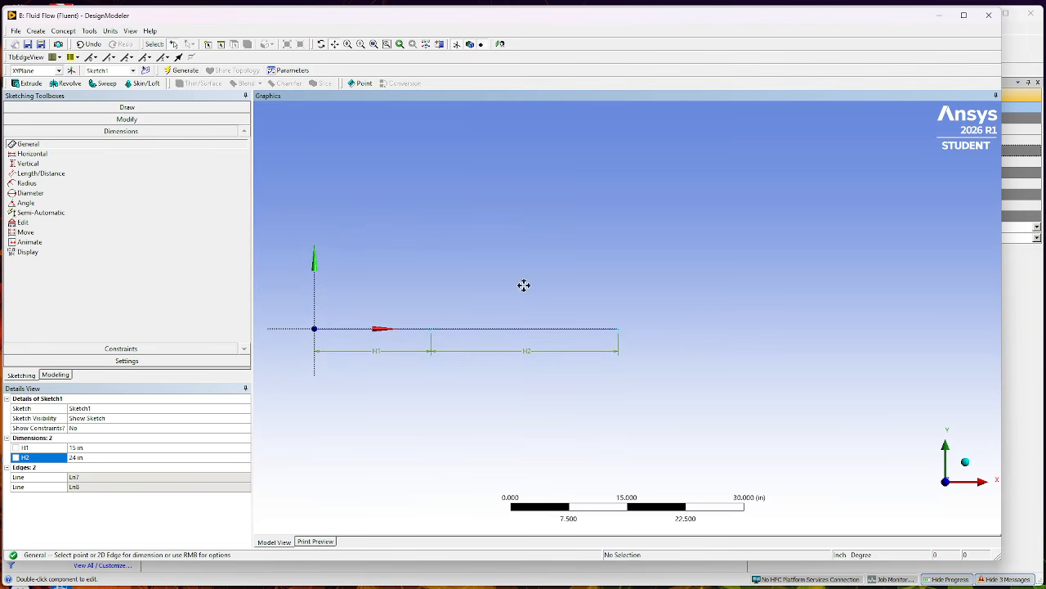
pyautogui.click(332, 46)
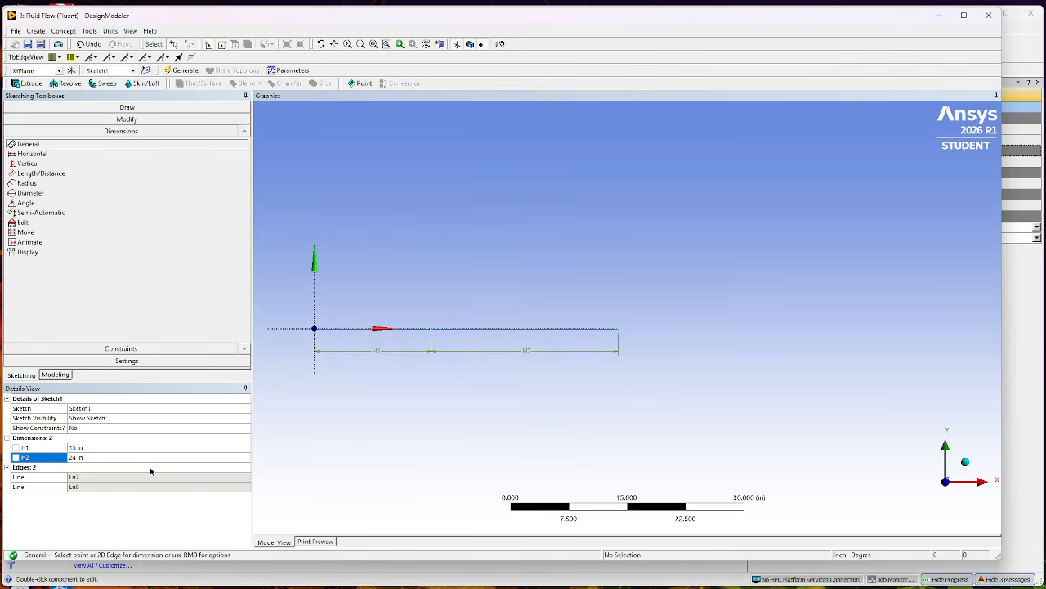
pyautogui.click(89, 107)
pyautogui.click(23, 120)
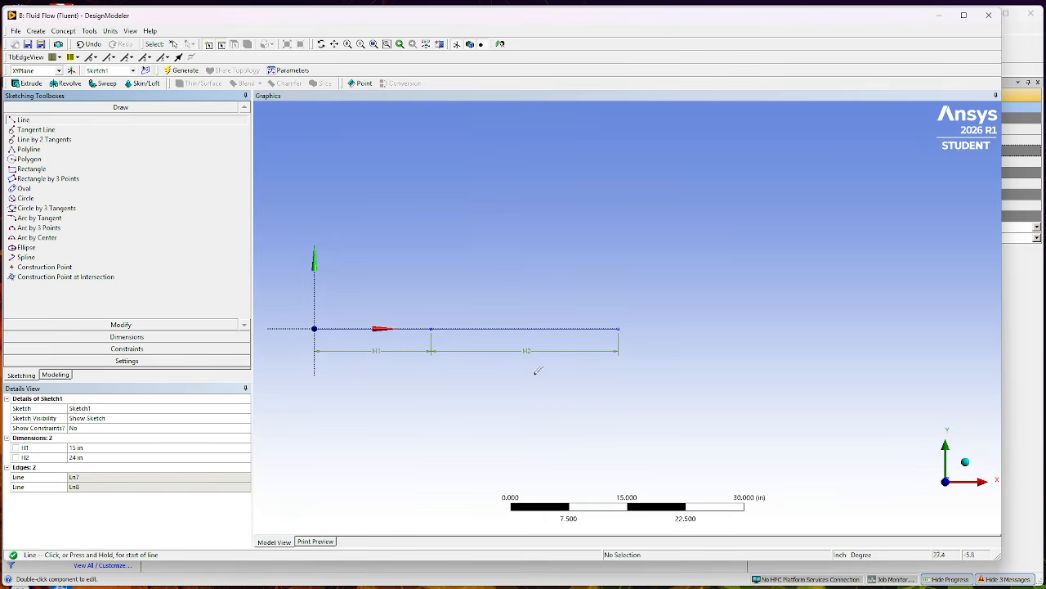
pyautogui.click(619, 327)
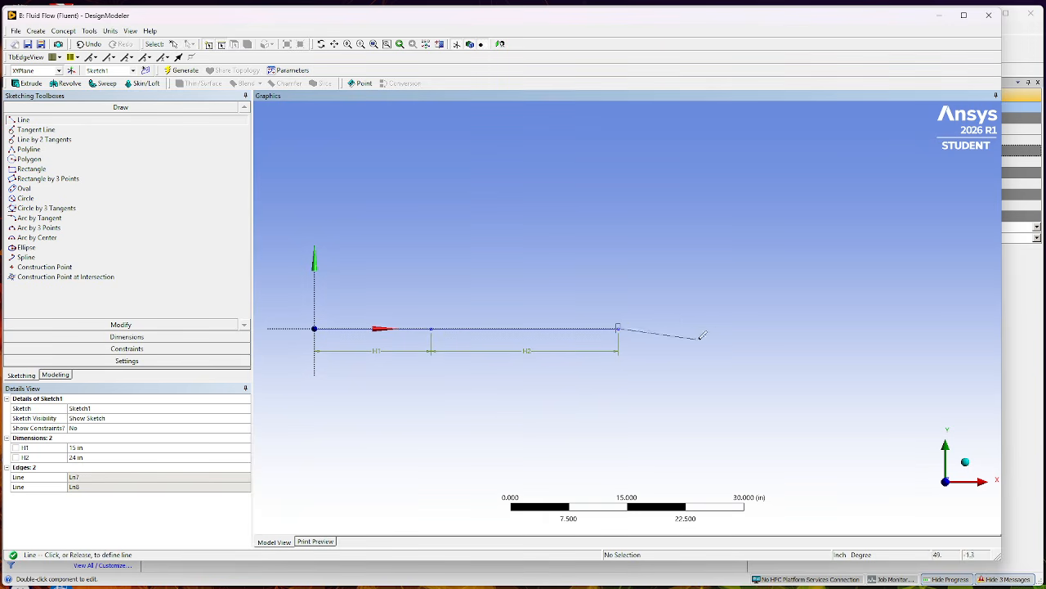
pyautogui.click(751, 327)
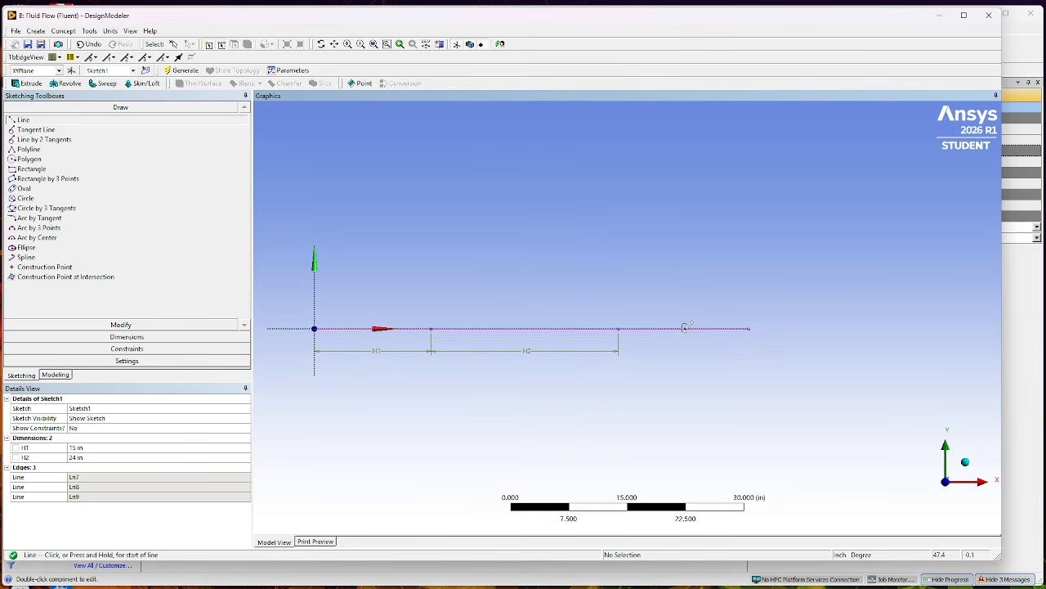
# Add a general dimension below the third horizontal line and set its length to 12 in.
pyautogui.click(164, 345)
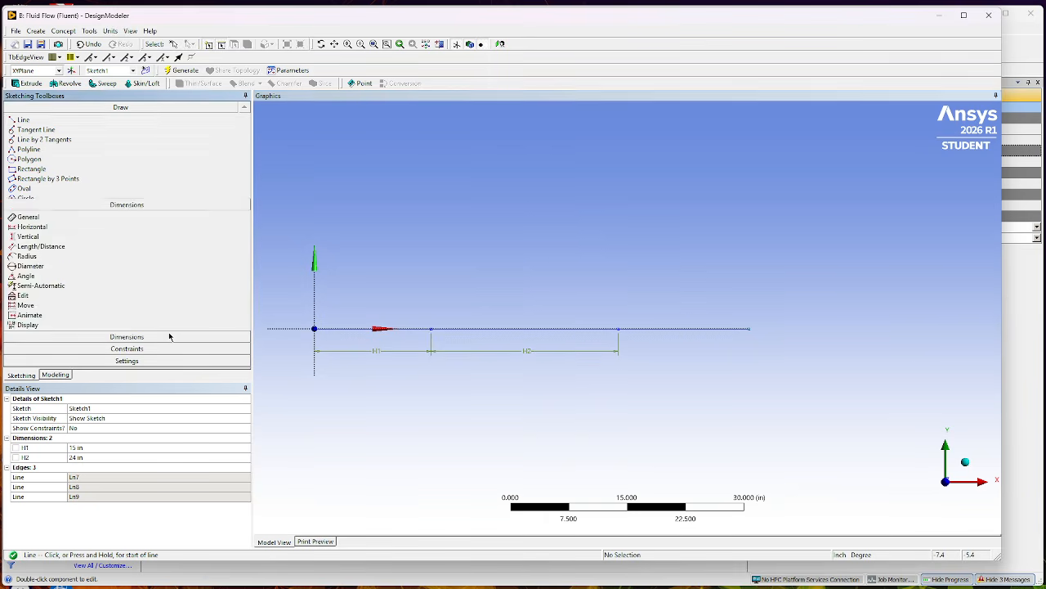
pyautogui.click(683, 329)
pyautogui.click(688, 347)
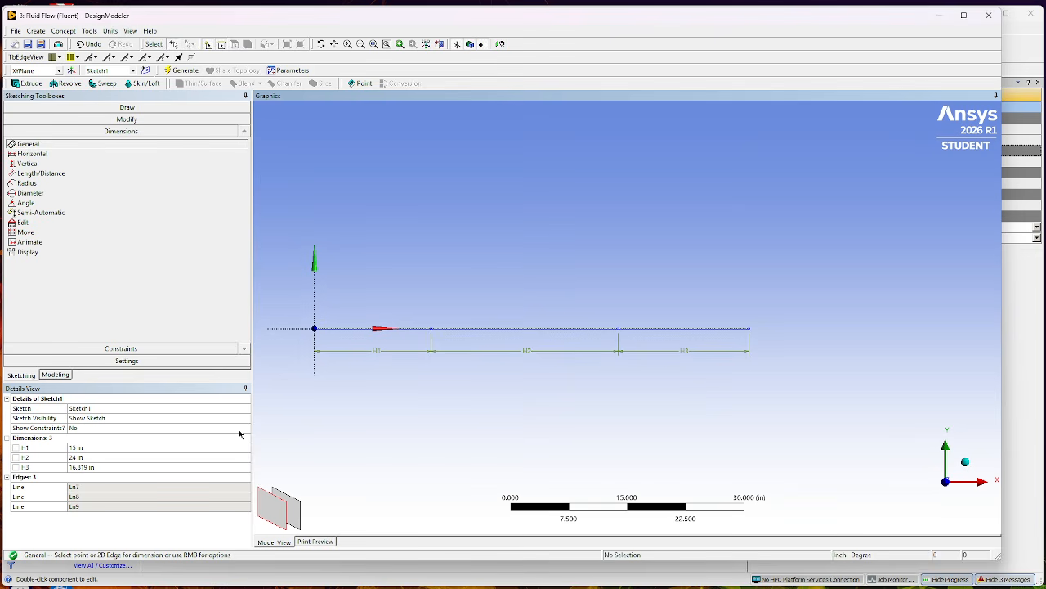
pyautogui.click(95, 467)
pyautogui.write('12')
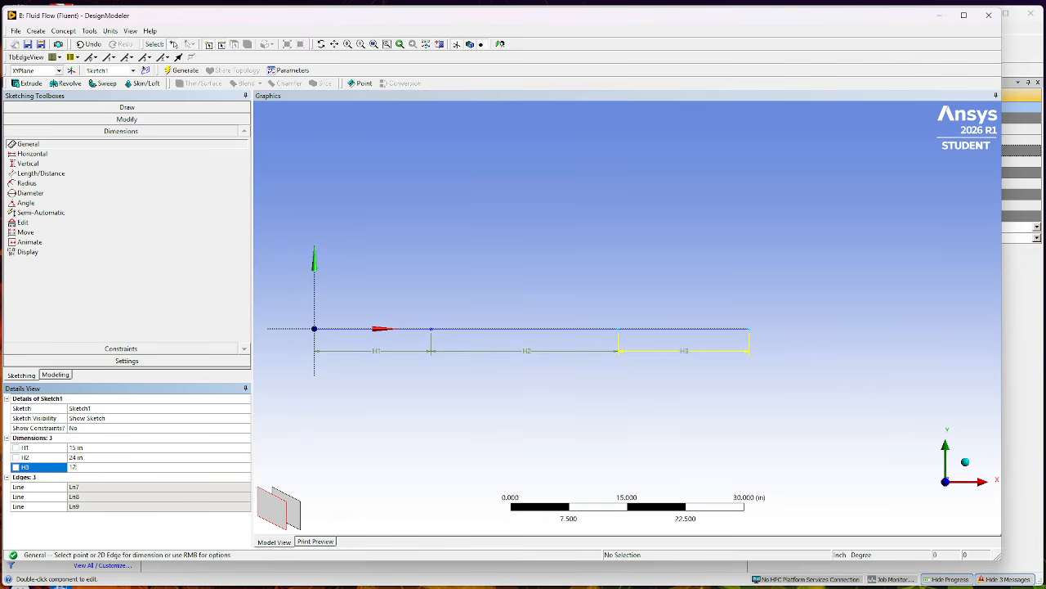
pyautogui.press('Return')
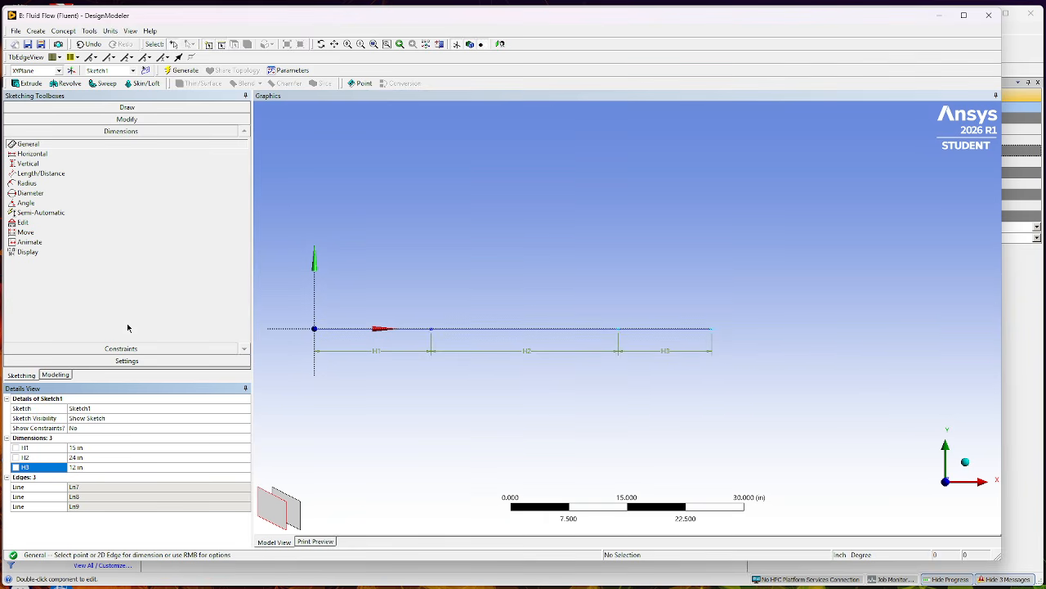
# Sketch a fourth horizontal line about 15.2 in long along the X axis, starting at the end of the 12 in line.
pyautogui.click(92, 107)
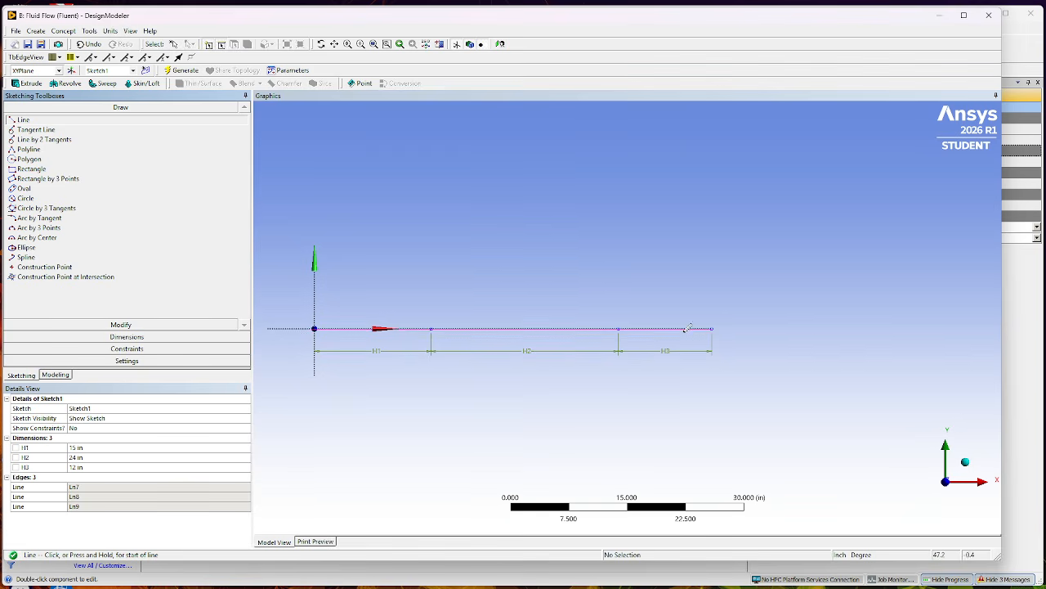
pyautogui.click(711, 327)
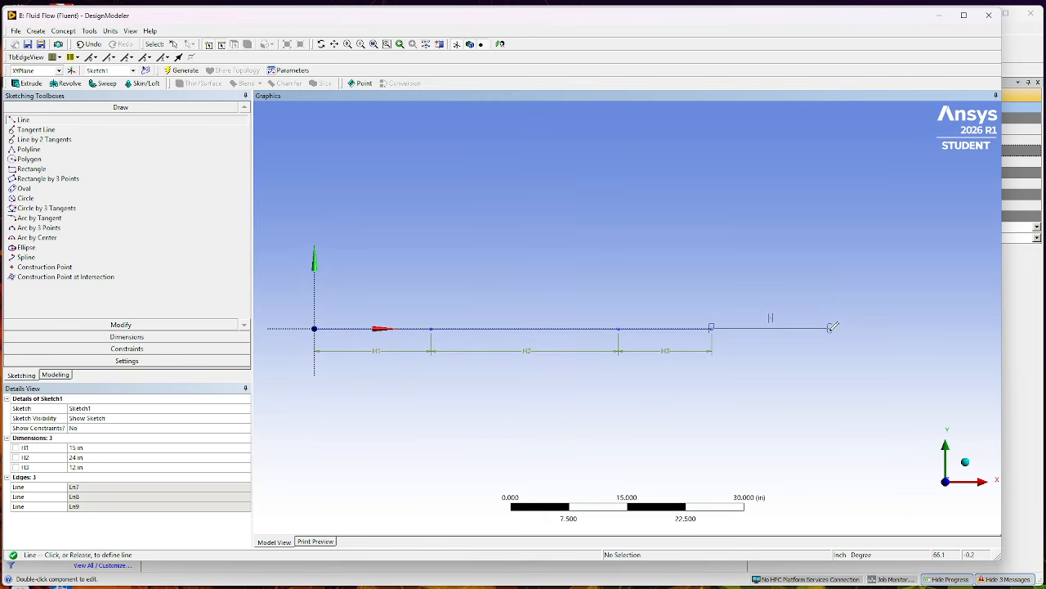
pyautogui.click(833, 327)
pyautogui.click(833, 327)
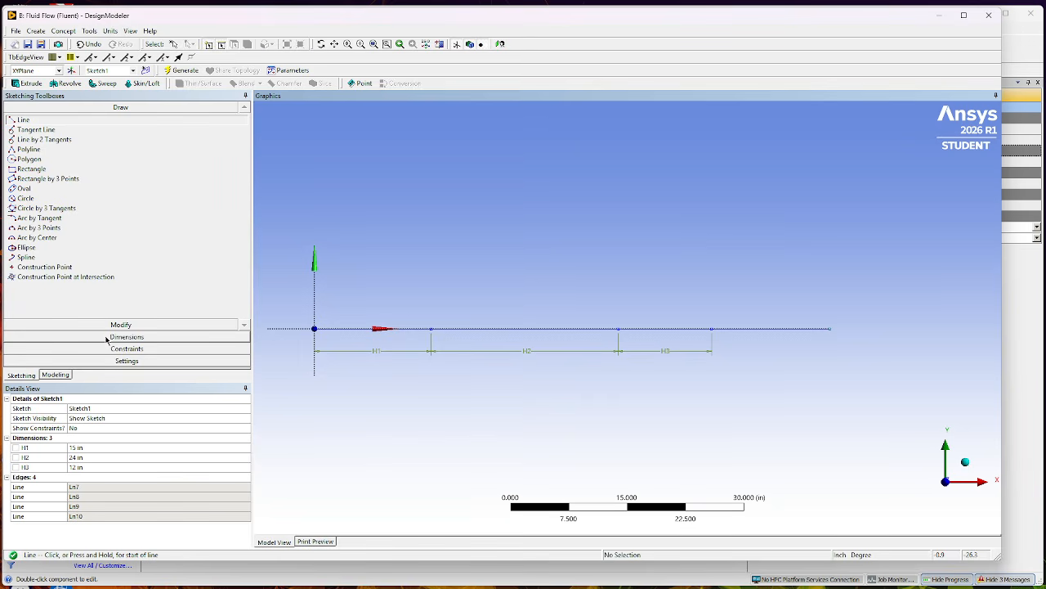
# Add a general dimension below the fourth horizontal line and set its length to 42 in.
pyautogui.click(62, 337)
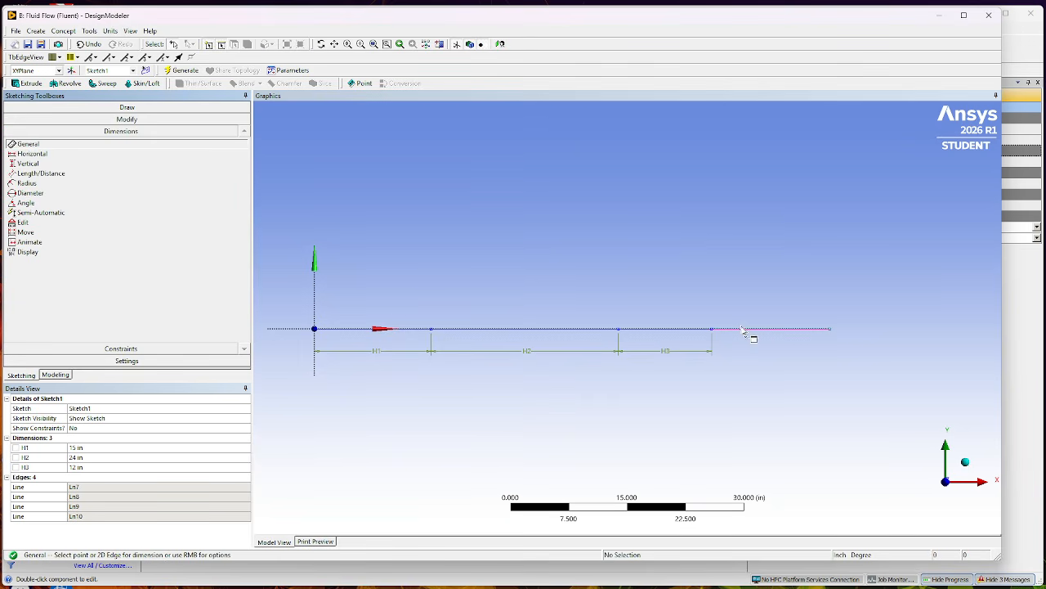
pyautogui.click(766, 331)
pyautogui.click(773, 353)
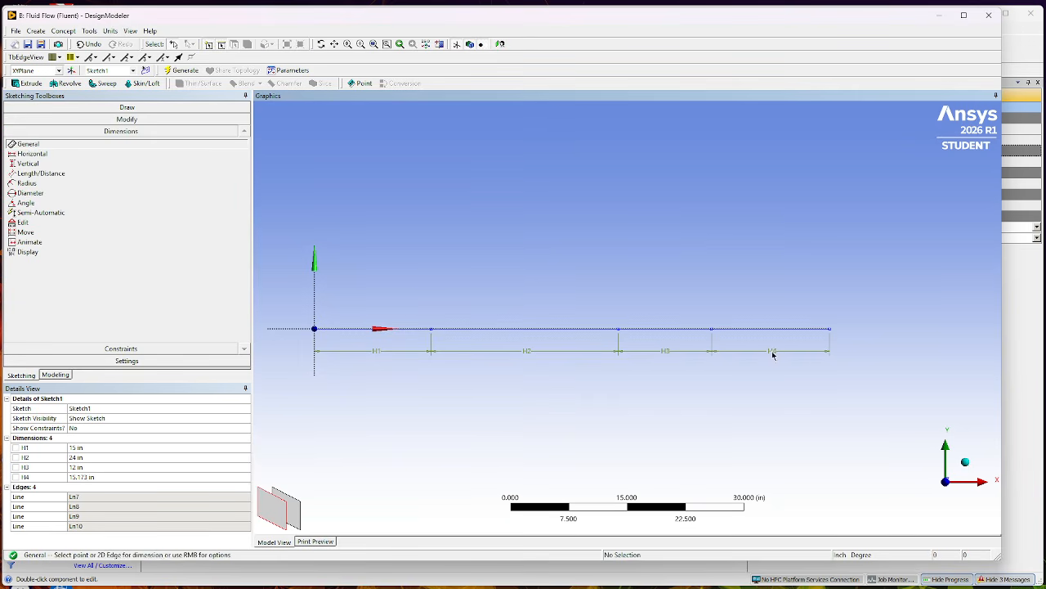
pyautogui.click(91, 479)
pyautogui.write('42')
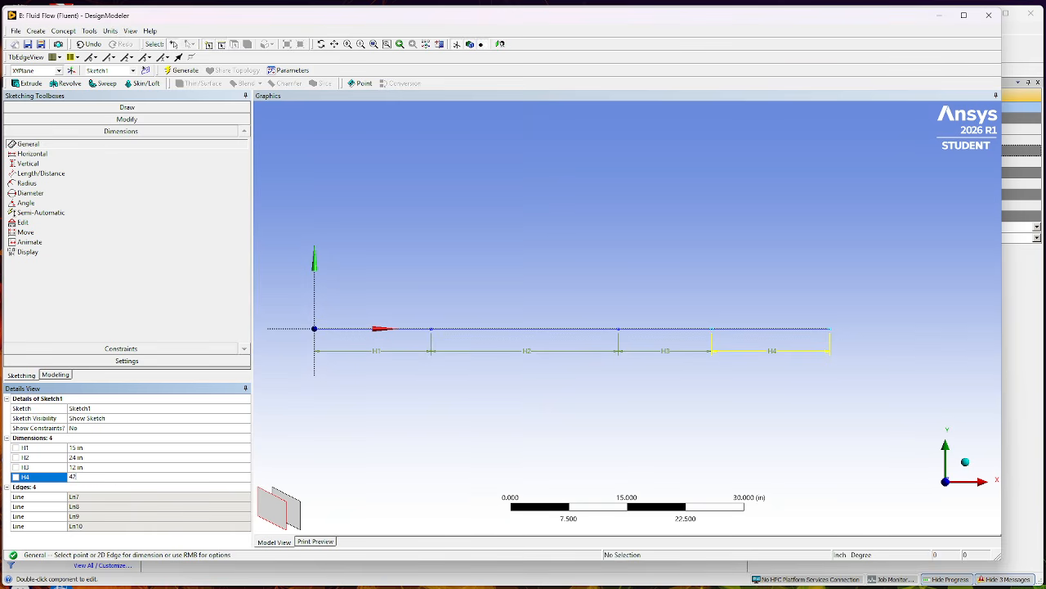
pyautogui.press('Return')
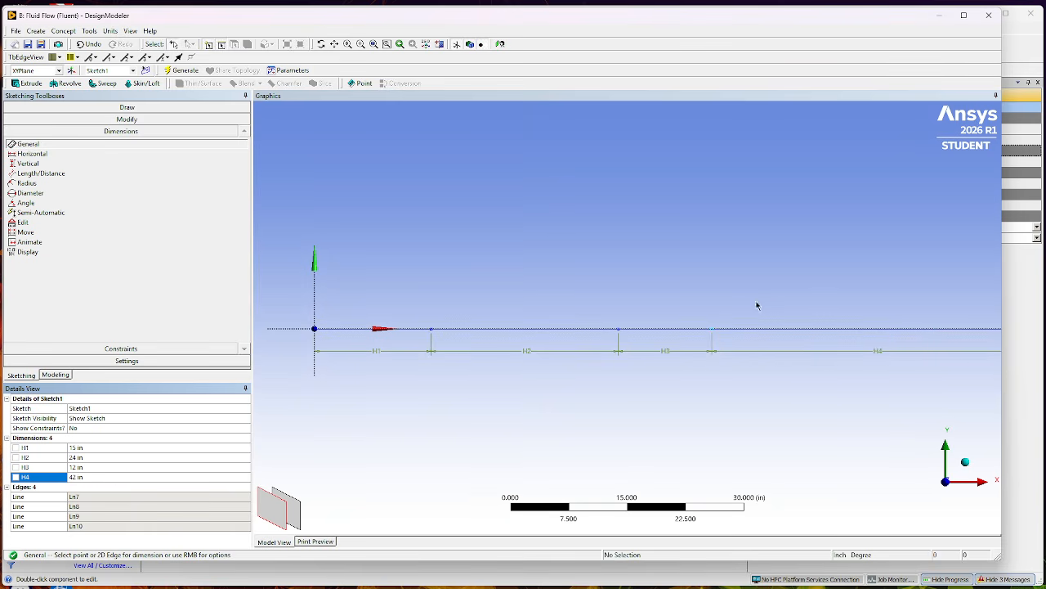
# Sketch four vertical lines crossing the X axis, one just past the origin and one just past each of the three inner segment joints.
pyautogui.scroll(1, 771, 302)
pyautogui.scroll(-4, 771, 302)
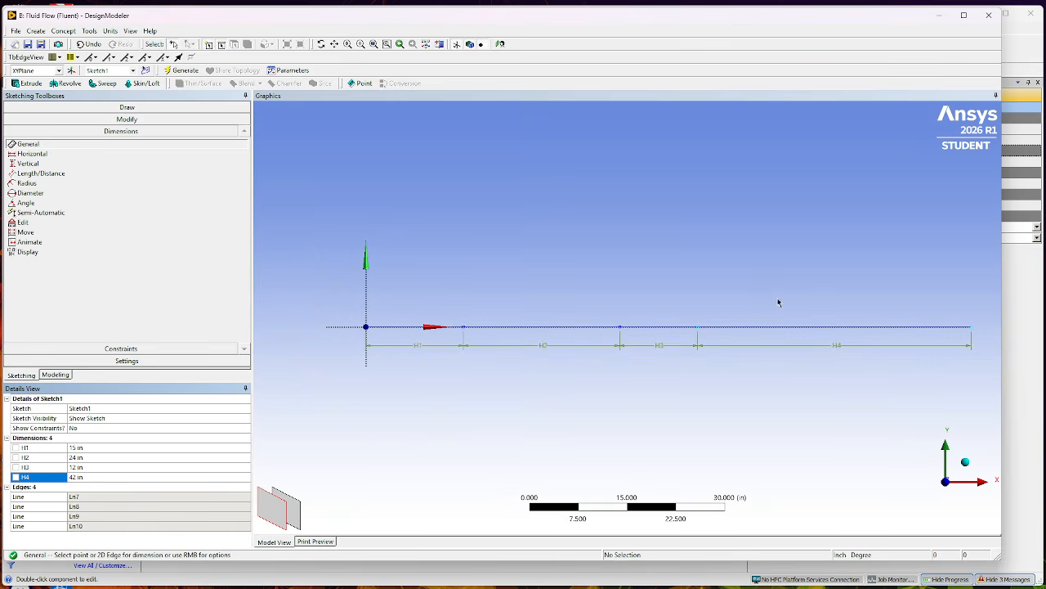
pyautogui.scroll(1, 935, 292)
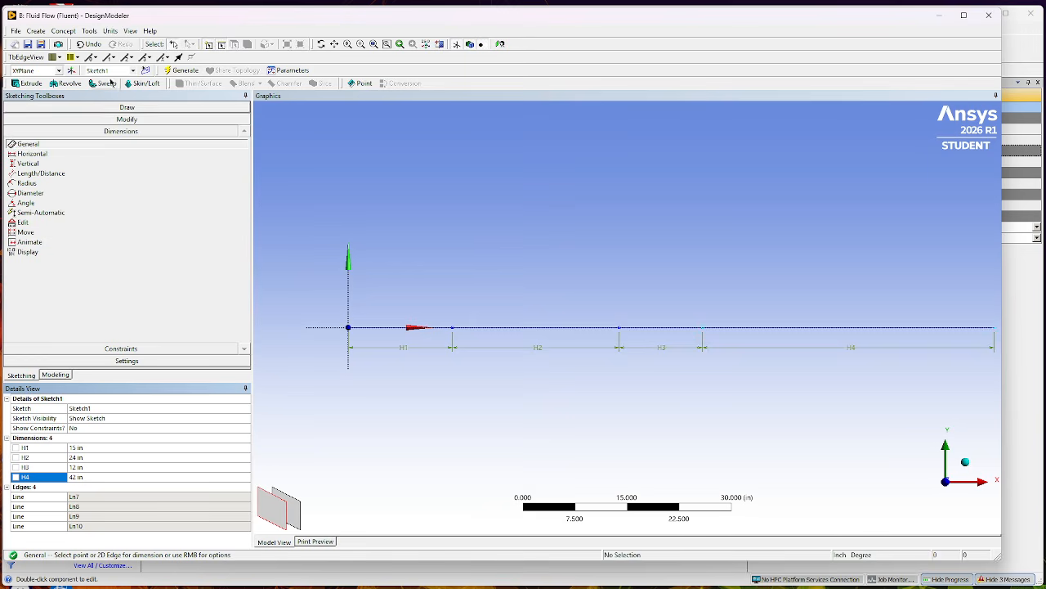
pyautogui.click(50, 107)
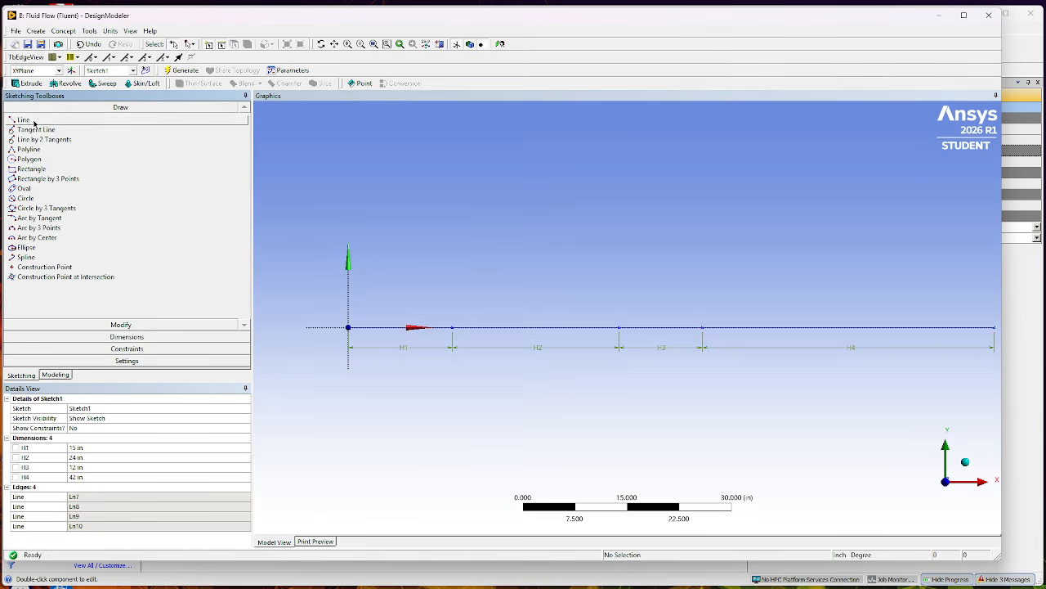
pyautogui.click(23, 119)
pyautogui.click(363, 290)
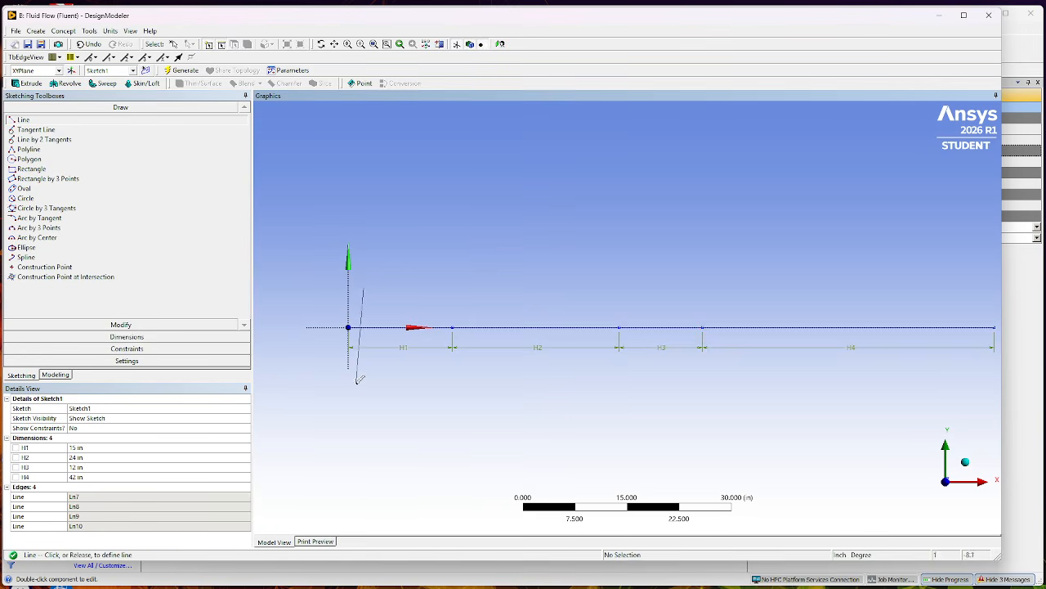
pyautogui.click(363, 392)
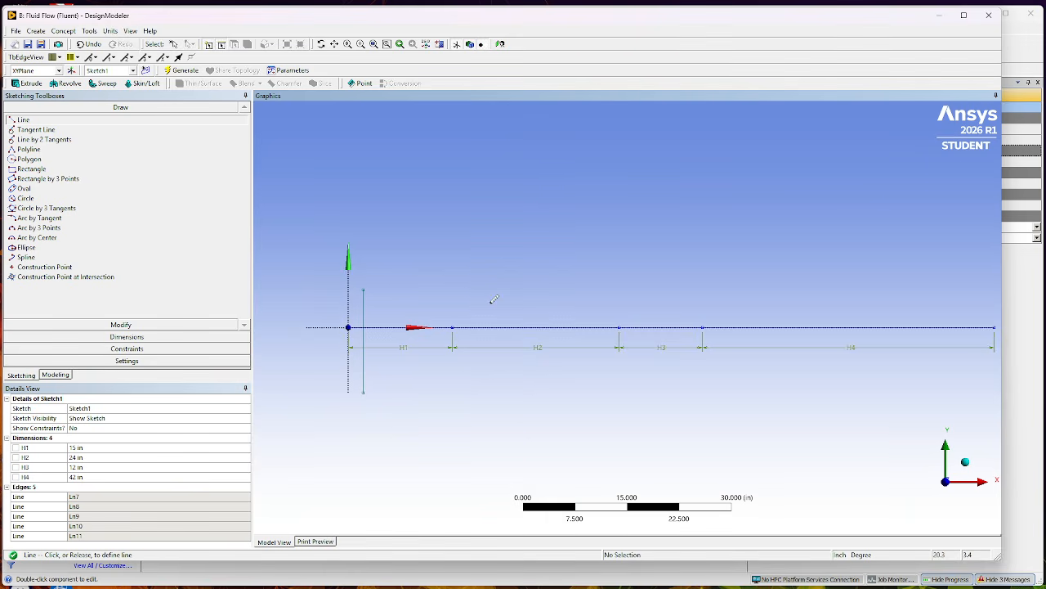
pyautogui.click(489, 304)
pyautogui.click(491, 392)
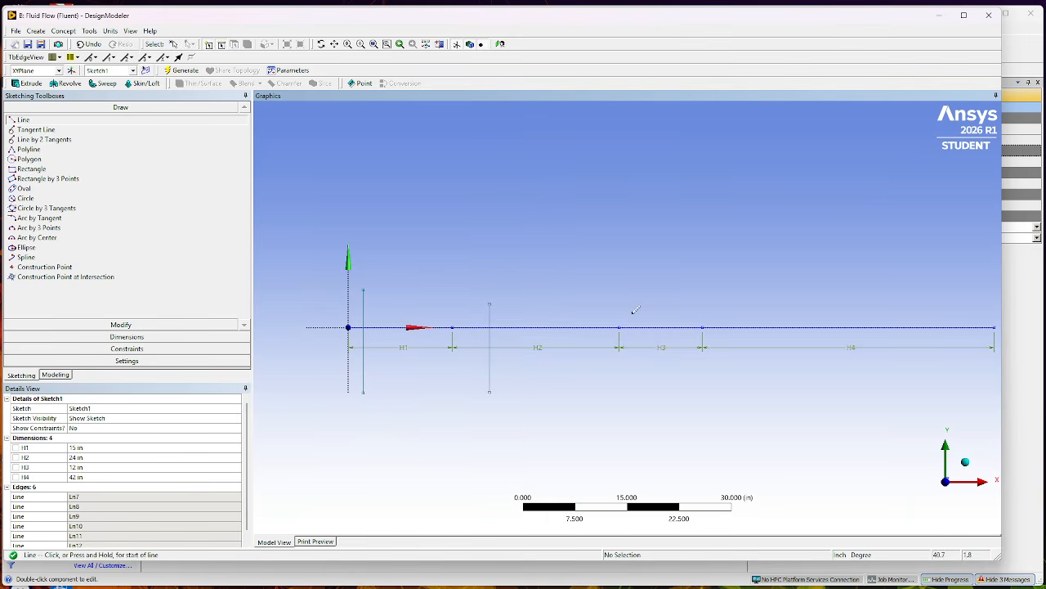
pyautogui.click(642, 303)
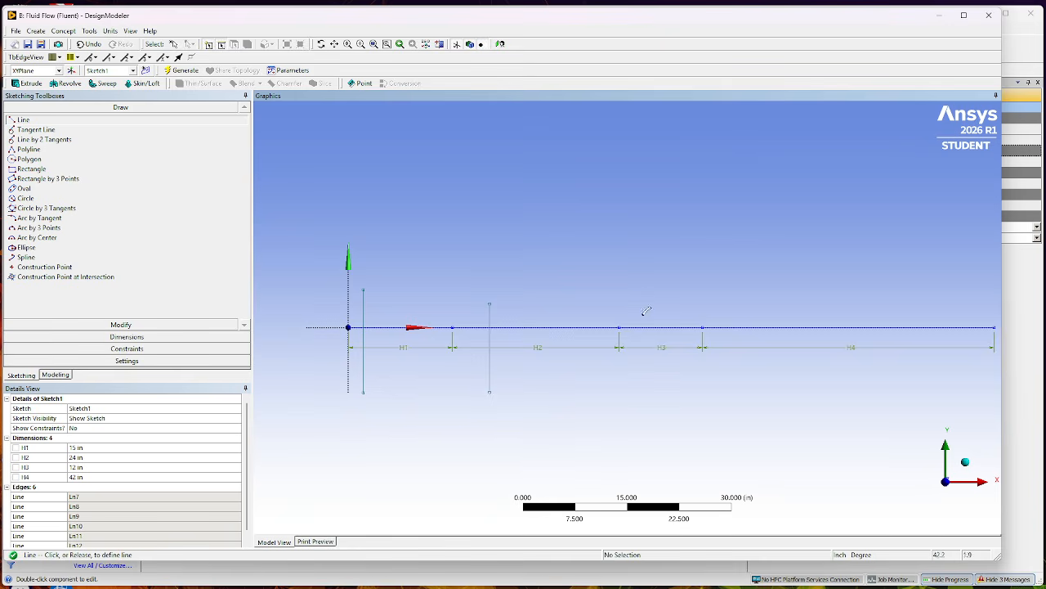
pyautogui.click(642, 398)
pyautogui.click(730, 302)
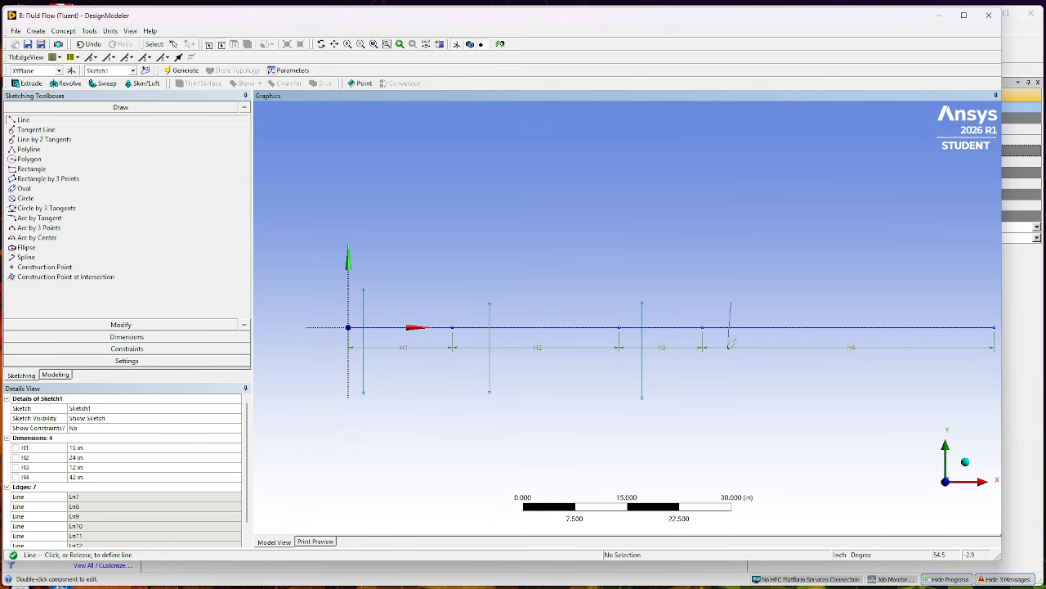
pyautogui.click(730, 404)
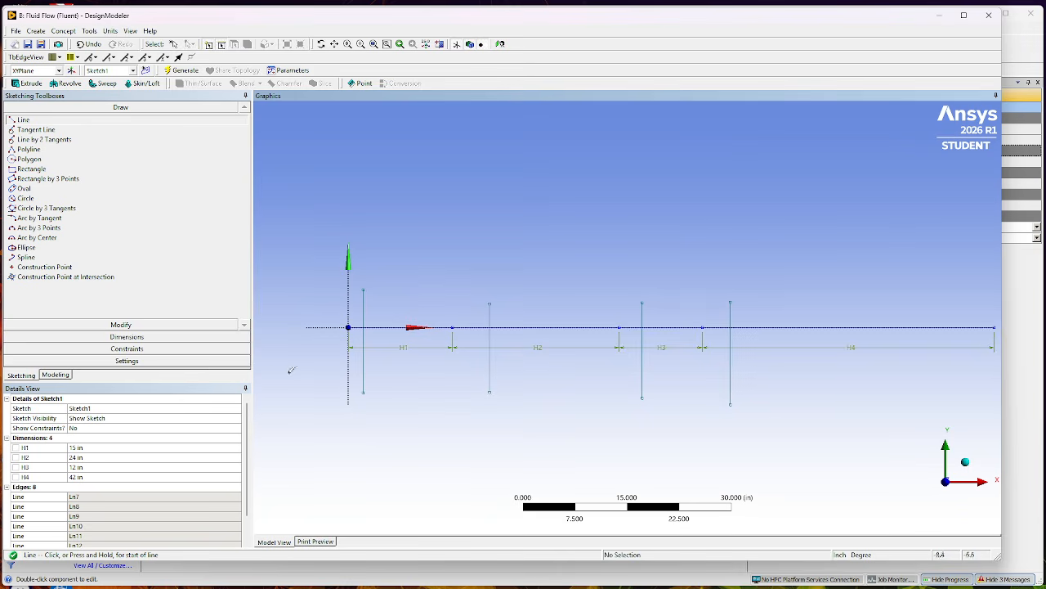
# Apply Midpoint constraints to centre the four vertical lines on the origin and the ends of the 15, 24 and 12 in lines.
pyautogui.click(157, 349)
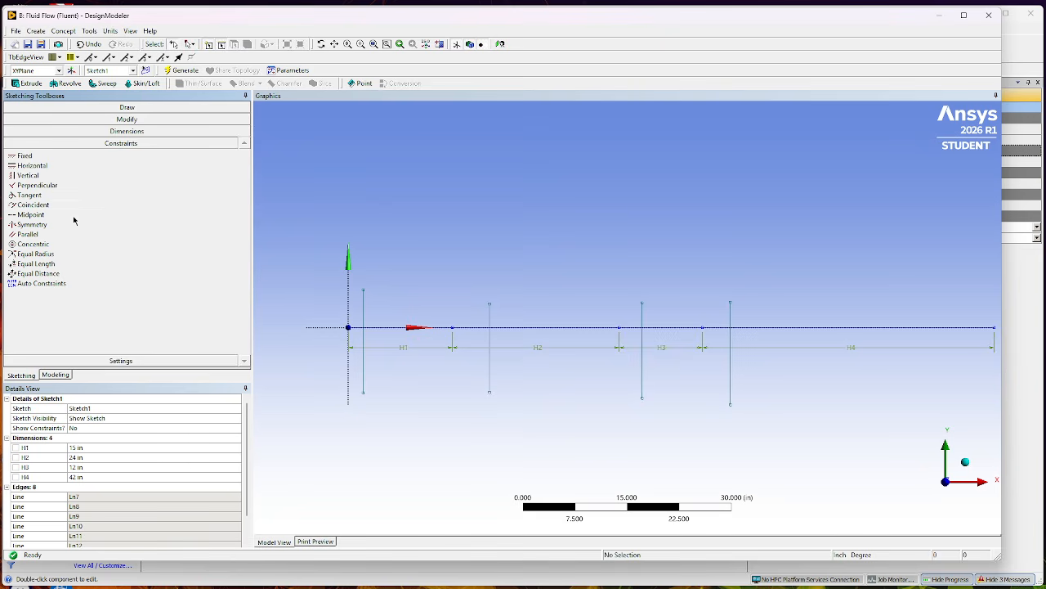
pyautogui.click(43, 217)
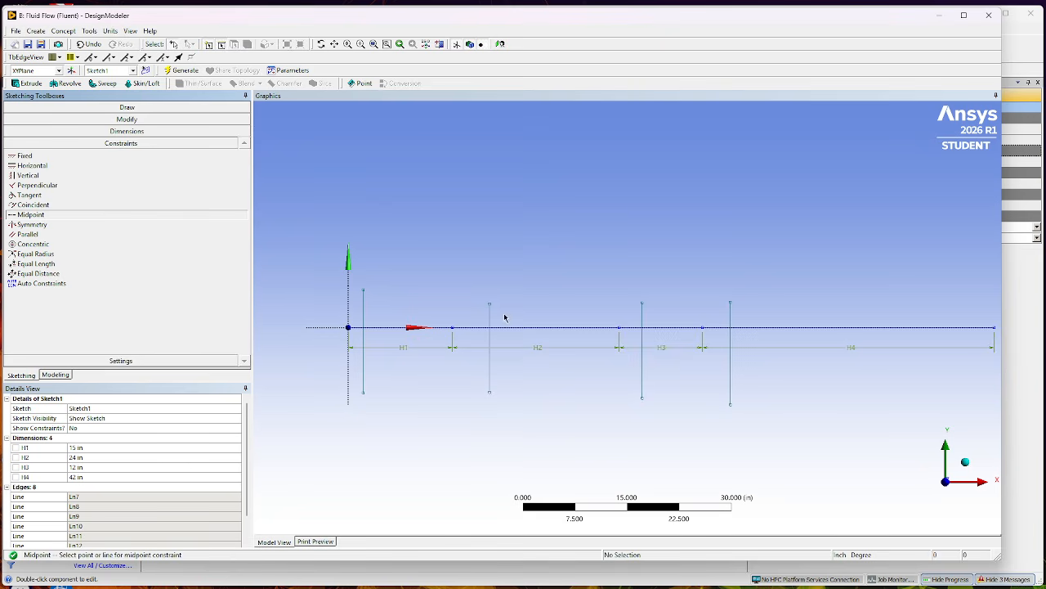
pyautogui.click(365, 313)
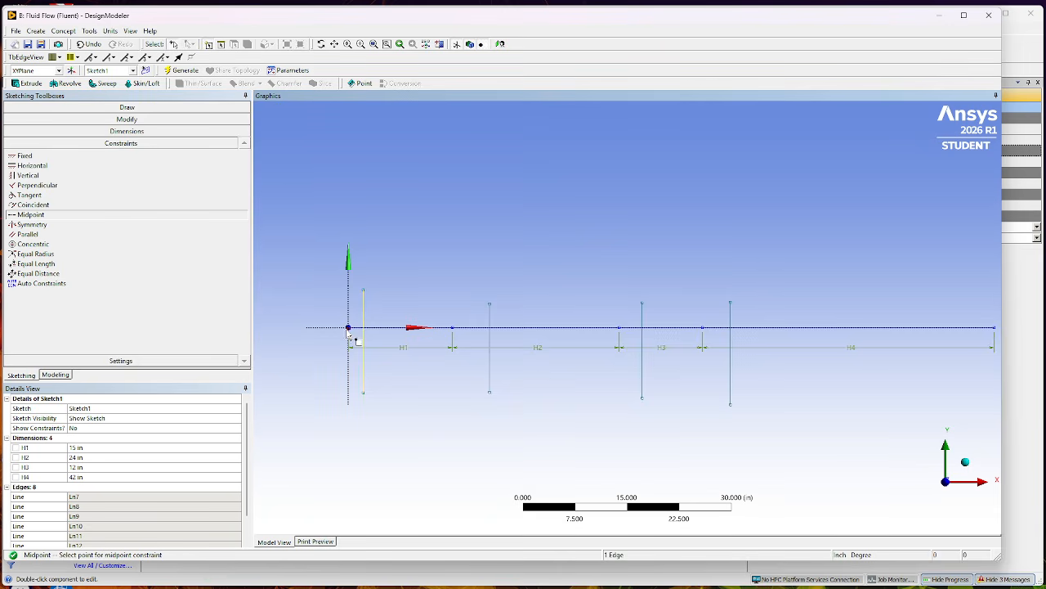
pyautogui.click(349, 329)
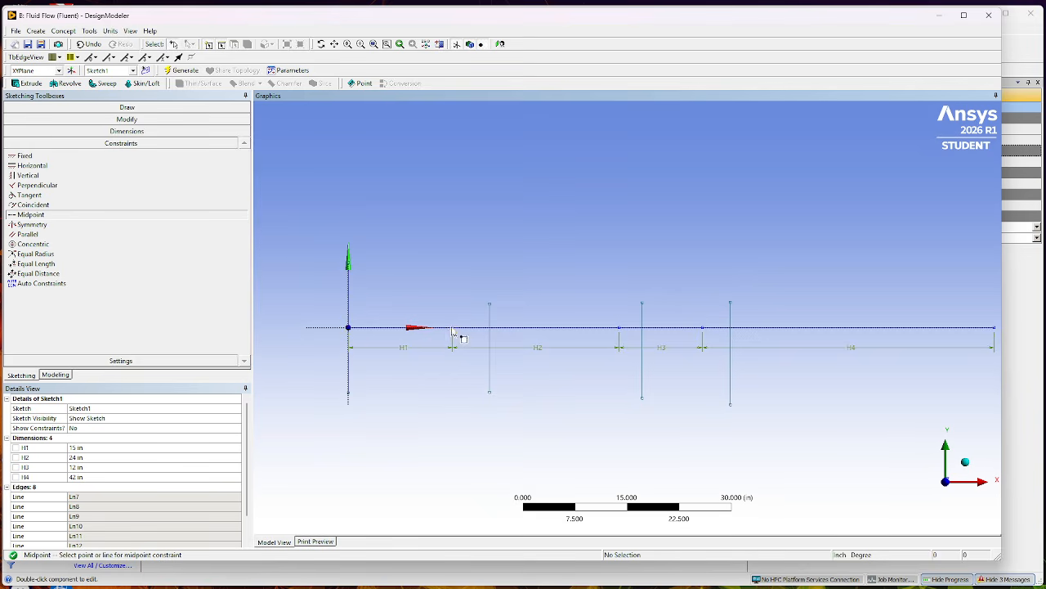
pyautogui.click(491, 322)
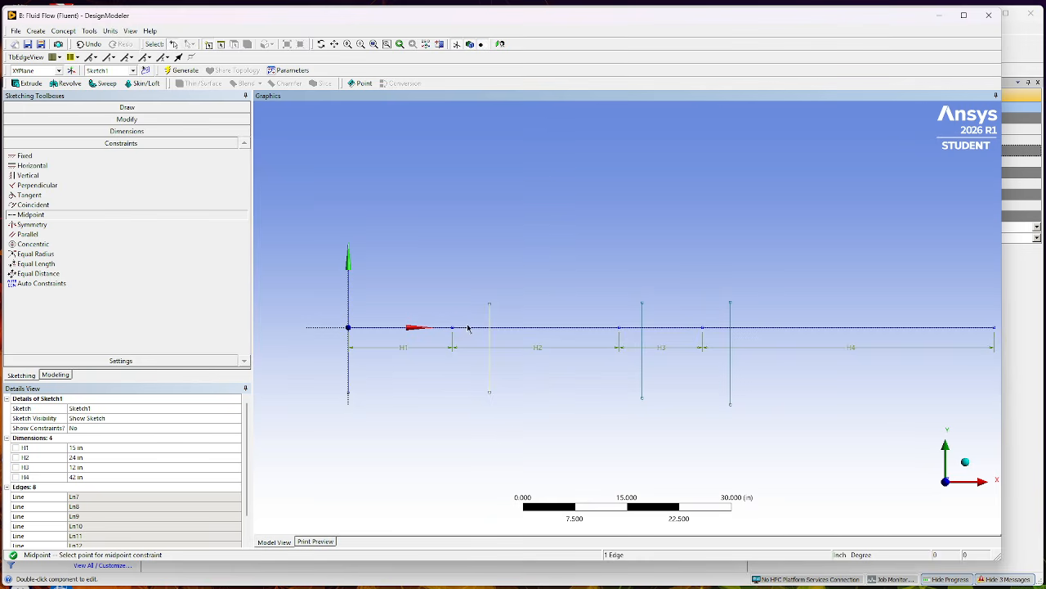
pyautogui.click(453, 329)
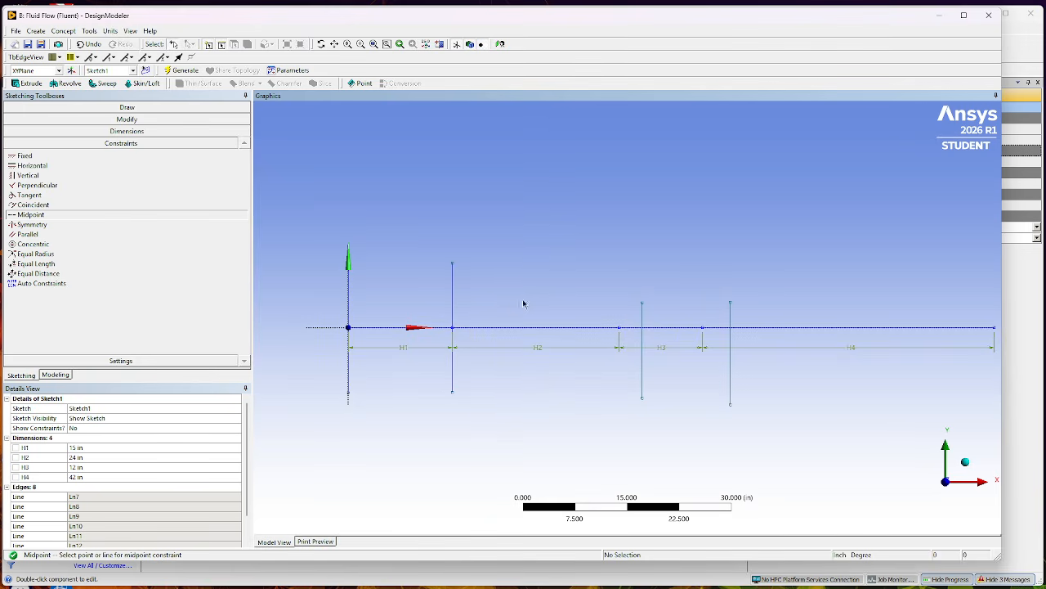
pyautogui.click(642, 322)
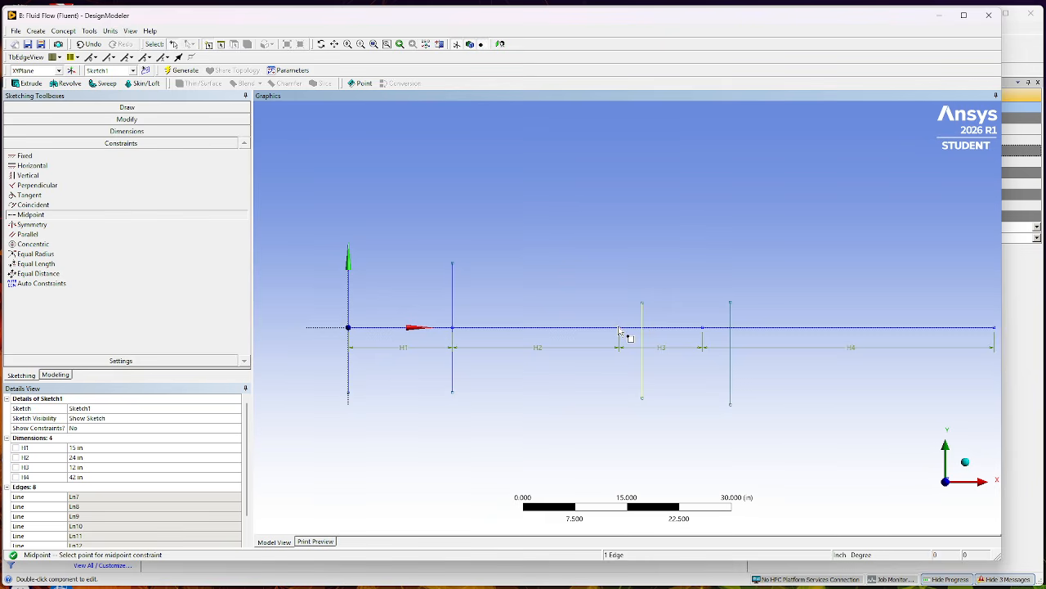
pyautogui.click(619, 327)
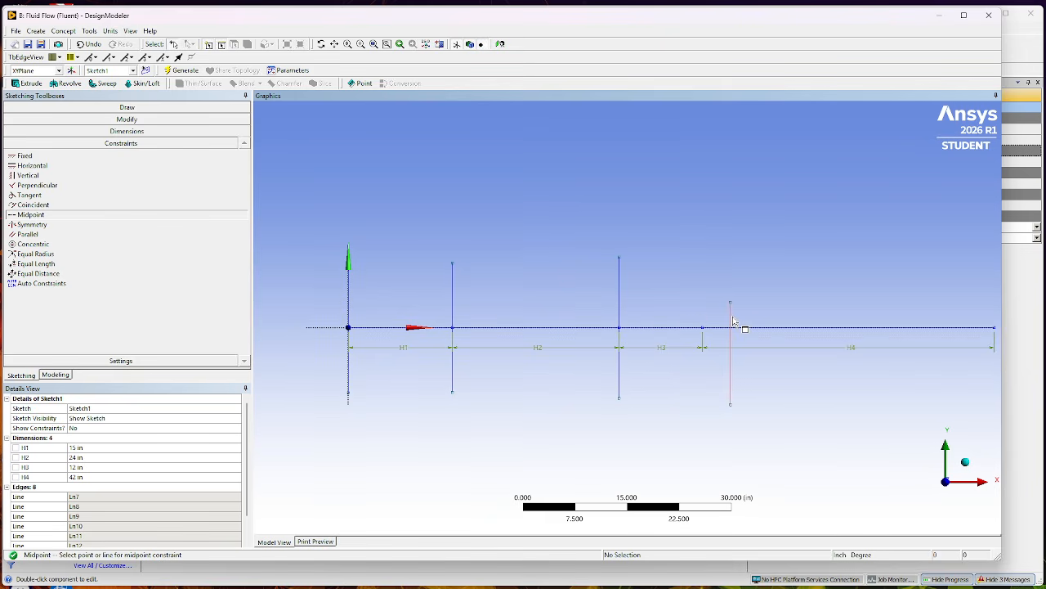
pyautogui.click(730, 325)
pyautogui.click(703, 328)
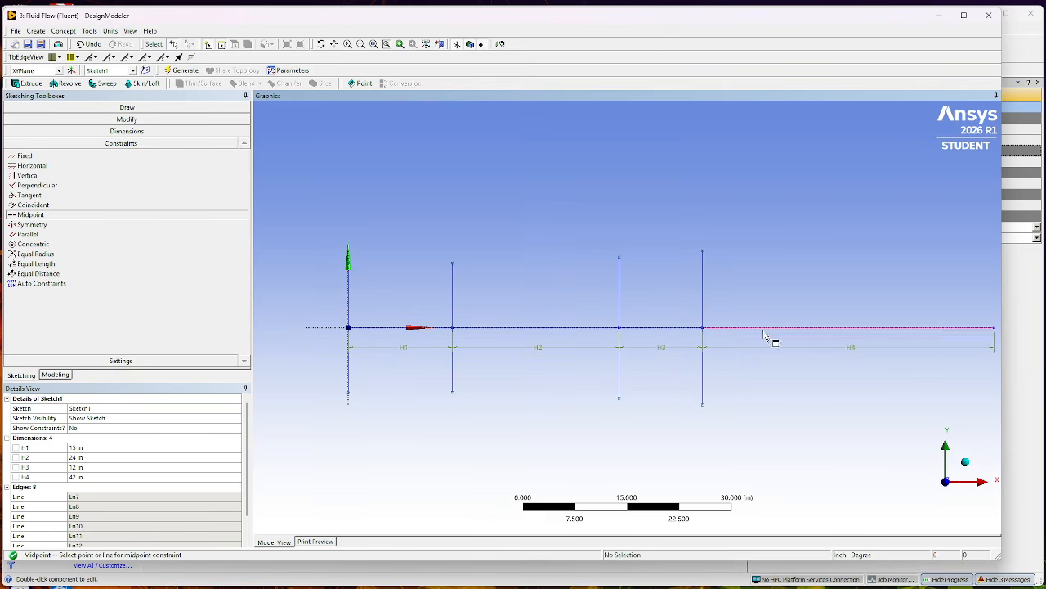
# Sketch a fifth vertical line crossing the X axis just before the far end of the 42 in line.
pyautogui.click(127, 107)
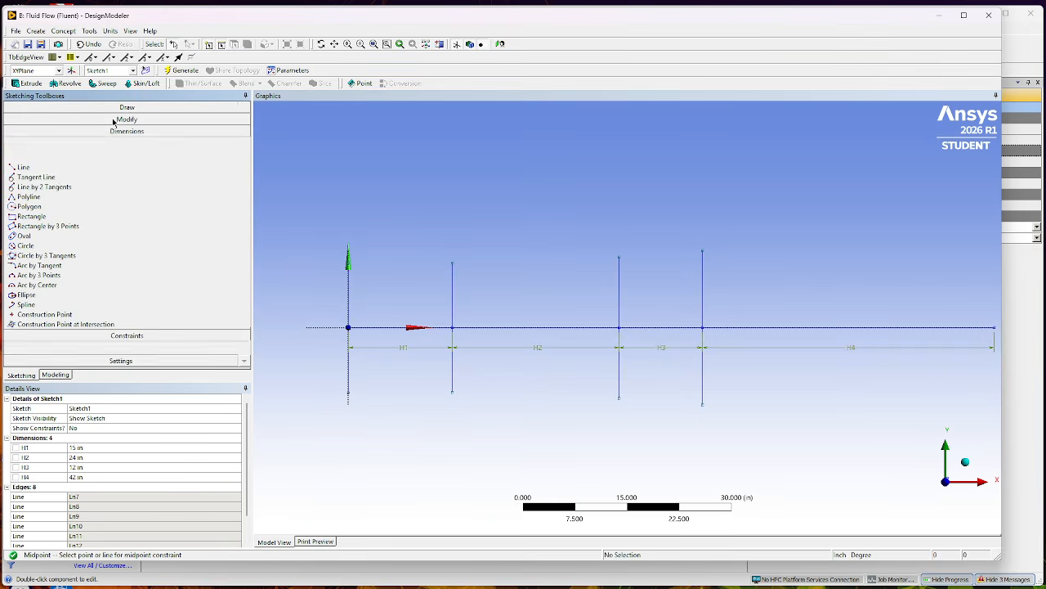
pyautogui.click(24, 119)
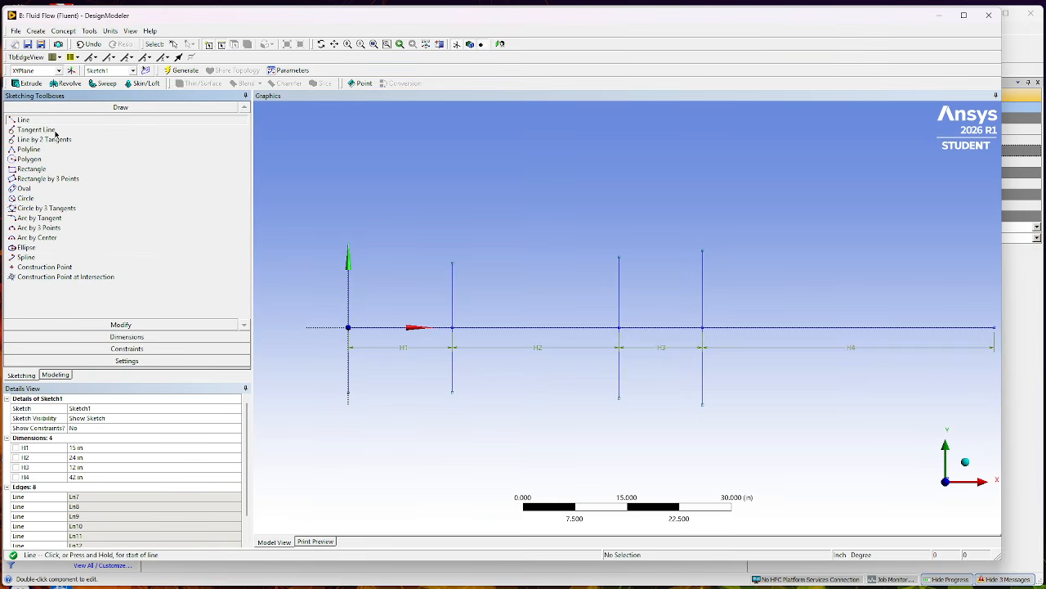
pyautogui.click(977, 258)
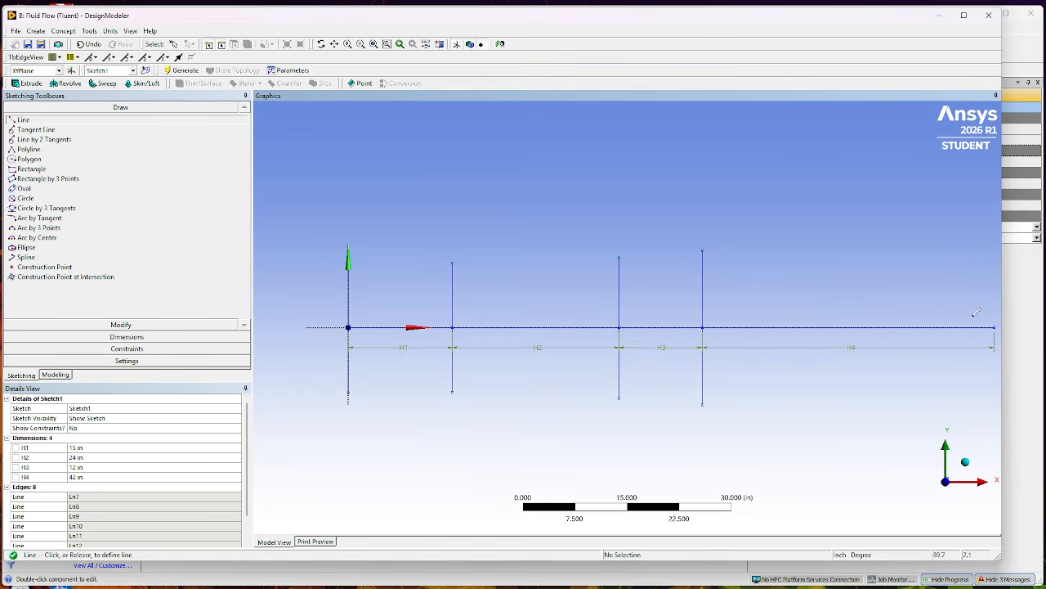
pyautogui.click(976, 402)
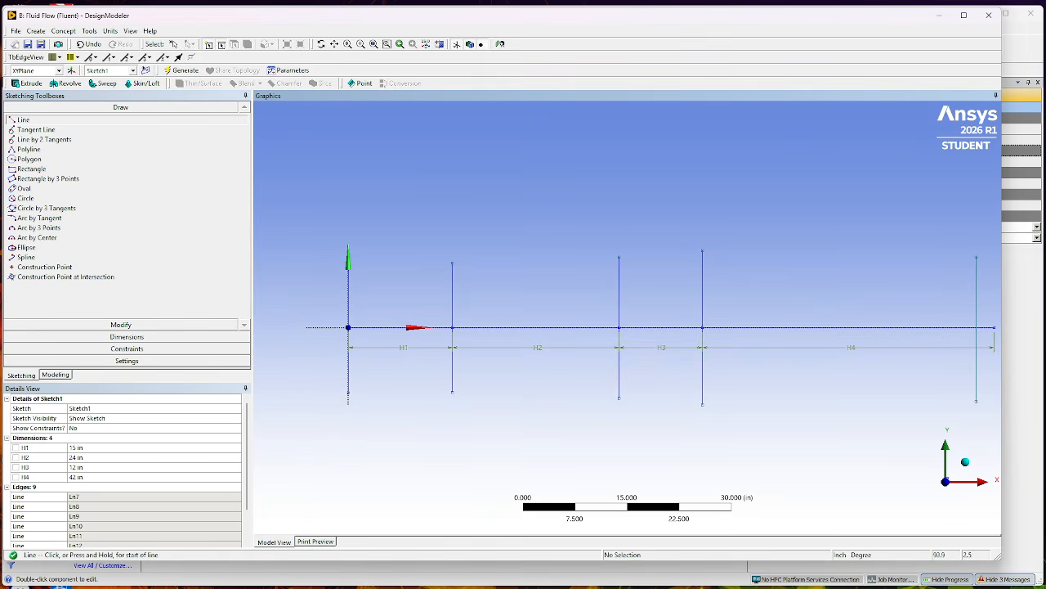
# Apply a Midpoint constraint to centre the fifth vertical line on the far endpoint of the 42 in line.
pyautogui.click(131, 336)
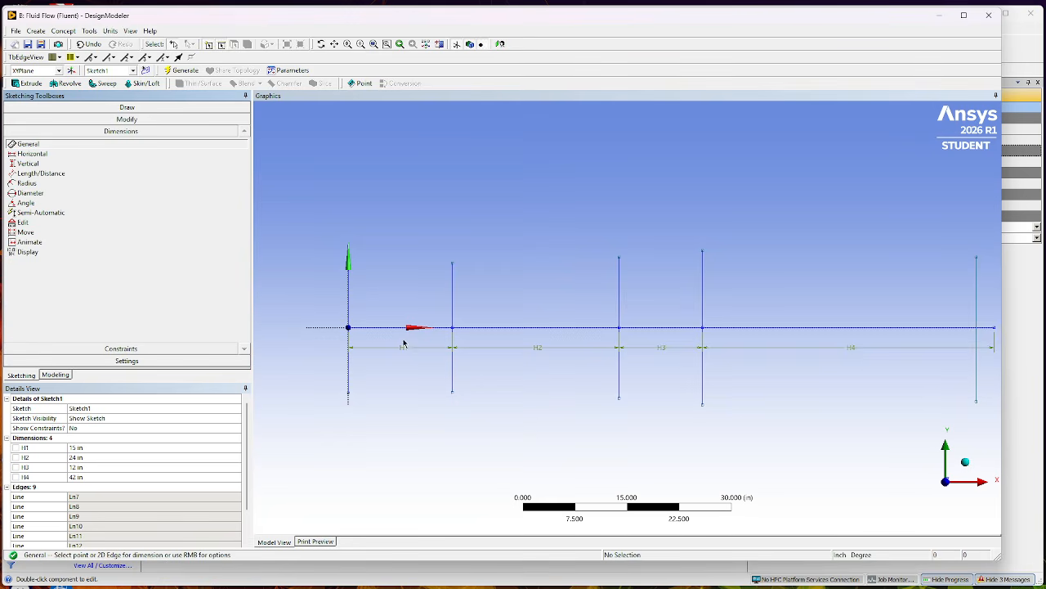
pyautogui.click(106, 348)
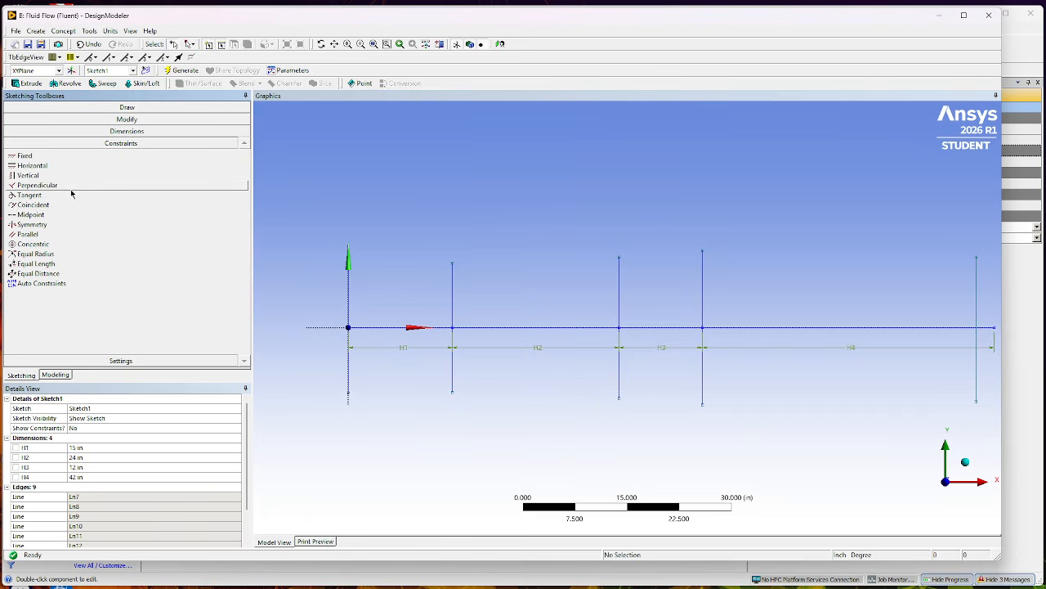
pyautogui.click(90, 214)
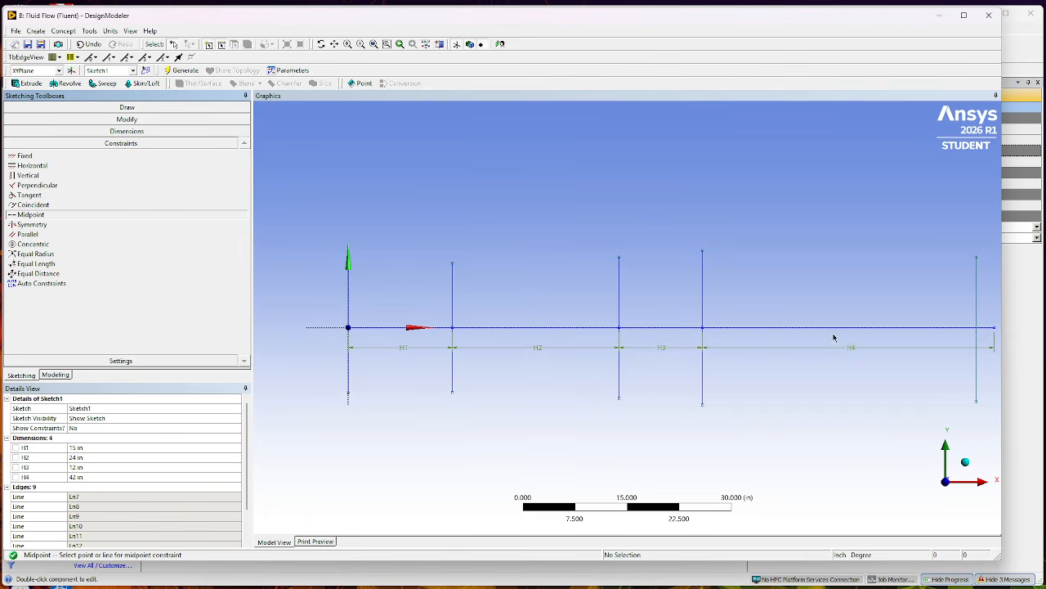
pyautogui.click(978, 318)
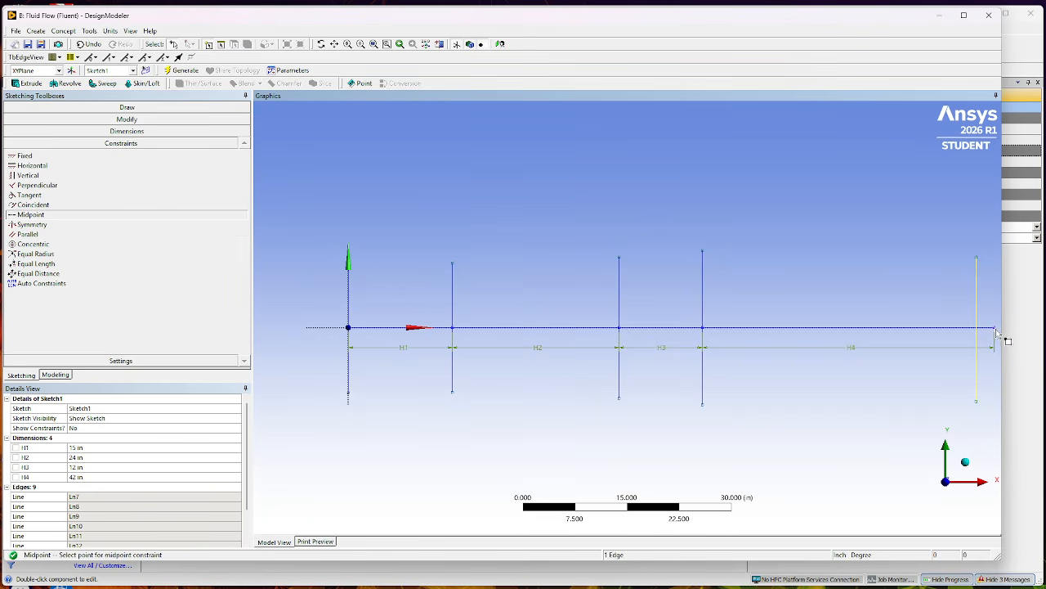
pyautogui.click(996, 328)
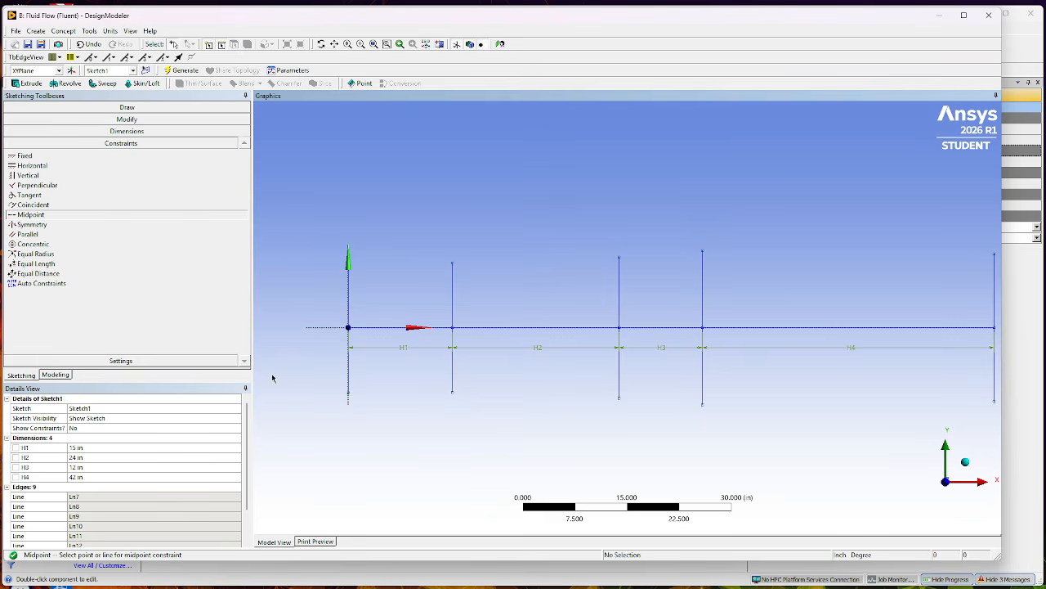
# Add a general dimension to the vertical line at the origin and set its length to 22 in.
pyautogui.click(120, 131)
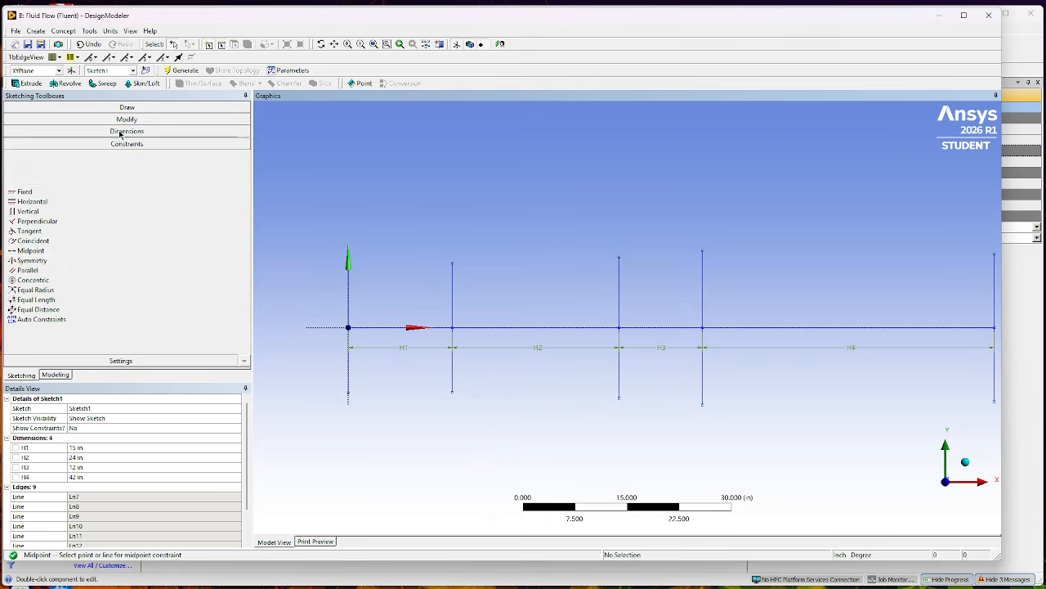
pyautogui.click(349, 307)
pyautogui.click(324, 319)
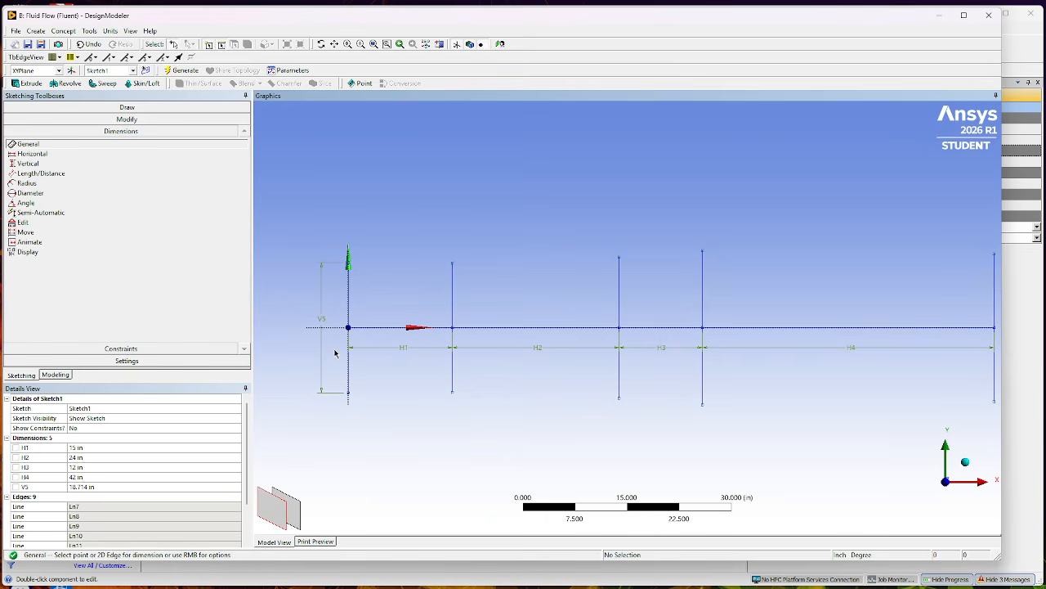
pyautogui.click(80, 487)
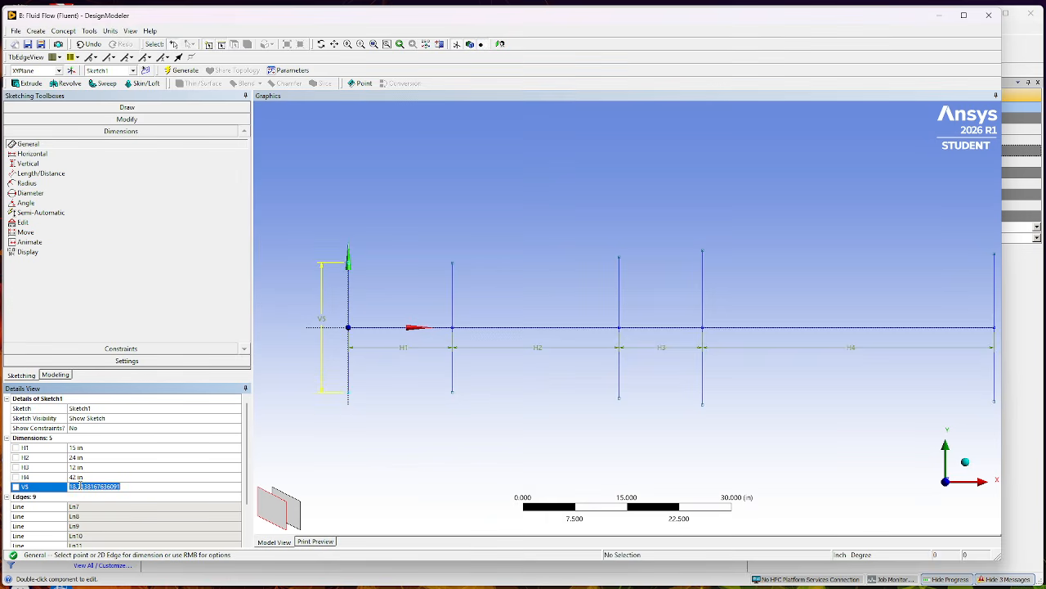
pyautogui.write('22')
pyautogui.press('Return')
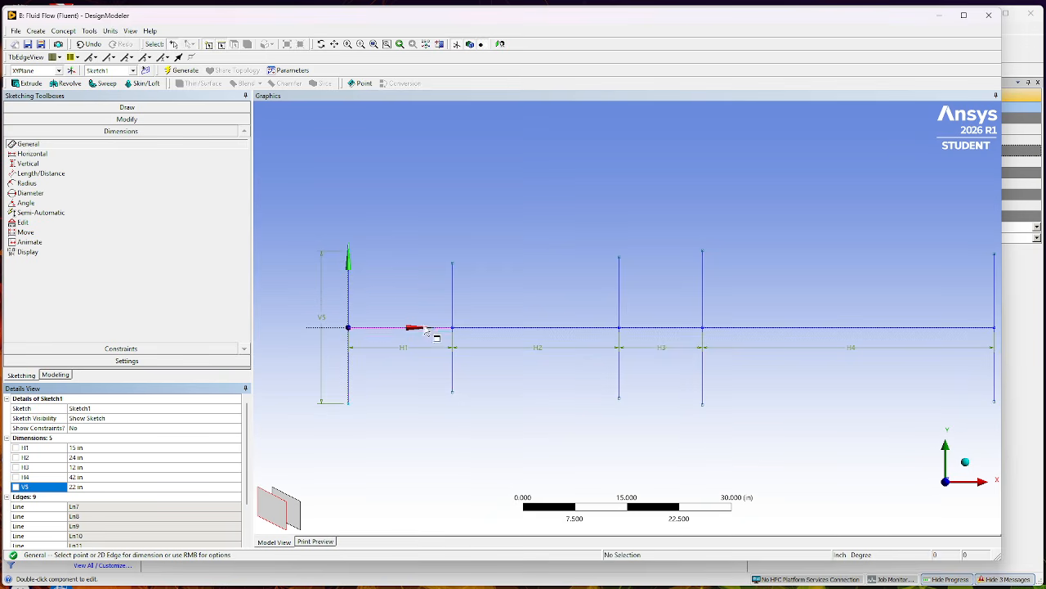
# Dimension the second vertical line, at the end of the 15 in section, and set its length to 22 in.
pyautogui.click(454, 300)
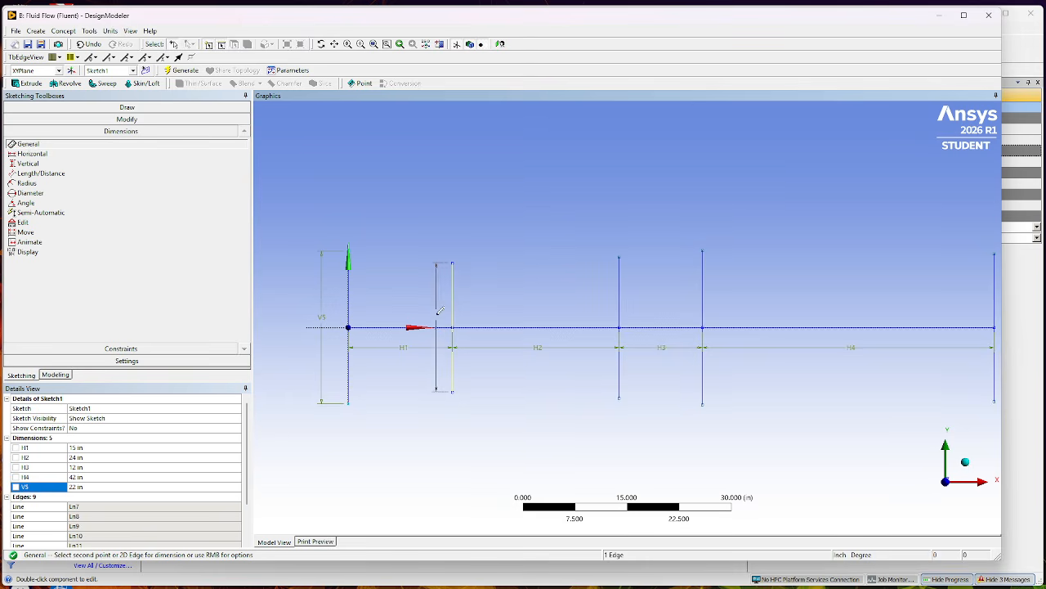
pyautogui.click(439, 311)
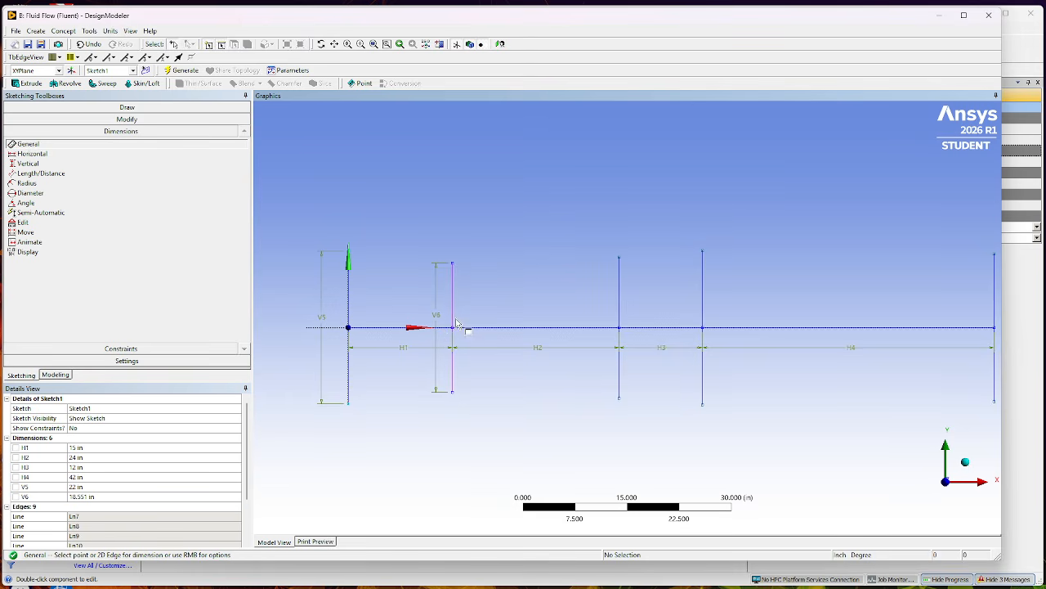
pyautogui.click(108, 496)
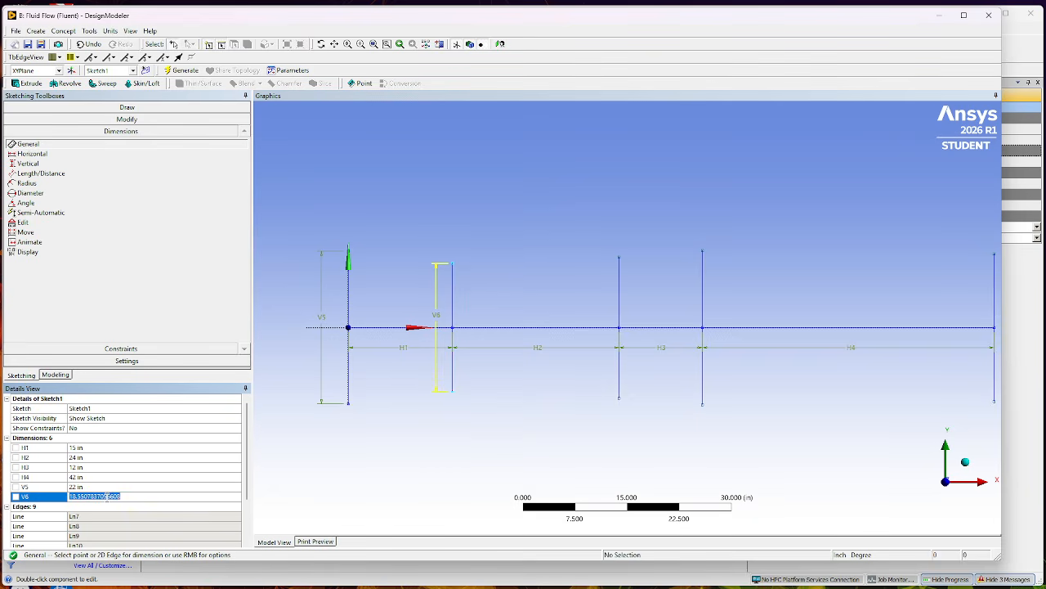
pyautogui.write('22')
pyautogui.press('Return')
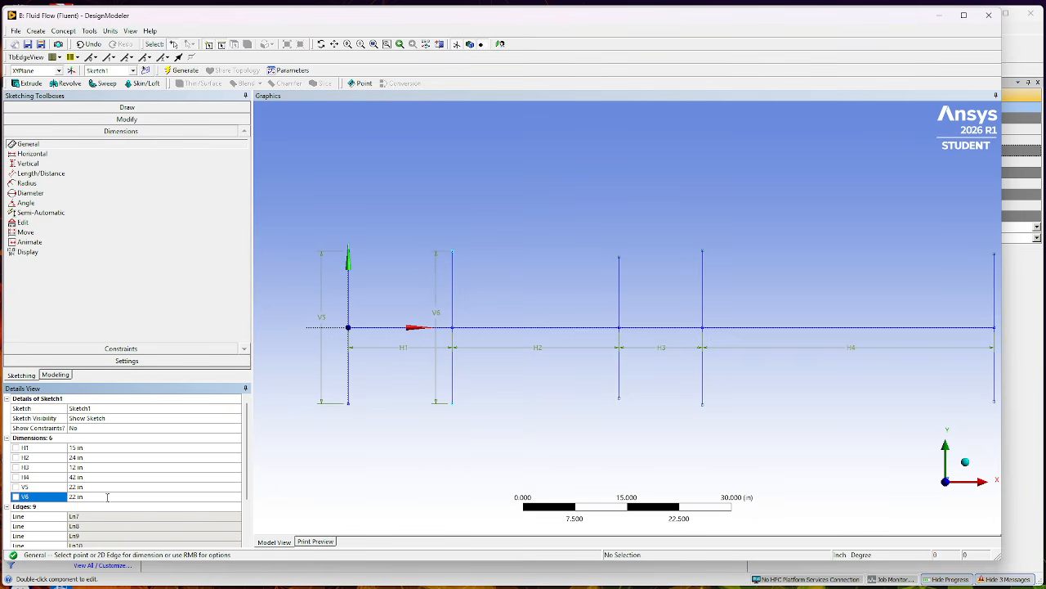
# Dimension the third vertical line, at the end of the 24 in section, and set its length to 6 in.
pyautogui.click(622, 303)
pyautogui.click(593, 321)
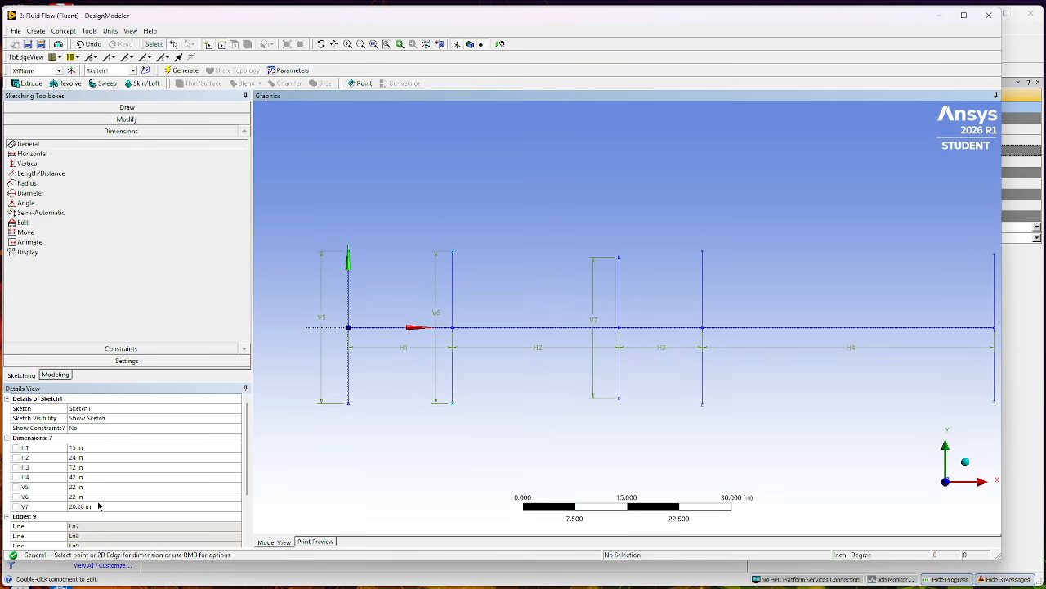
pyautogui.click(98, 506)
pyautogui.write('6')
pyautogui.press('Return')
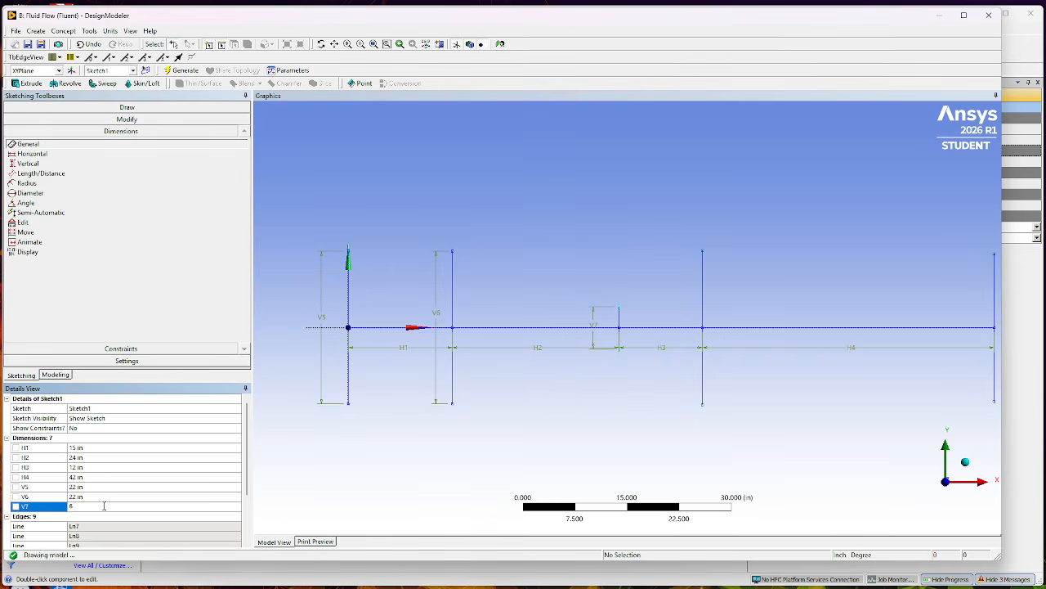
# Dimension the fourth vertical line, at the end of the 12 in section, and set its length to 6 in.
pyautogui.click(702, 310)
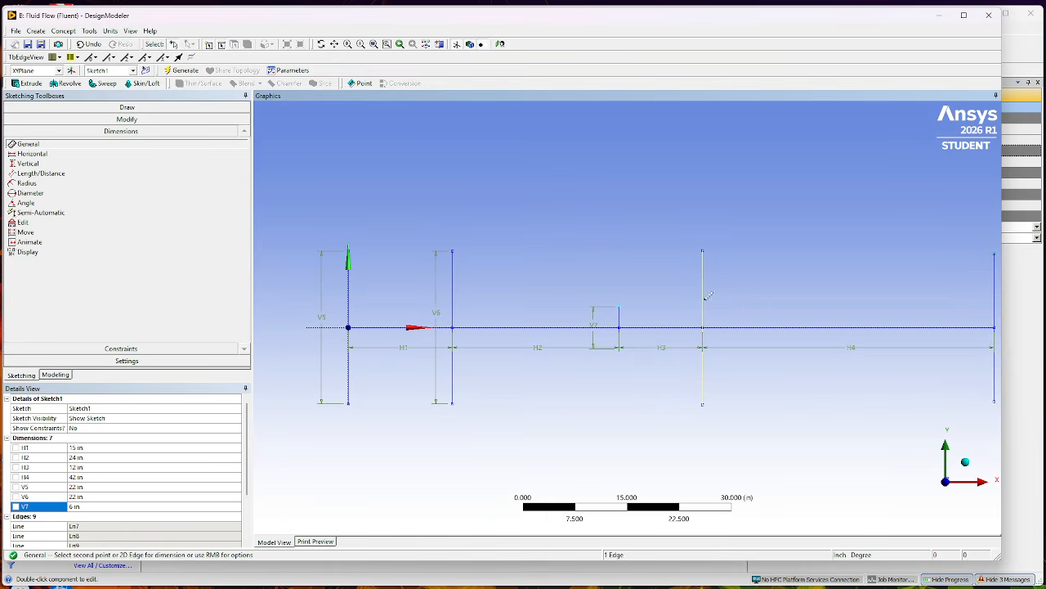
pyautogui.click(689, 311)
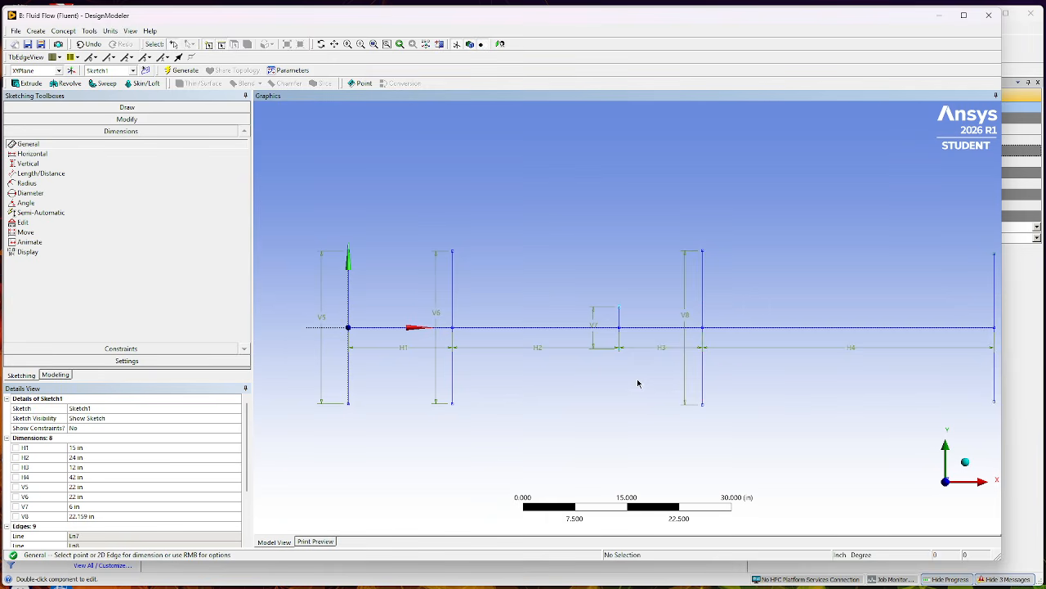
pyautogui.click(101, 517)
pyautogui.write('65')
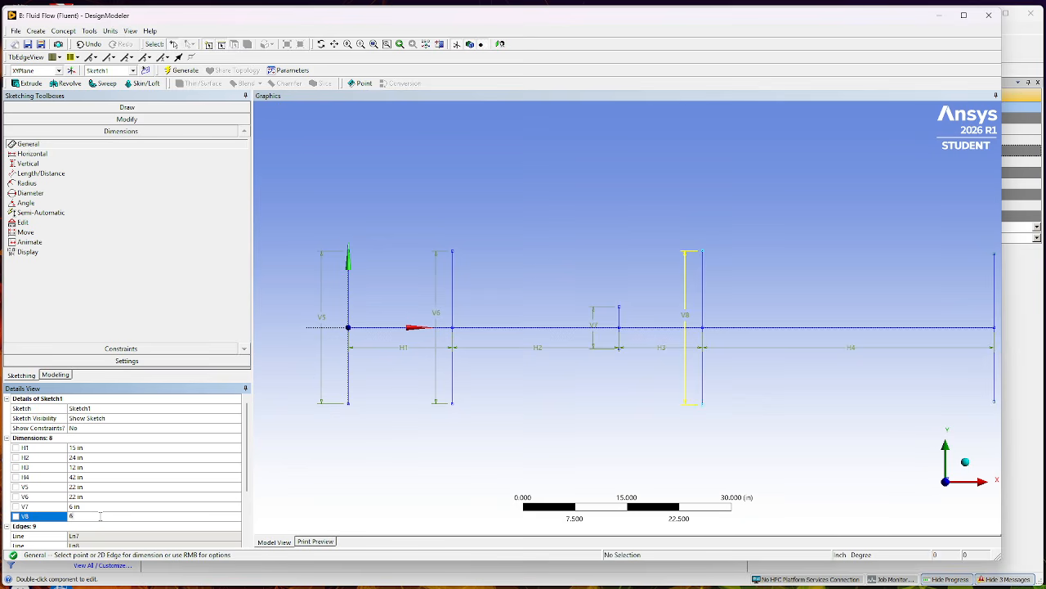
pyautogui.press('Return')
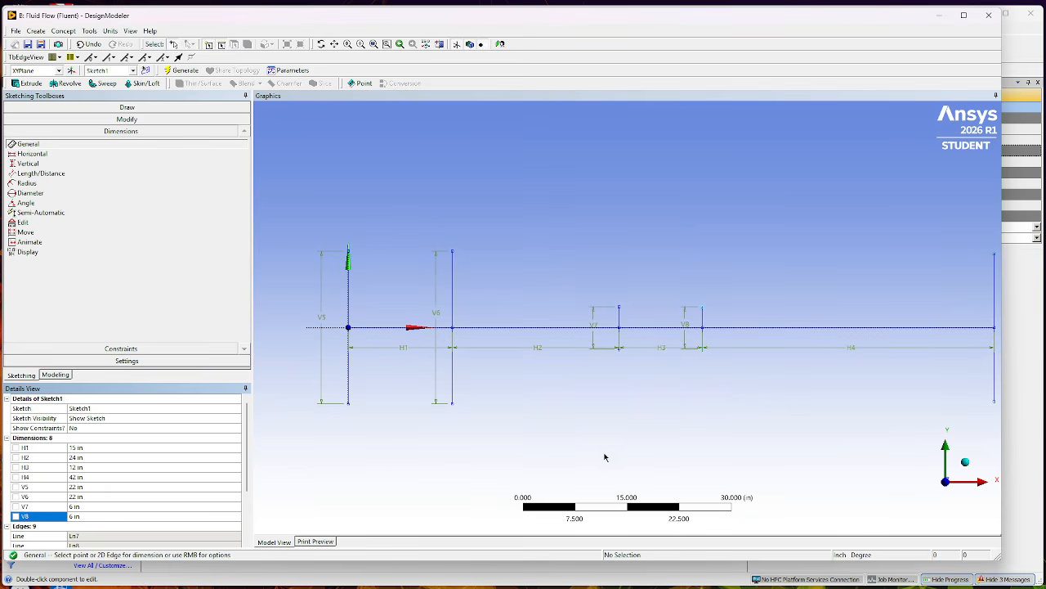
# Sketch the tunnel's lower wall as four lines joining the lower endpoints of the five vertical lines, from the origin to the outlet.
pyautogui.click(121, 106)
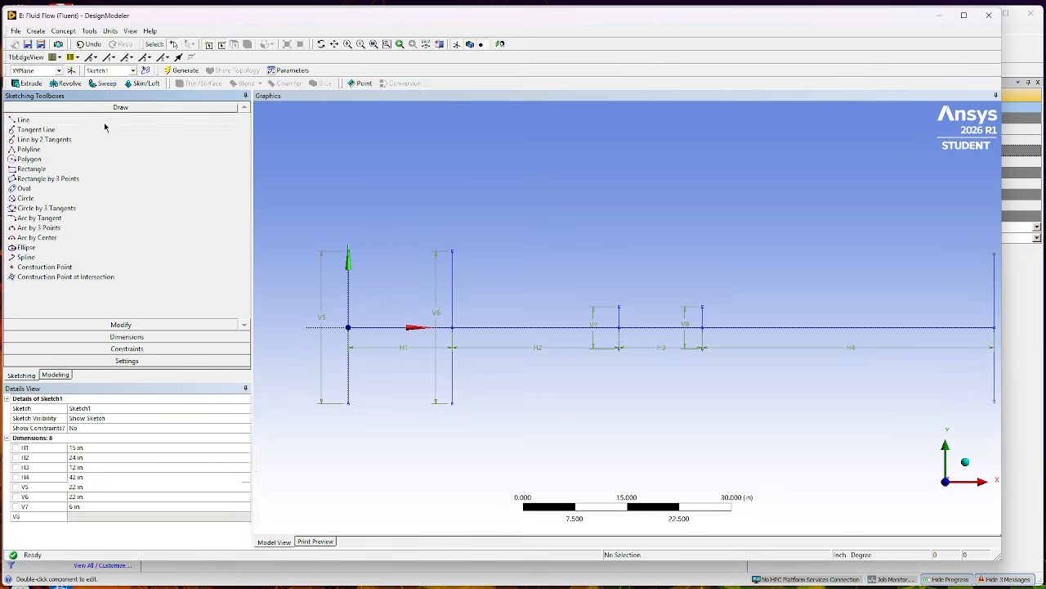
pyautogui.click(349, 401)
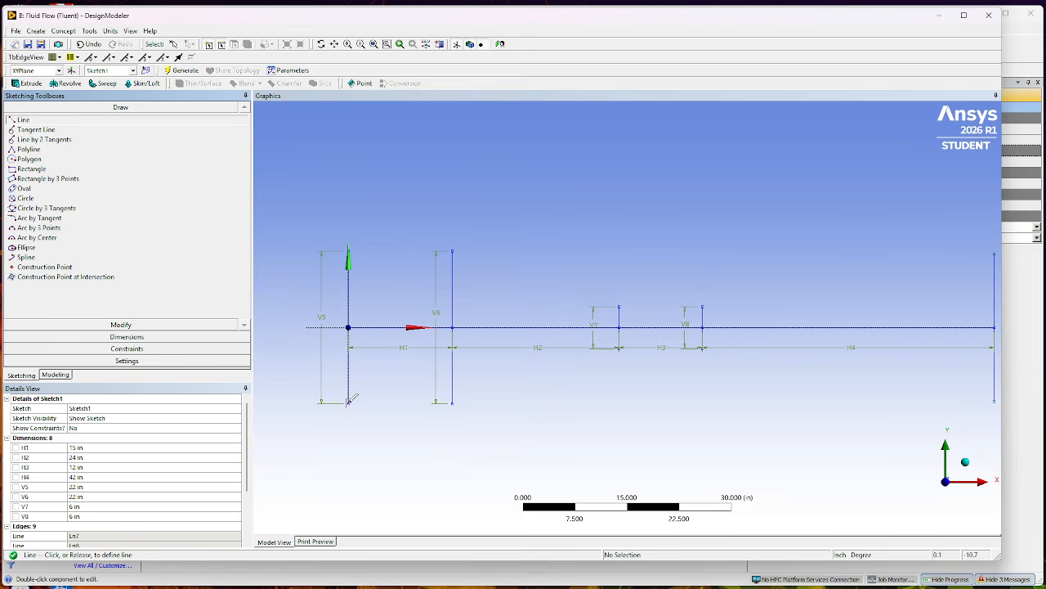
pyautogui.click(455, 400)
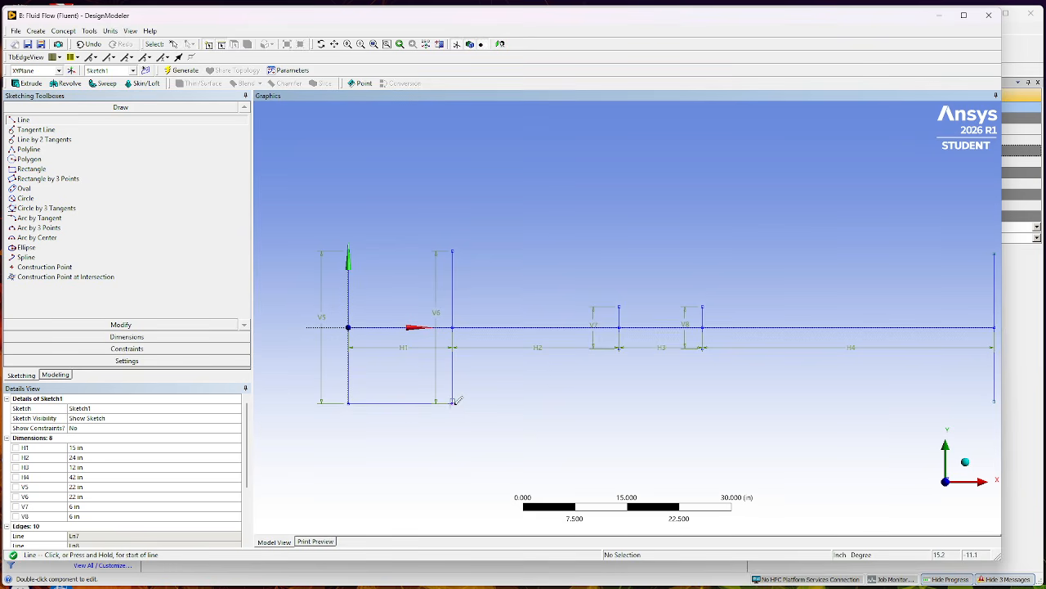
pyautogui.click(456, 400)
pyautogui.click(618, 346)
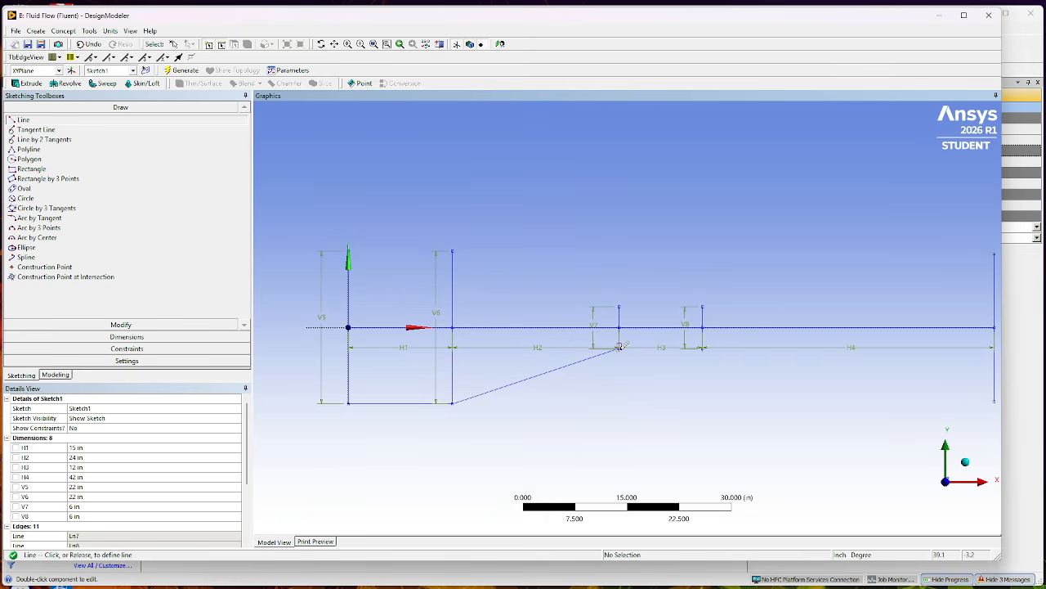
pyautogui.click(703, 347)
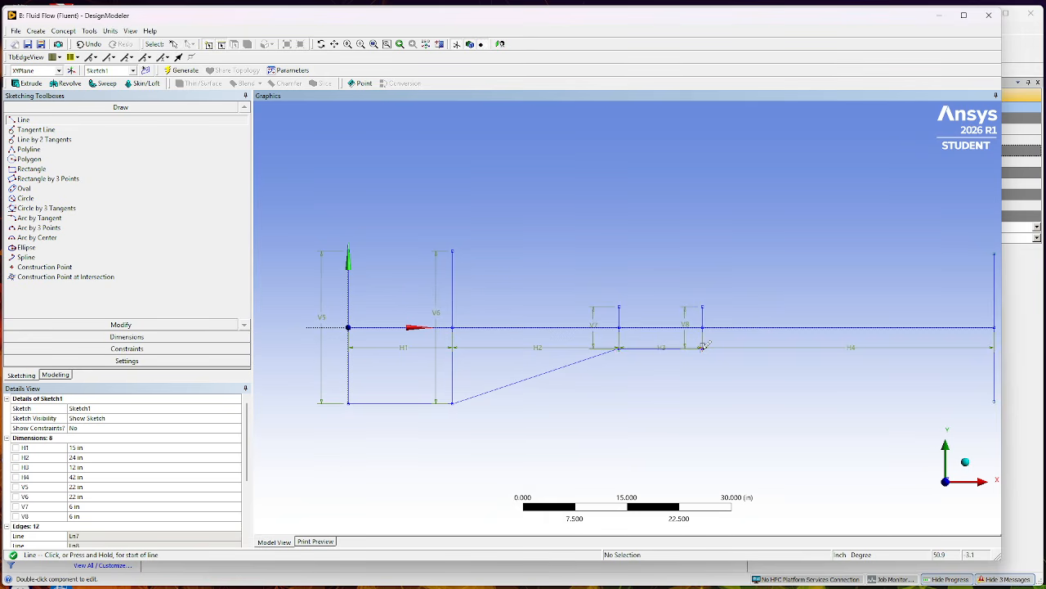
pyautogui.click(703, 347)
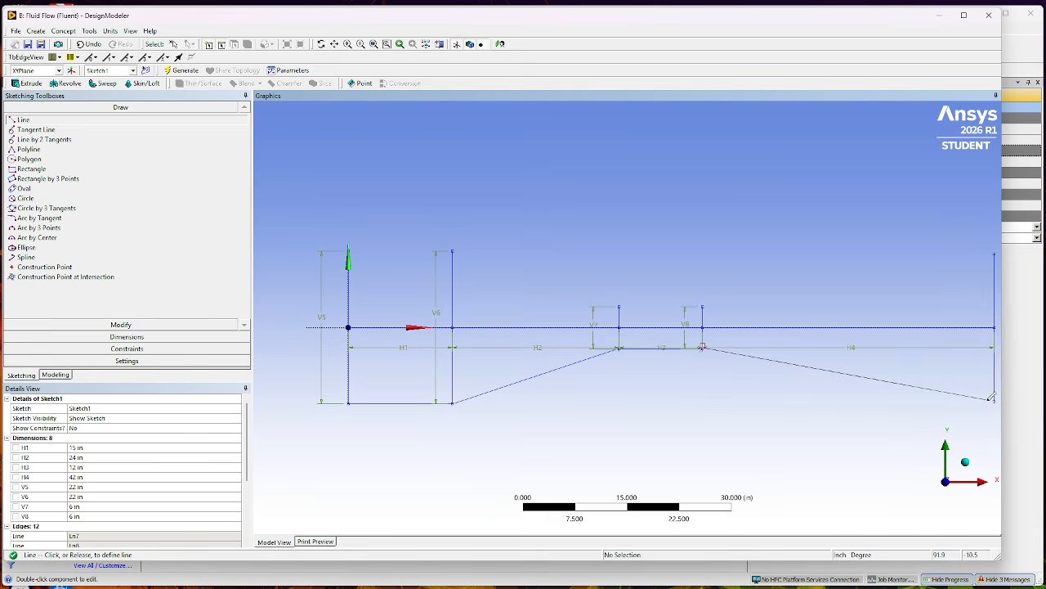
pyautogui.click(994, 400)
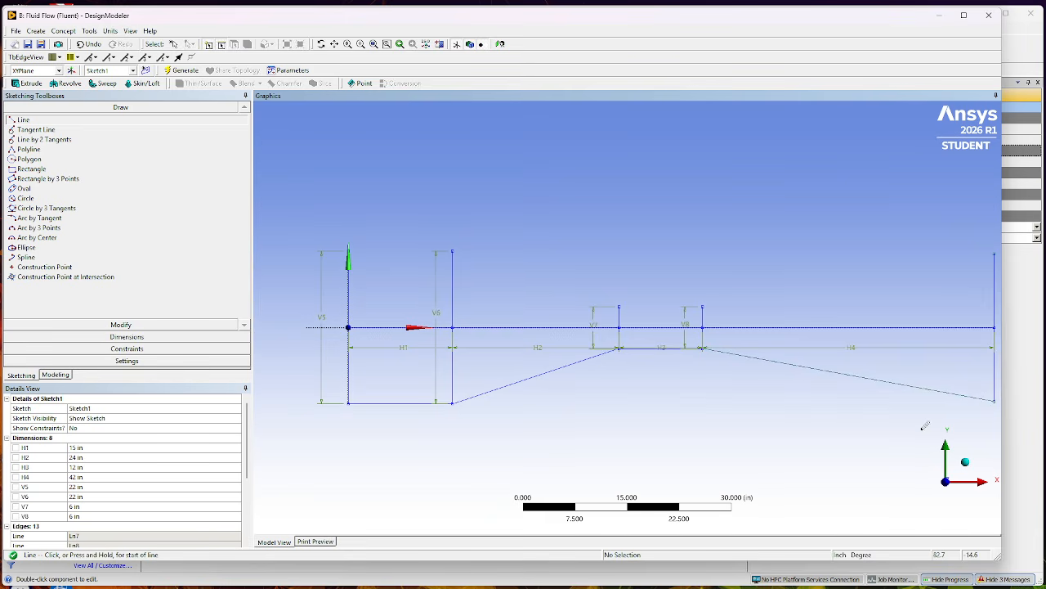
# Sketch the tunnel's upper wall as four lines joining the upper endpoints of the five vertical lines, from the outlet back to the inlet.
pyautogui.click(704, 305)
pyautogui.click(995, 257)
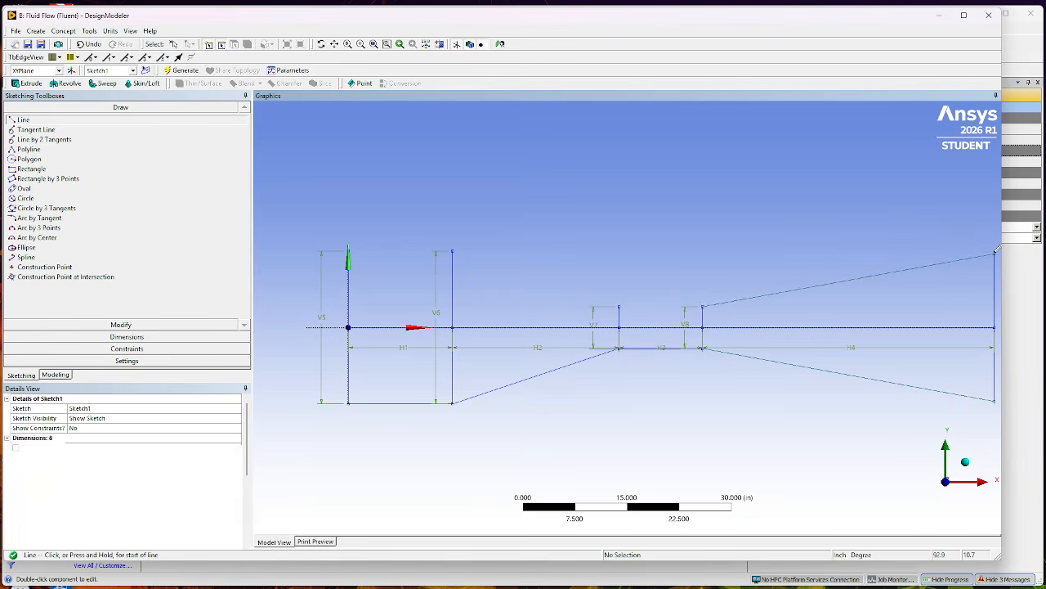
pyautogui.click(703, 305)
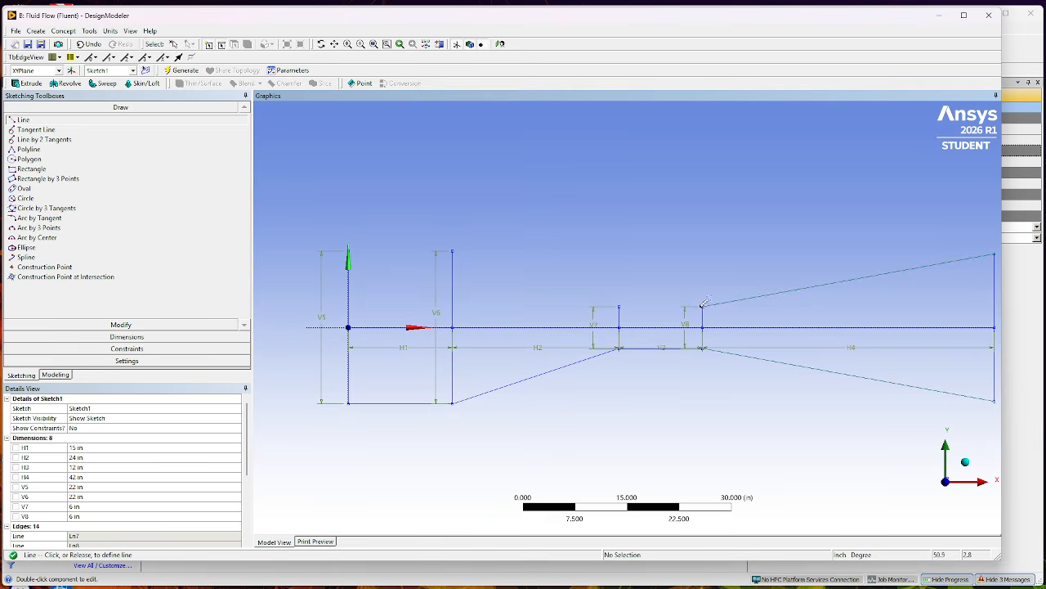
pyautogui.click(620, 305)
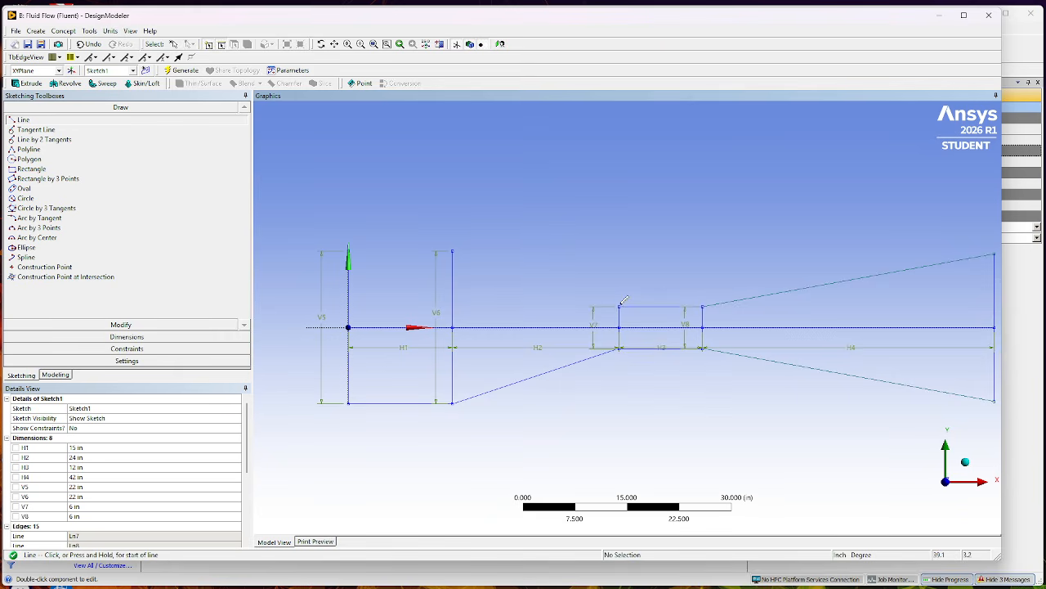
pyautogui.click(621, 304)
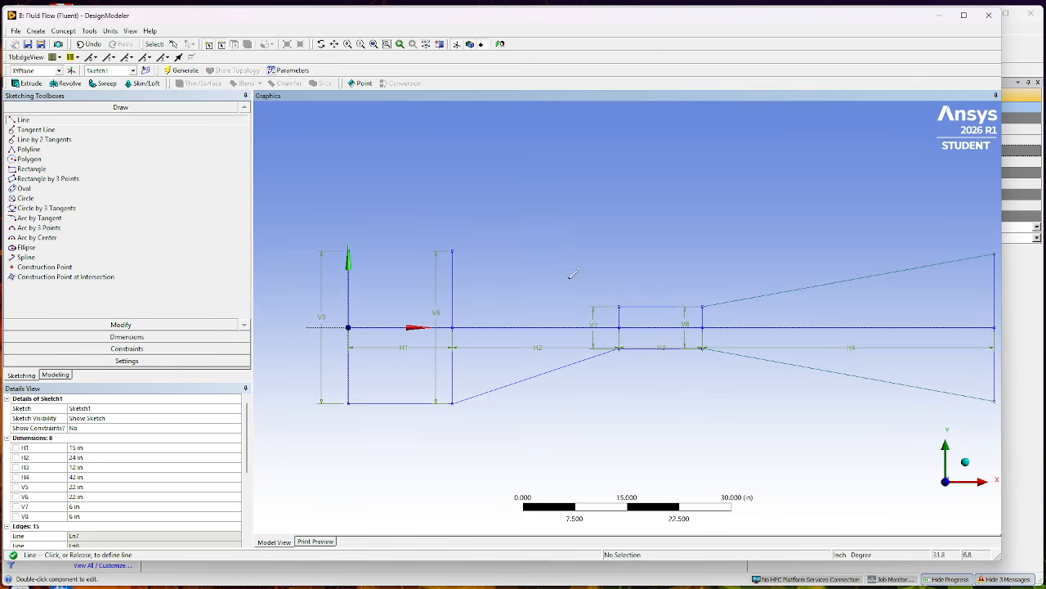
pyautogui.click(454, 249)
pyautogui.click(454, 249)
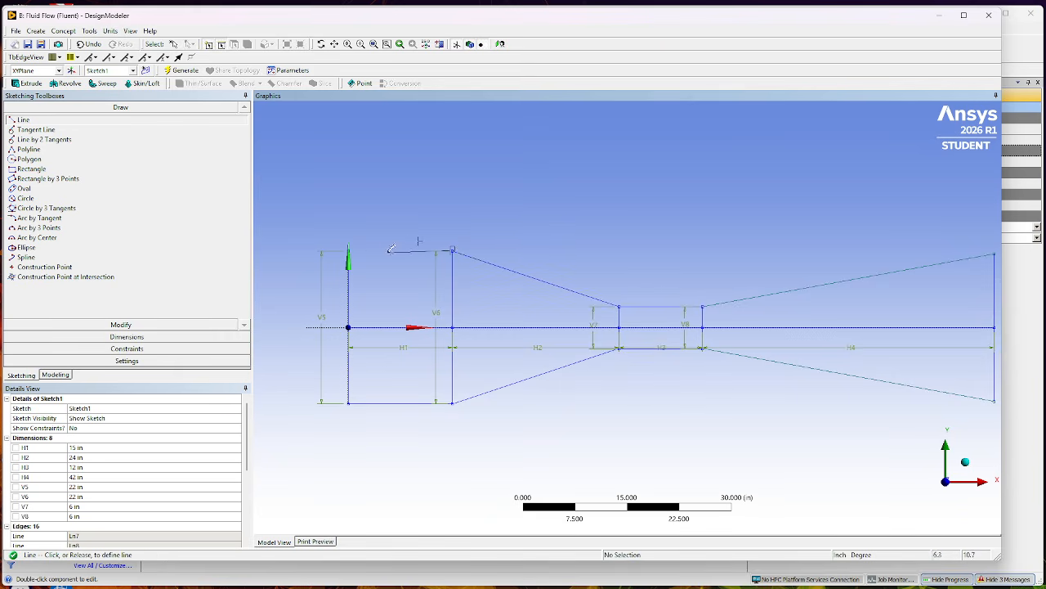
pyautogui.click(349, 250)
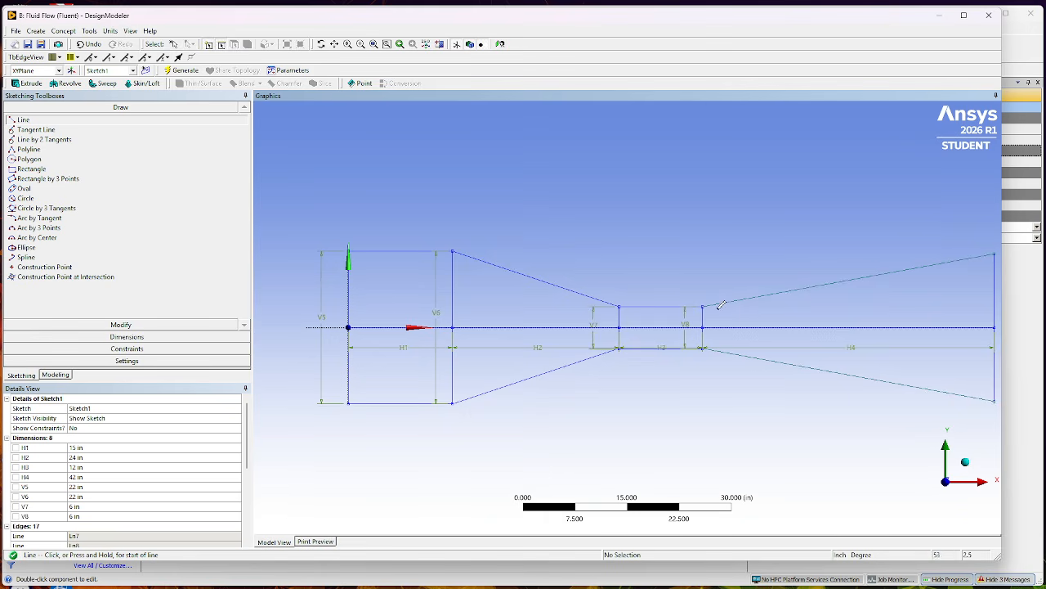
# Add an angle dimension between the upper wall of the 42 in outlet section and the upper wall of the 12 in section, placed above them.
pyautogui.click(127, 336)
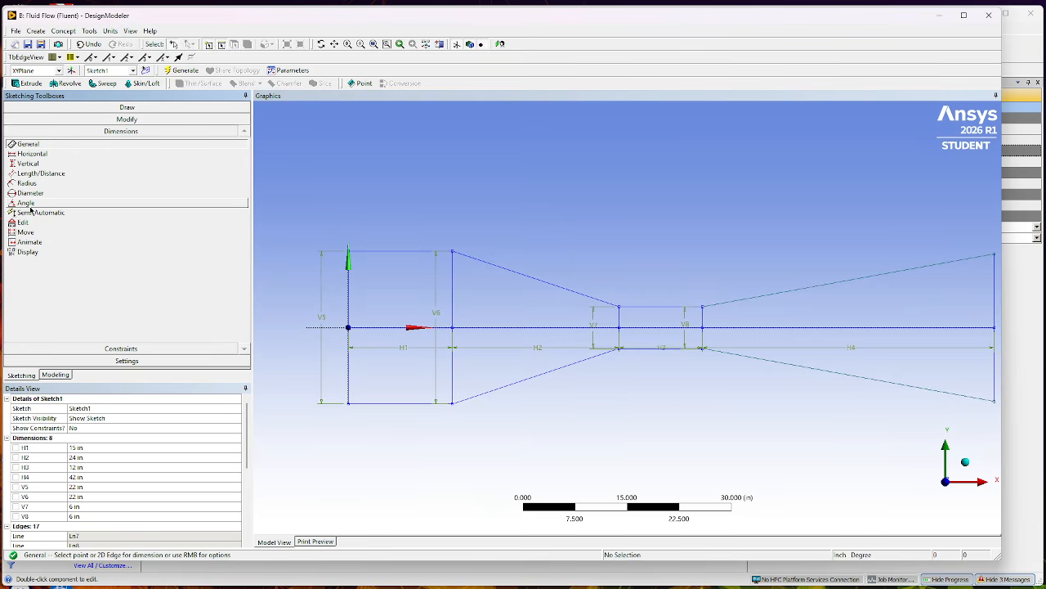
pyautogui.click(31, 204)
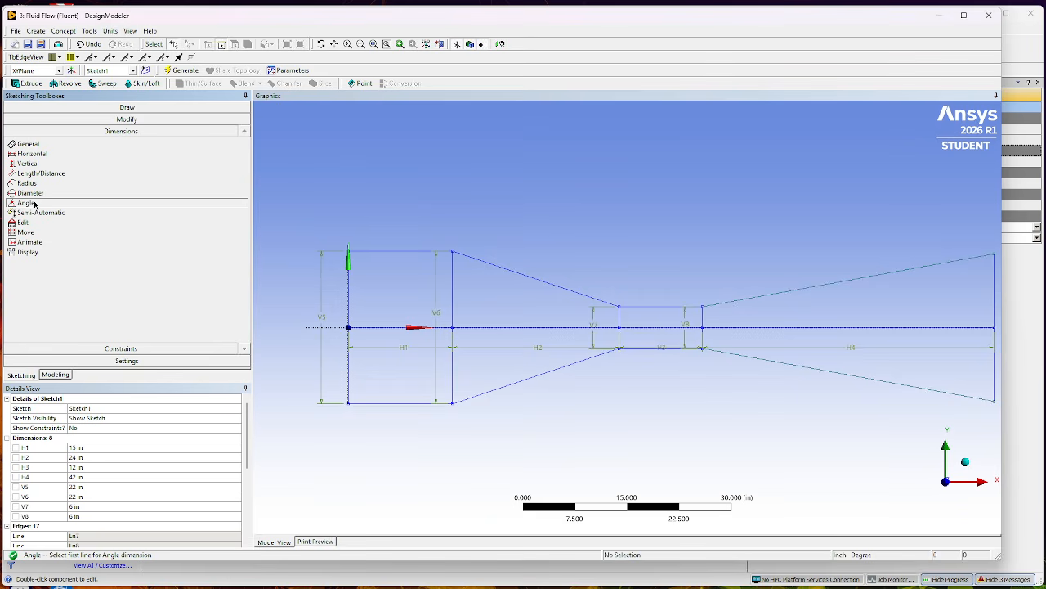
pyautogui.click(734, 304)
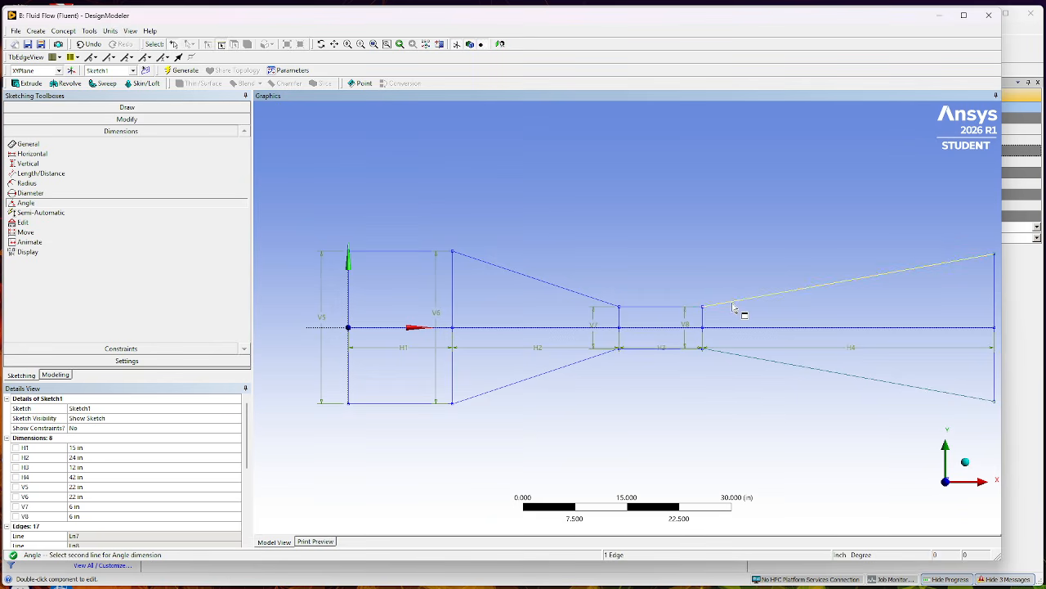
pyautogui.click(676, 308)
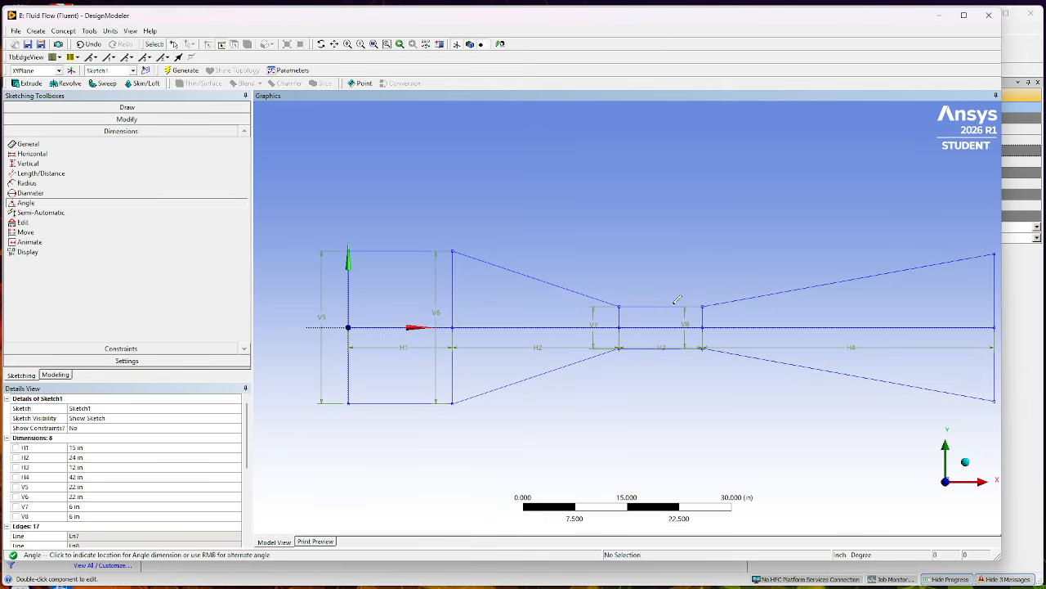
pyautogui.click(709, 245)
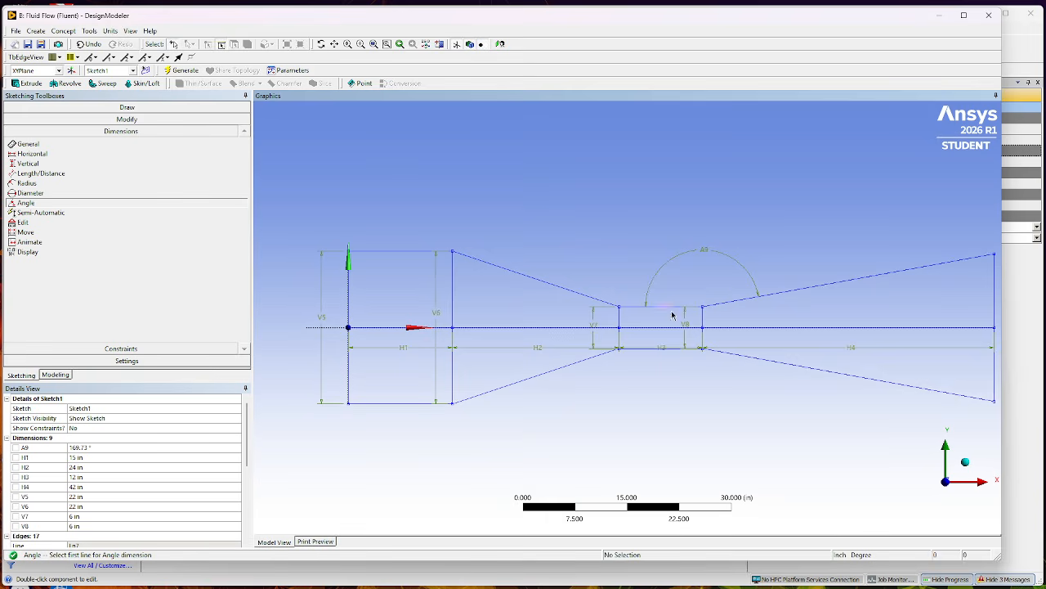
# Set the angle between the upper walls of the 12 in and 42 in sections to 180°.
pyautogui.doubleClick(92, 448)
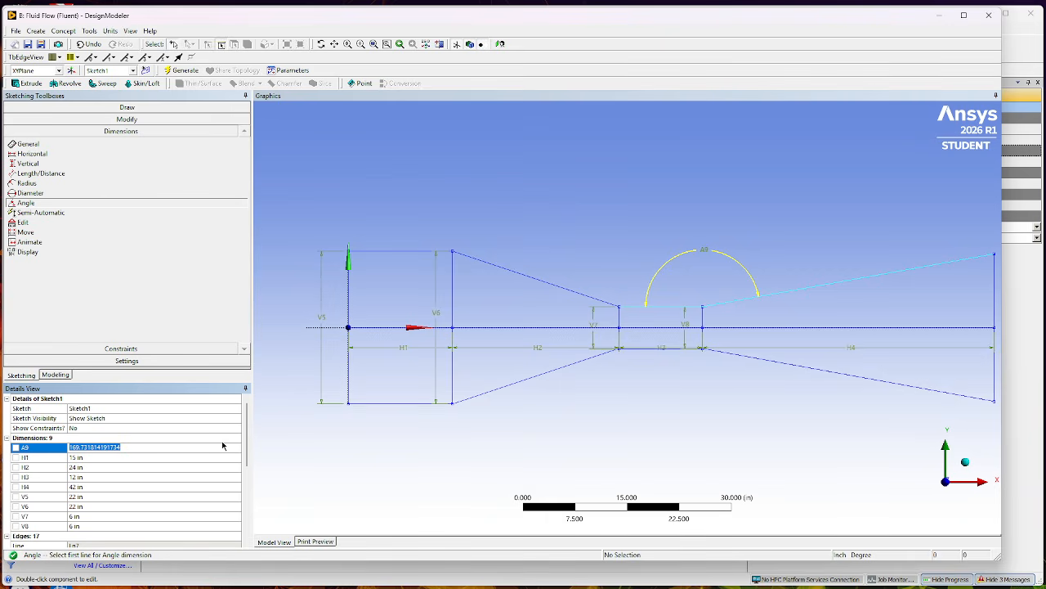
pyautogui.write('180')
pyautogui.press('Return')
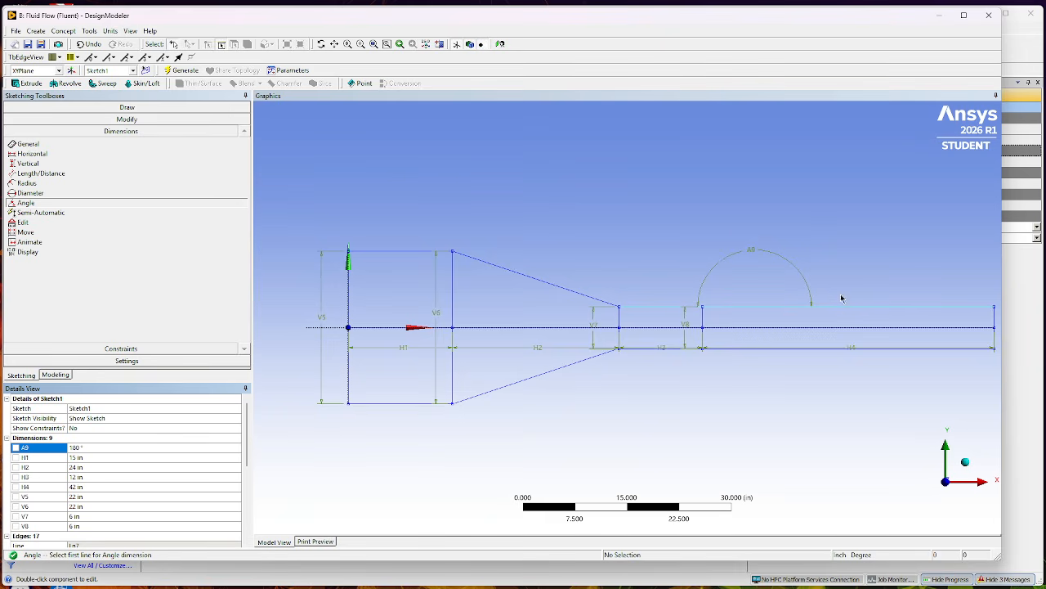
# Set the angle between the upper walls of the 12 in and 42 in sections to 177°.
pyautogui.click(103, 449)
pyautogui.write('177')
pyautogui.press('Return')
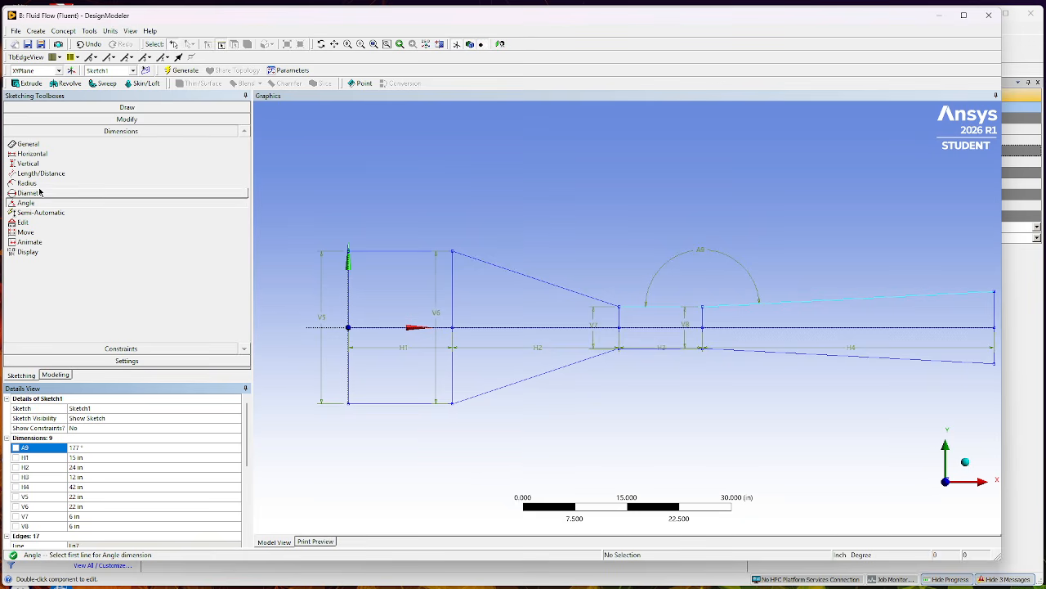
# Trim away the four centreline segments and the three interior vertical lines, leaving only the tunnel's closed outline.
pyautogui.click(120, 122)
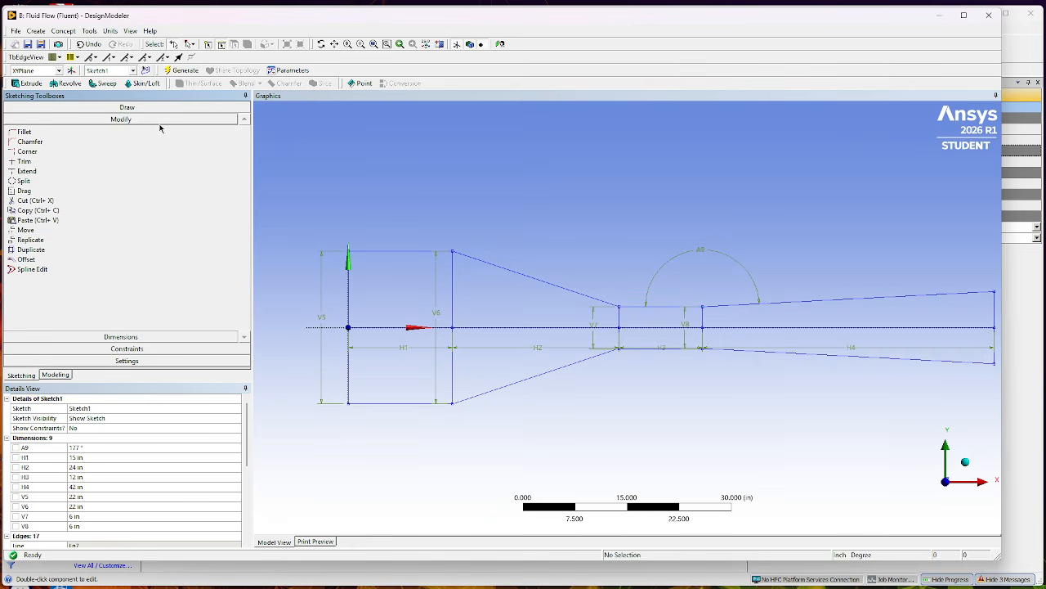
pyautogui.click(43, 163)
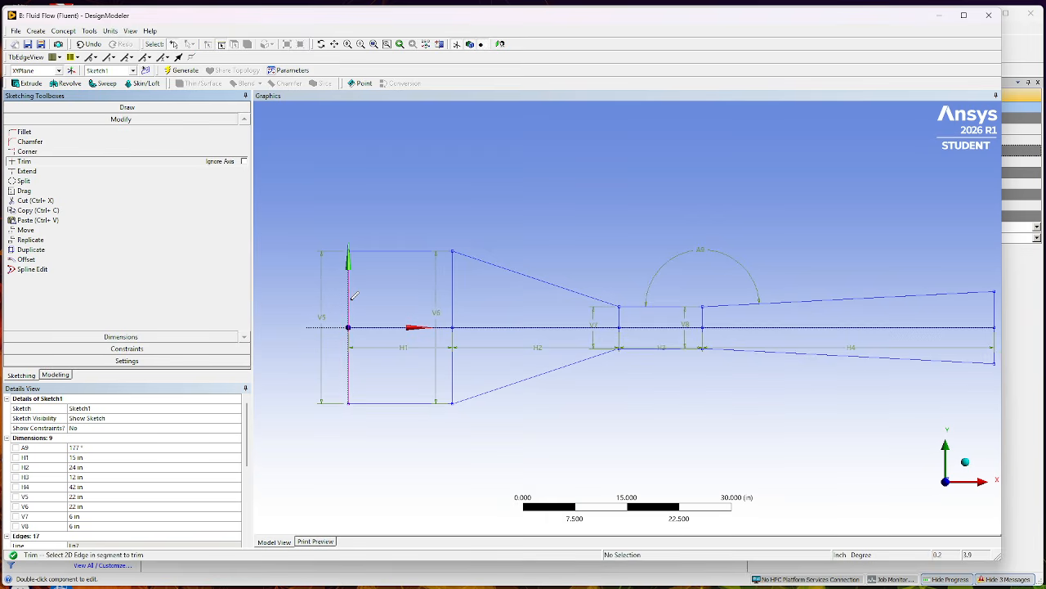
pyautogui.click(389, 326)
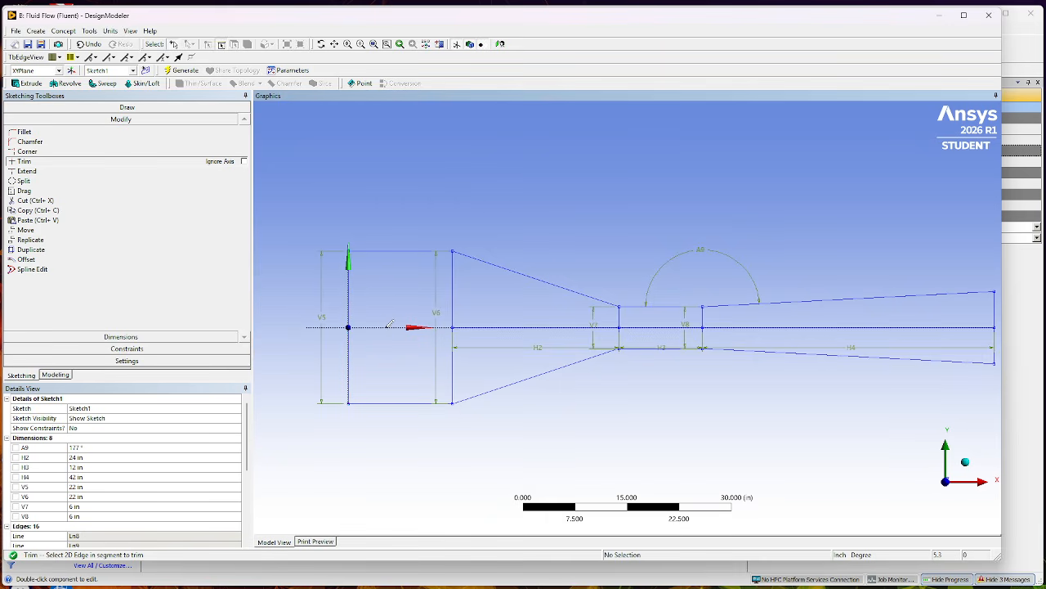
pyautogui.click(456, 358)
pyautogui.click(496, 325)
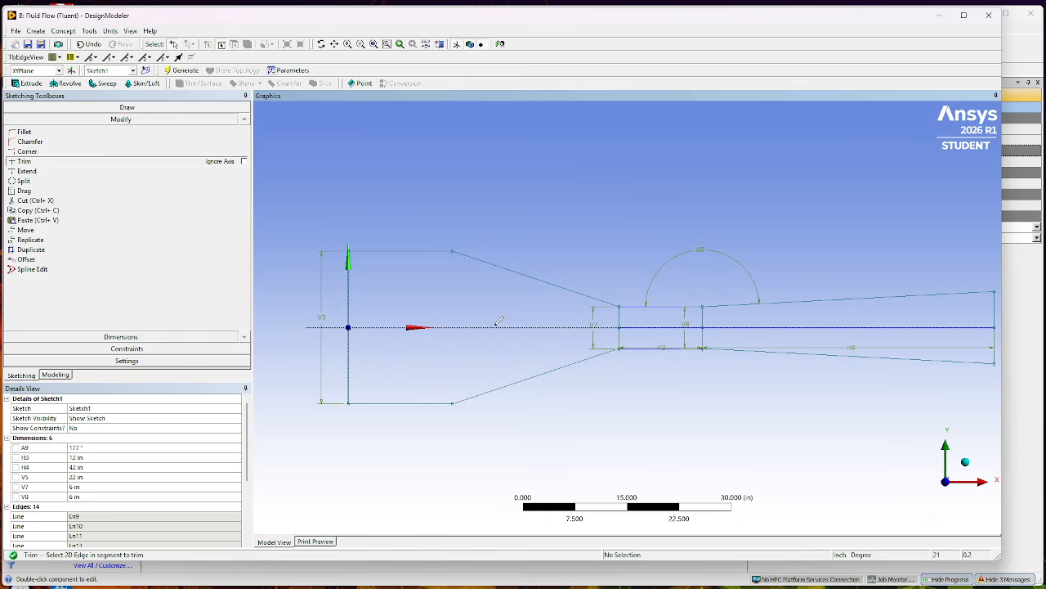
pyautogui.click(623, 337)
pyautogui.click(672, 331)
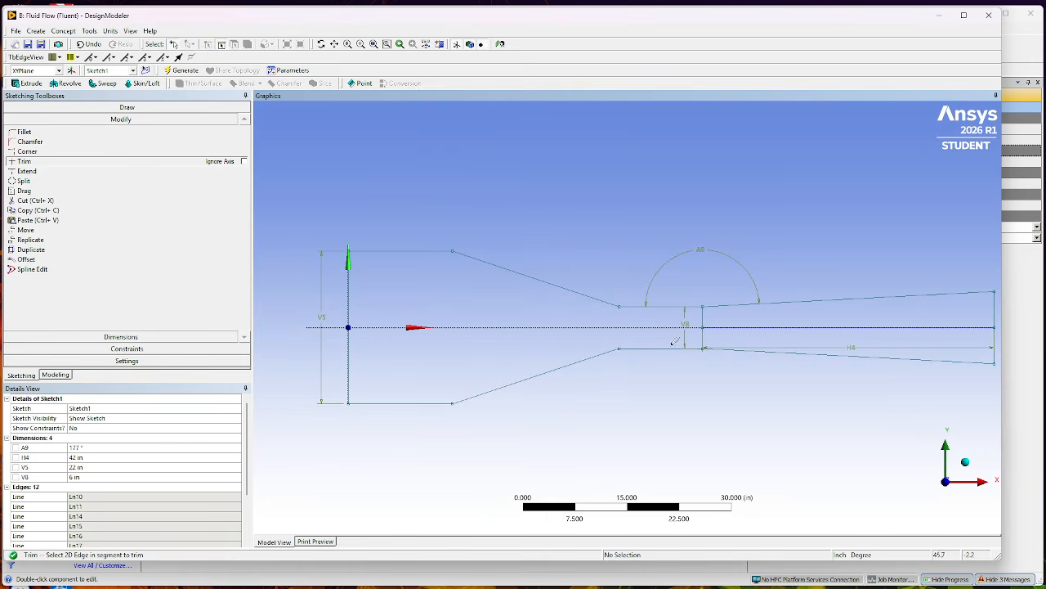
pyautogui.click(705, 317)
pyautogui.click(734, 326)
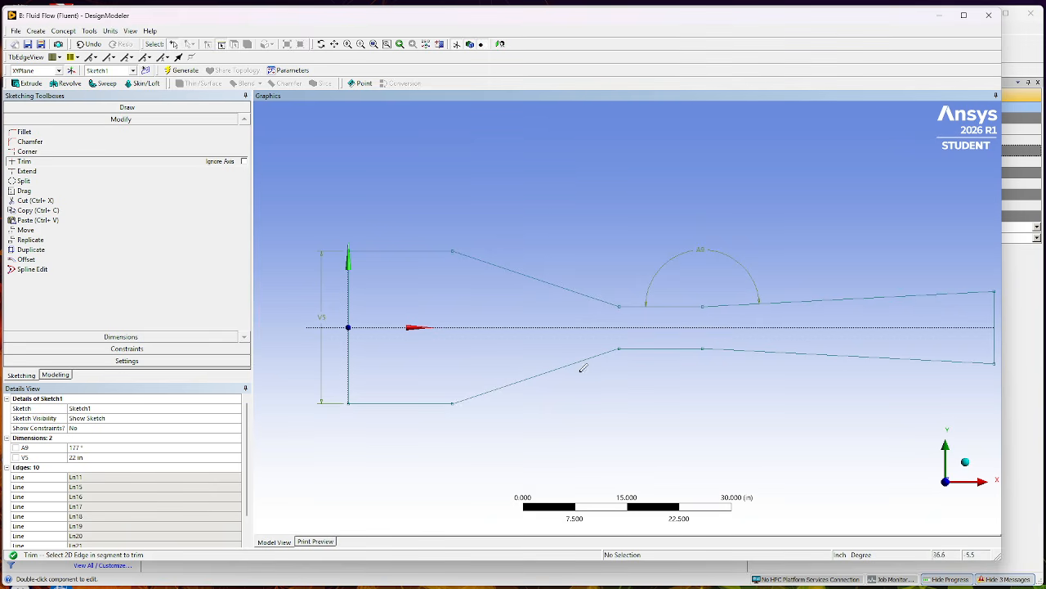
pyautogui.click(127, 107)
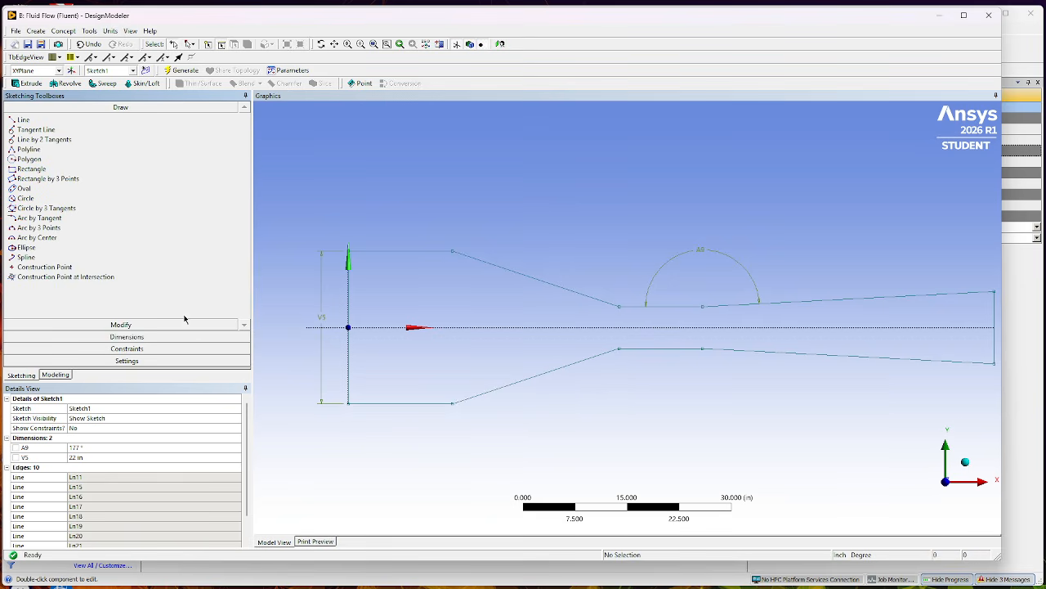
pyautogui.click(109, 32)
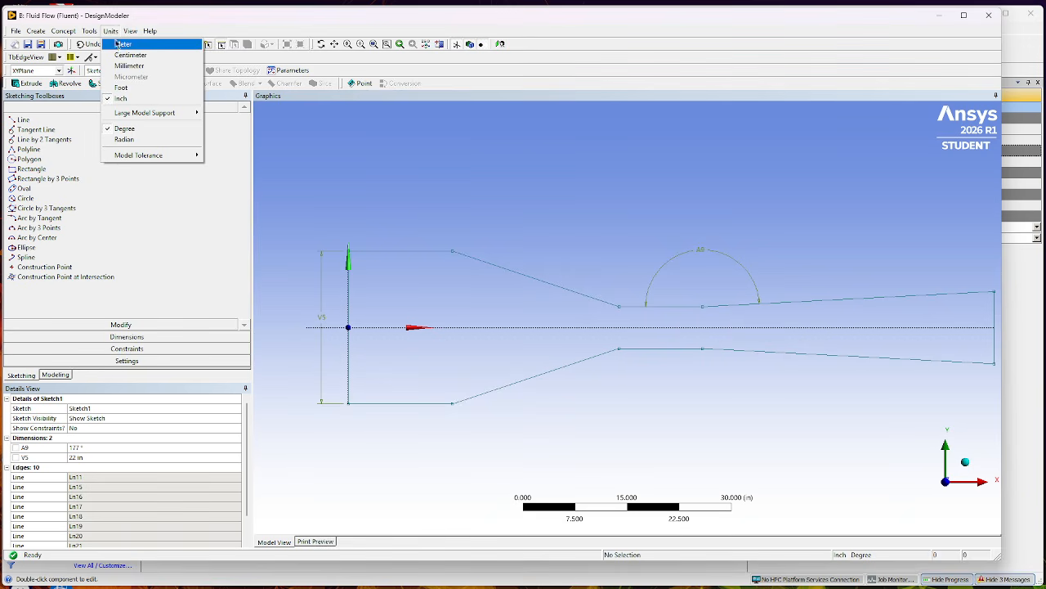
pyautogui.press('Escape')
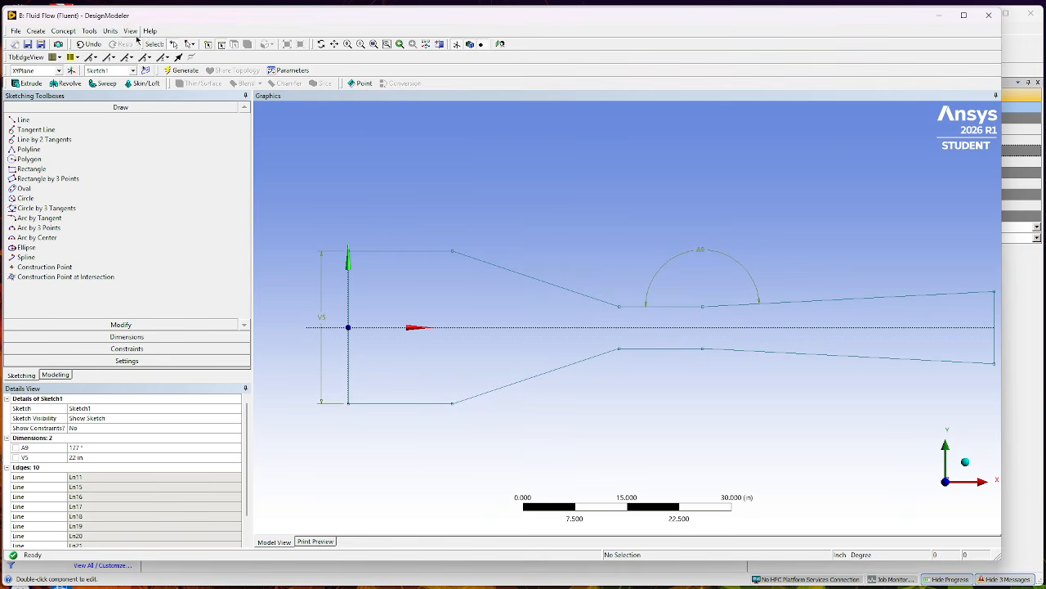
# Create a surface from Sketch1 on the XYPlane with the Add Material operation and generate it.
pyautogui.click(63, 32)
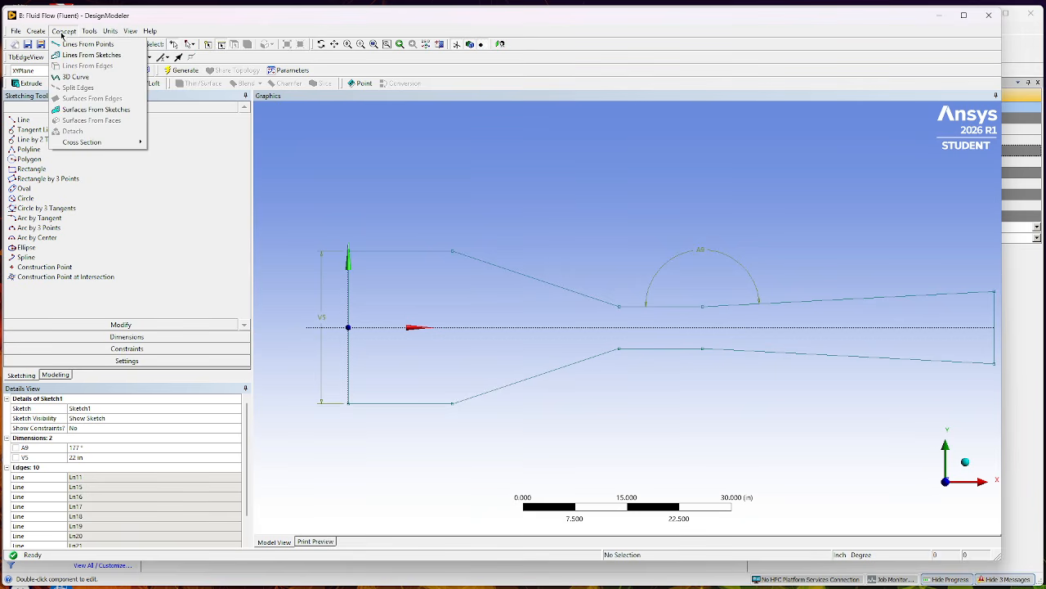
pyautogui.click(83, 115)
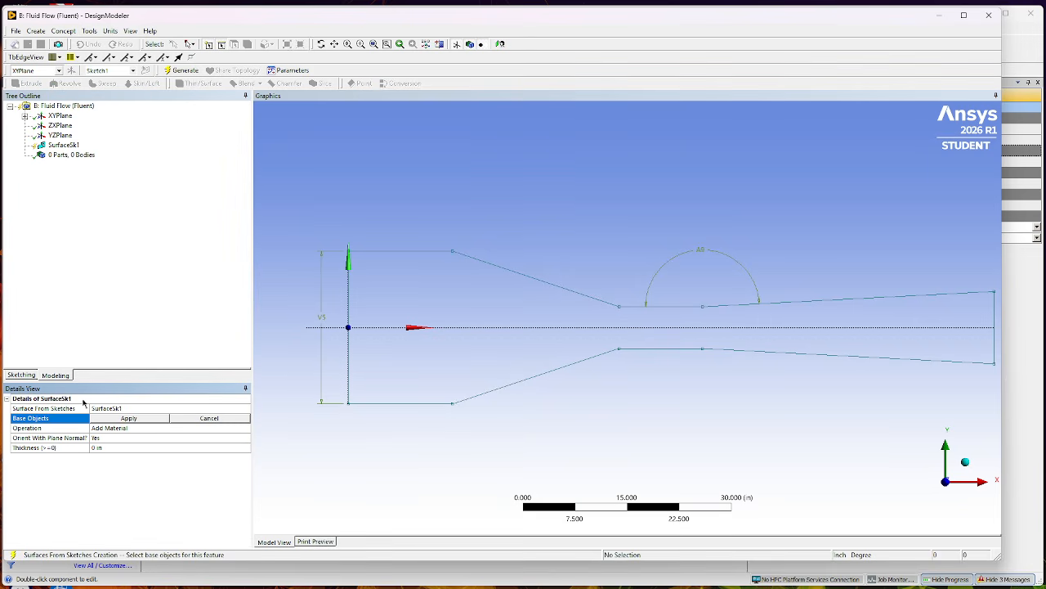
pyautogui.click(116, 419)
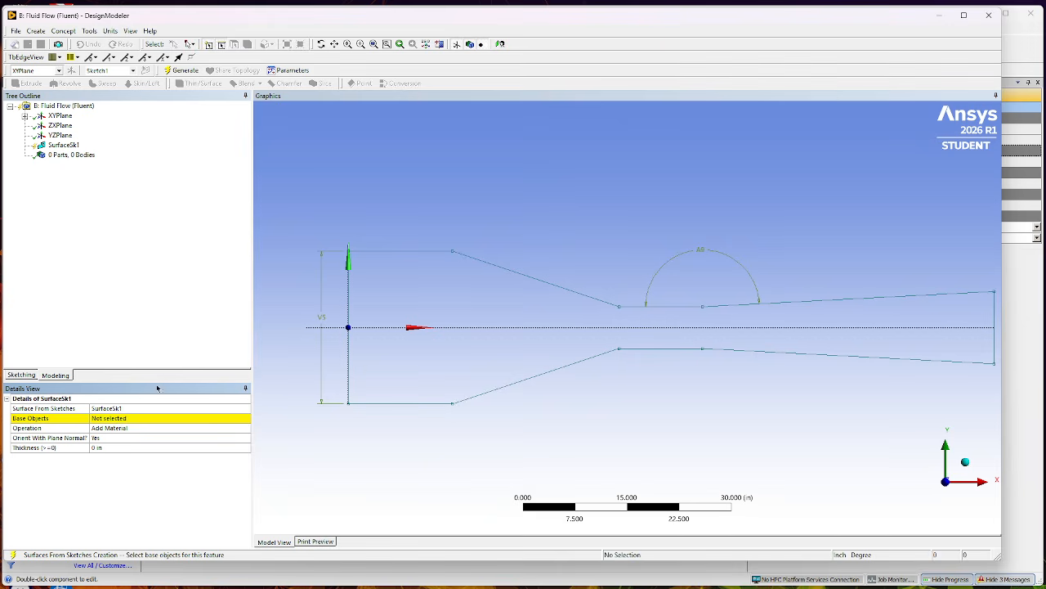
pyautogui.click(114, 419)
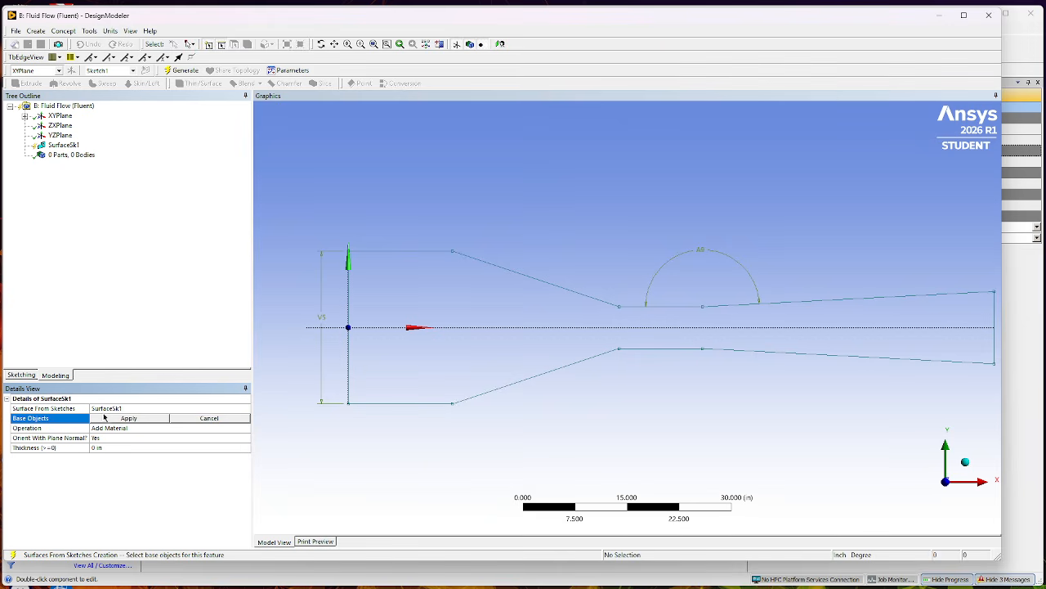
pyautogui.click(25, 117)
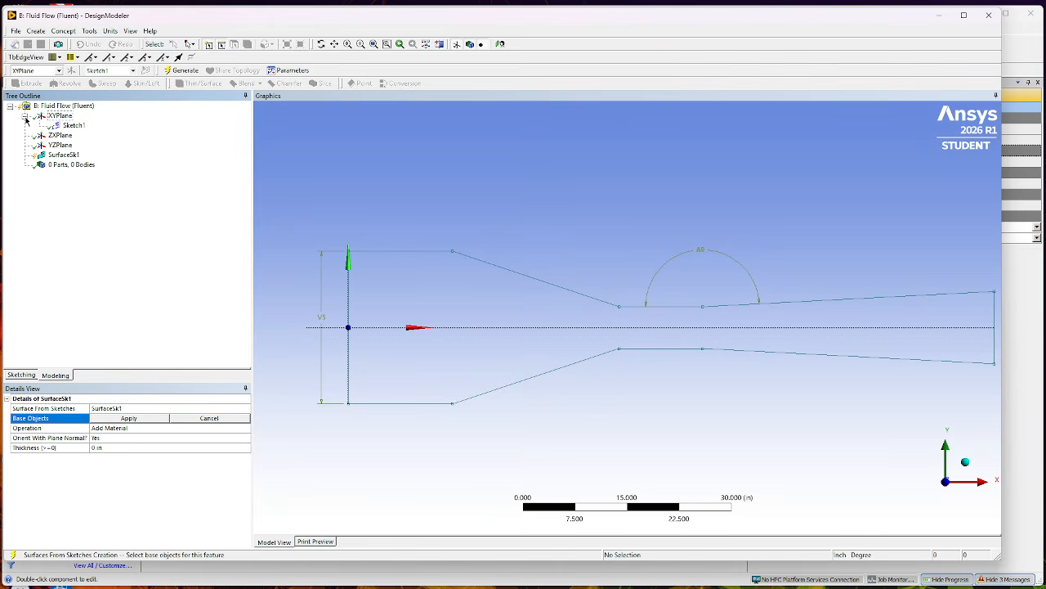
pyautogui.click(73, 125)
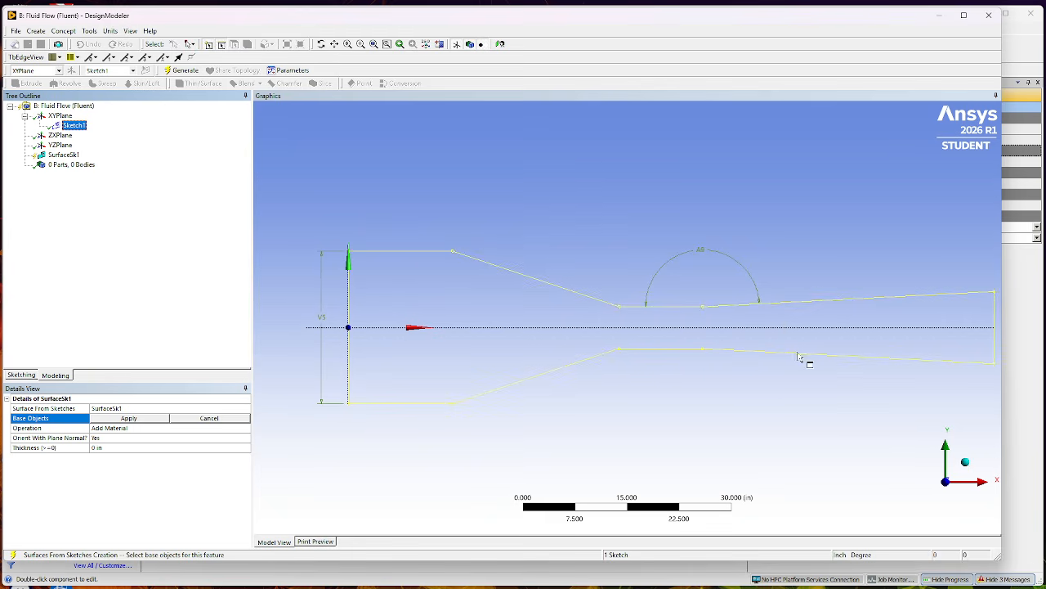
pyautogui.click(138, 422)
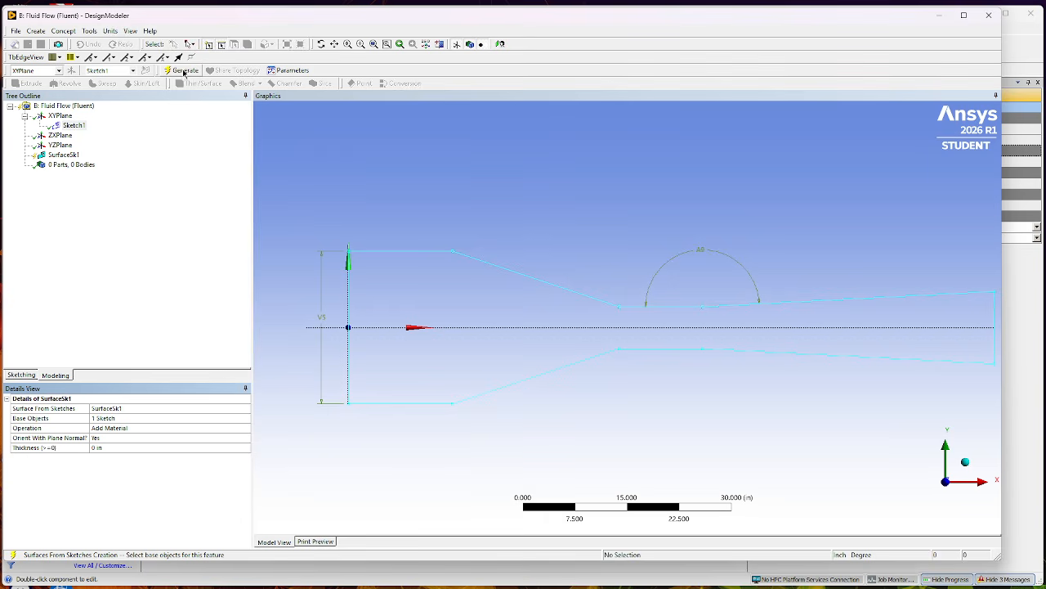
pyautogui.click(185, 72)
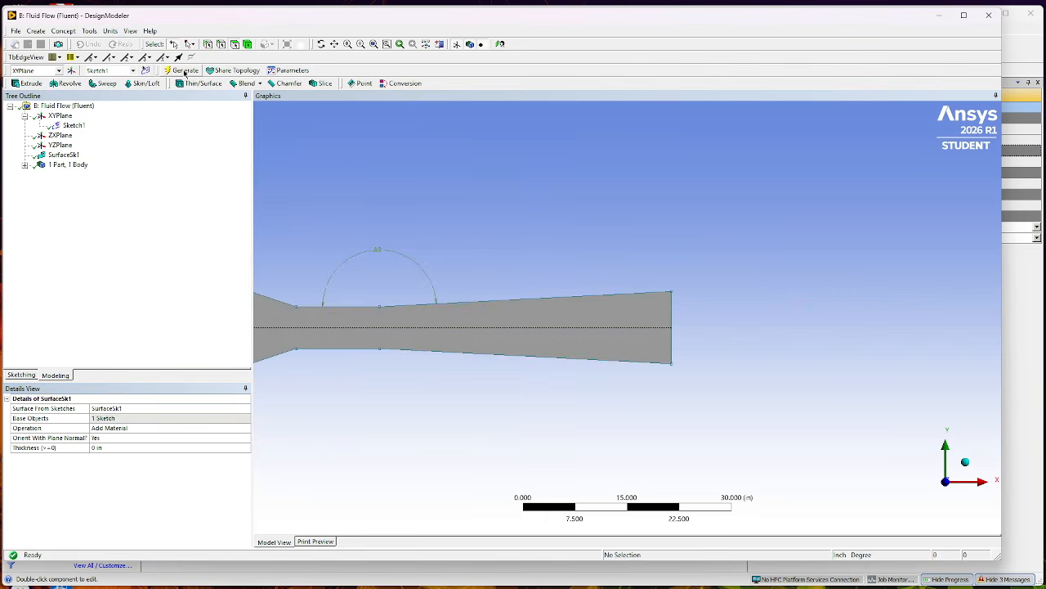
# Bring the whole tunnel surface into view and change the model's length unit to meters.
pyautogui.click(335, 44)
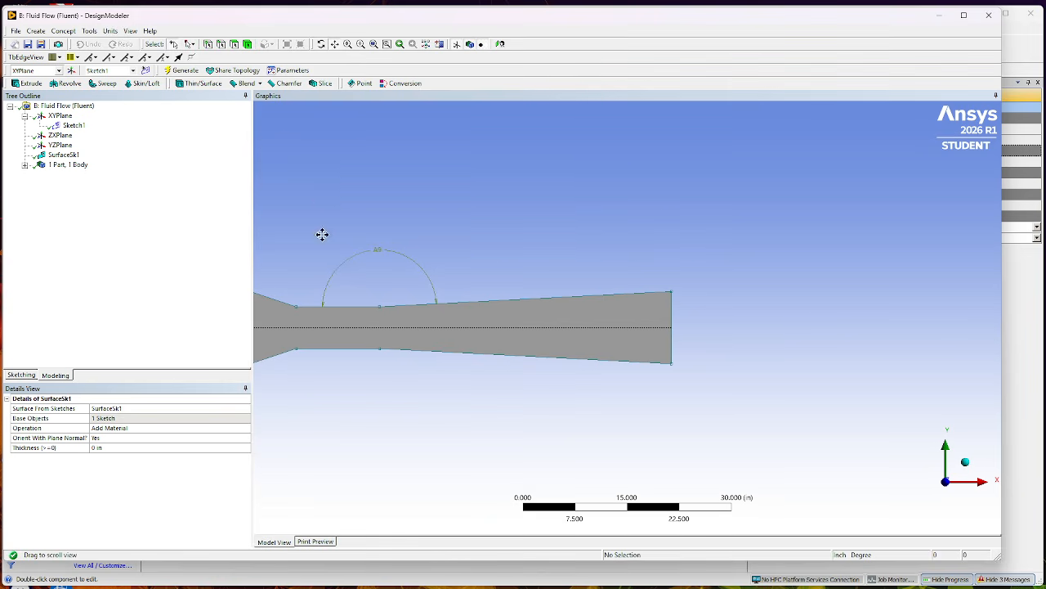
pyautogui.moveTo(322, 234); pyautogui.dragTo(608, 235)
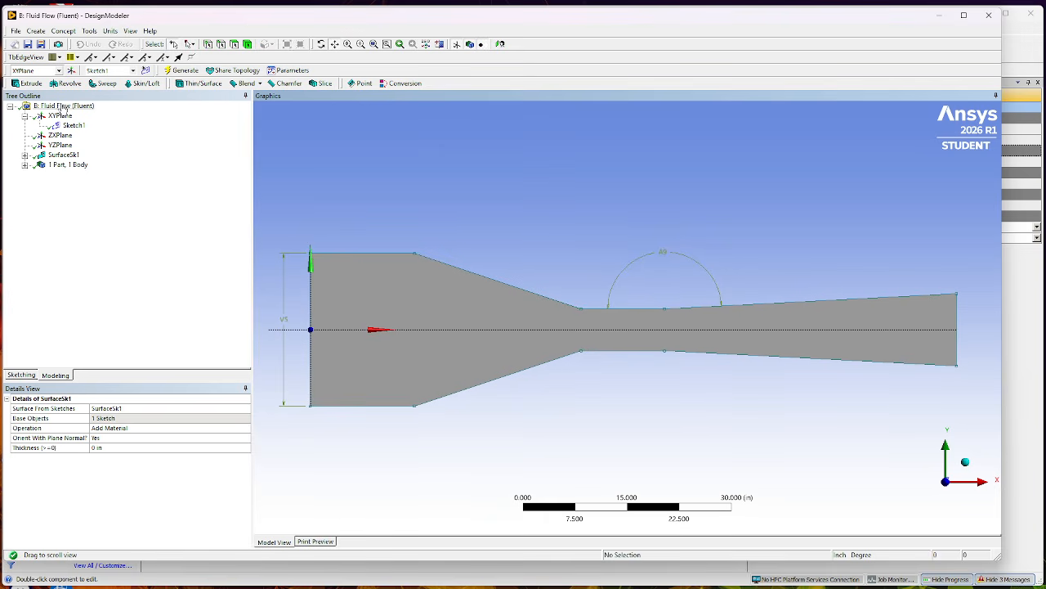
pyautogui.click(110, 31)
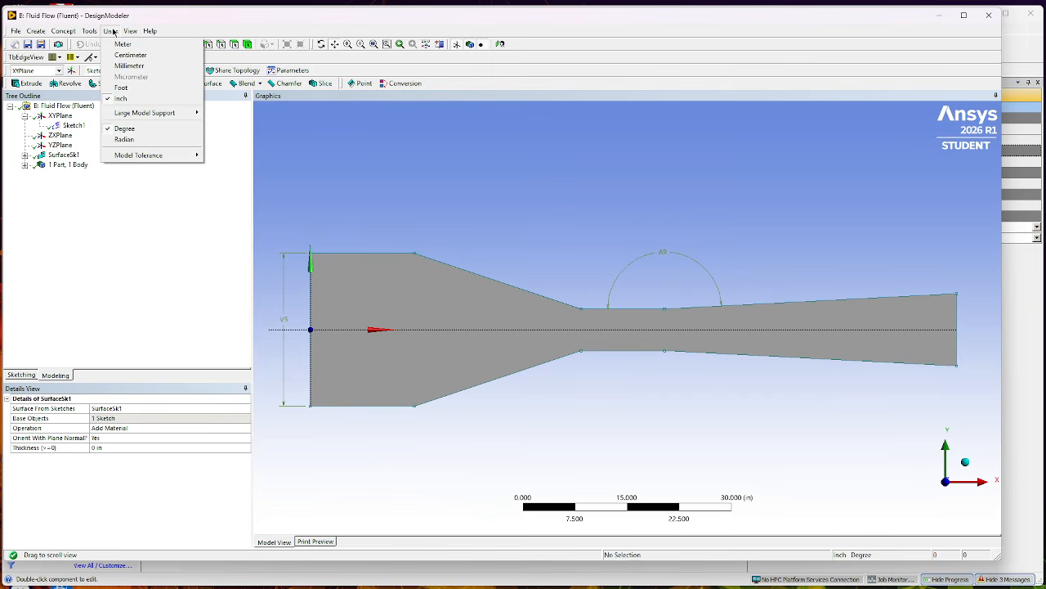
pyautogui.click(122, 44)
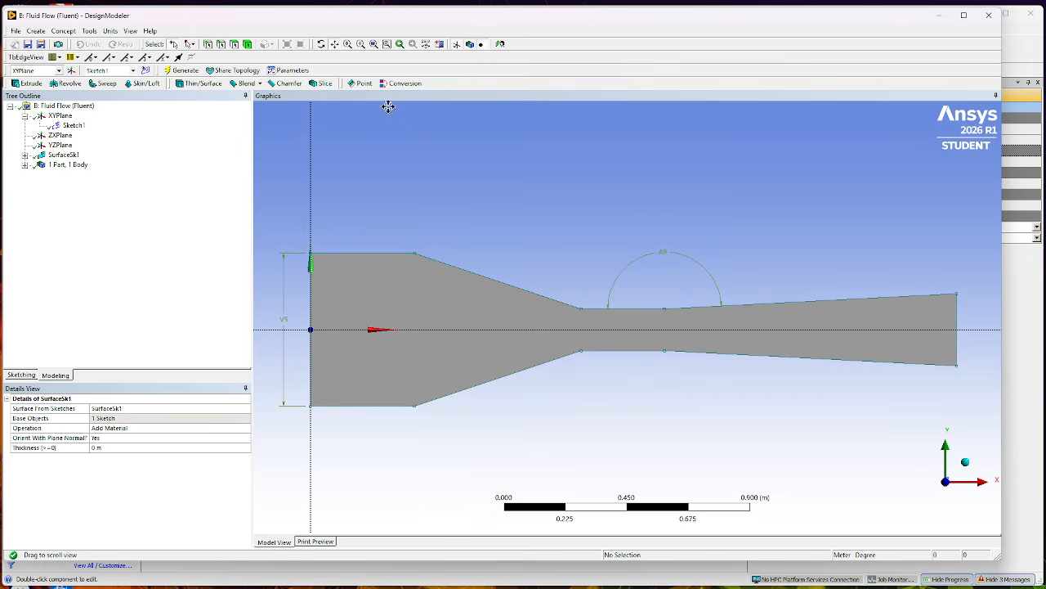
# Return to Sketch1 and bring up the sketch dimensioning tools.
pyautogui.click(334, 44)
pyautogui.click(11, 378)
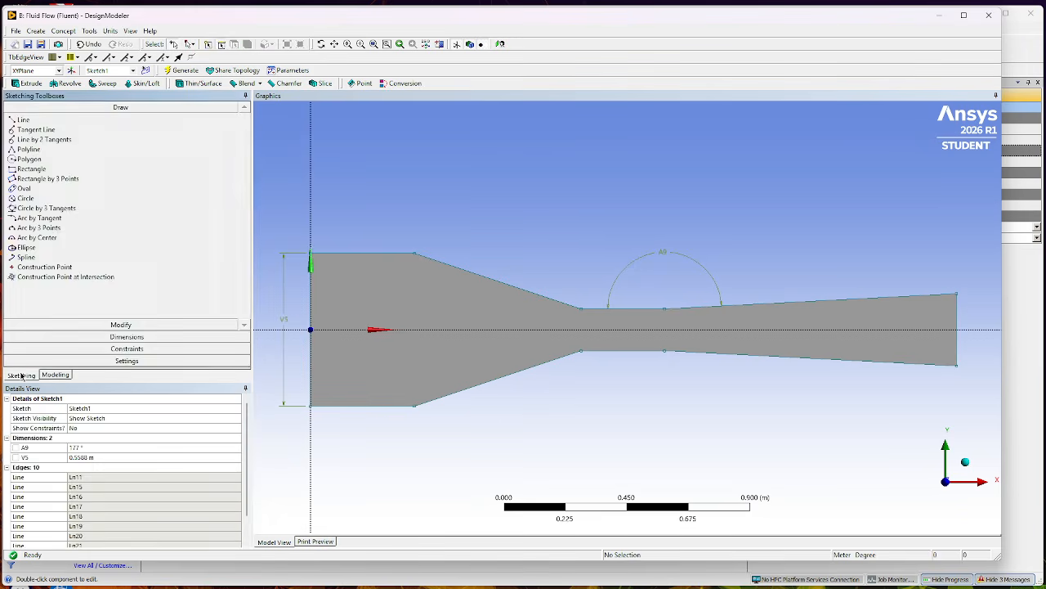
pyautogui.click(109, 337)
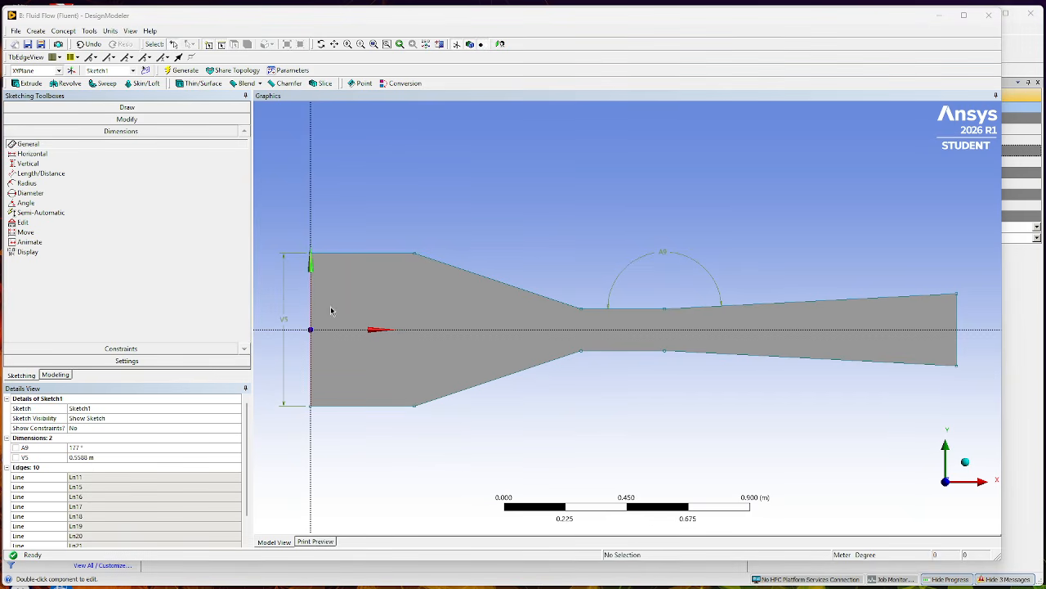
pyautogui.click(311, 364)
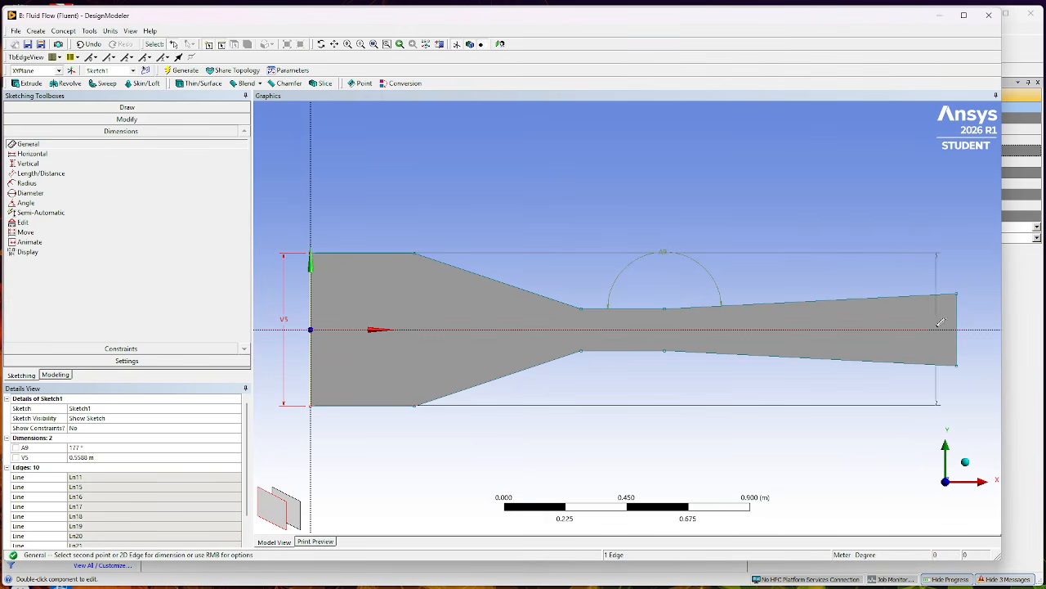
pyautogui.click(957, 303)
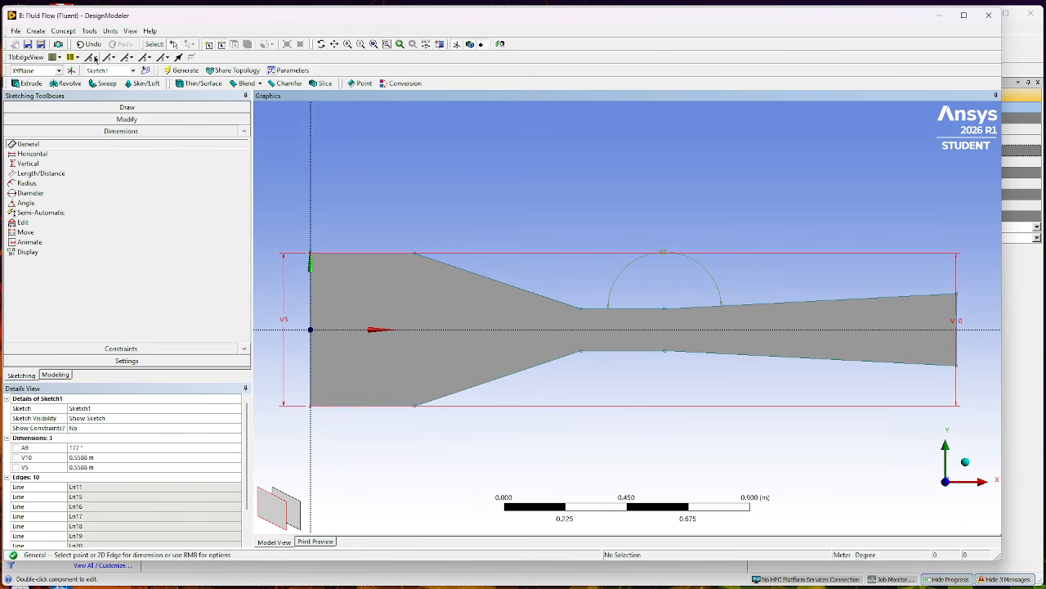
pyautogui.click(92, 44)
# Add a horizontal dimension above the outline from the upper inlet corner to the upper outlet corner and generate the model.
pyautogui.click(32, 153)
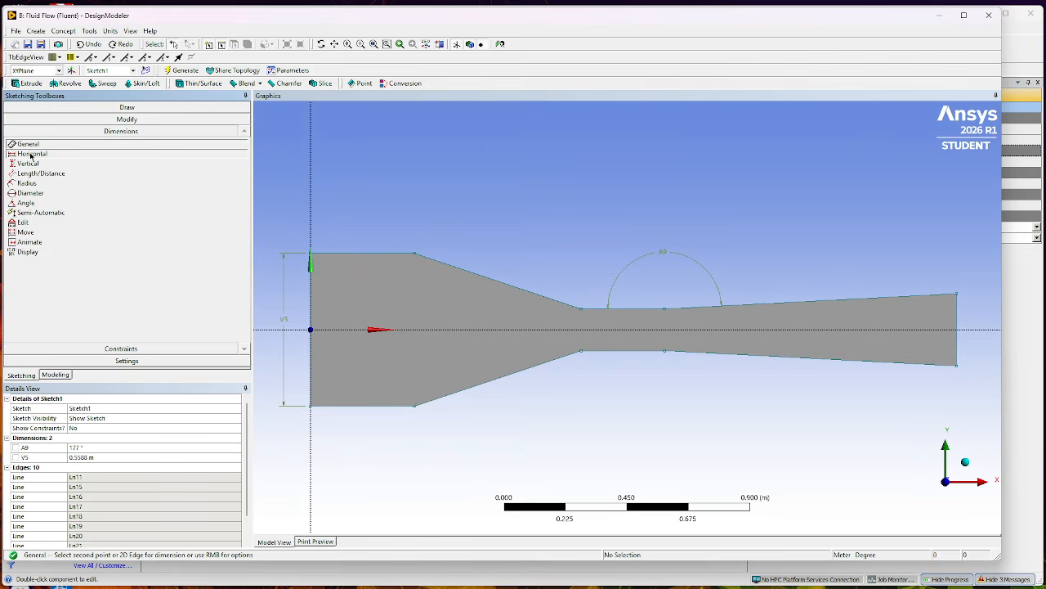
pyautogui.click(311, 259)
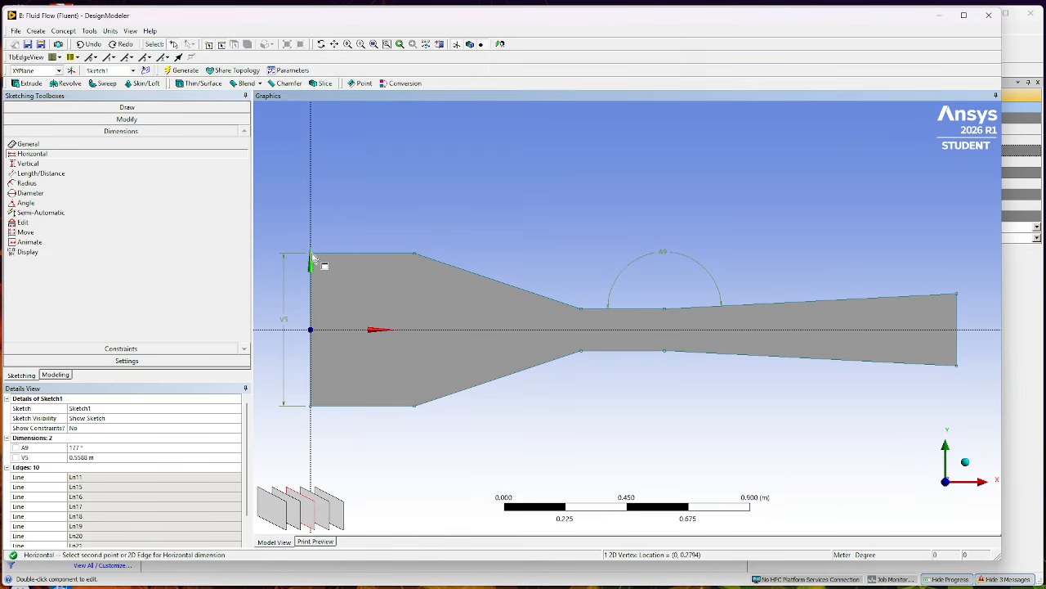
pyautogui.click(956, 294)
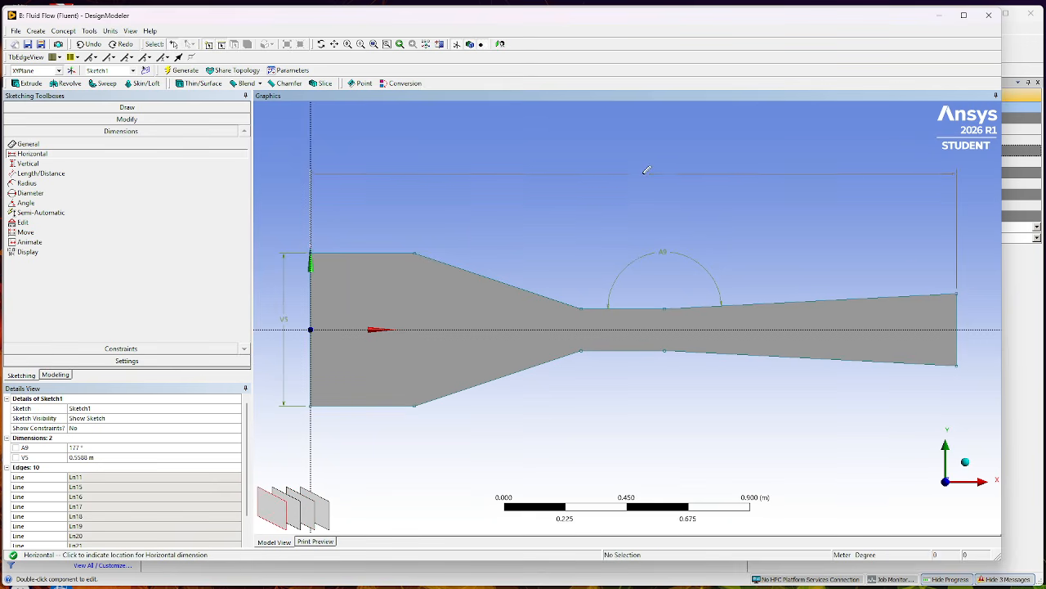
pyautogui.click(646, 192)
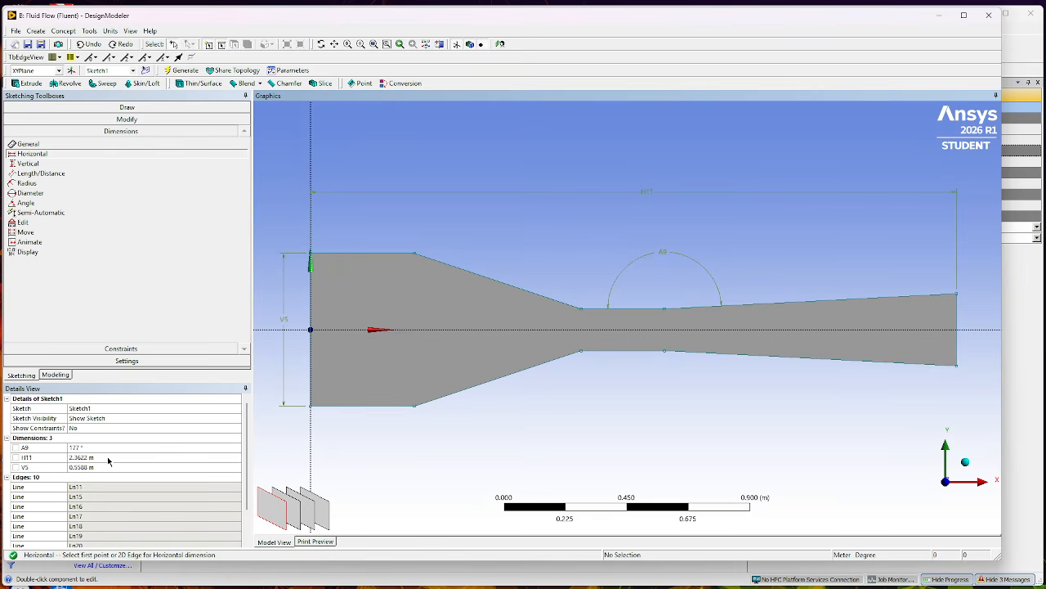
pyautogui.click(107, 457)
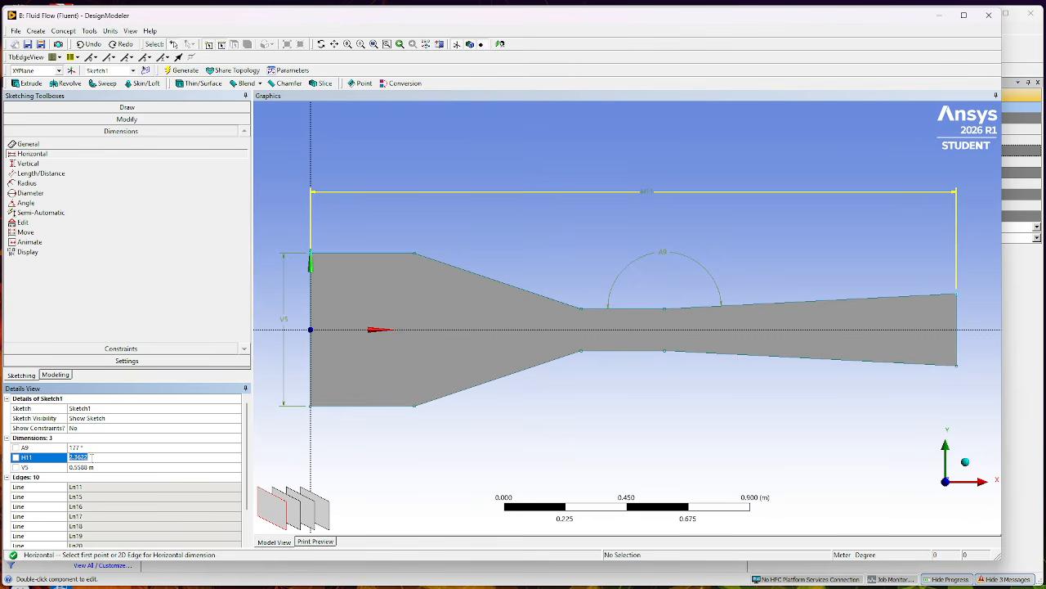
pyautogui.click(171, 303)
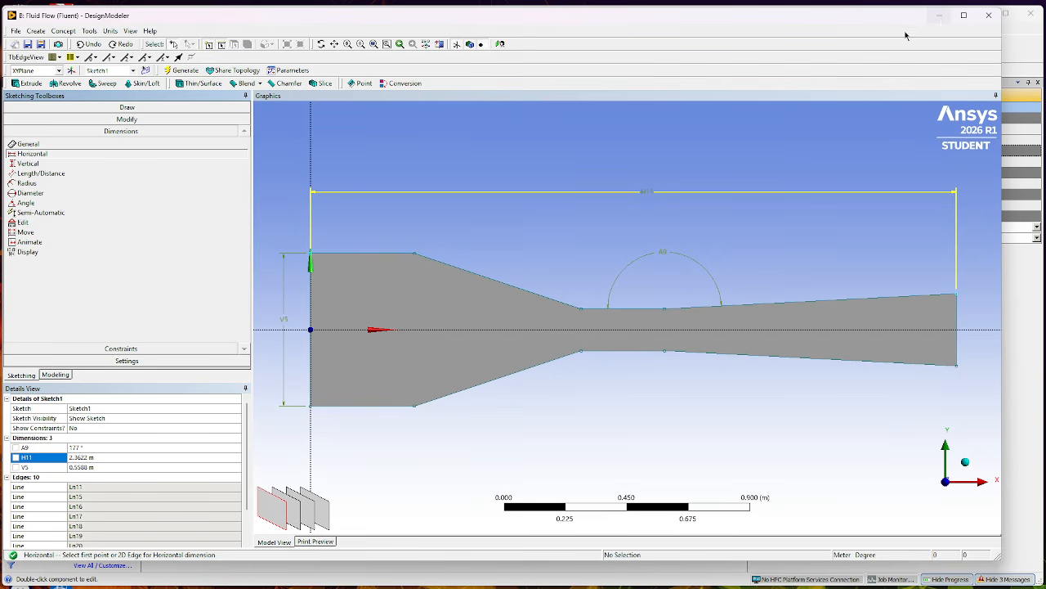
pyautogui.click(183, 72)
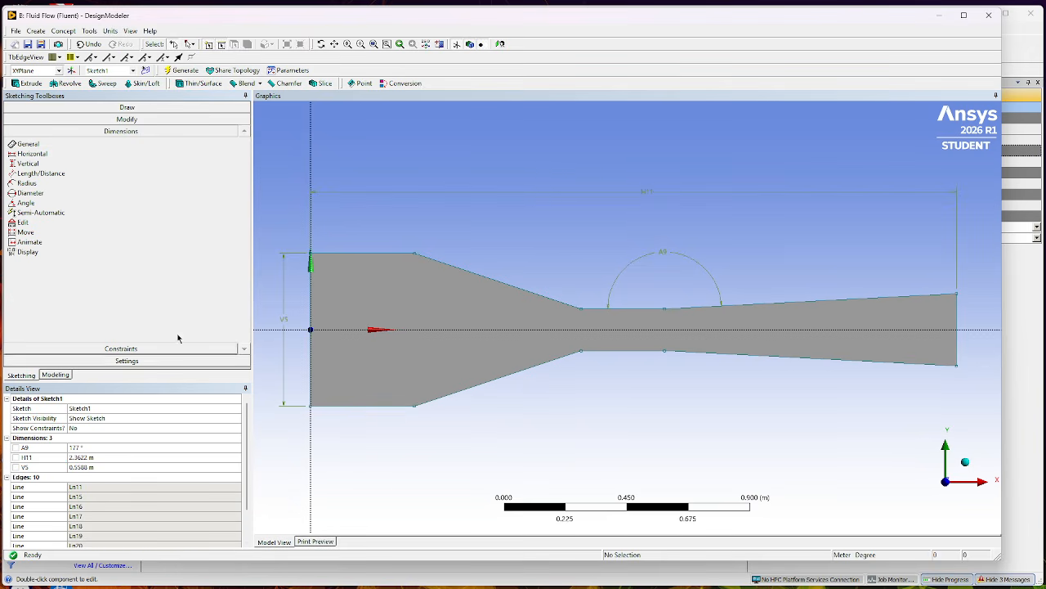
# Switch to Workbench and open the Mesh cell of the second Fluid Flow (Fluent) system for editing.
pyautogui.click(939, 15)
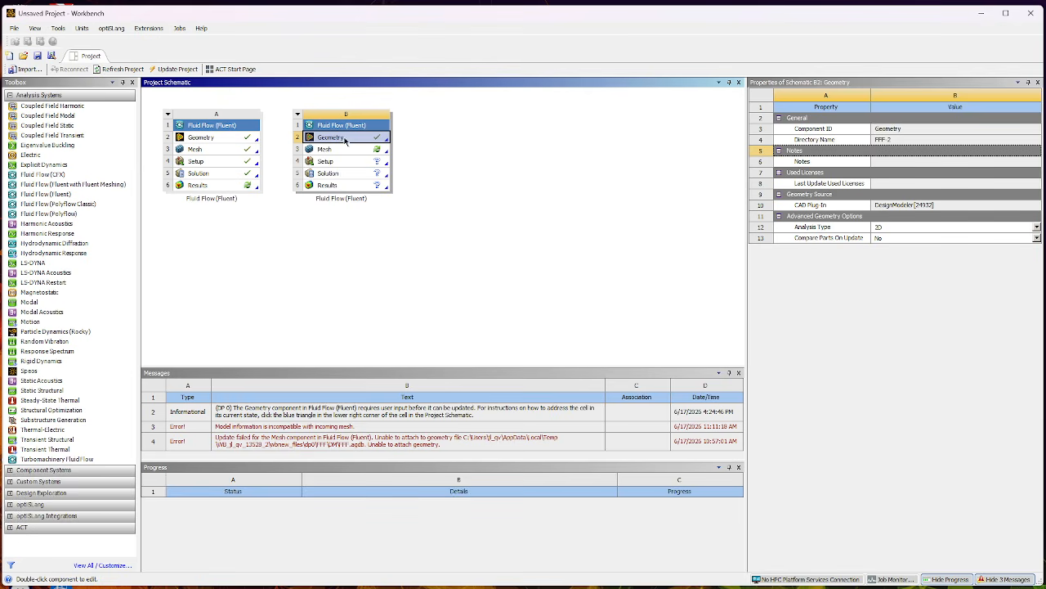
pyautogui.click(386, 155)
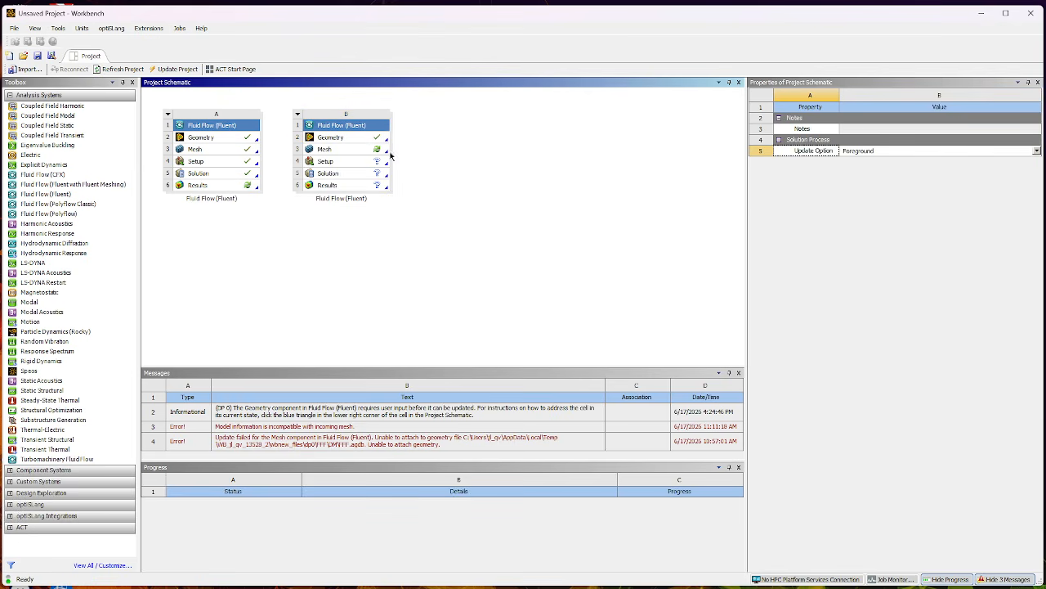
pyautogui.click(372, 149)
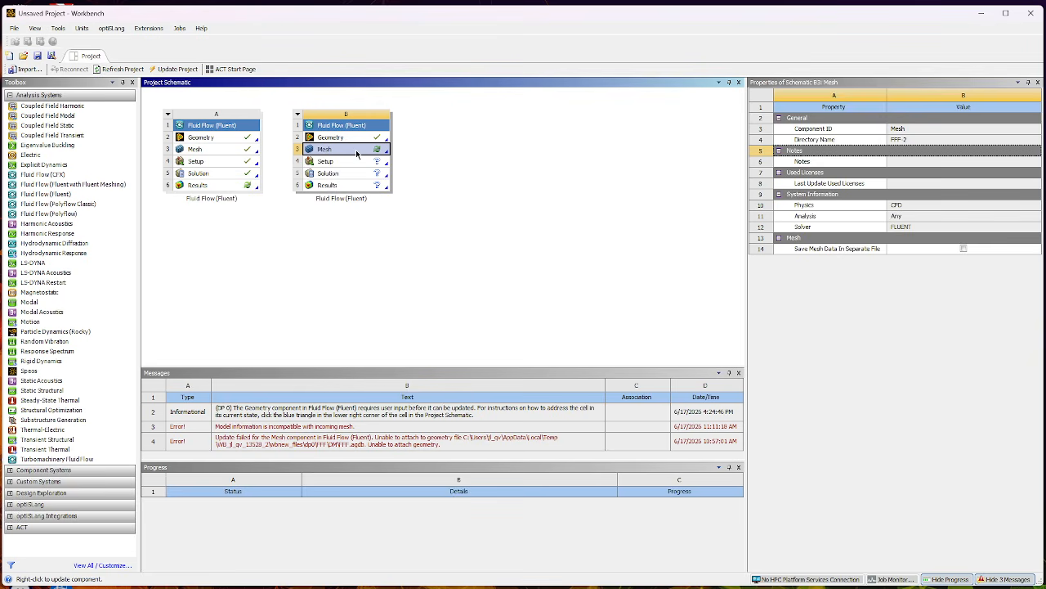
pyautogui.rightClick(356, 149)
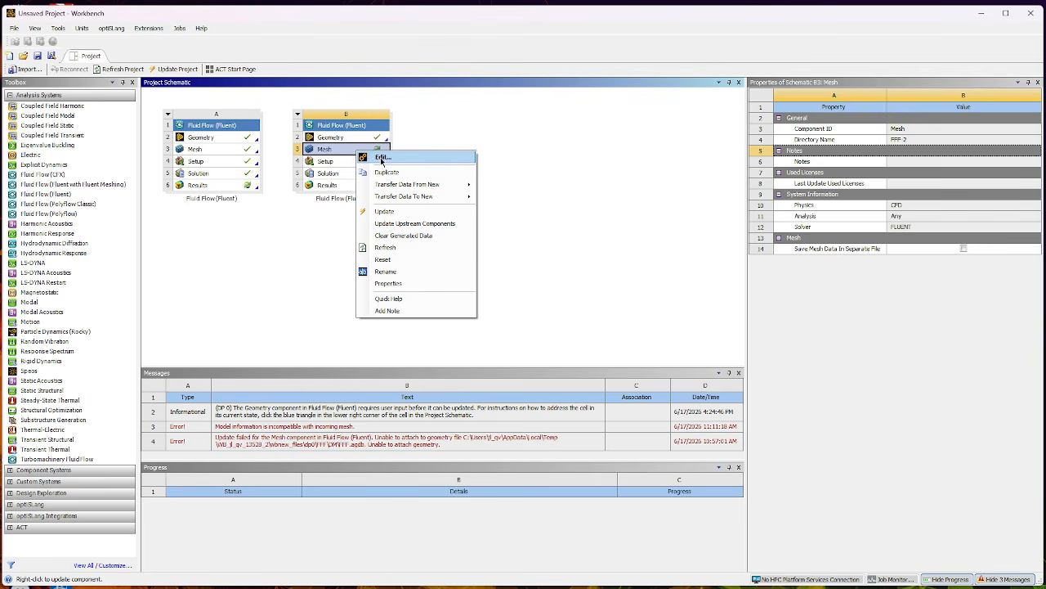
pyautogui.click(395, 161)
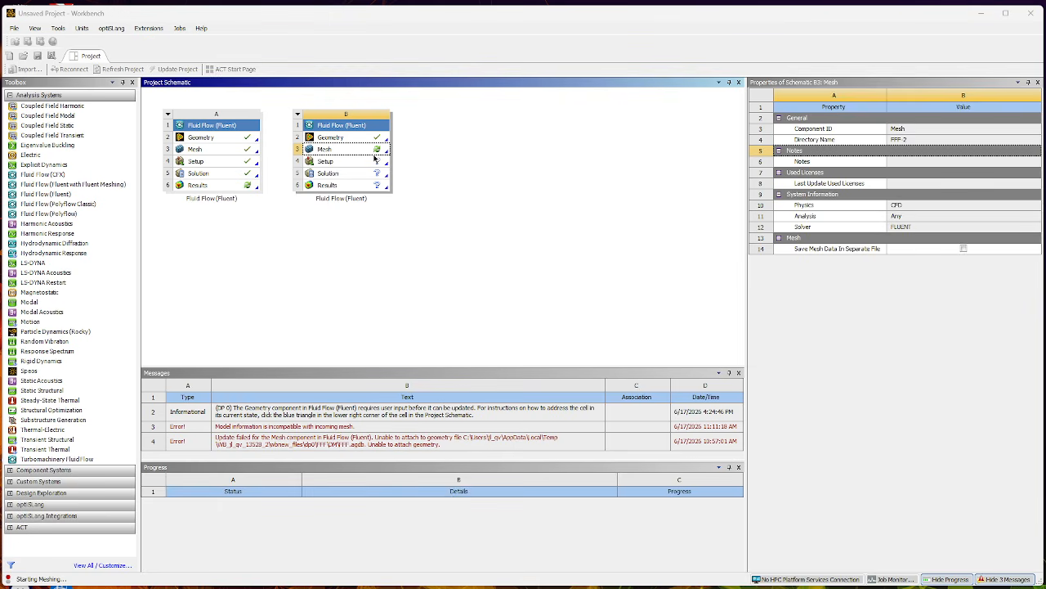
pyautogui.click(370, 149)
pyautogui.rightClick(370, 149)
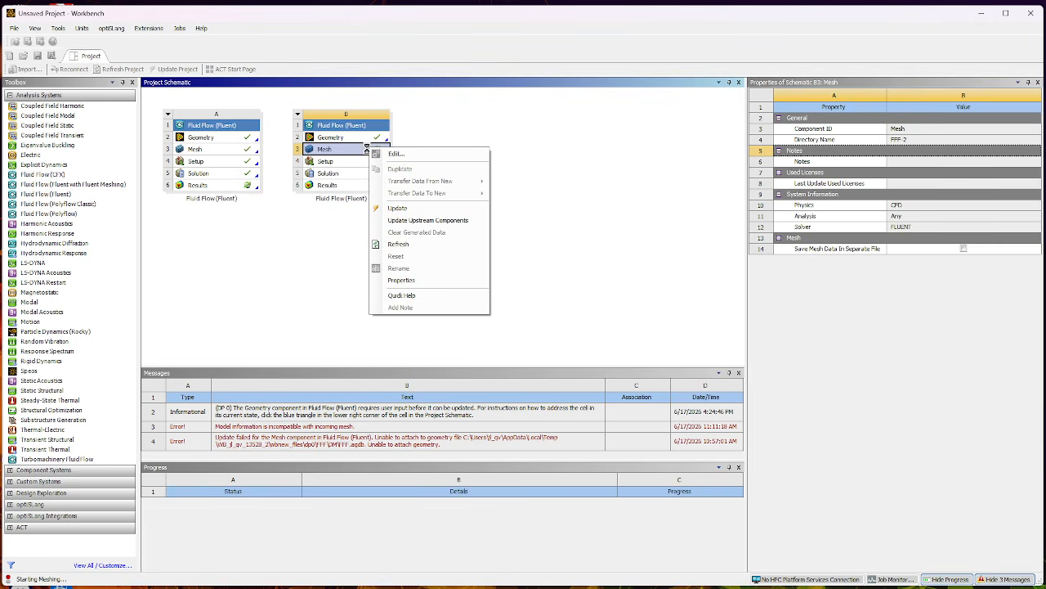
pyautogui.click(262, 269)
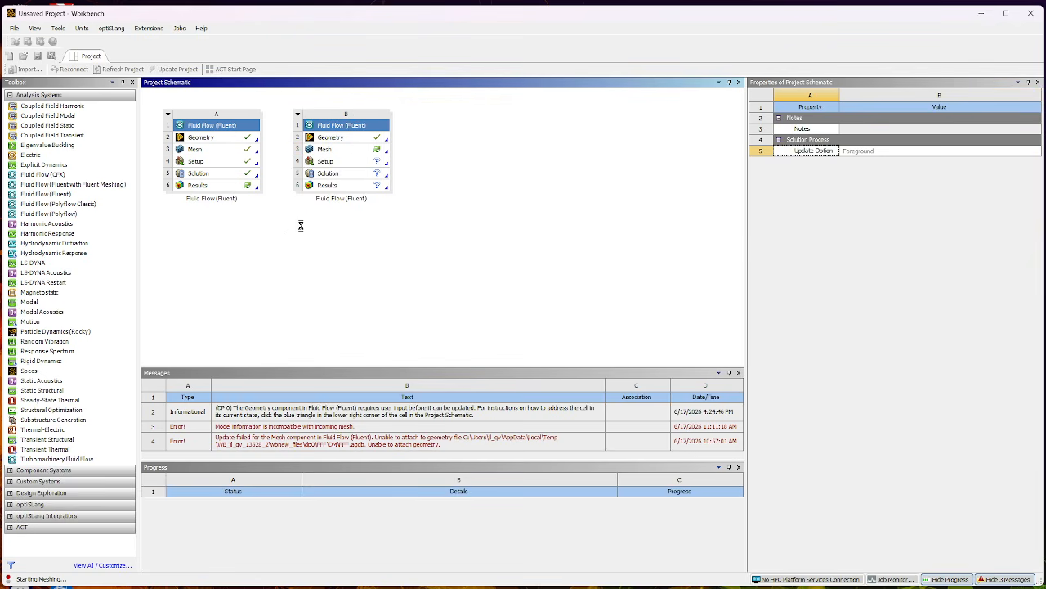
pyautogui.click(354, 149)
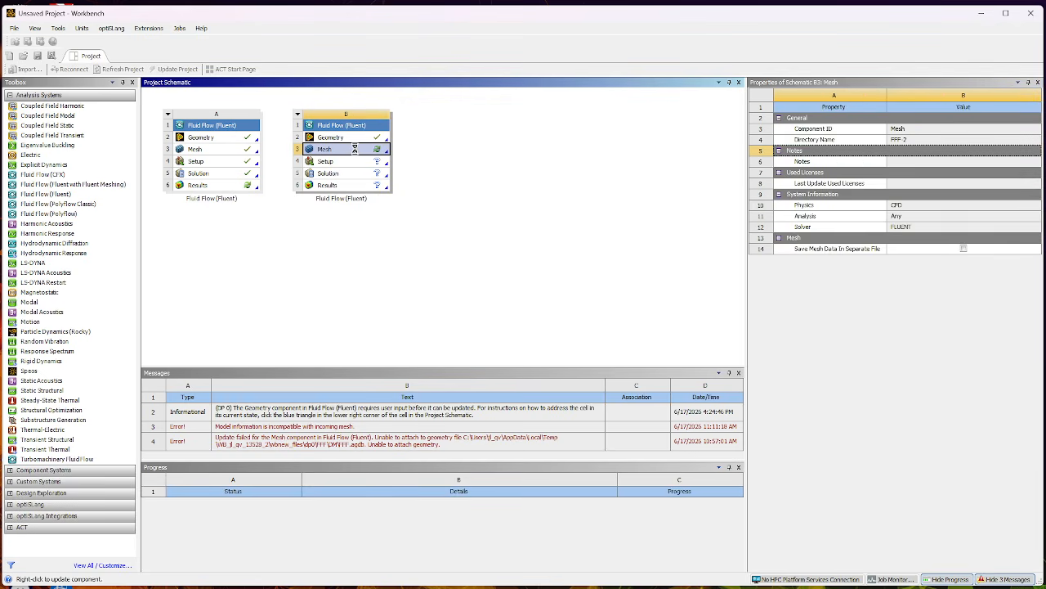
pyautogui.rightClick(355, 151)
pyautogui.click(360, 155)
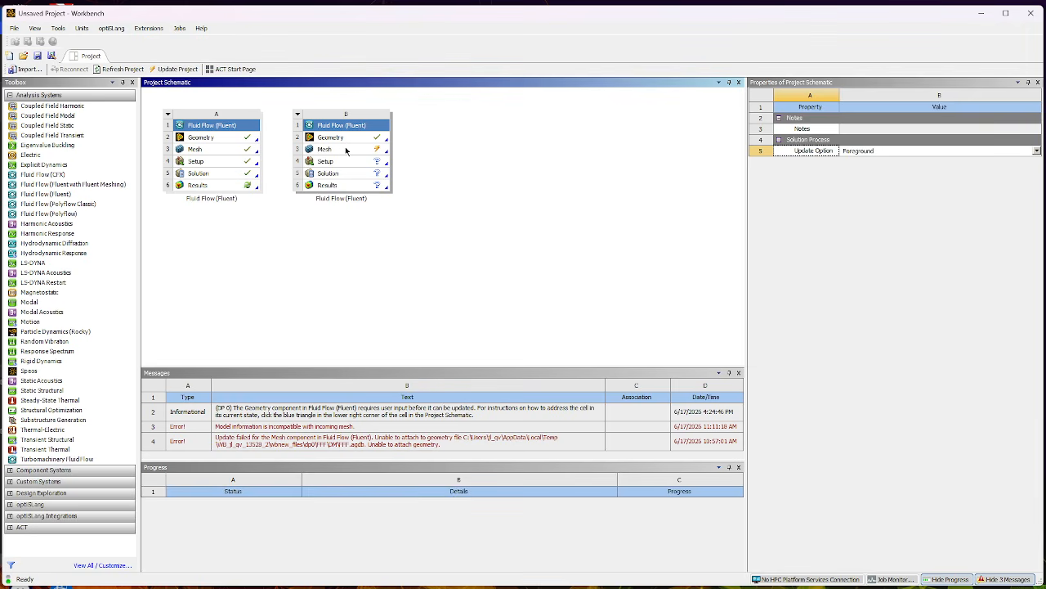
# Bring up the Meshing application by editing the second system's Mesh cell again.
pyautogui.click(338, 151)
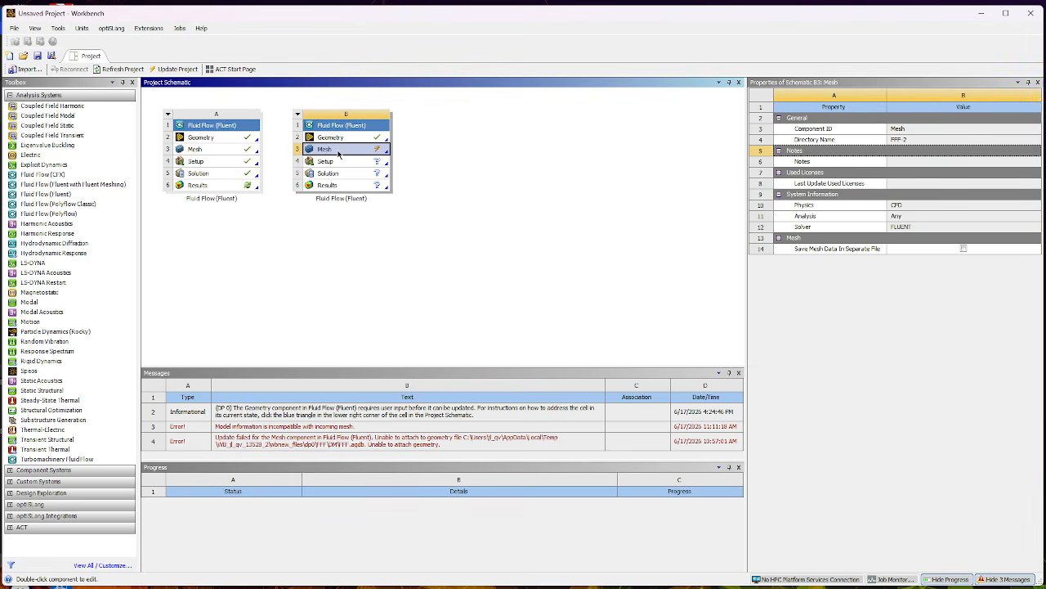
pyautogui.rightClick(340, 155)
pyautogui.click(360, 158)
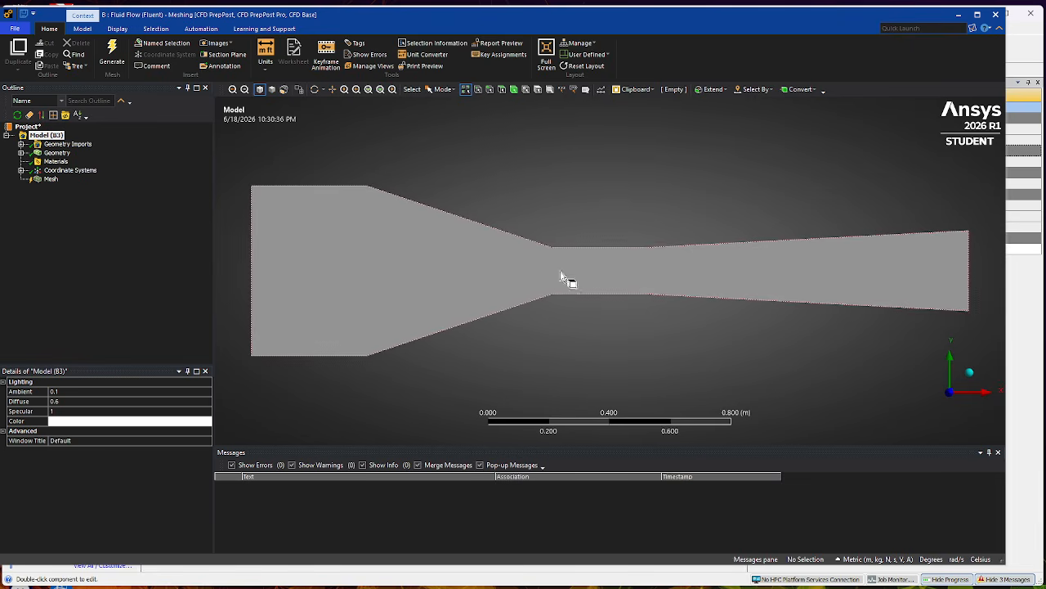
# Set the global mesh element size to 0.01 m.
pyautogui.click(51, 179)
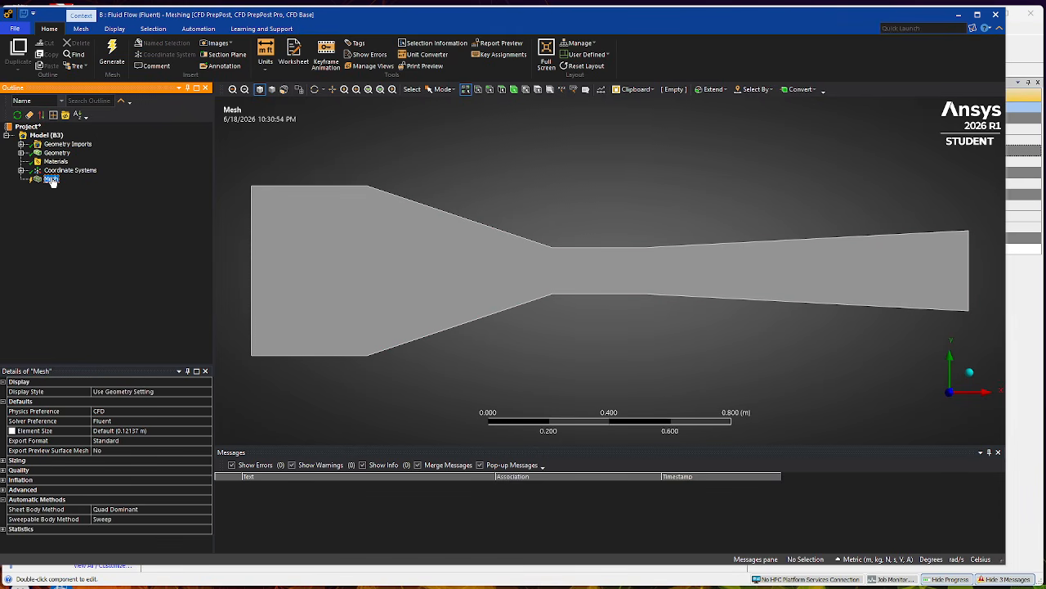
pyautogui.click(136, 432)
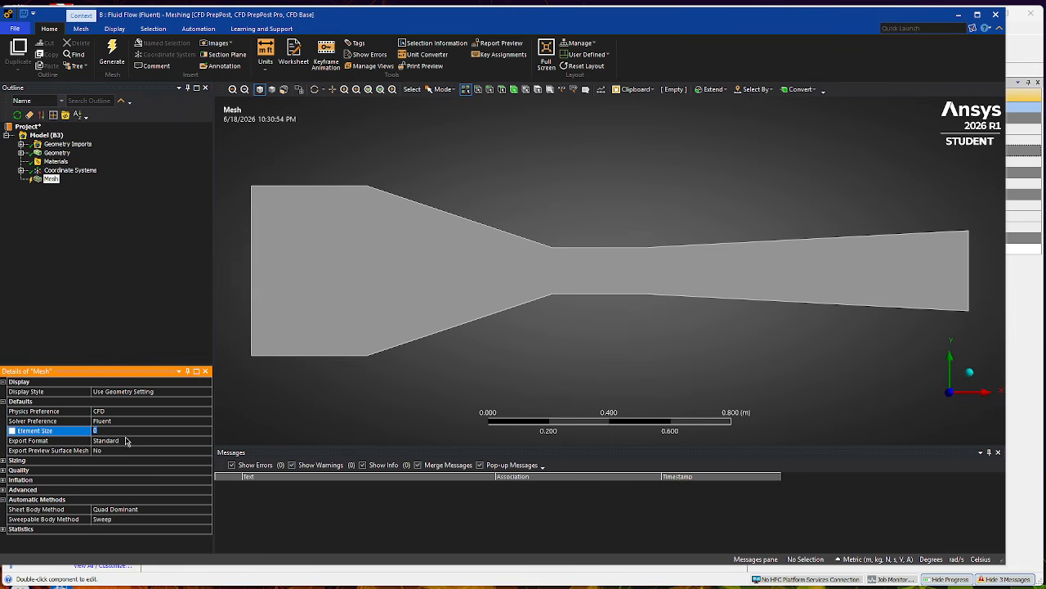
pyautogui.write('01')
pyautogui.press('Return')
pyautogui.click(52, 250)
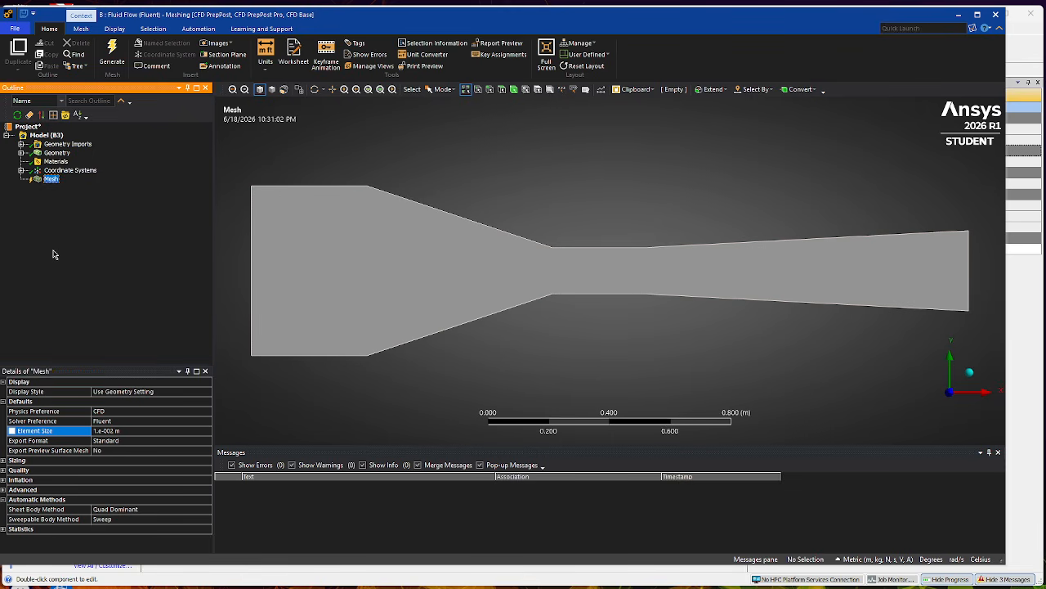
# Insert a Method control under Mesh and scope it to the tunnel surface body.
pyautogui.rightClick(53, 183)
pyautogui.moveTo(106, 186)
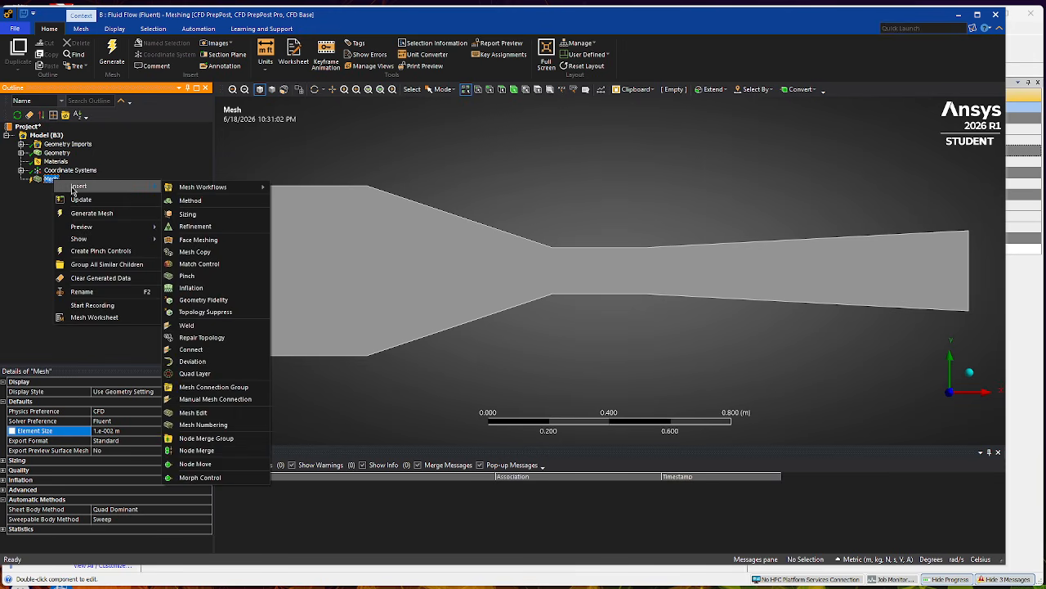
pyautogui.click(192, 202)
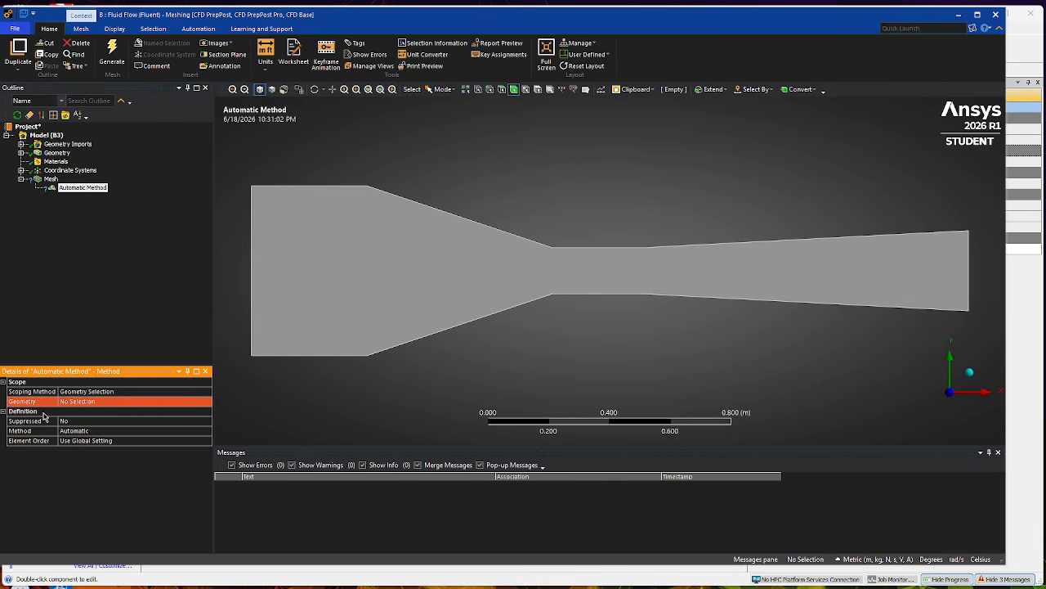
pyautogui.click(105, 401)
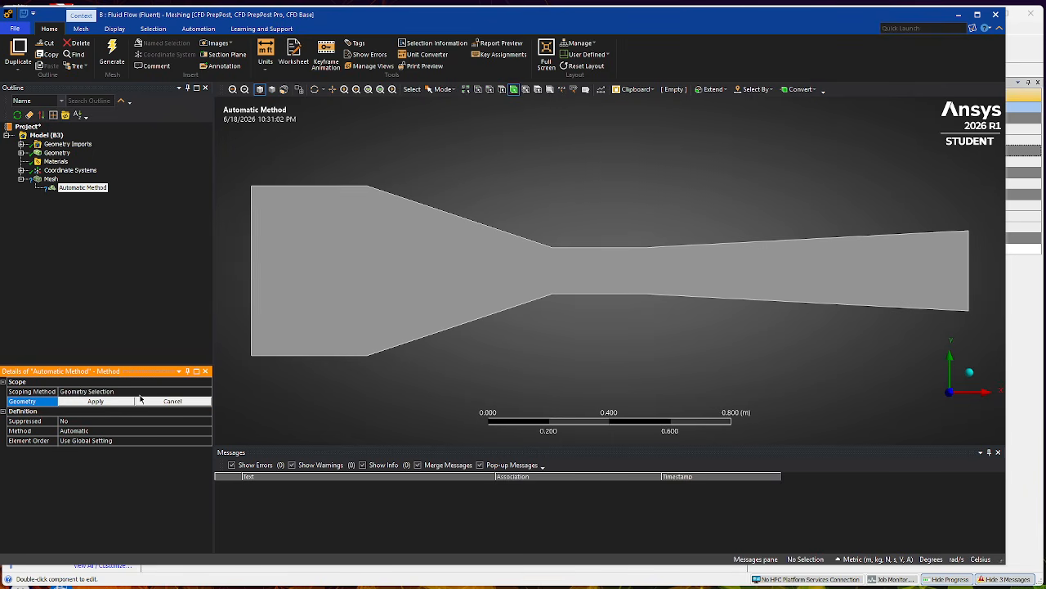
pyautogui.click(419, 280)
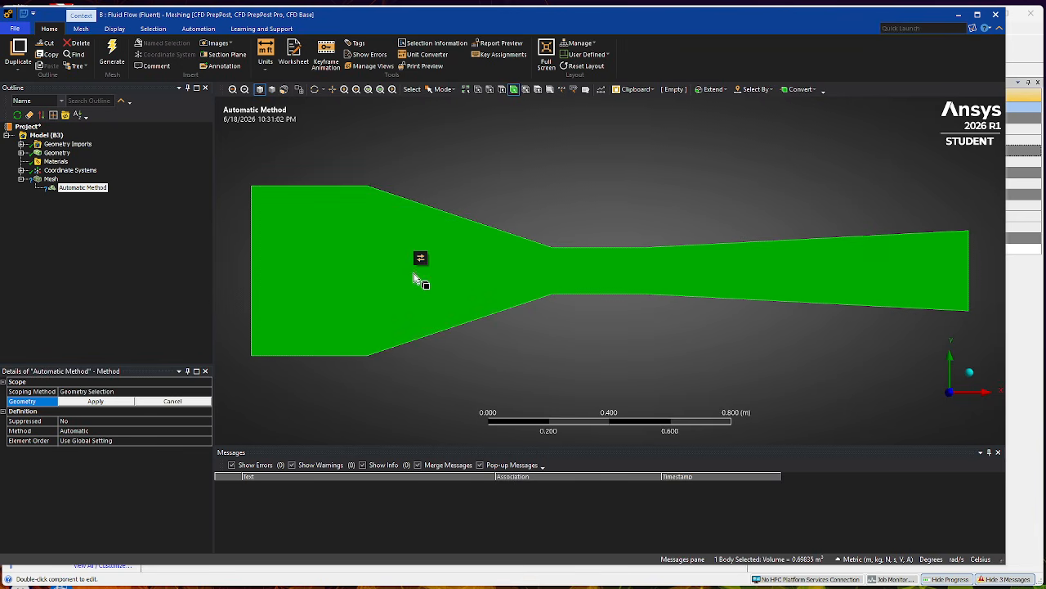
pyautogui.click(97, 402)
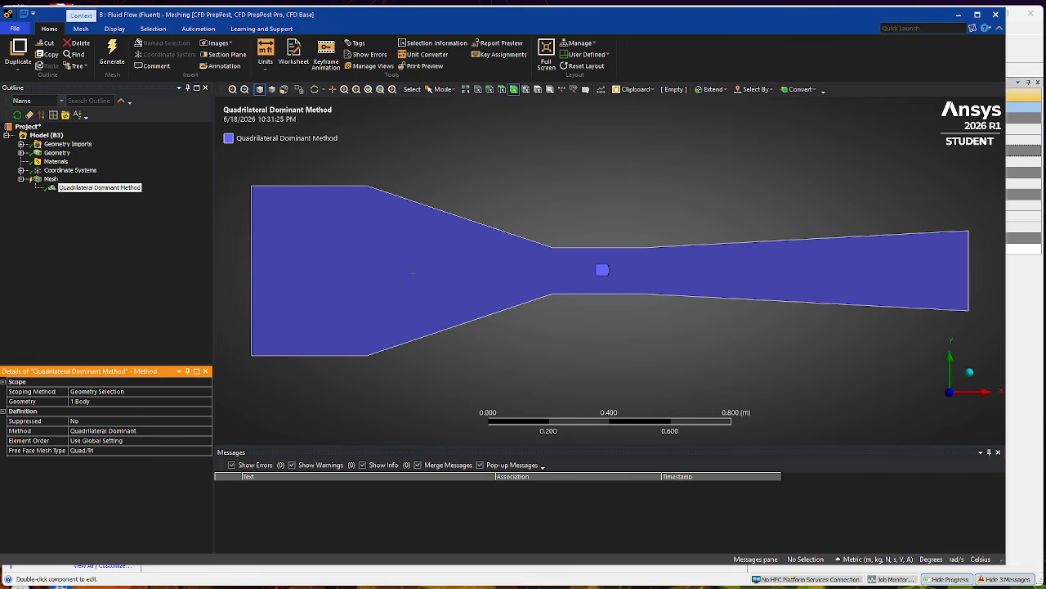
# Change the mesh method to Triangles and generate the mesh.
pyautogui.click(75, 433)
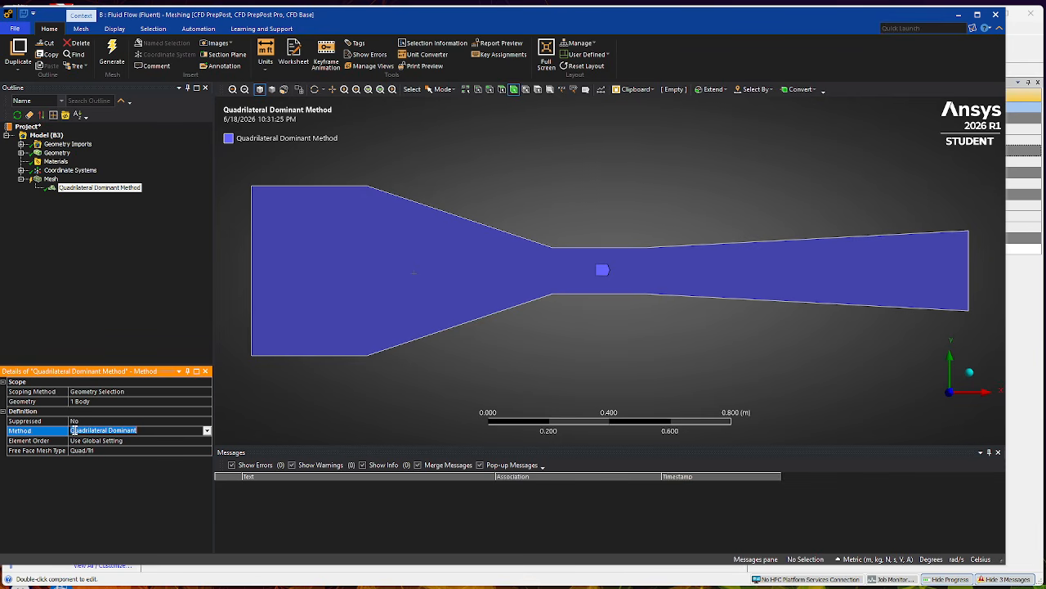
pyautogui.click(207, 431)
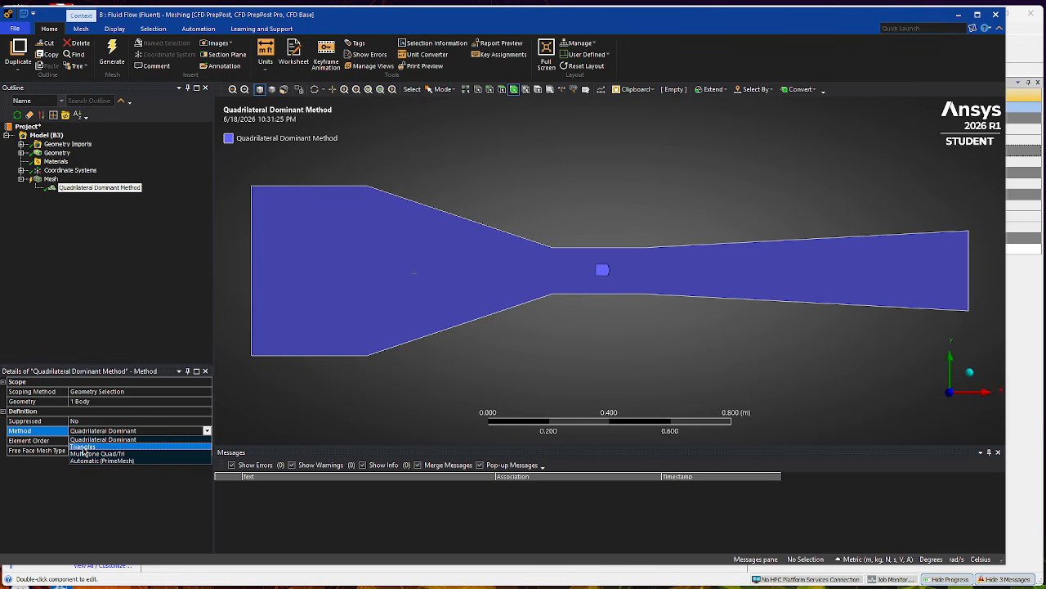
pyautogui.click(84, 447)
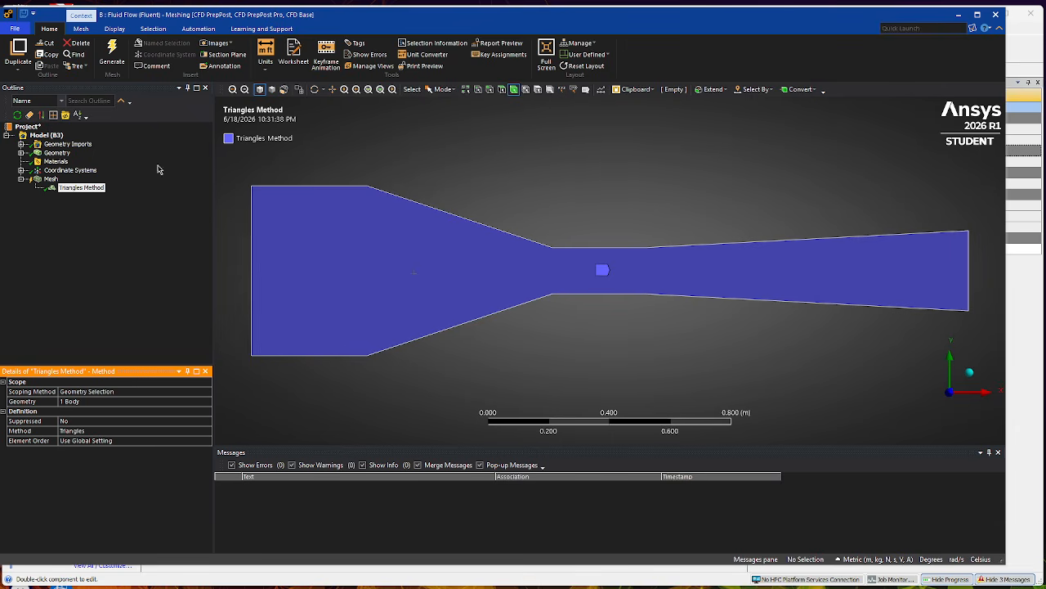
pyautogui.click(113, 57)
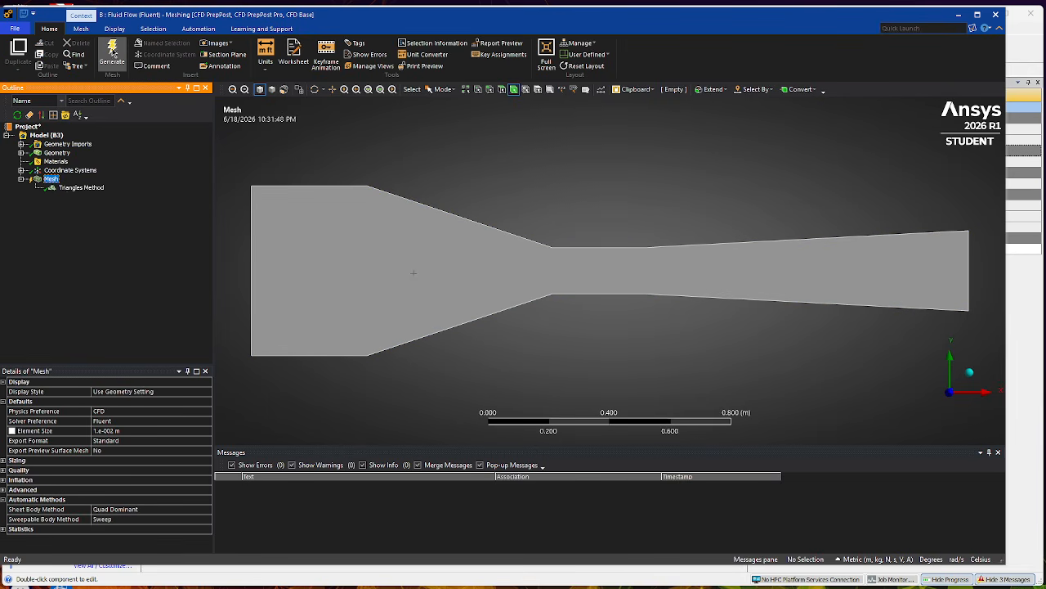
pyautogui.click(113, 52)
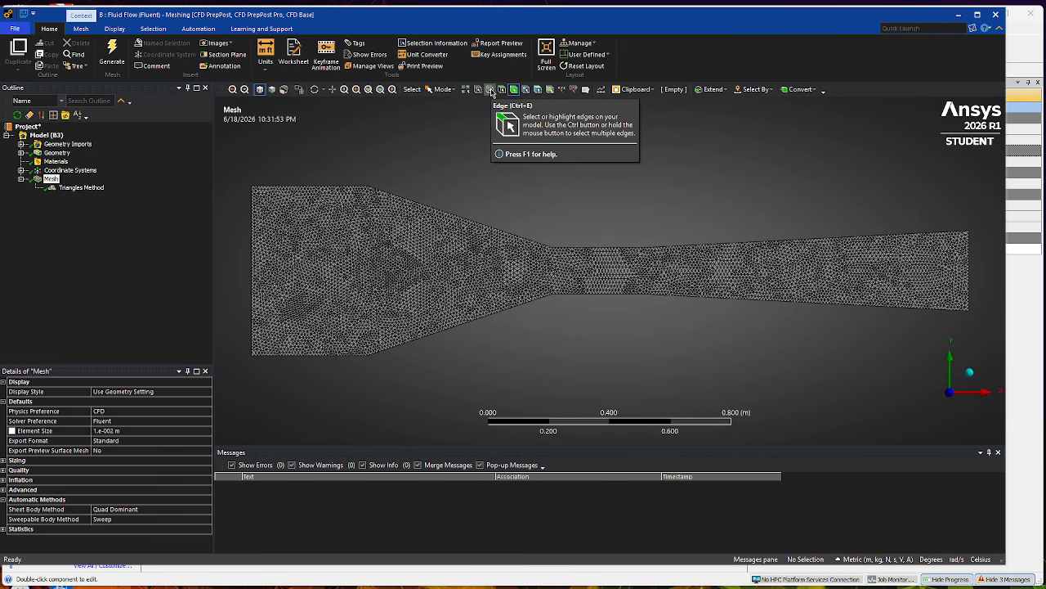
# Create a named selection Wind_Tunnel_Walls from the eight upper and lower wall edges of the tunnel.
pyautogui.click(491, 90)
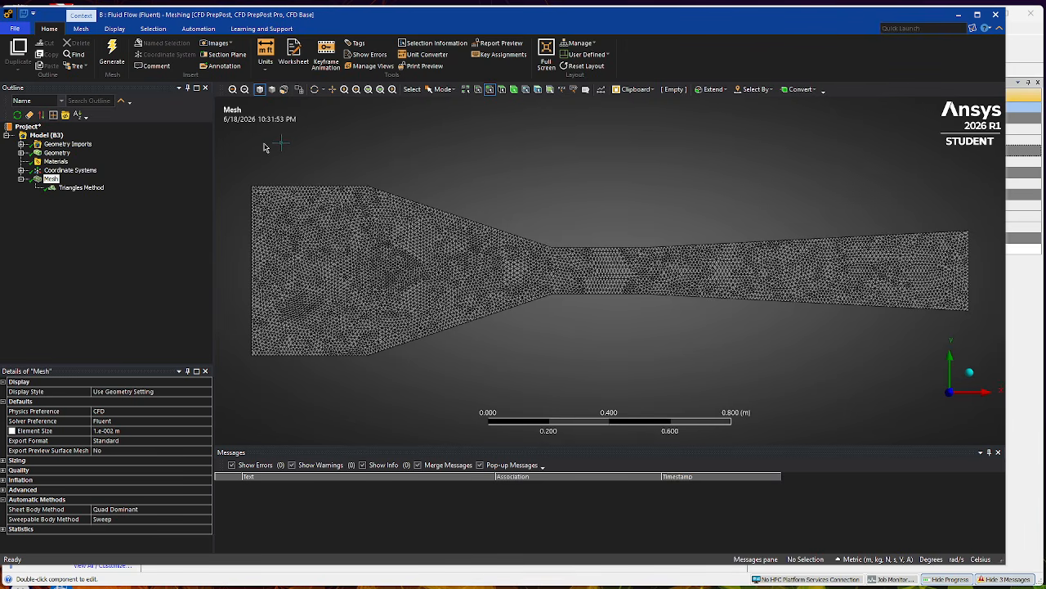
pyautogui.click(360, 195)
pyautogui.keyDown('ctrl'); pyautogui.click(434, 215); pyautogui.keyUp('ctrl')
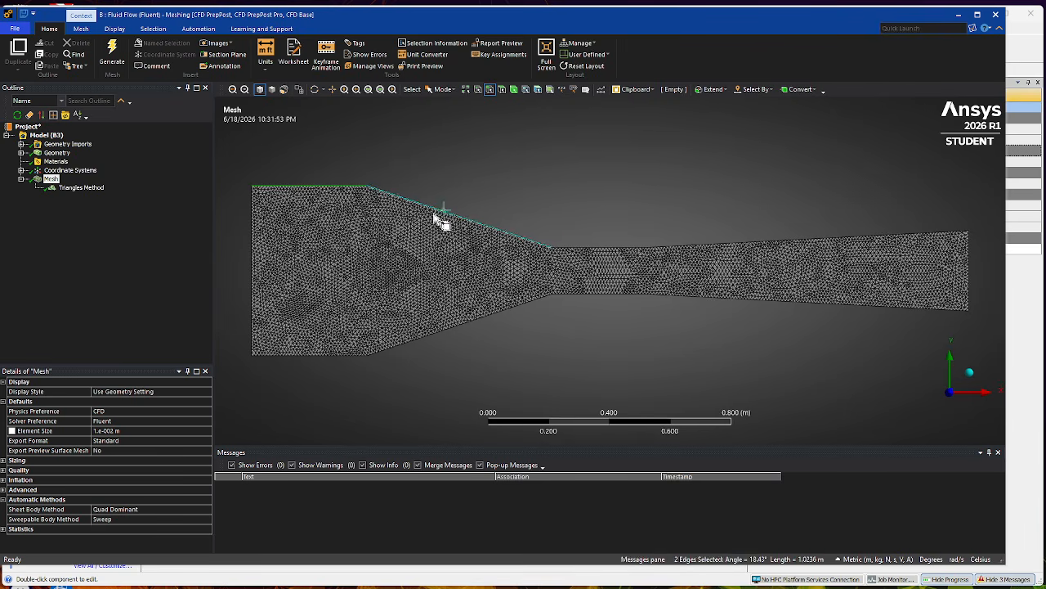
pyautogui.keyDown('ctrl'); pyautogui.click(605, 247); pyautogui.keyUp('ctrl')
pyautogui.keyDown('ctrl'); pyautogui.click(712, 247); pyautogui.keyUp('ctrl')
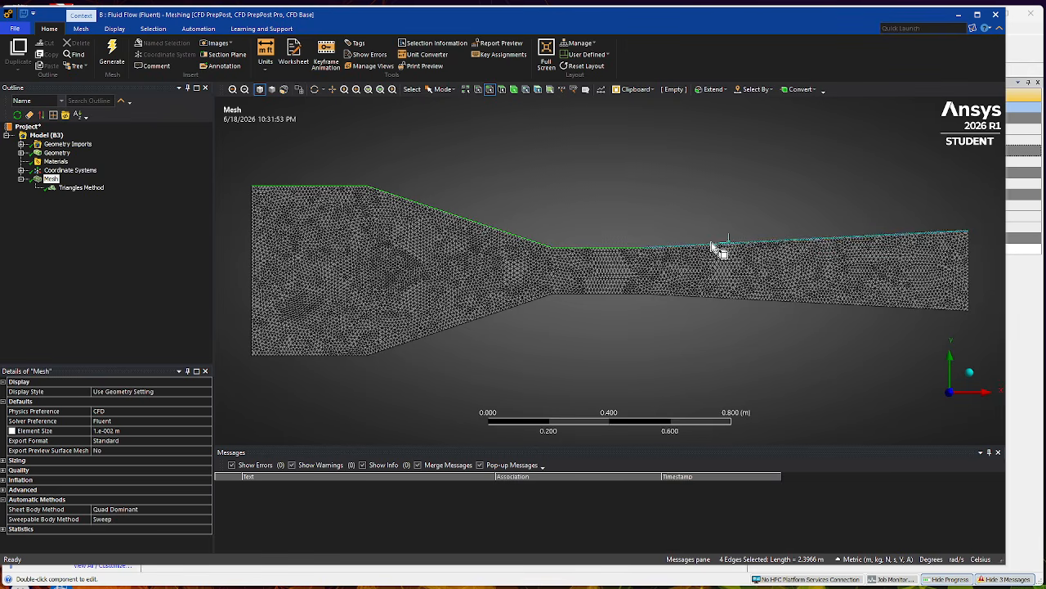
pyautogui.keyDown('ctrl'); pyautogui.click(746, 299); pyautogui.keyUp('ctrl')
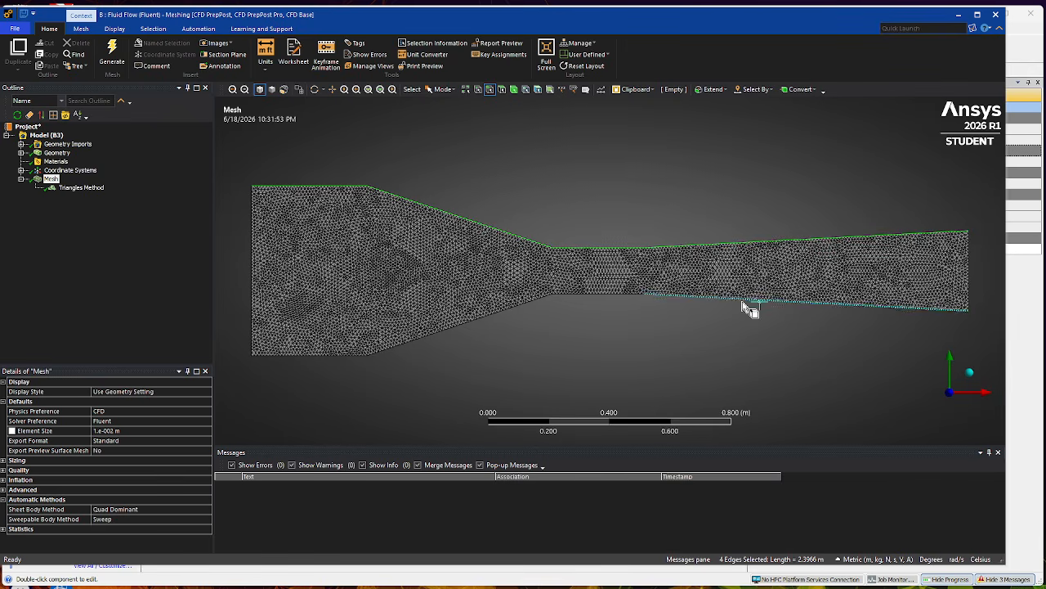
pyautogui.keyDown('ctrl'); pyautogui.click(623, 296); pyautogui.keyUp('ctrl')
pyautogui.keyDown('ctrl'); pyautogui.click(502, 309); pyautogui.keyUp('ctrl')
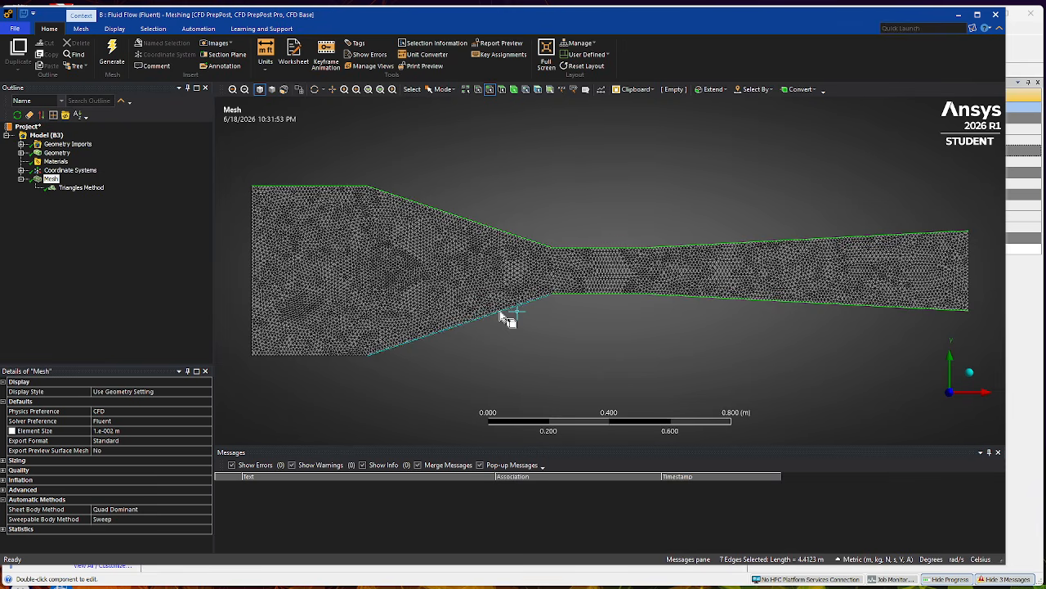
pyautogui.keyDown('ctrl'); pyautogui.click(360, 356); pyautogui.keyUp('ctrl')
pyautogui.press('n')
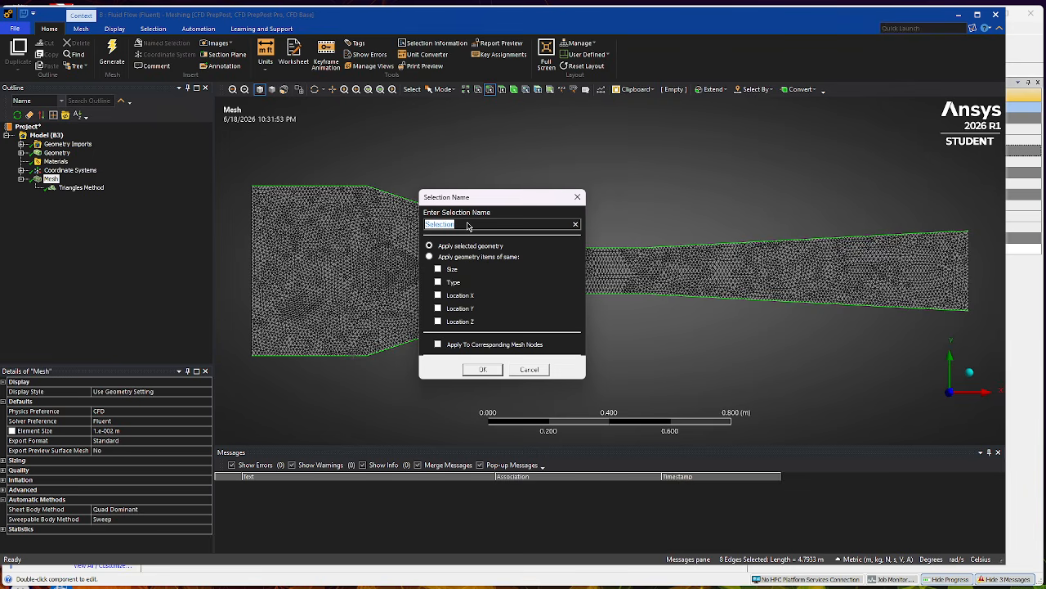
pyautogui.write('Wind_Tunnel_Walls')
pyautogui.click(480, 370)
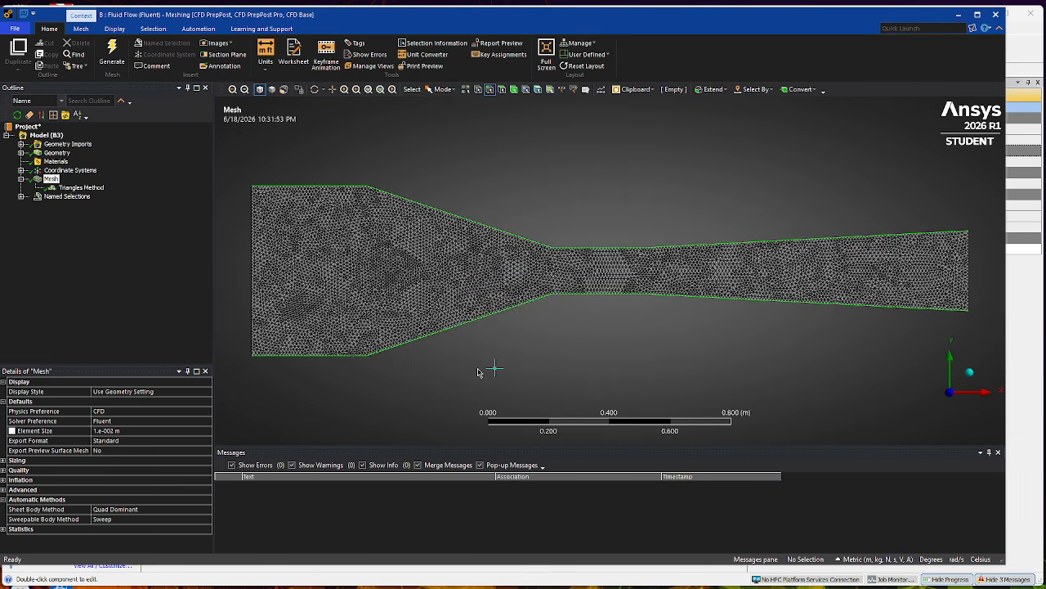
# Create a named selection Velocity_Inlet from the vertical edge at the settling chamber end.
pyautogui.click(327, 394)
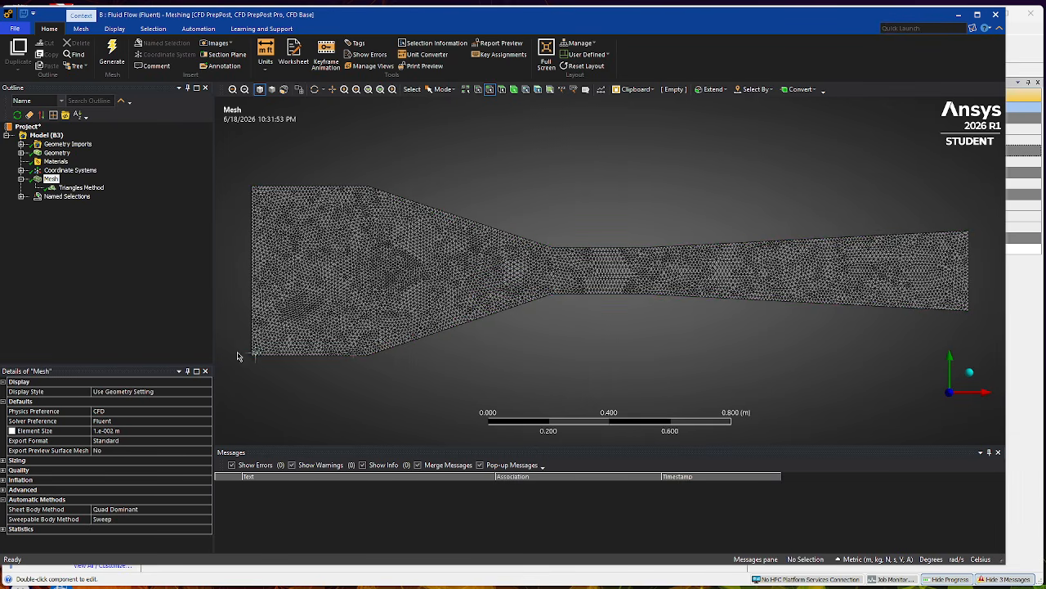
pyautogui.click(251, 261)
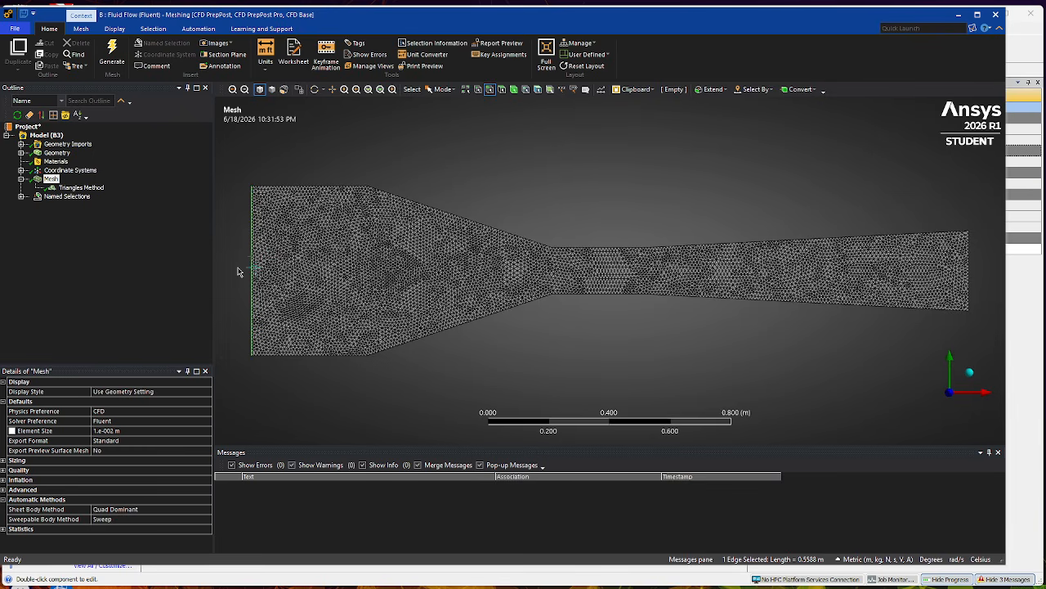
pyautogui.press('n')
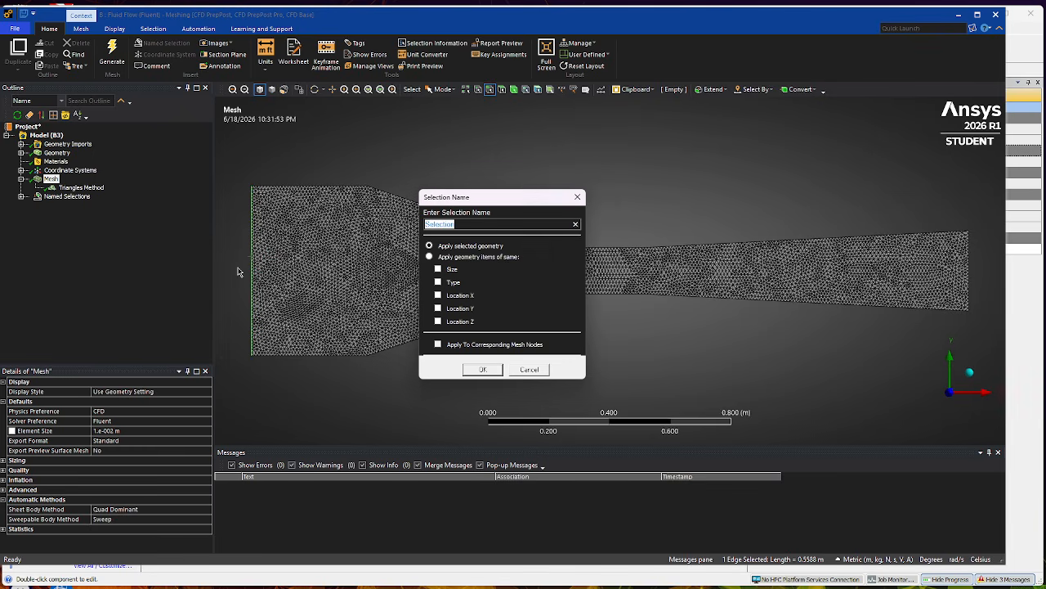
pyautogui.write('Velocity_Inlet')
pyautogui.click(486, 369)
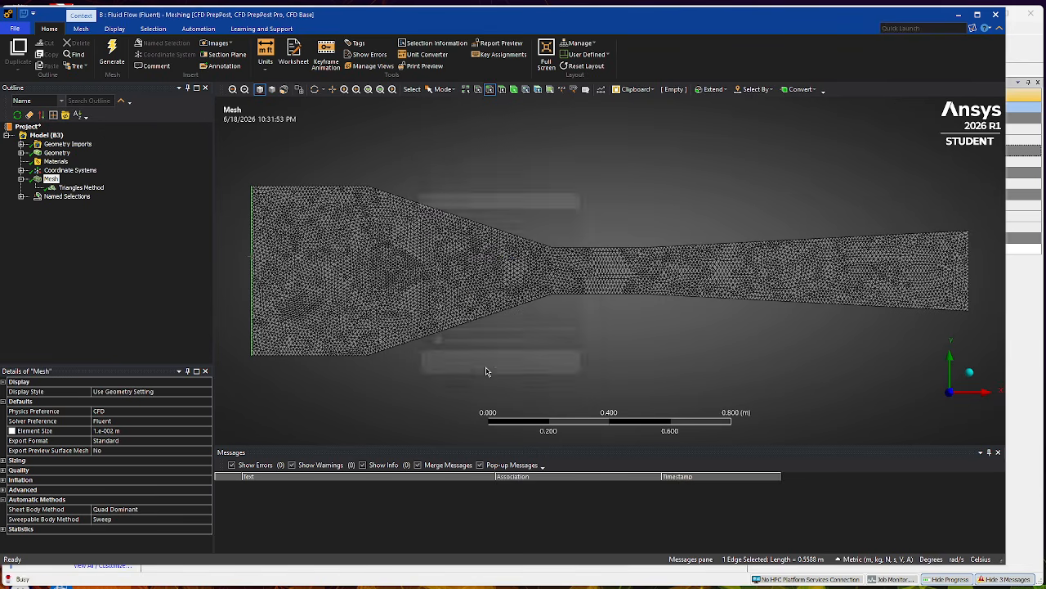
# Create a named selection Pressure_Outlet from the vertical edge at the diffuser end.
pyautogui.click(968, 286)
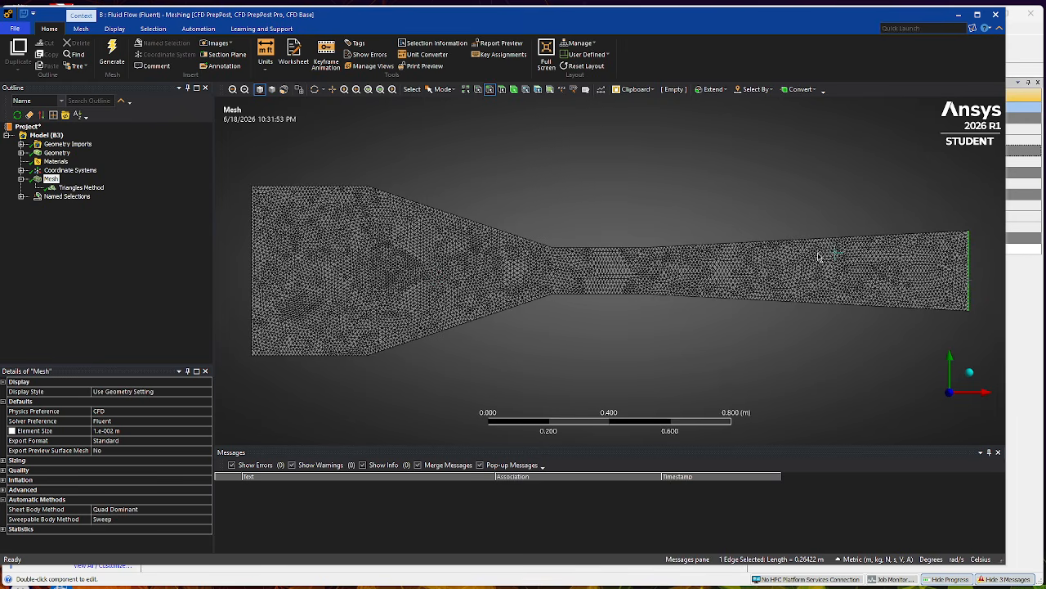
pyautogui.write('n')
pyautogui.write('Pressure_Outlet')
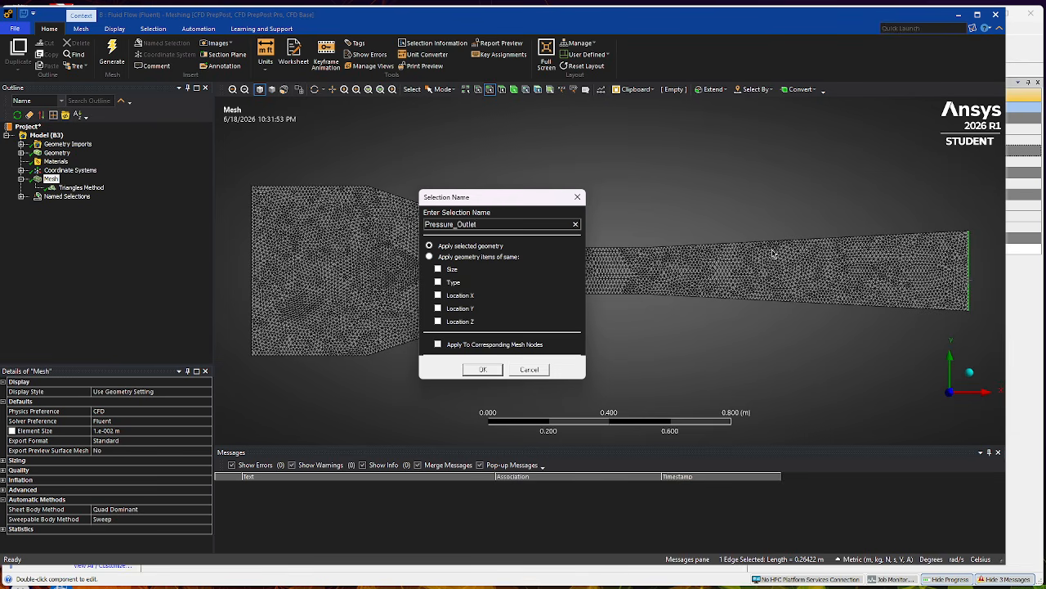
pyautogui.click(486, 372)
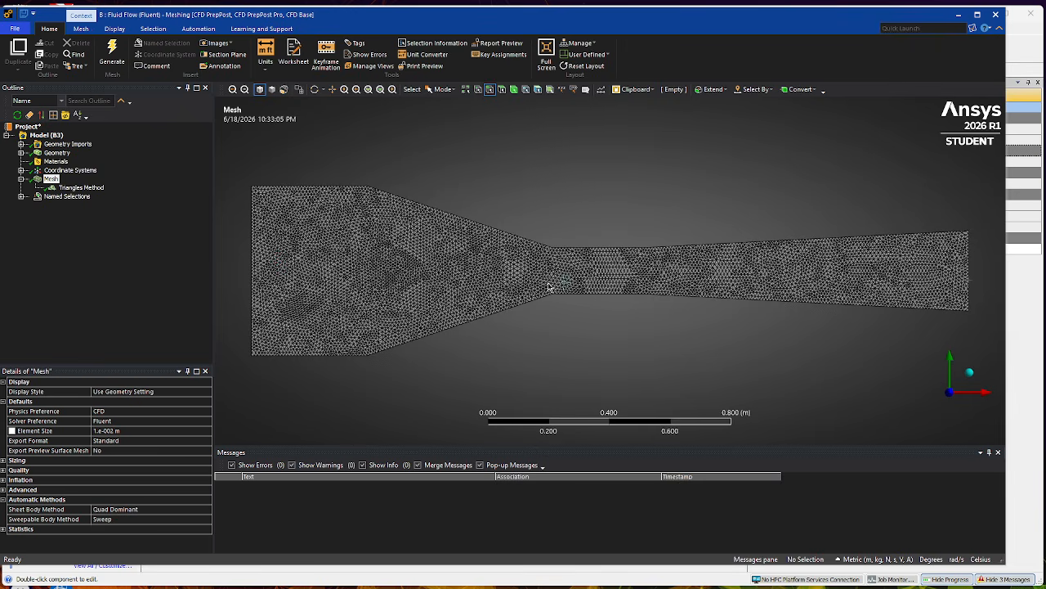
# Switch back to Workbench and update the Mesh cell of the second Fluid Flow (Fluent) system.
pyautogui.click(958, 14)
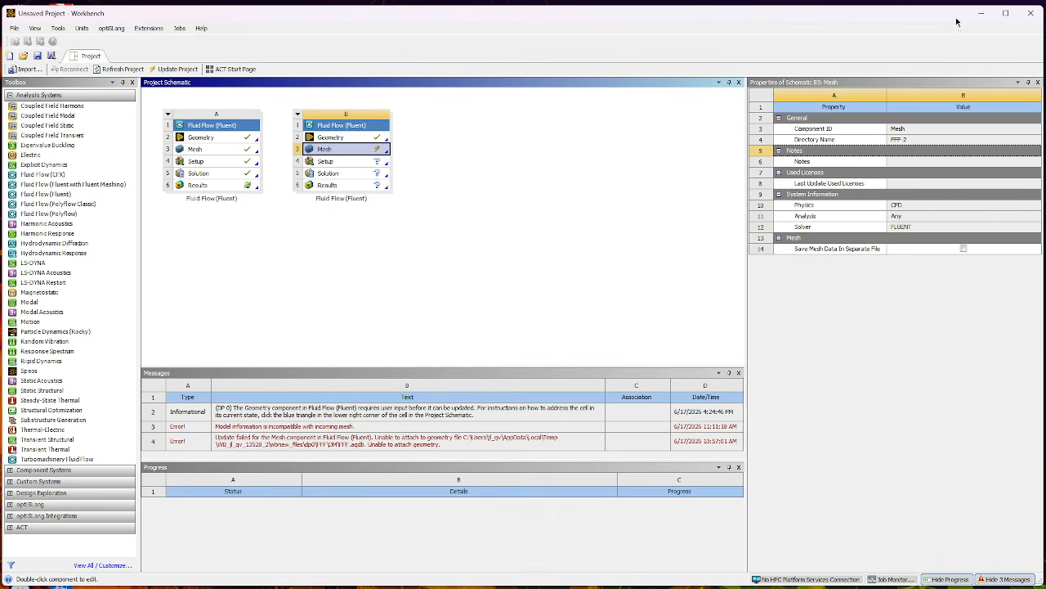
pyautogui.rightClick(368, 153)
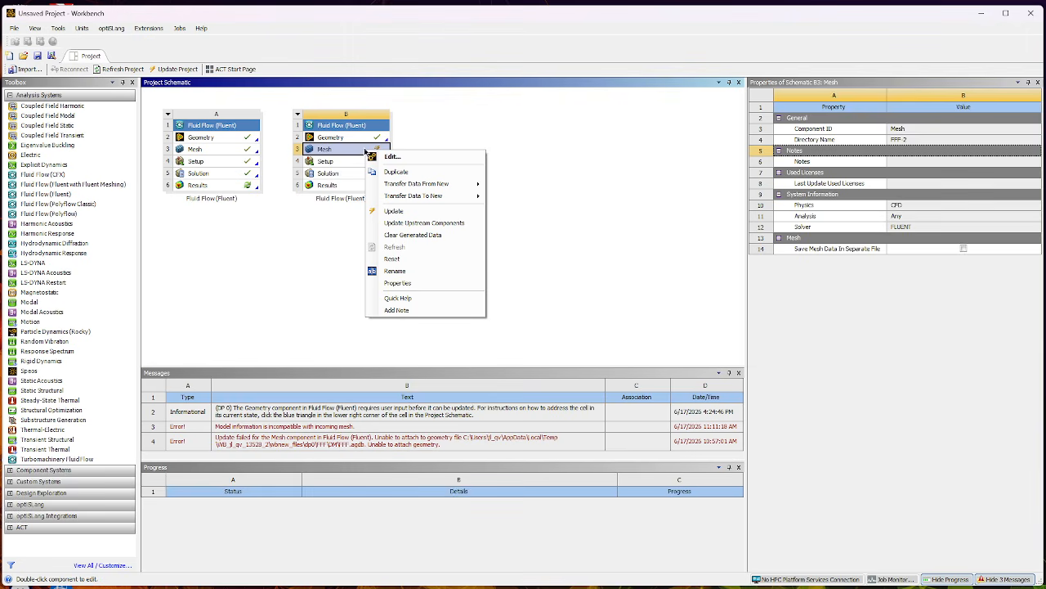
pyautogui.click(393, 212)
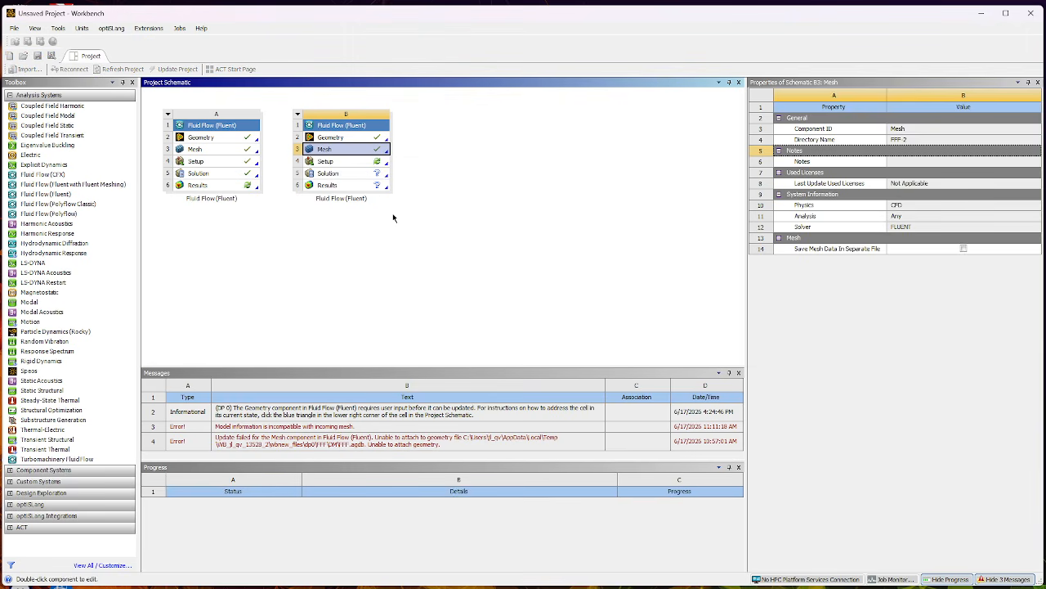
# Launch Fluent from the second system's Setup cell with 2 solver processes and dismiss the behavioral changes notice.
pyautogui.rightClick(338, 162)
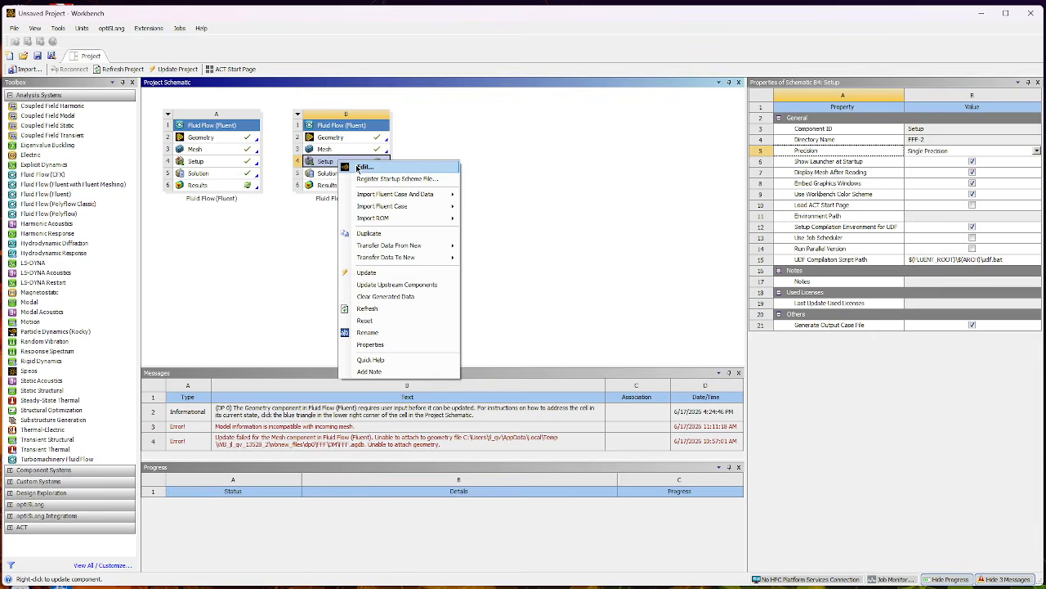
pyautogui.click(360, 167)
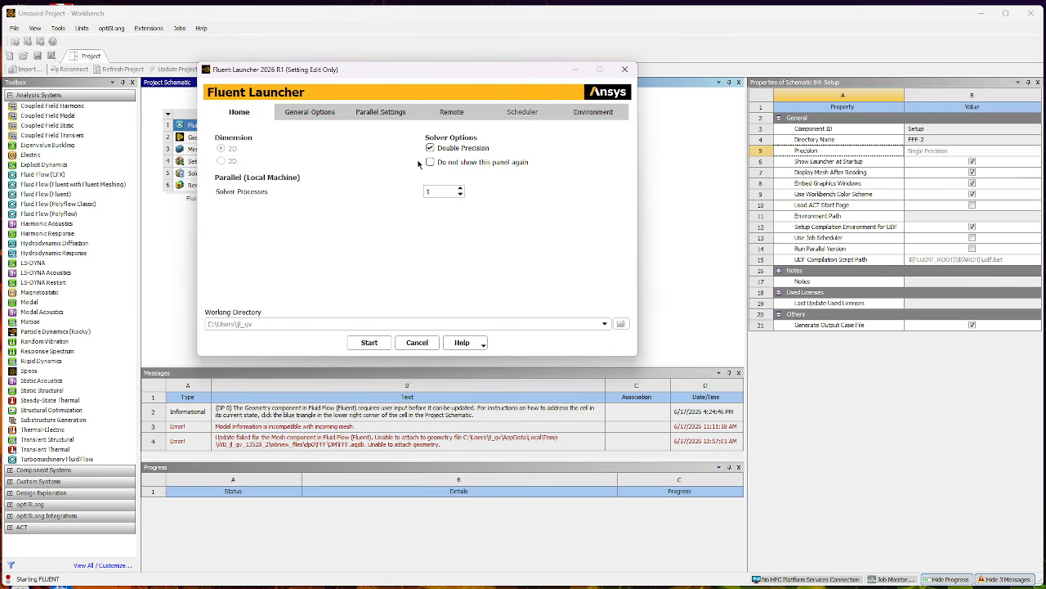
pyautogui.click(460, 188)
pyautogui.click(364, 343)
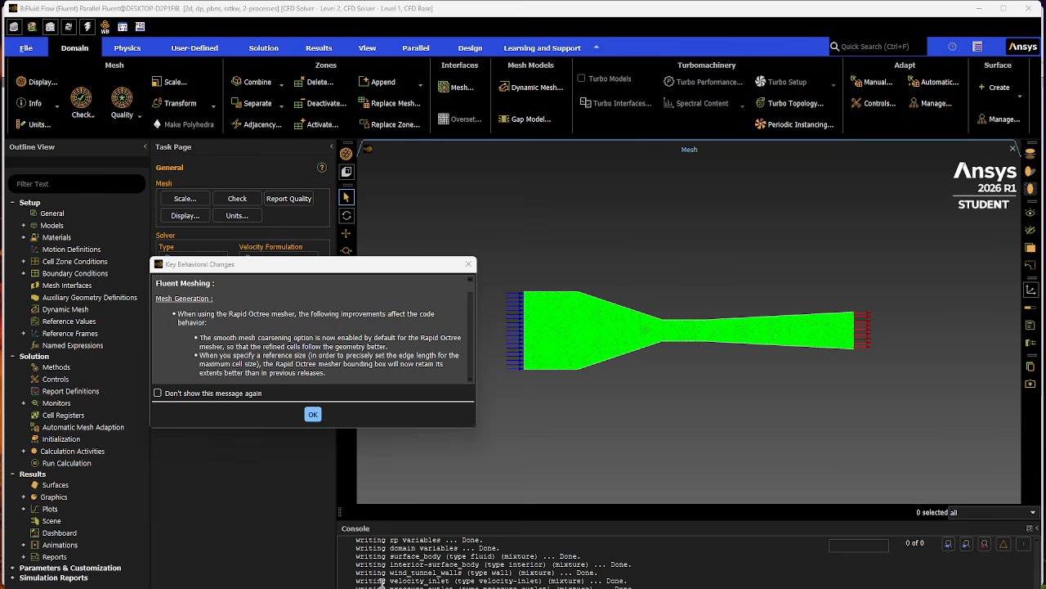
pyautogui.click(312, 415)
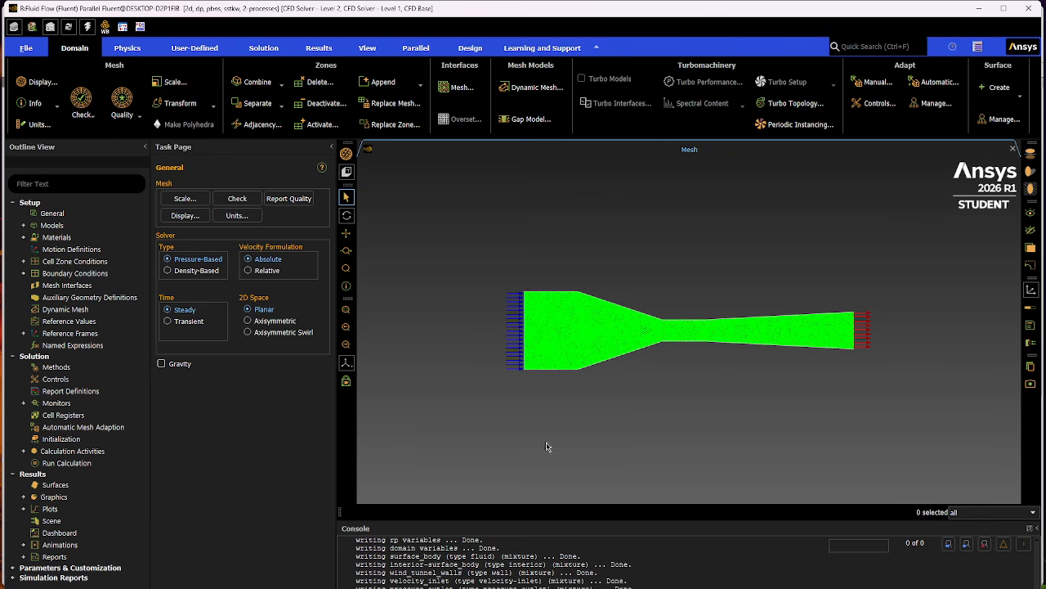
# Turn on the Energy model.
pyautogui.click(23, 226)
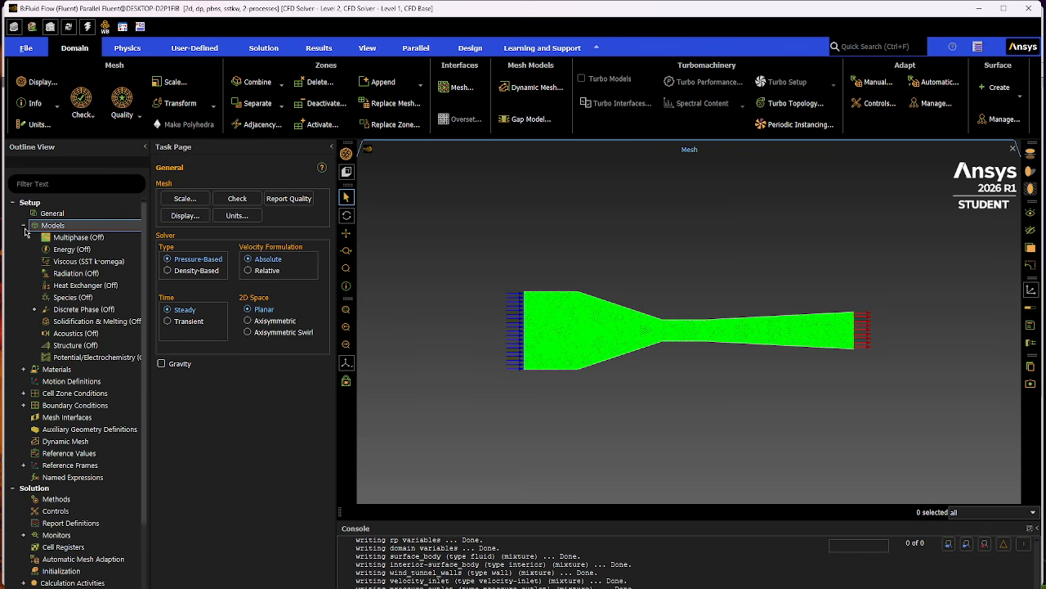
pyautogui.rightClick(70, 255)
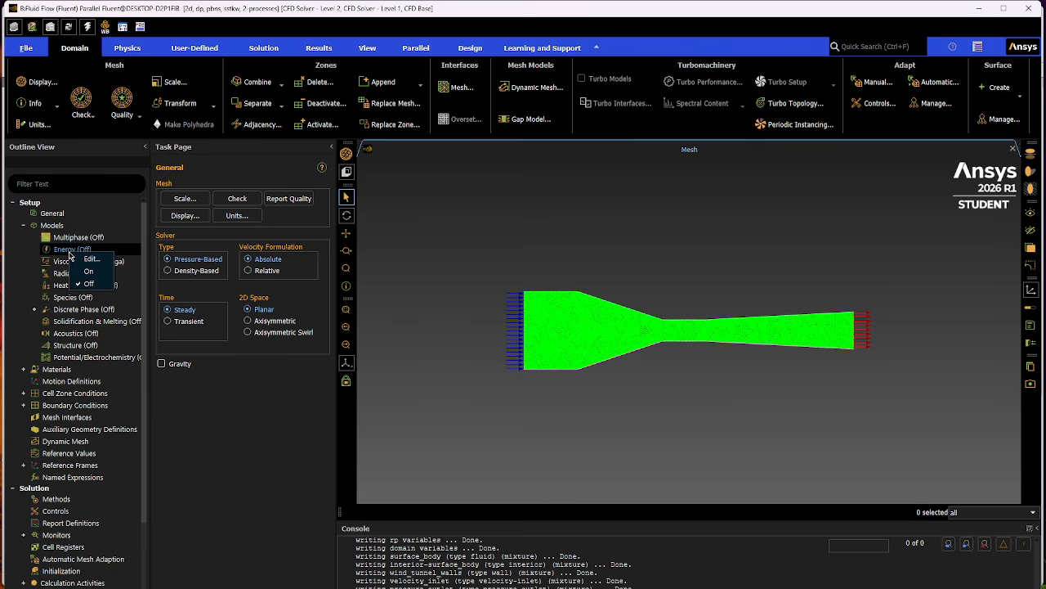
pyautogui.click(89, 272)
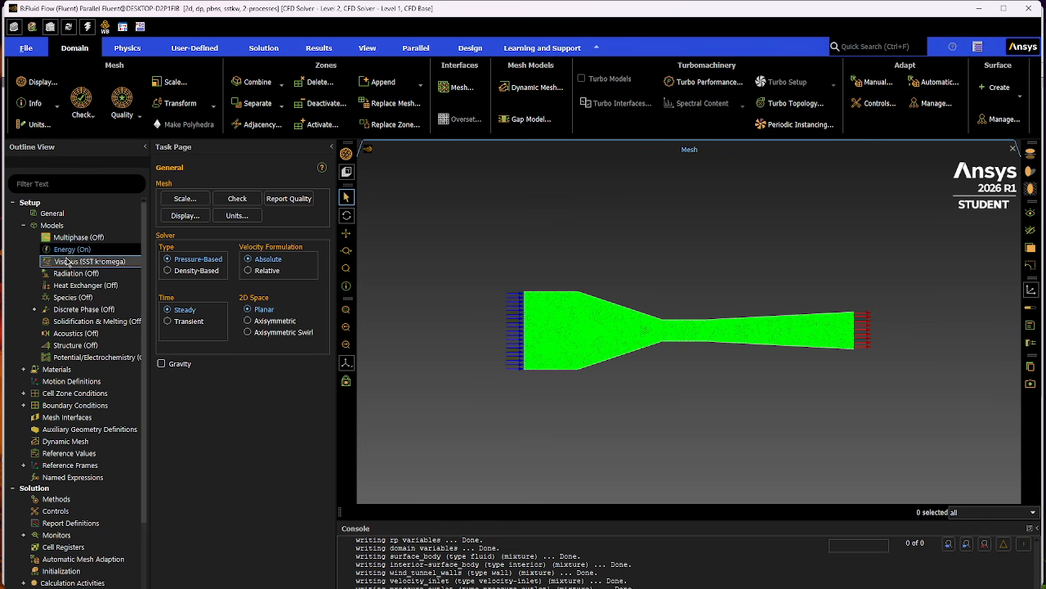
# Set the viscous model to k-epsilon (2 eqn) with Enhanced Wall Treatment, enabling Pressure Gradient Effects and Thermal Effects.
pyautogui.doubleClick(107, 261)
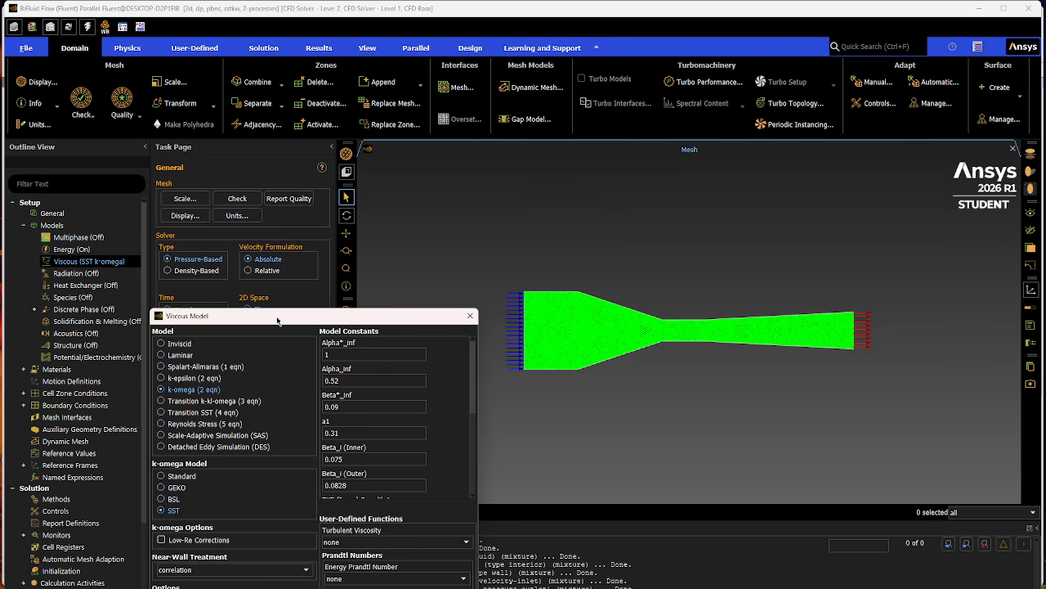
pyautogui.moveTo(277, 322); pyautogui.dragTo(427, 115)
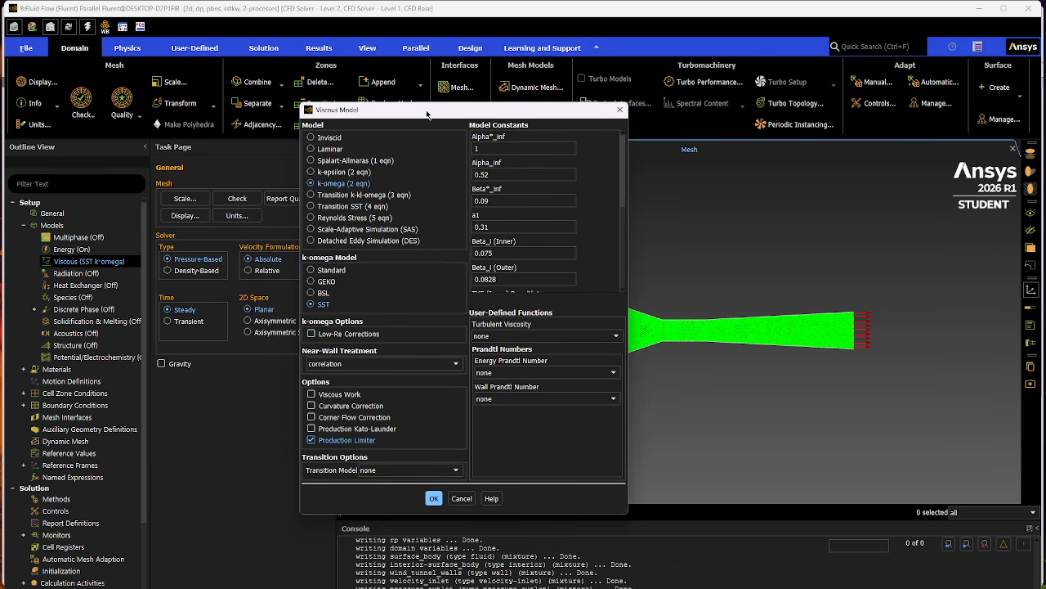
pyautogui.click(324, 173)
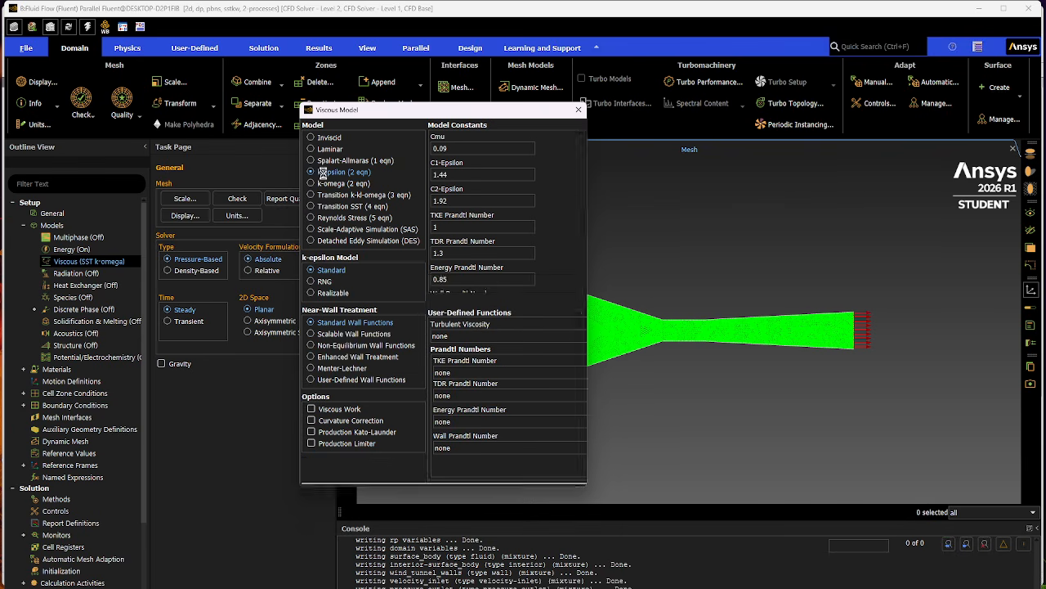
pyautogui.click(379, 358)
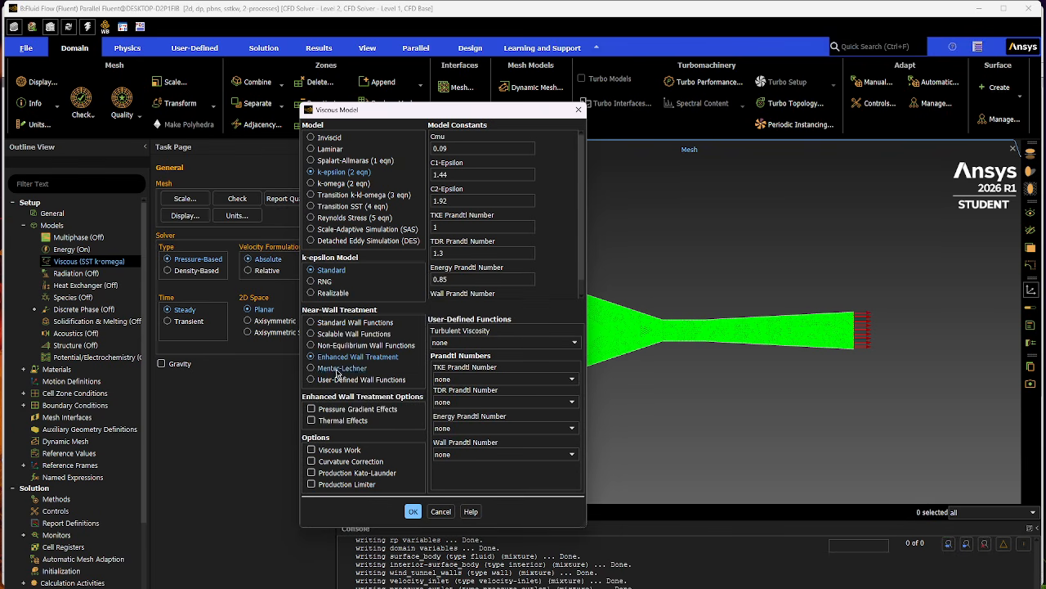
pyautogui.click(312, 410)
pyautogui.click(312, 421)
pyautogui.click(413, 511)
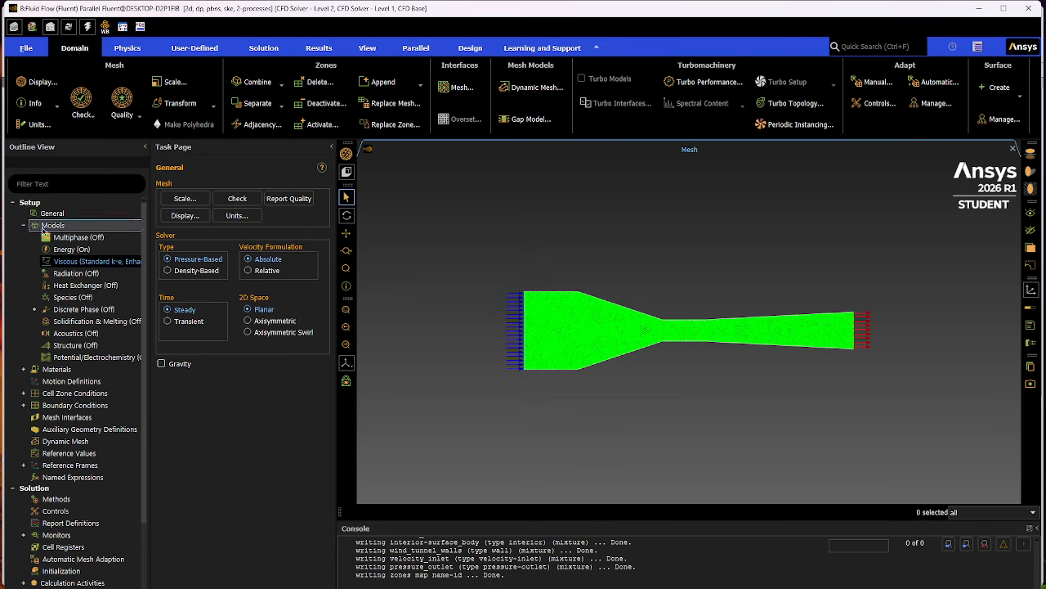
# Check which fluid material is defined under Materials.
pyautogui.click(22, 227)
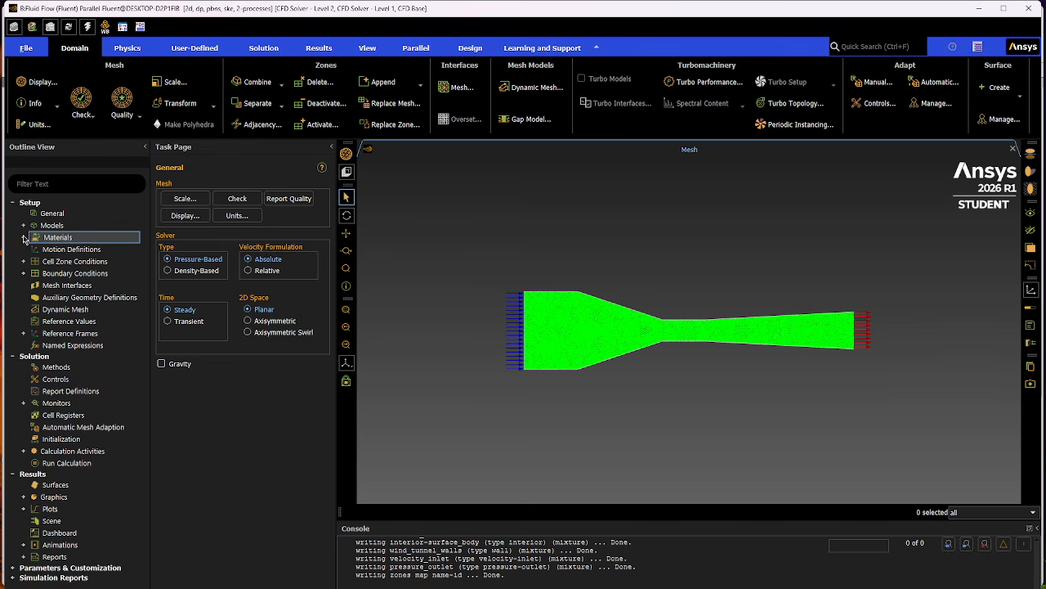
pyautogui.click(23, 237)
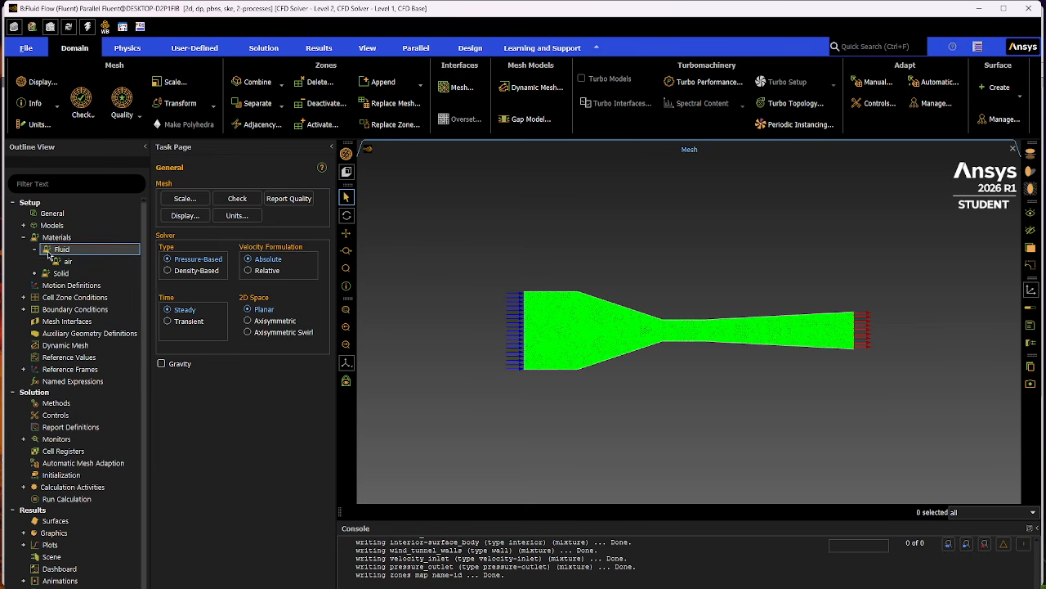
pyautogui.click(22, 237)
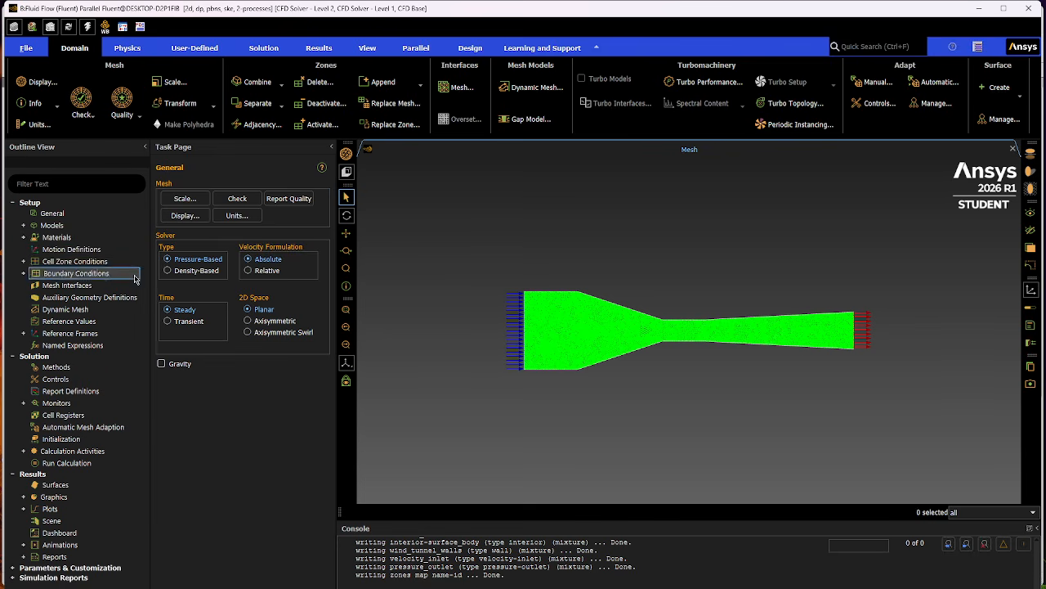
# Show the Boundary Conditions zone list and consult the Project 1 assignment in the browser, moving it aside.
pyautogui.doubleClick(94, 273)
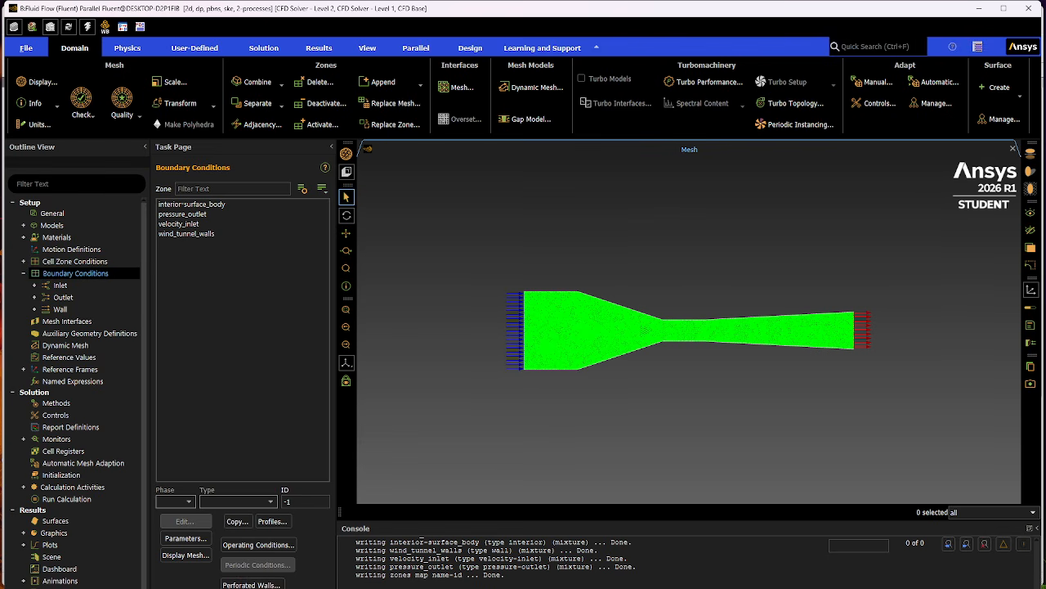
pyautogui.hotkey('alt', 'Tab')
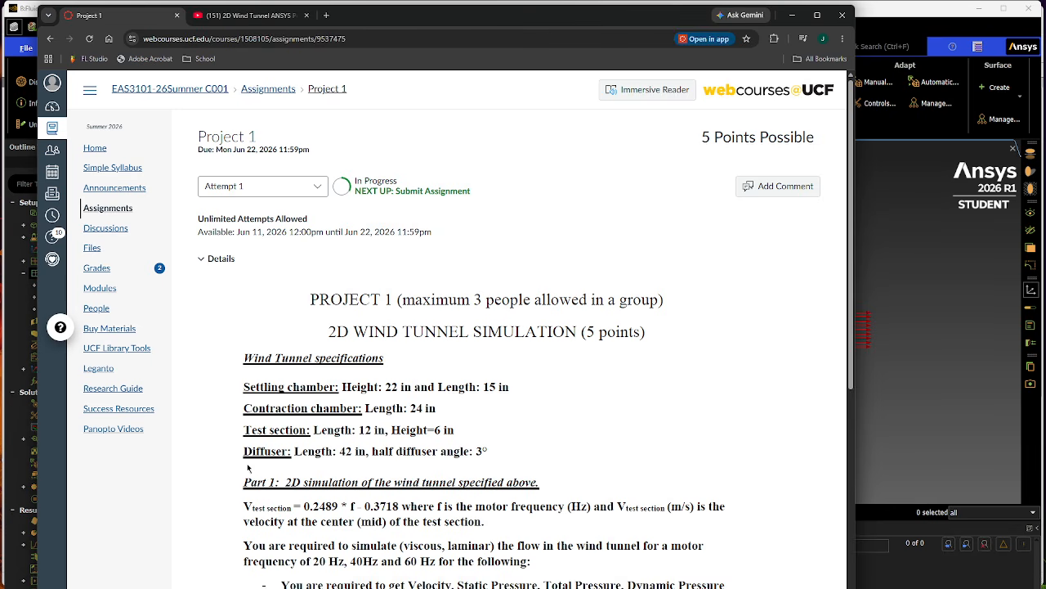
pyautogui.moveTo(485, 11); pyautogui.dragTo(1045, 72)
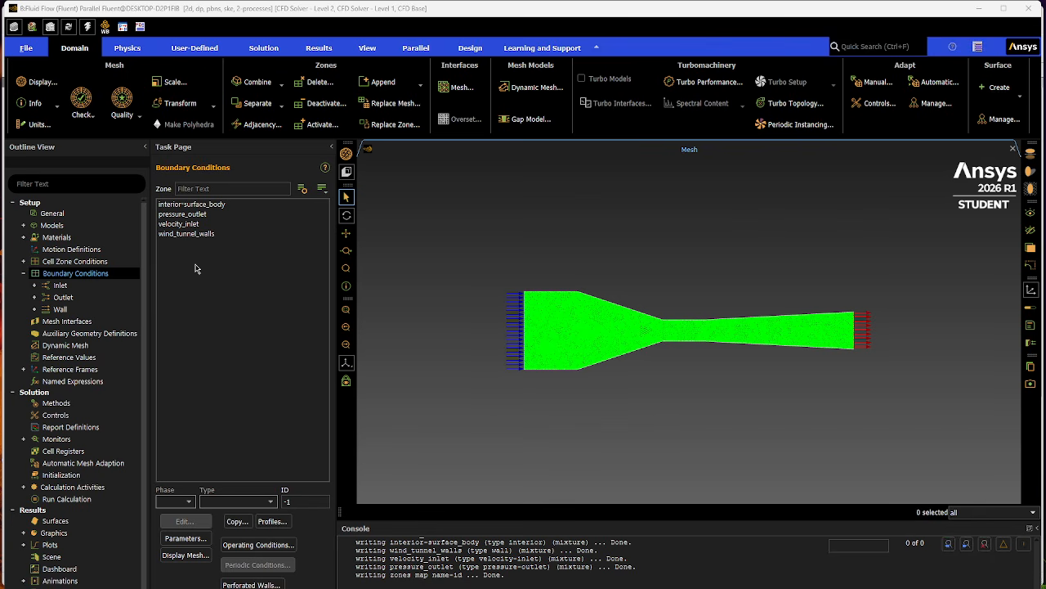
# Set the velocity magnitude of the velocity_inlet boundary to 3.97150909091 m/s and apply it.
pyautogui.click(187, 226)
pyautogui.click(187, 225)
pyautogui.click(189, 224)
pyautogui.click(189, 224)
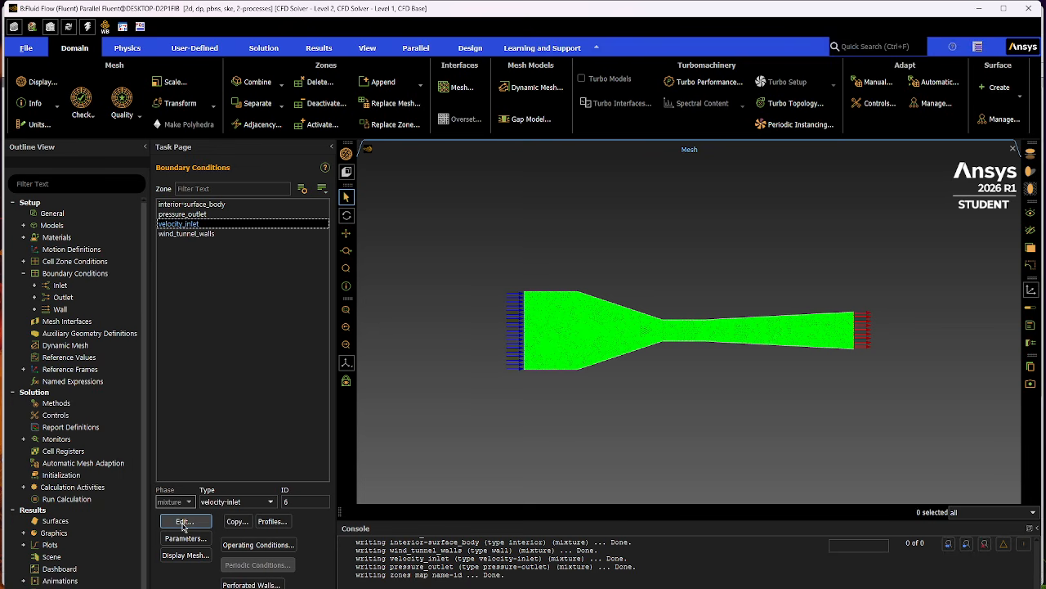
pyautogui.click(184, 524)
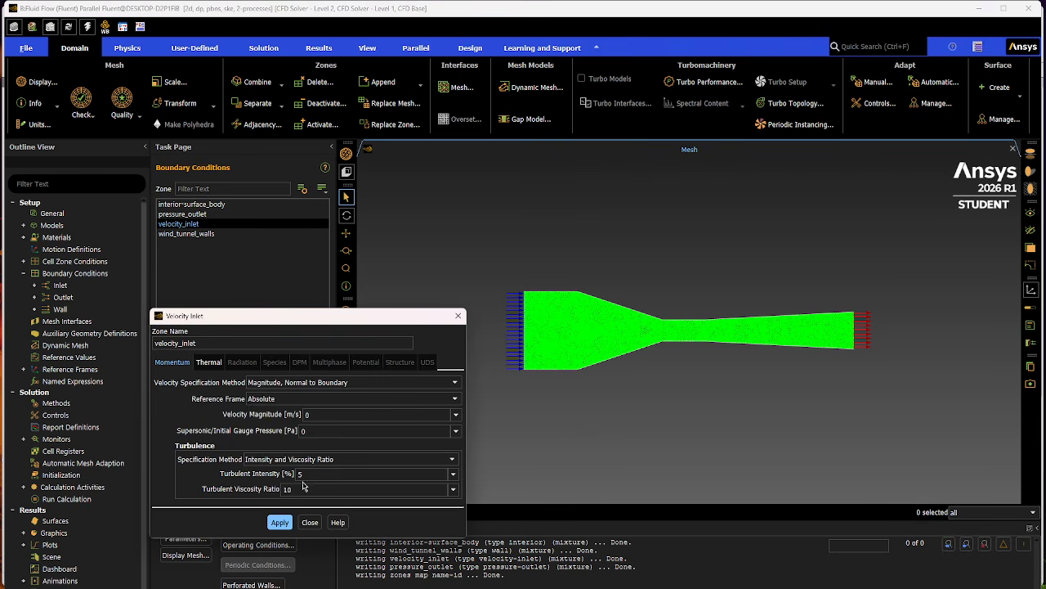
pyautogui.moveTo(311, 322); pyautogui.dragTo(482, 156)
pyautogui.click(501, 247)
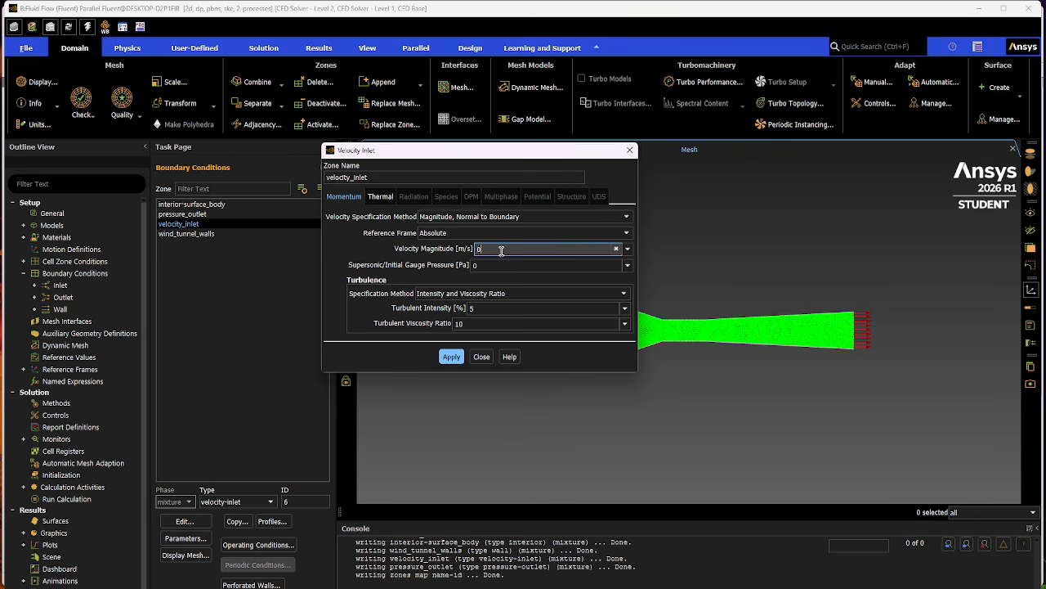
pyautogui.press('BackSpace')
pyautogui.write('3.97150909091')
pyautogui.click(503, 248)
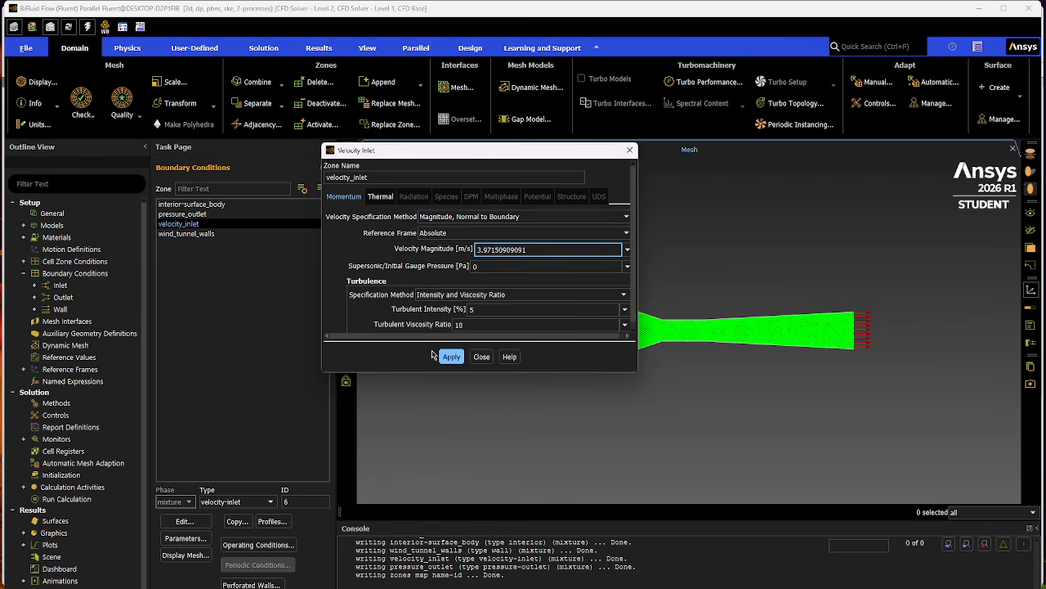
pyautogui.click(452, 356)
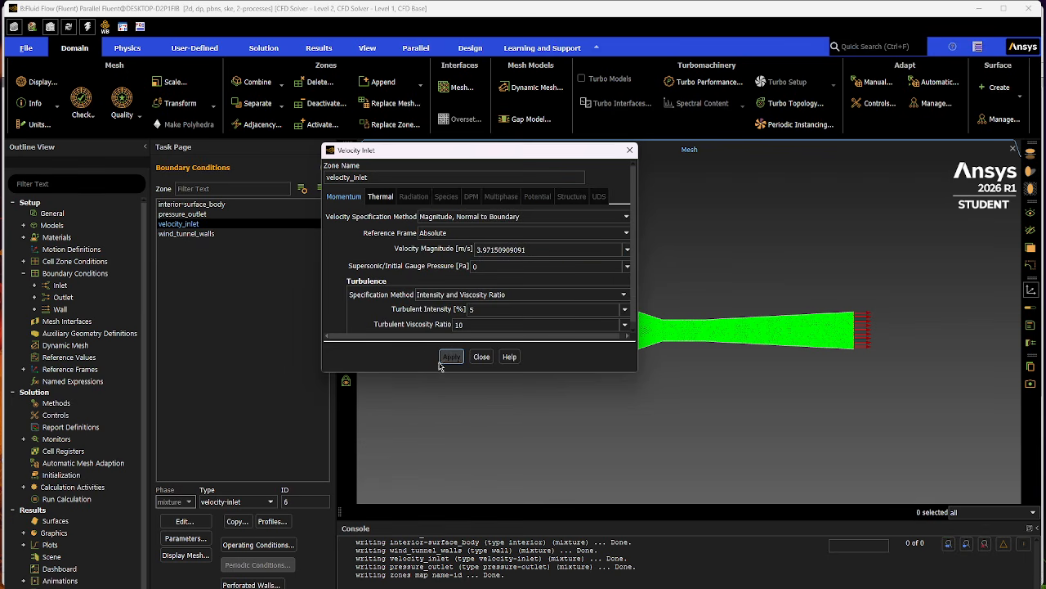
pyautogui.click(487, 361)
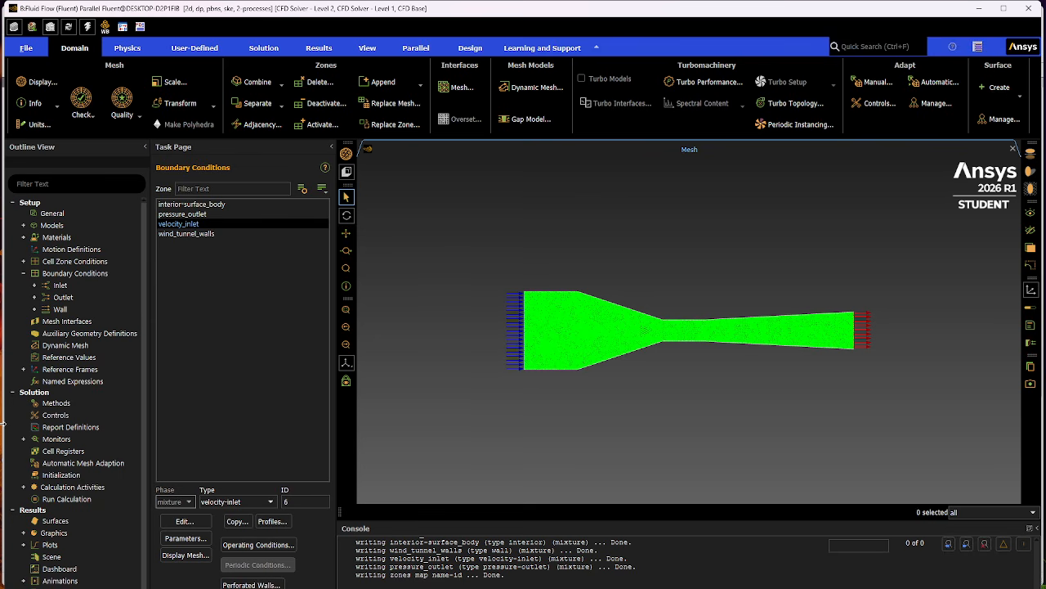
# Initialize the solution with Hybrid Initialization and run the calculation for 150 iterations.
pyautogui.click(72, 474)
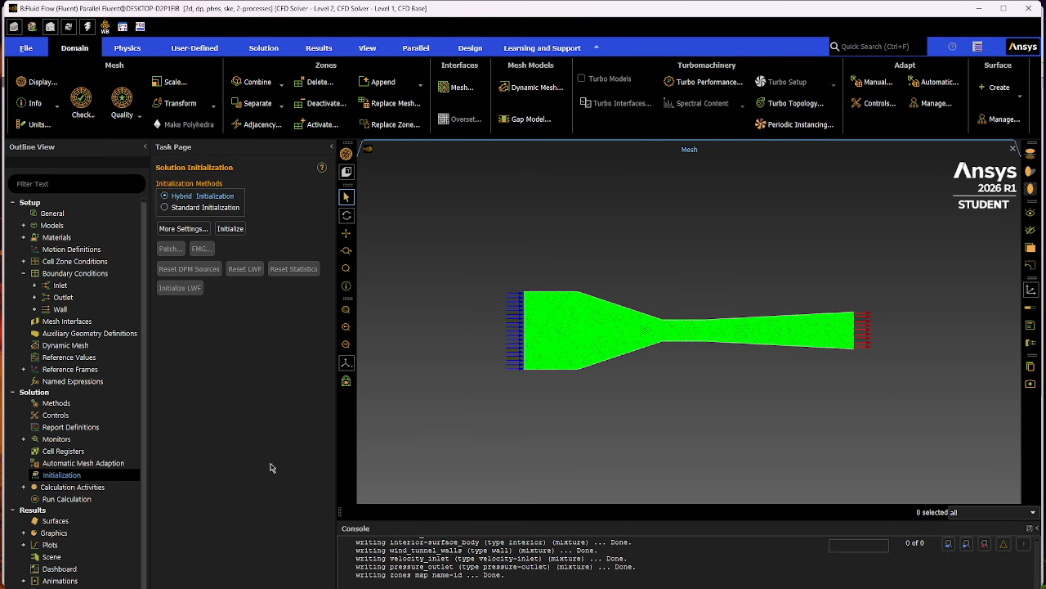
pyautogui.click(226, 228)
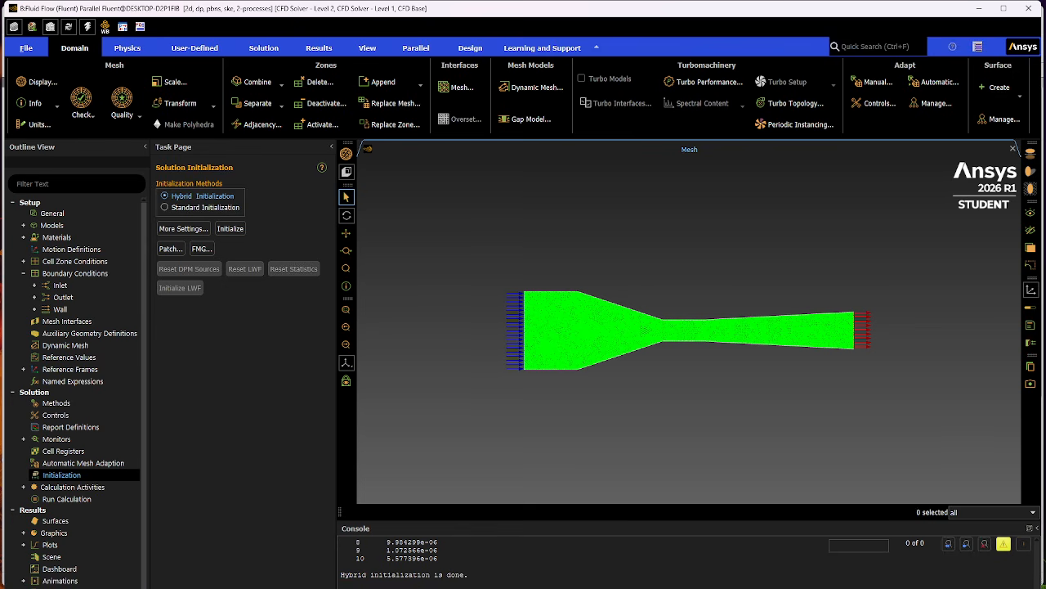
pyautogui.click(63, 502)
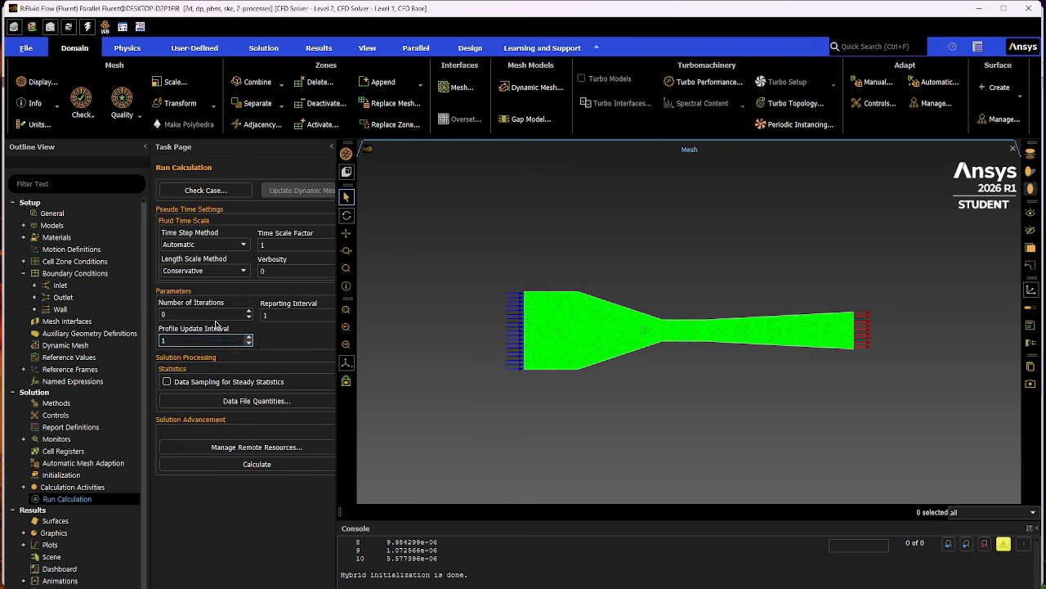
pyautogui.click(214, 314)
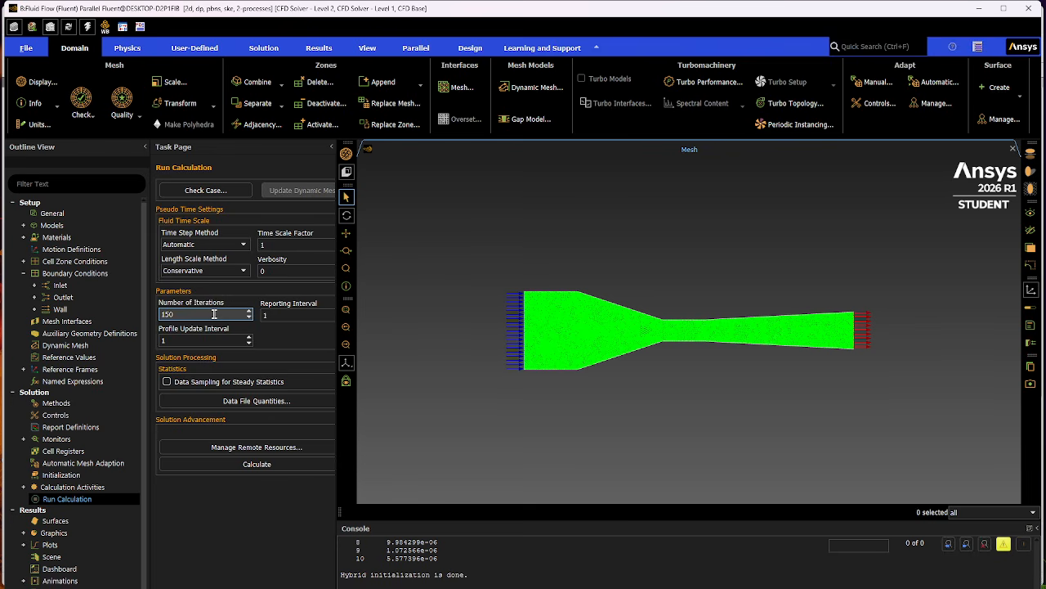
pyautogui.click(217, 558)
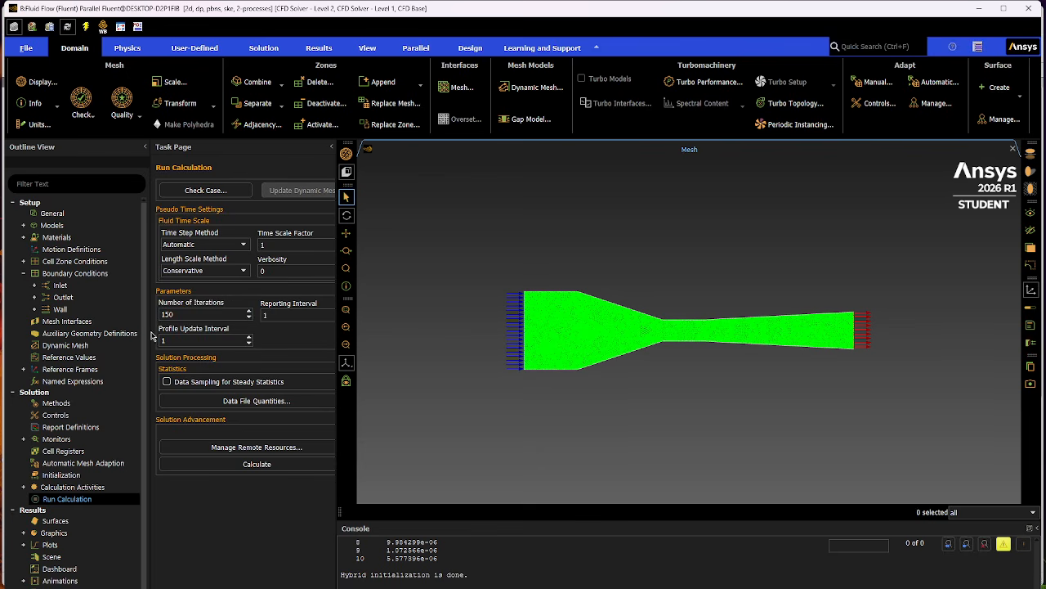
pyautogui.click(176, 313)
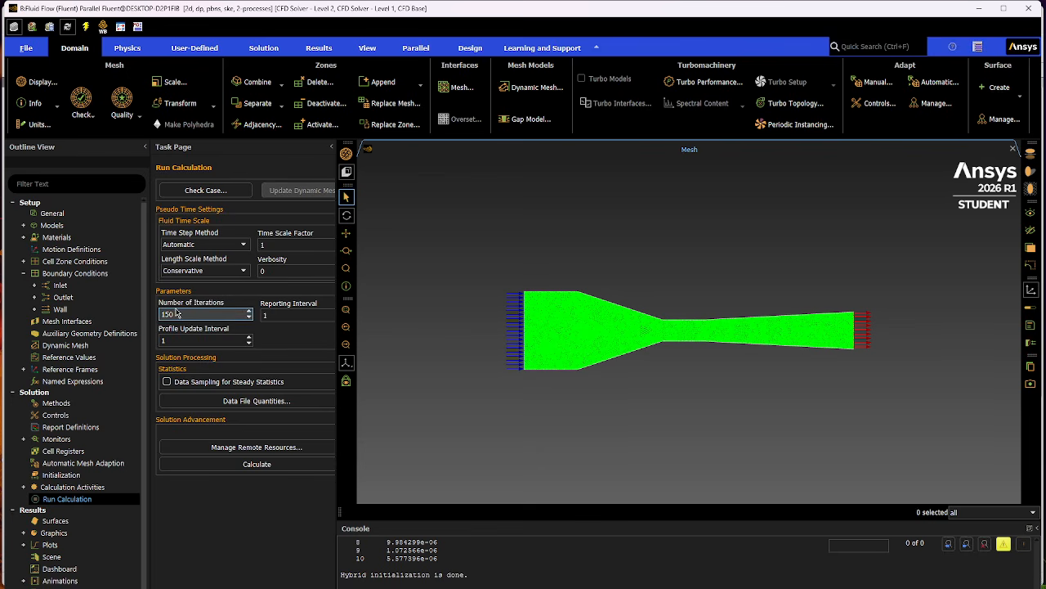
pyautogui.click(253, 465)
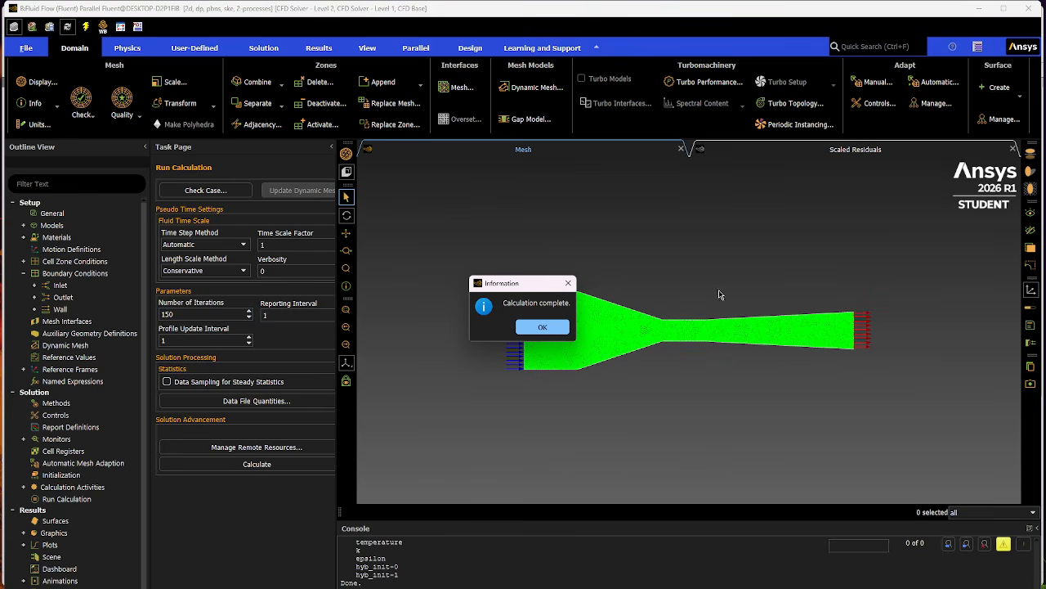
pyautogui.click(542, 327)
# Check the convergence history in the Scaled Residuals plot and return to the mesh display.
pyautogui.click(855, 149)
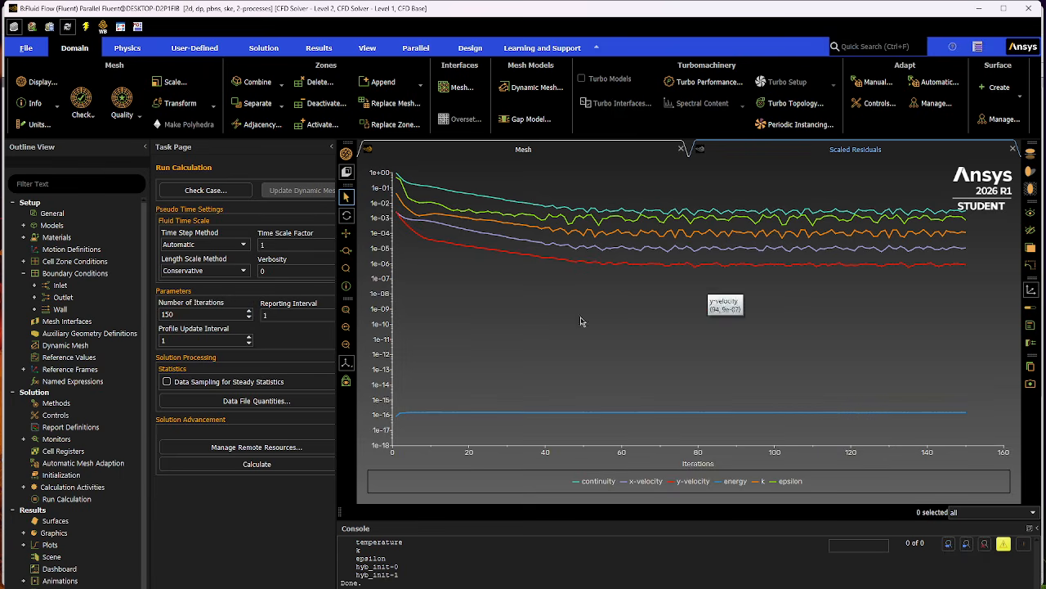
pyautogui.click(491, 150)
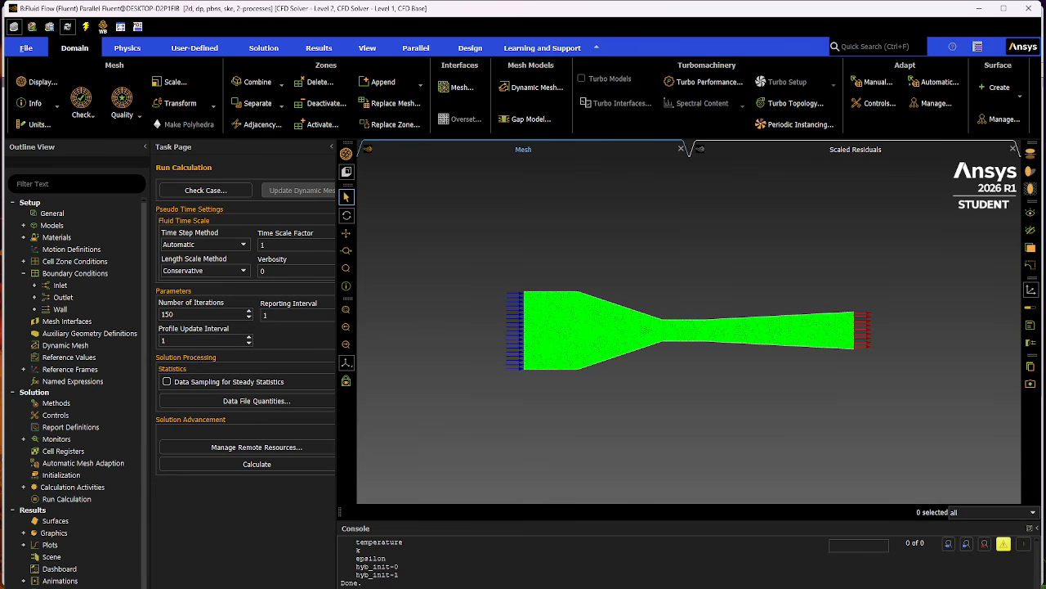
# Create filled Static Pressure contours on interior-surface_body, pressure_outlet, velocity_inlet and wind_tunnel_walls, keeping the plot and its legend unobstructed.
pyautogui.scroll(-1, 58, 533)
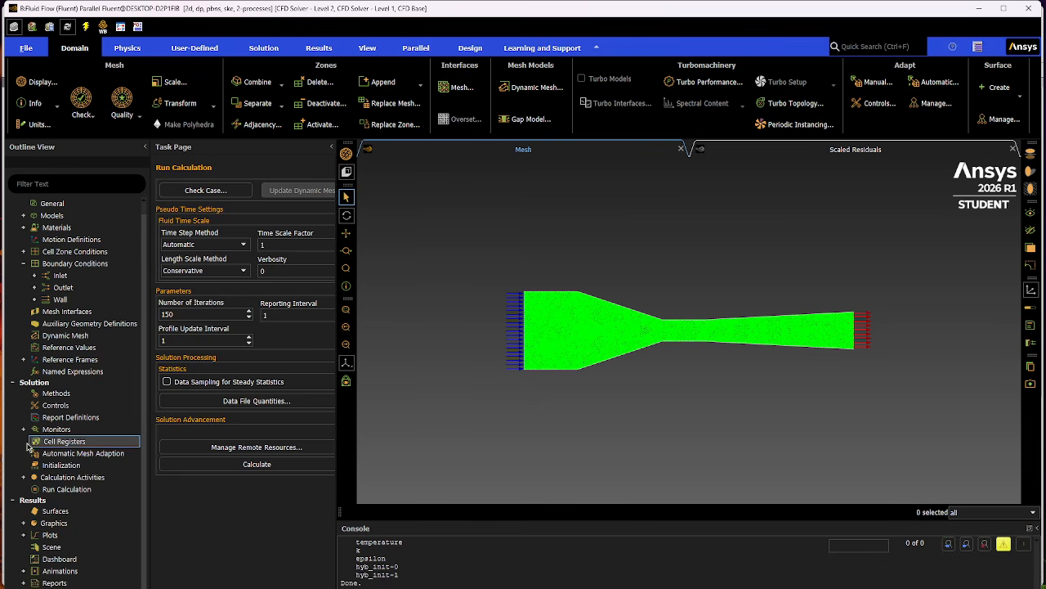
pyautogui.click(25, 523)
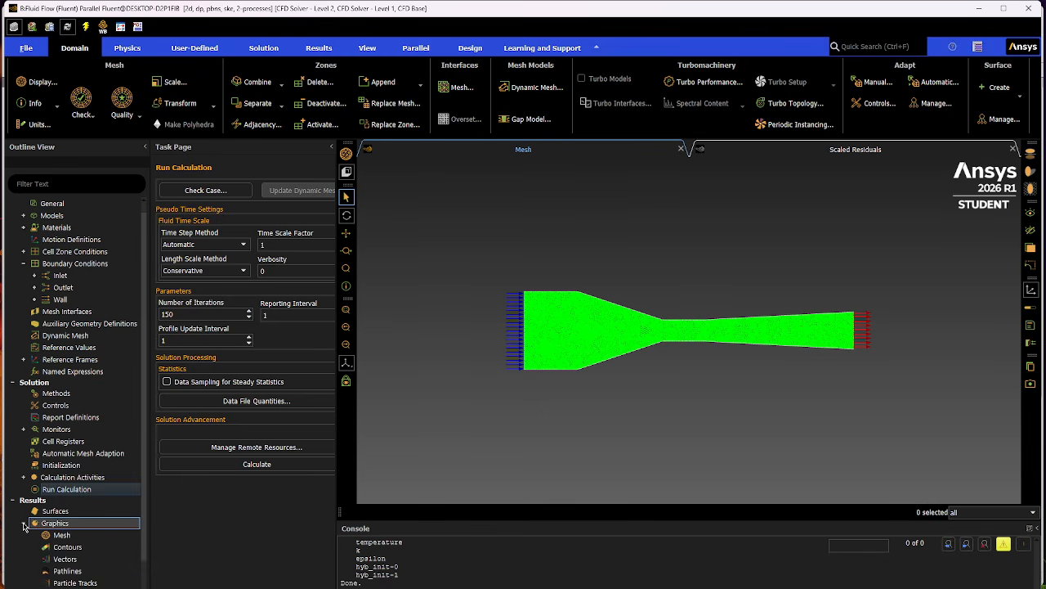
pyautogui.doubleClick(87, 547)
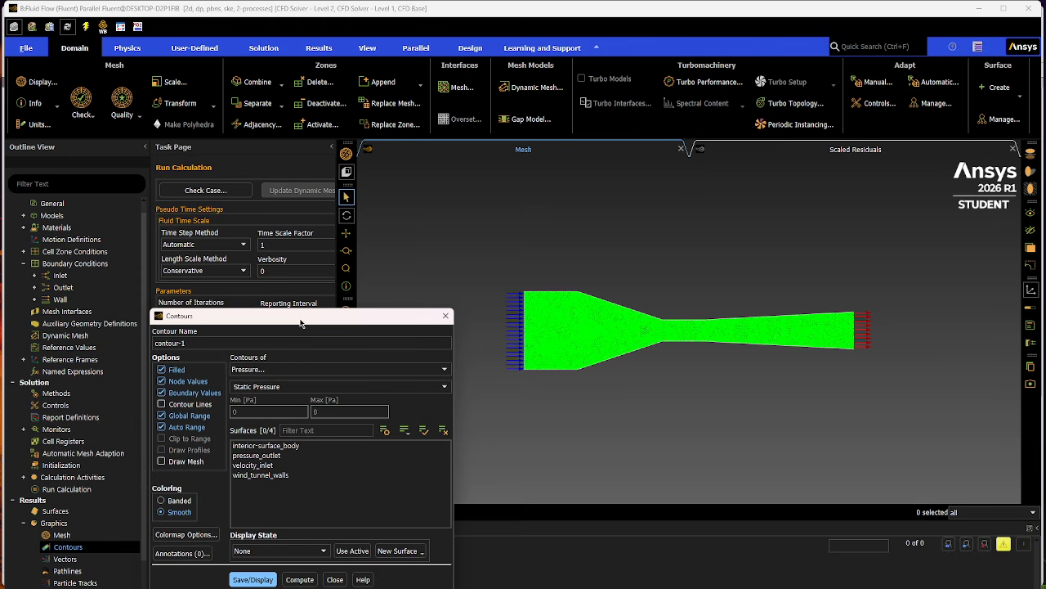
pyautogui.moveTo(300, 323); pyautogui.dragTo(527, 188)
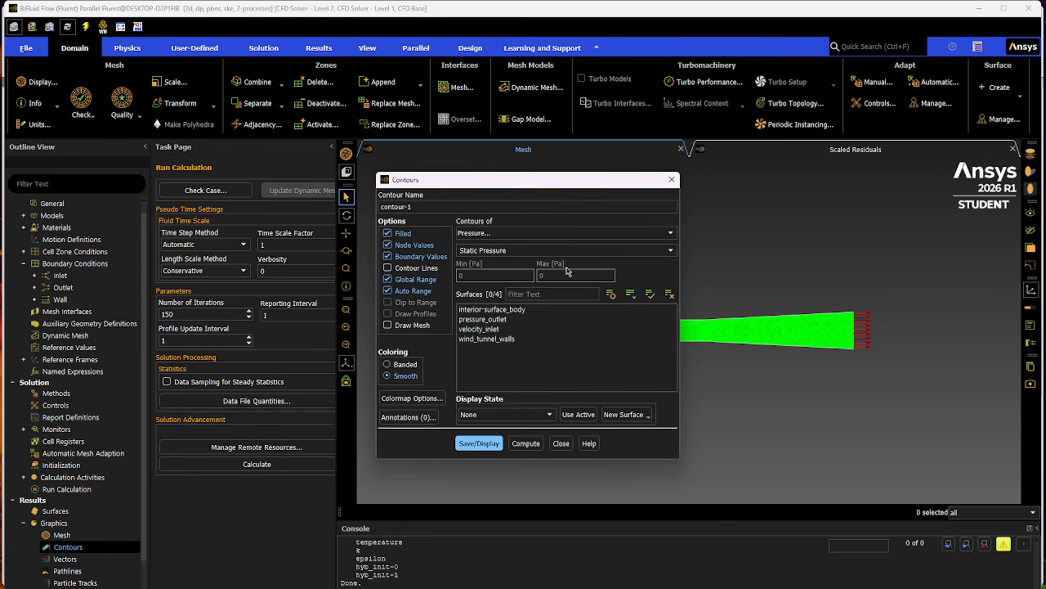
pyautogui.click(518, 311)
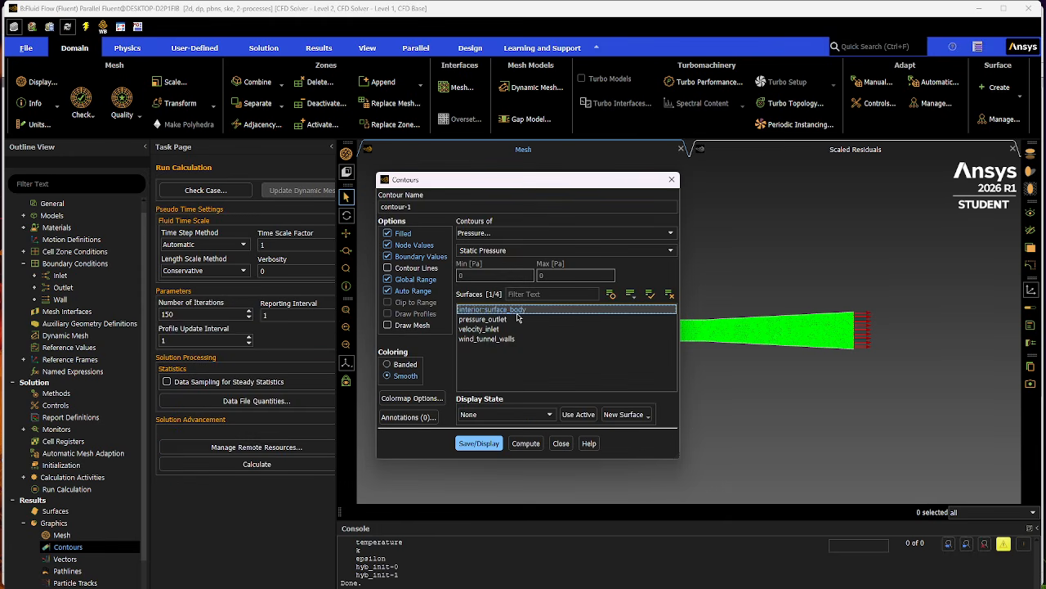
pyautogui.click(516, 319)
pyautogui.click(512, 328)
pyautogui.click(511, 338)
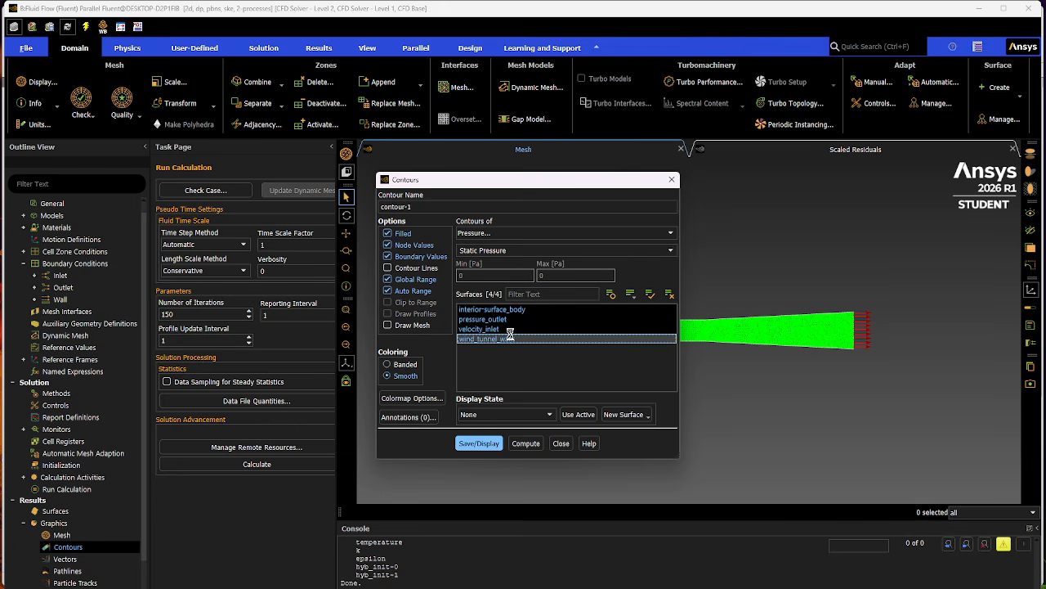
pyautogui.click(488, 446)
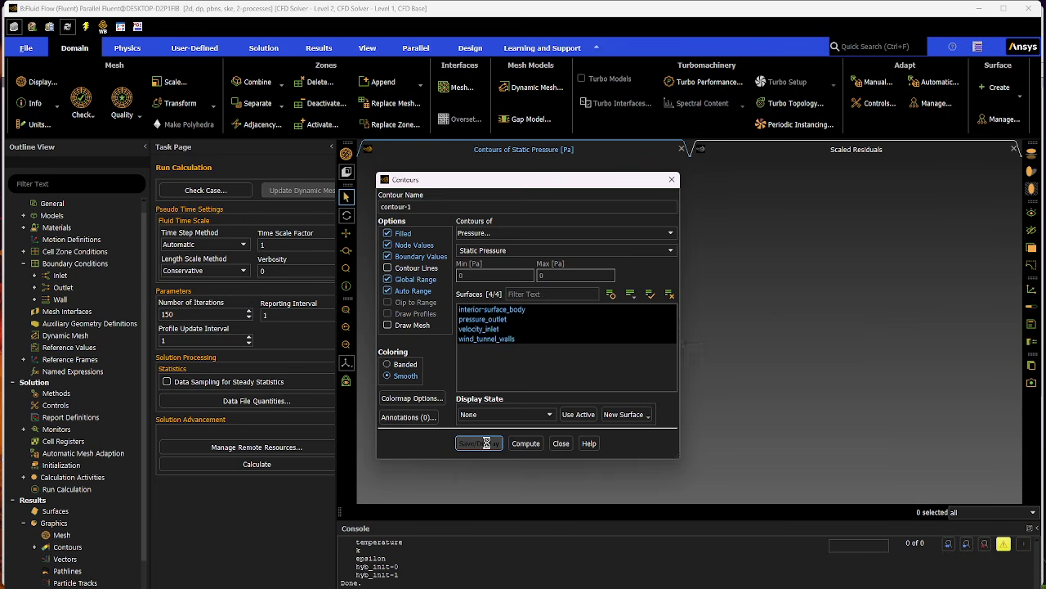
pyautogui.moveTo(547, 184); pyautogui.dragTo(271, 168)
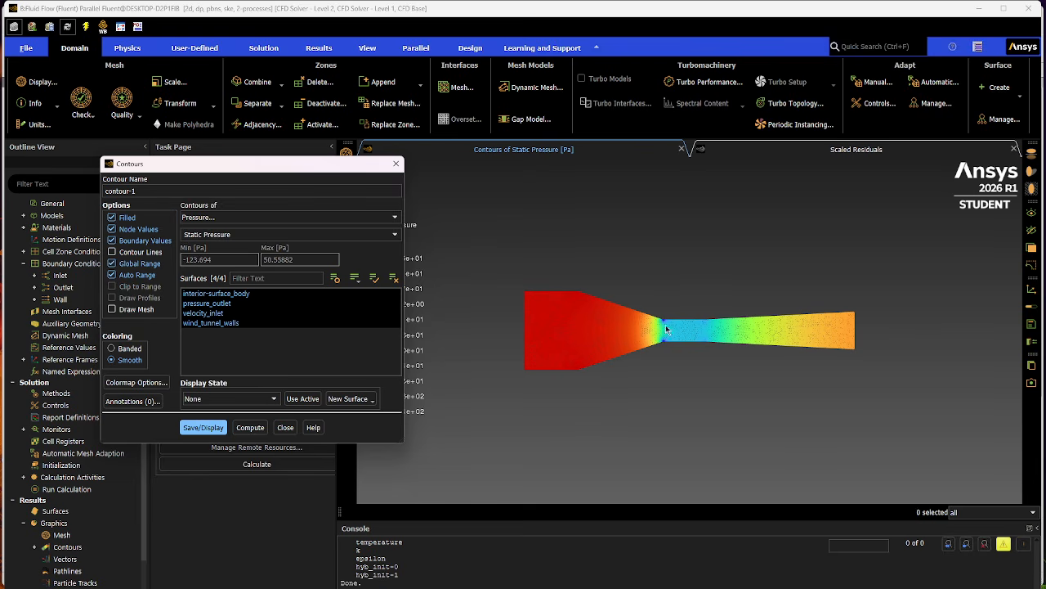
pyautogui.moveTo(257, 163); pyautogui.dragTo(186, 107)
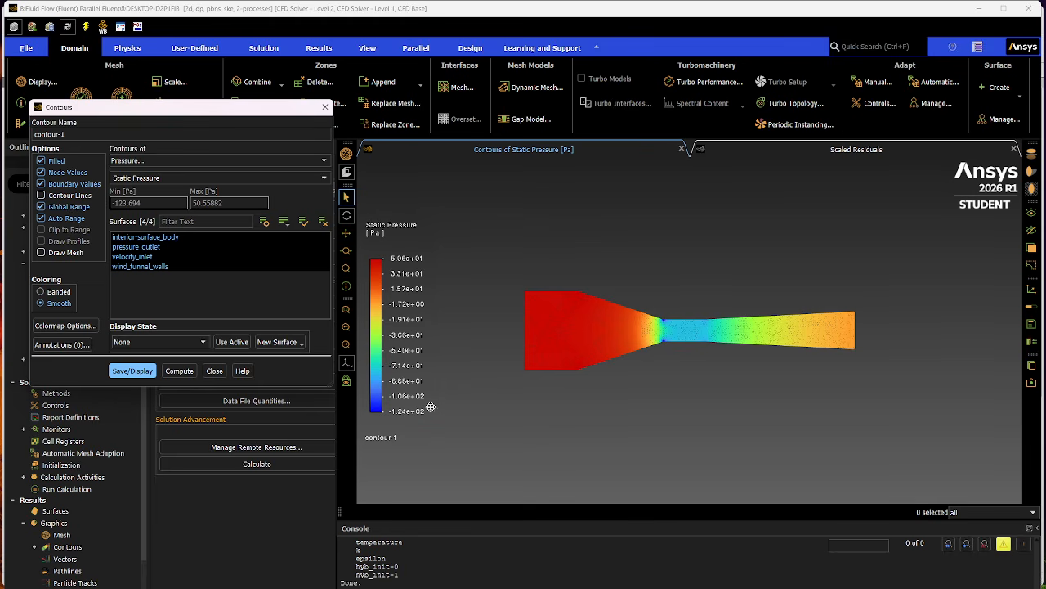
# Display the contours of Dynamic Pressure on the same surfaces.
pyautogui.click(168, 177)
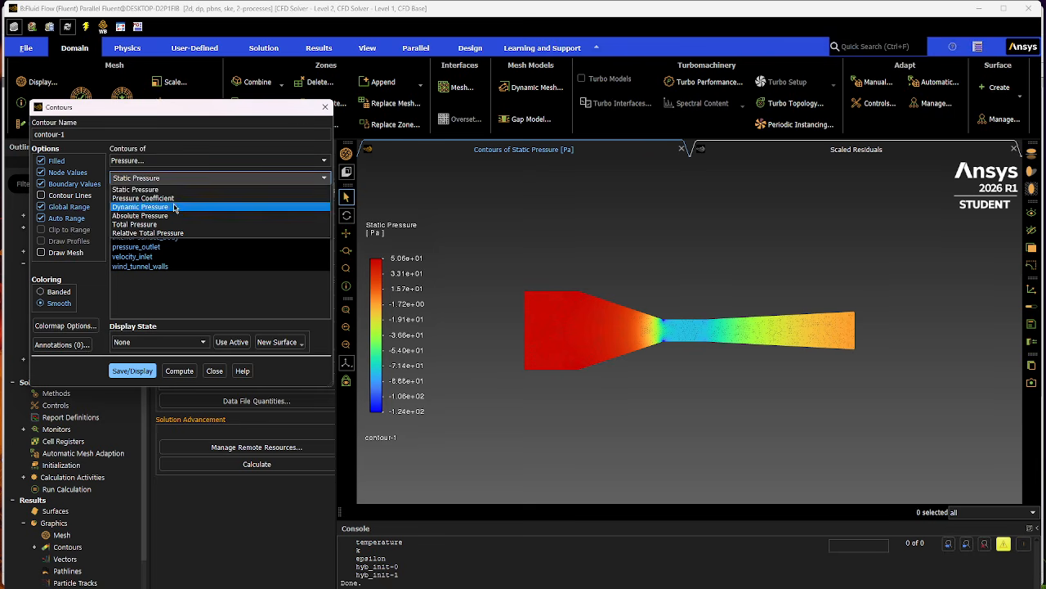
pyautogui.click(174, 207)
pyautogui.click(135, 359)
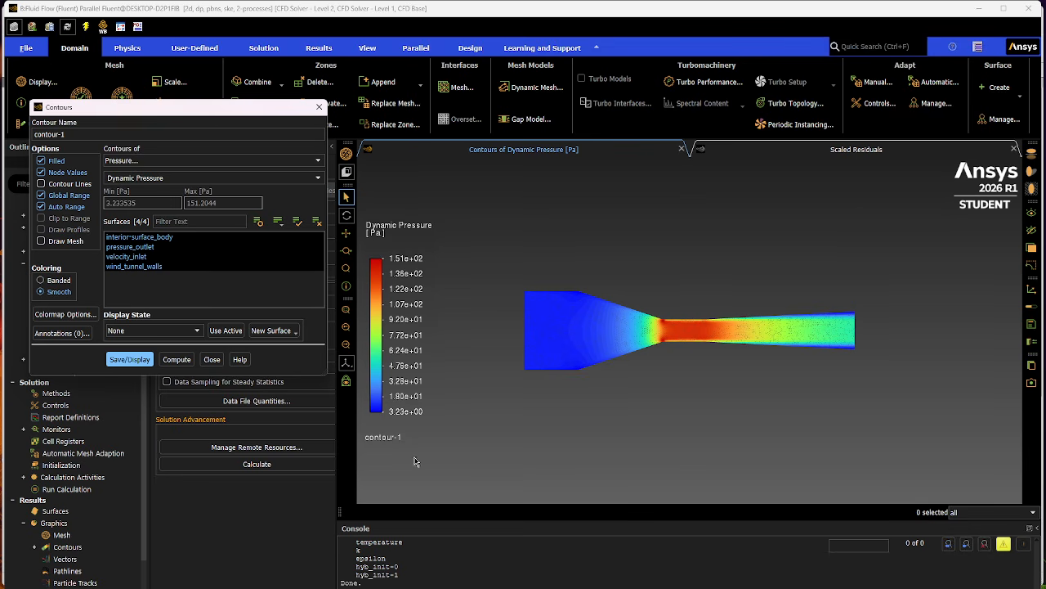
# Display the contours of Total Pressure on all four surfaces.
pyautogui.click(212, 179)
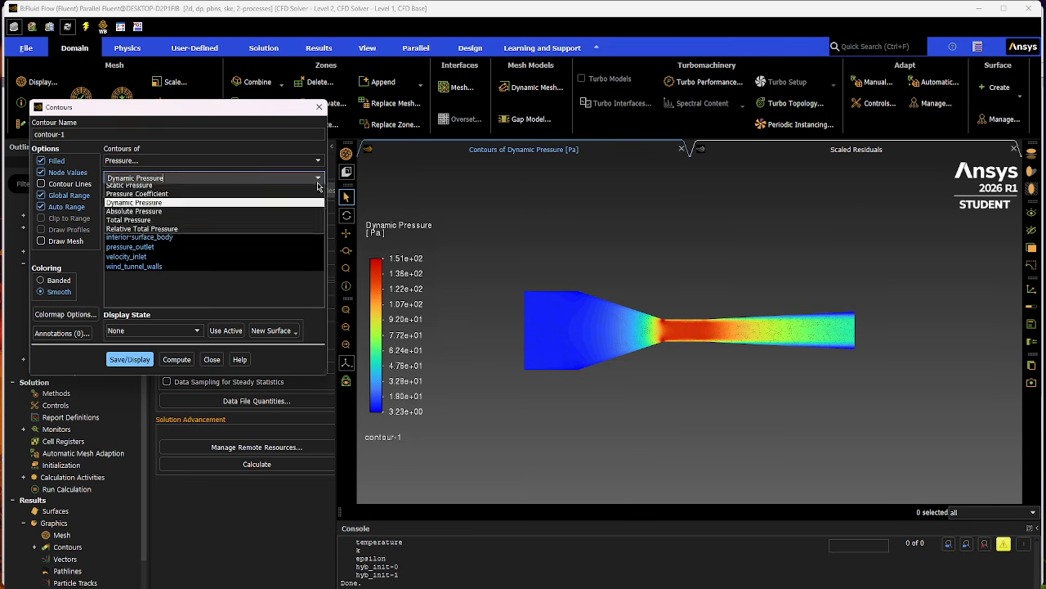
pyautogui.click(163, 224)
pyautogui.click(140, 371)
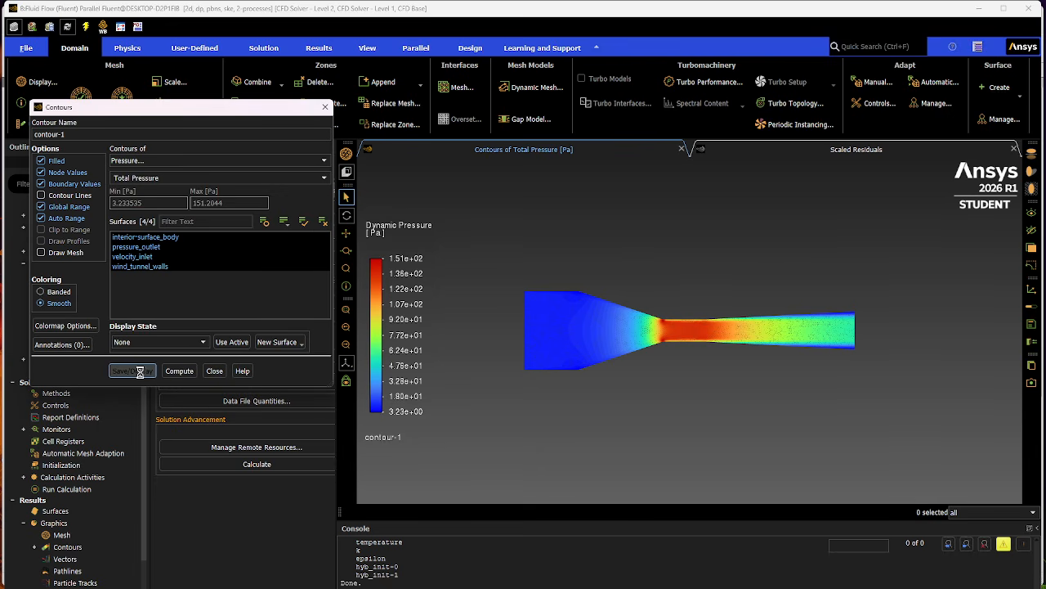
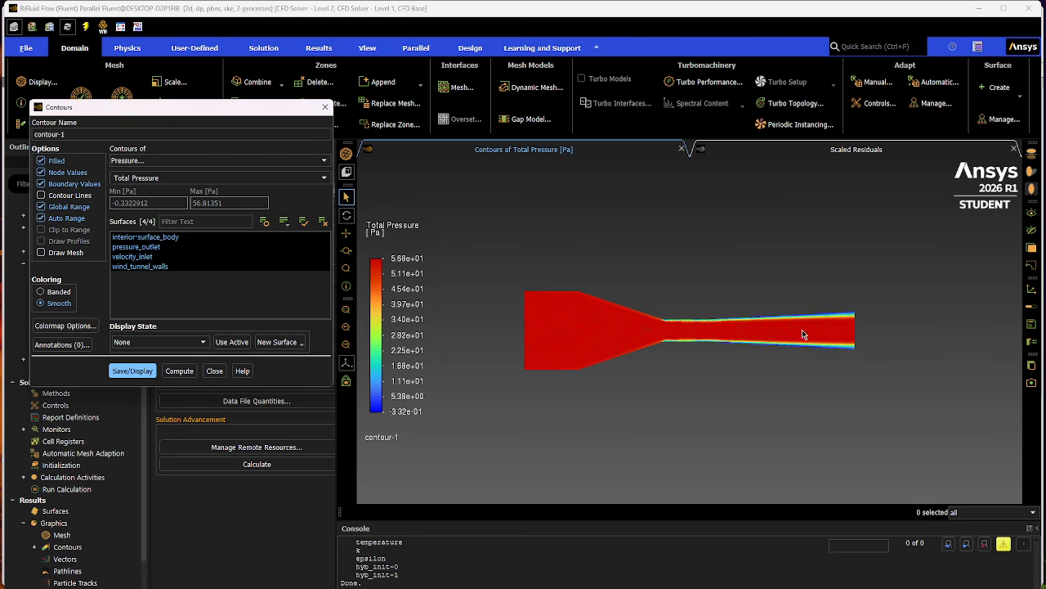
# Change the contour plot to Velocity Magnitude, display it and examine the flow through the throat and along its walls.
pyautogui.click(324, 160)
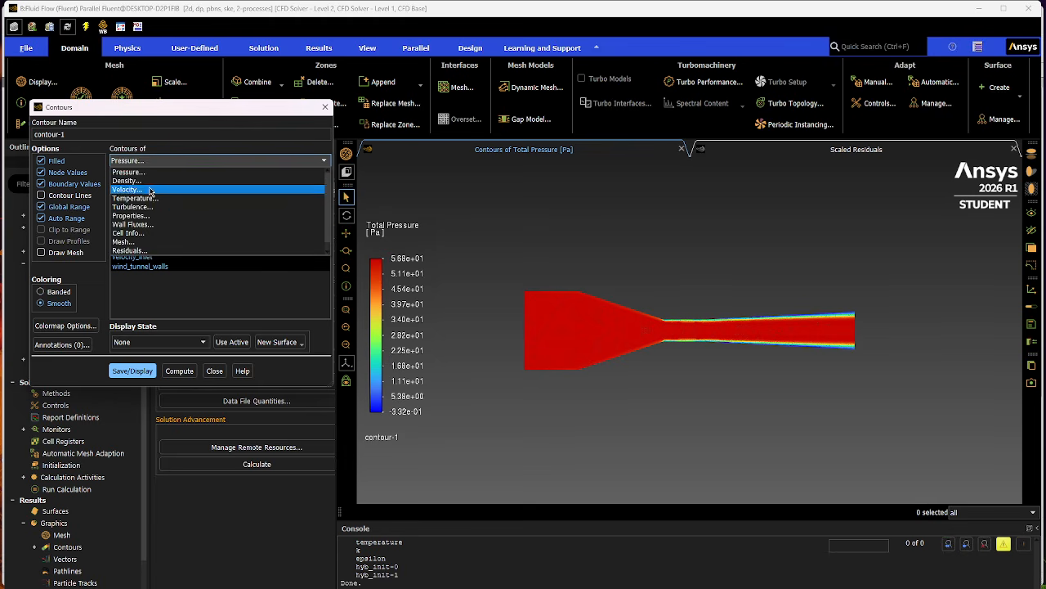
pyautogui.click(157, 189)
pyautogui.click(135, 373)
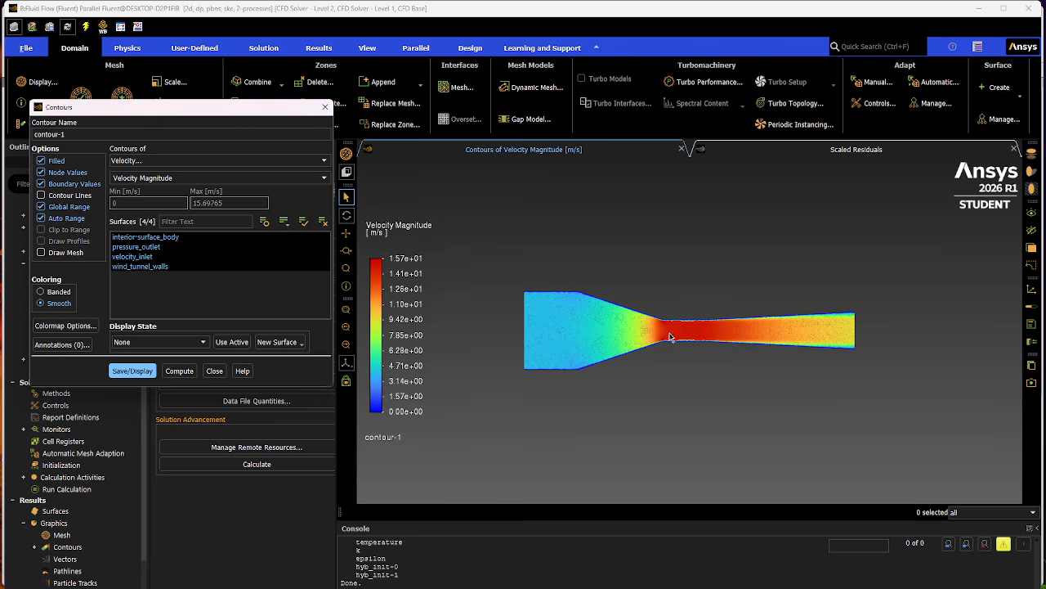
pyautogui.scroll(5, 670, 337)
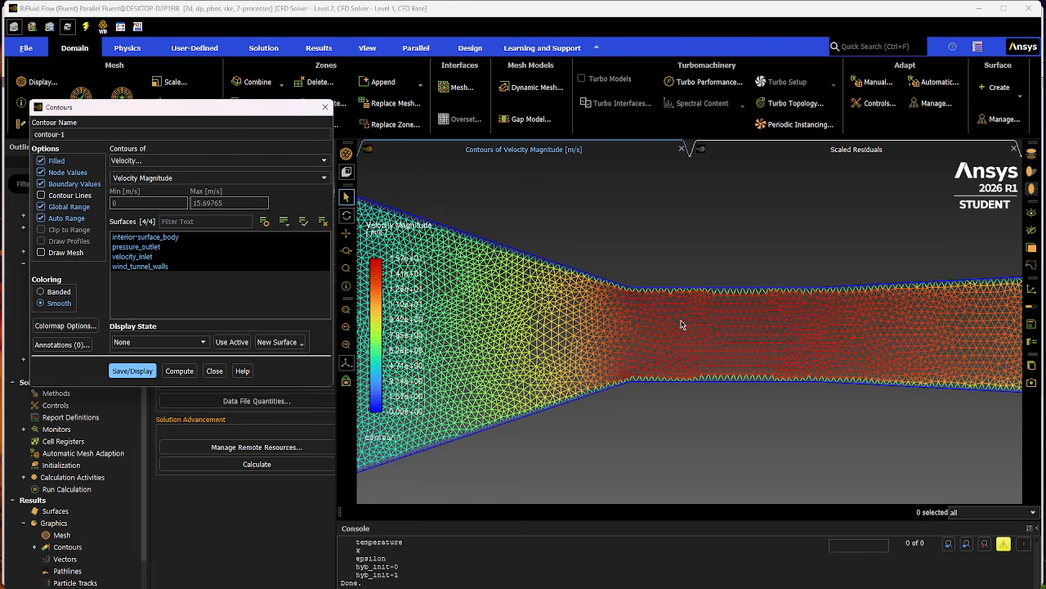
pyautogui.scroll(-1, 681, 324)
pyautogui.scroll(4, 638, 296)
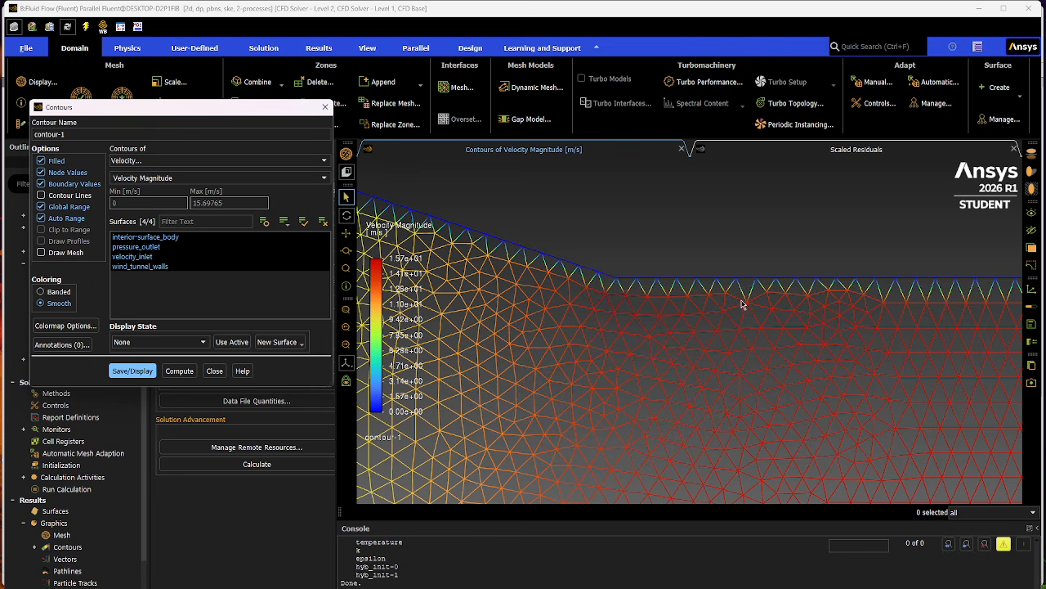
pyautogui.scroll(-6, 766, 309)
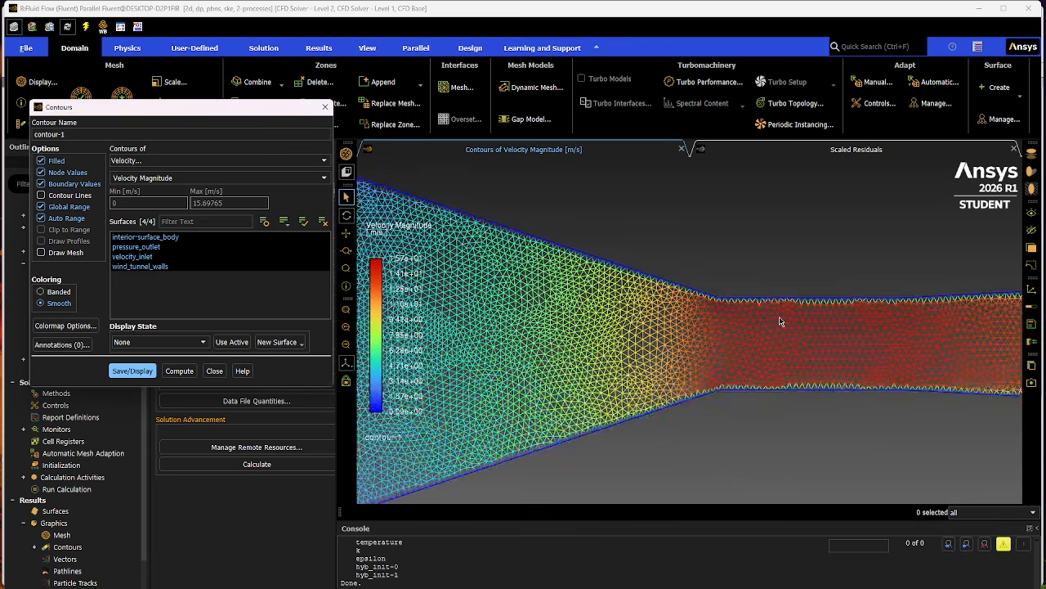
pyautogui.scroll(6, 955, 347)
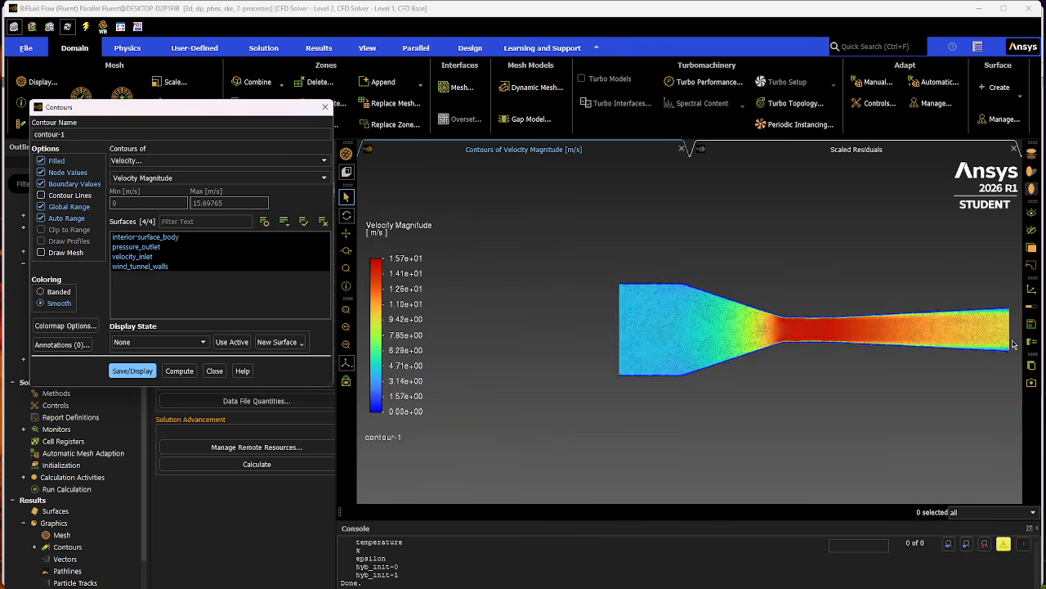
# Finish examining the velocity contours and start a new line/rake surface, keeping its settings clear of the results outline.
pyautogui.scroll(-4, 966, 347)
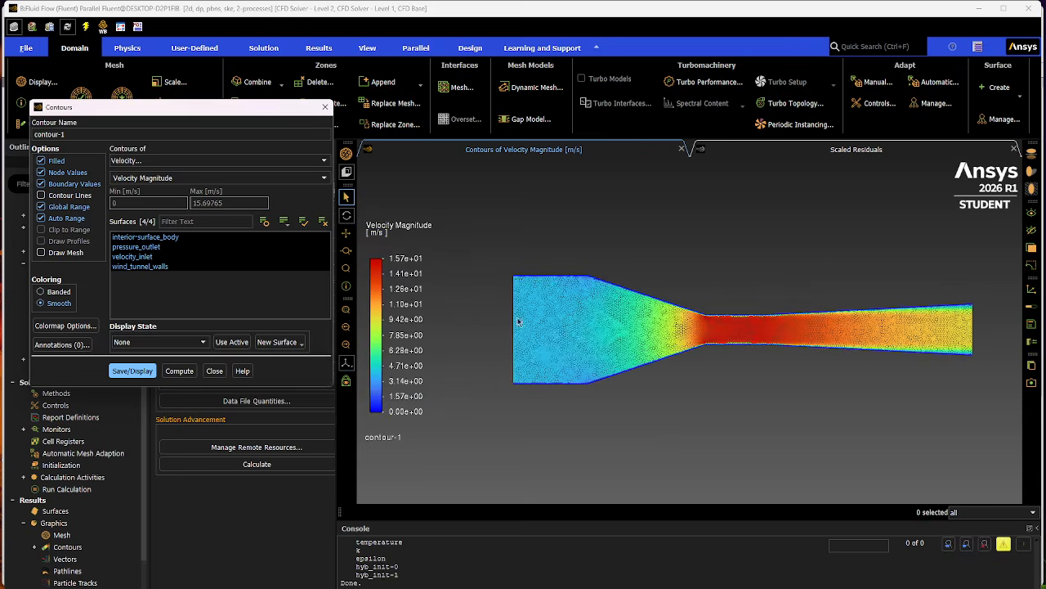
pyautogui.click(215, 372)
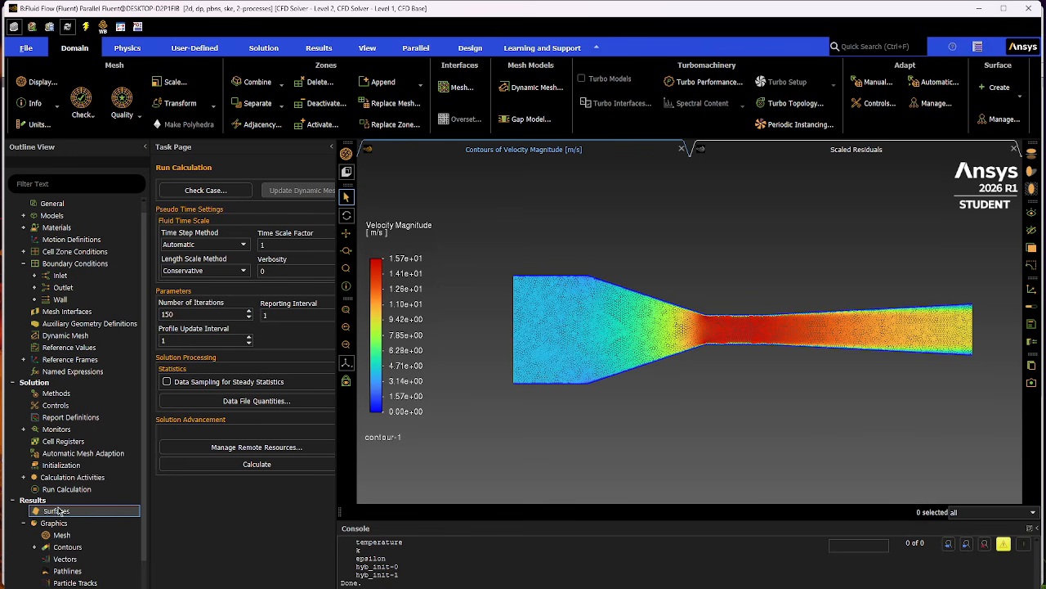
pyautogui.doubleClick(56, 511)
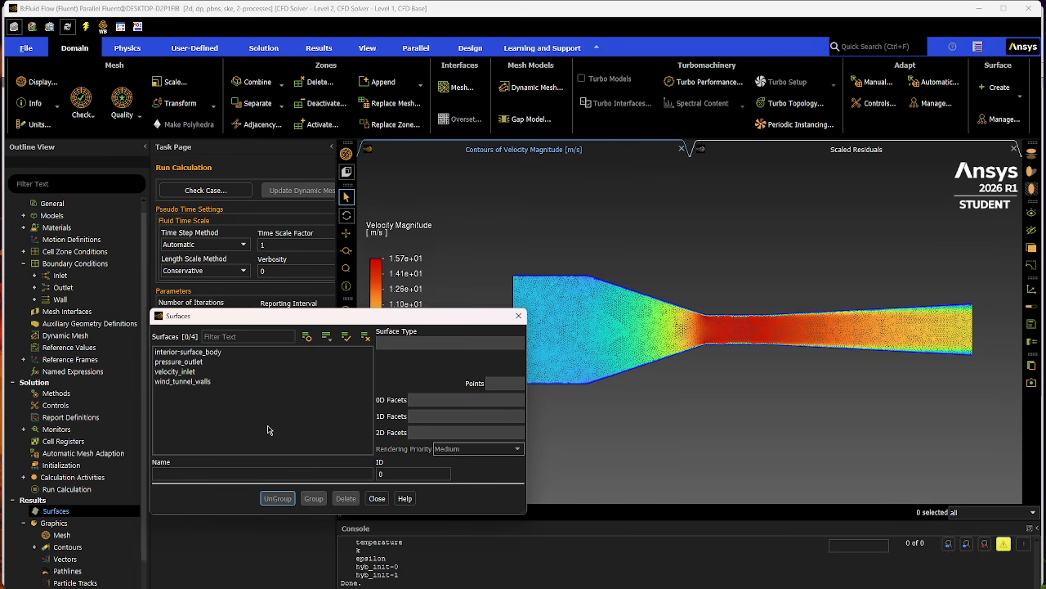
pyautogui.click(518, 316)
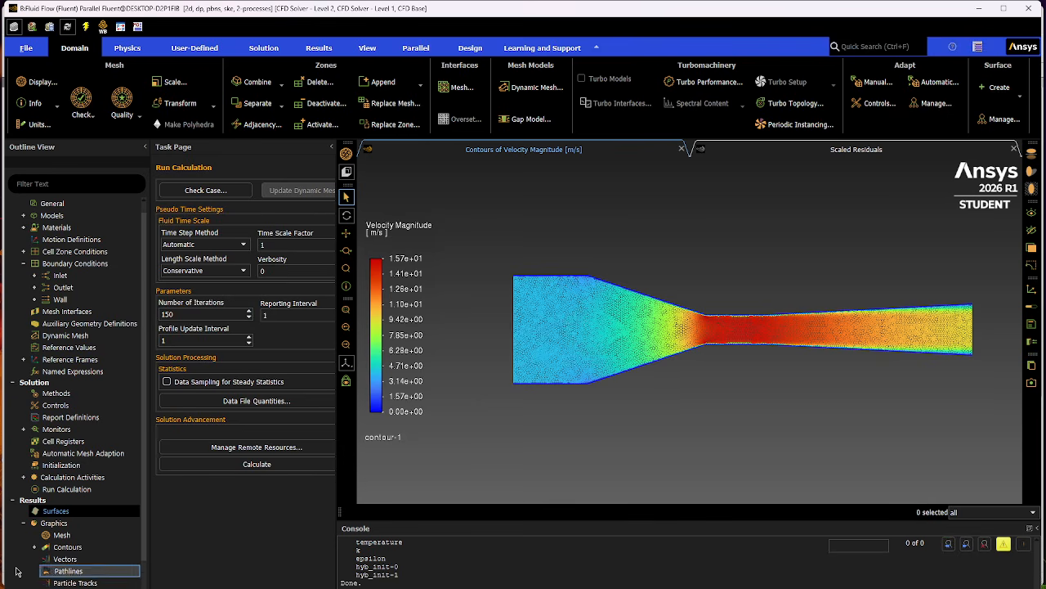
pyautogui.rightClick(51, 511)
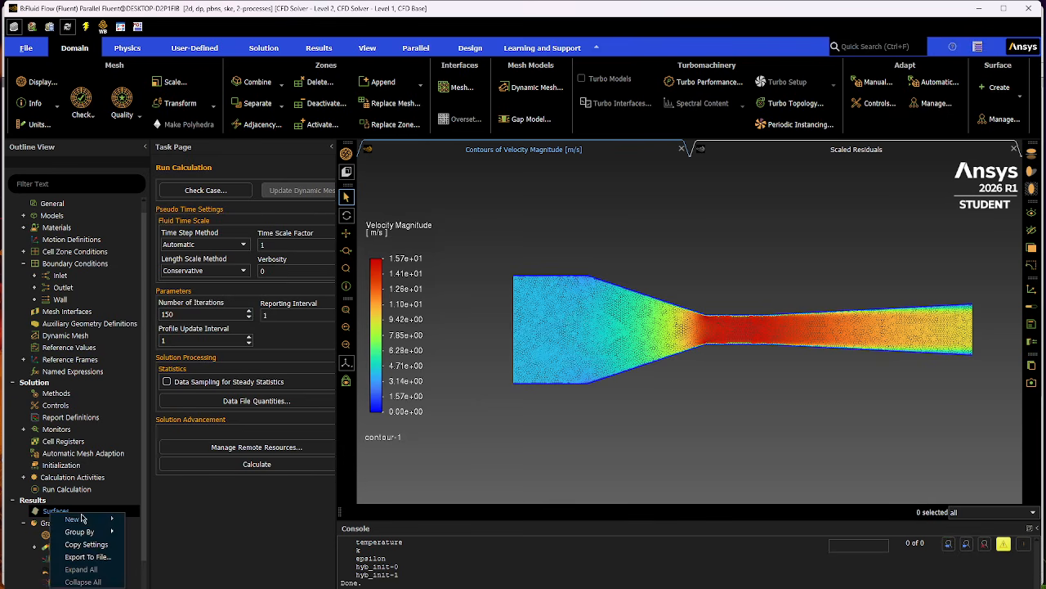
pyautogui.moveTo(73, 515)
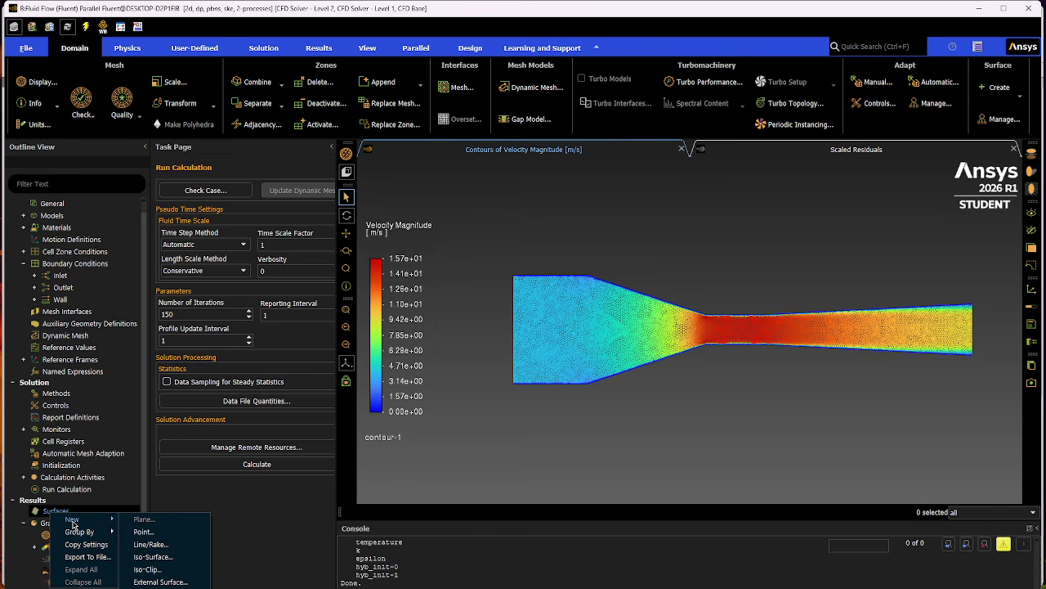
pyautogui.click(154, 545)
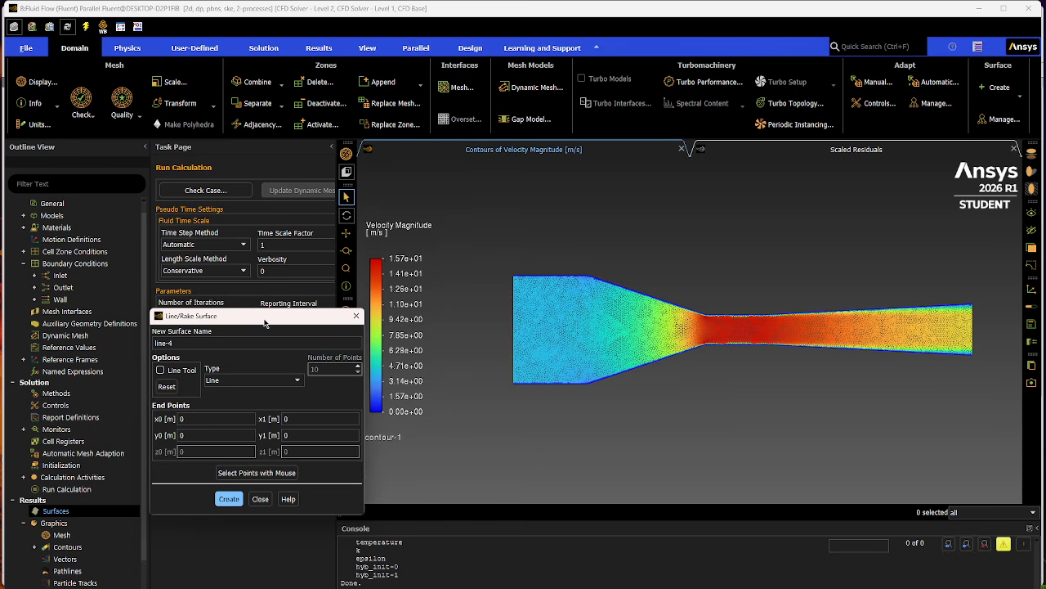
pyautogui.moveTo(266, 320); pyautogui.dragTo(444, 246)
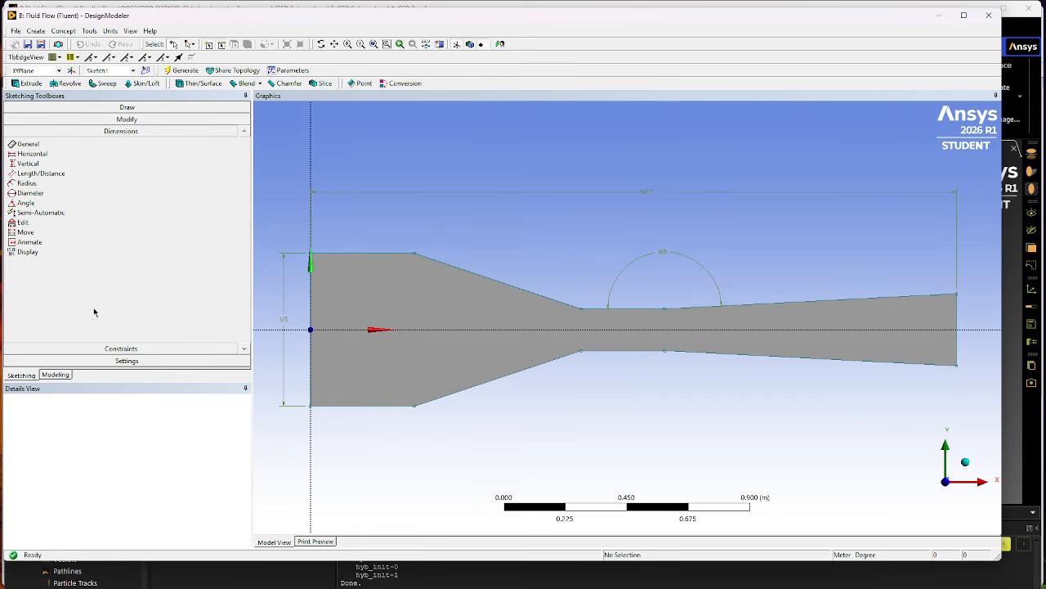
# Look up the tunnel's overall horizontal length among the Sketch1 dimensions in DesignModeler and return to Fluent.
pyautogui.click(56, 374)
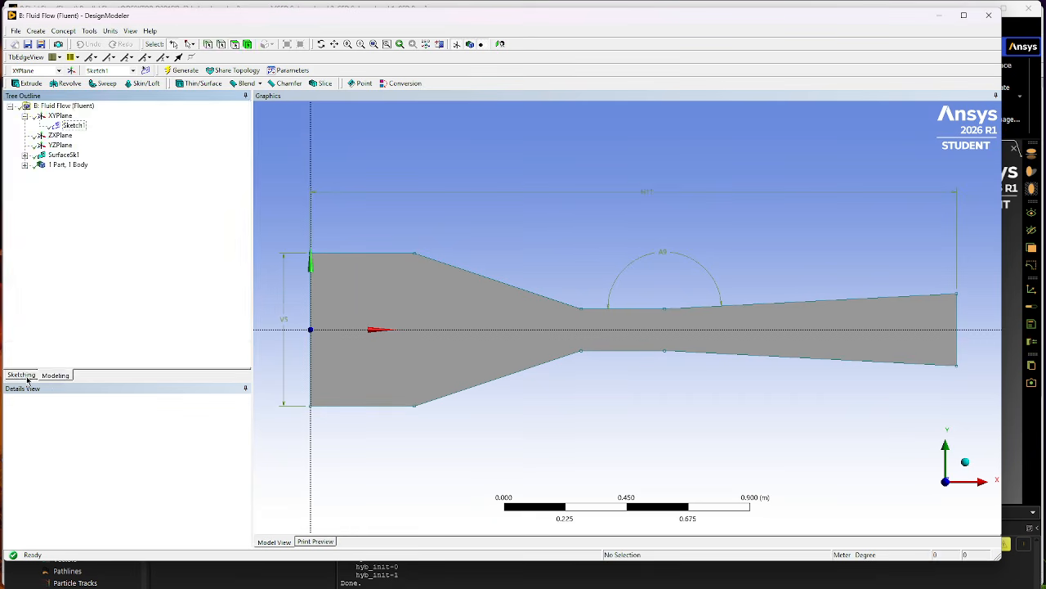
pyautogui.click(21, 375)
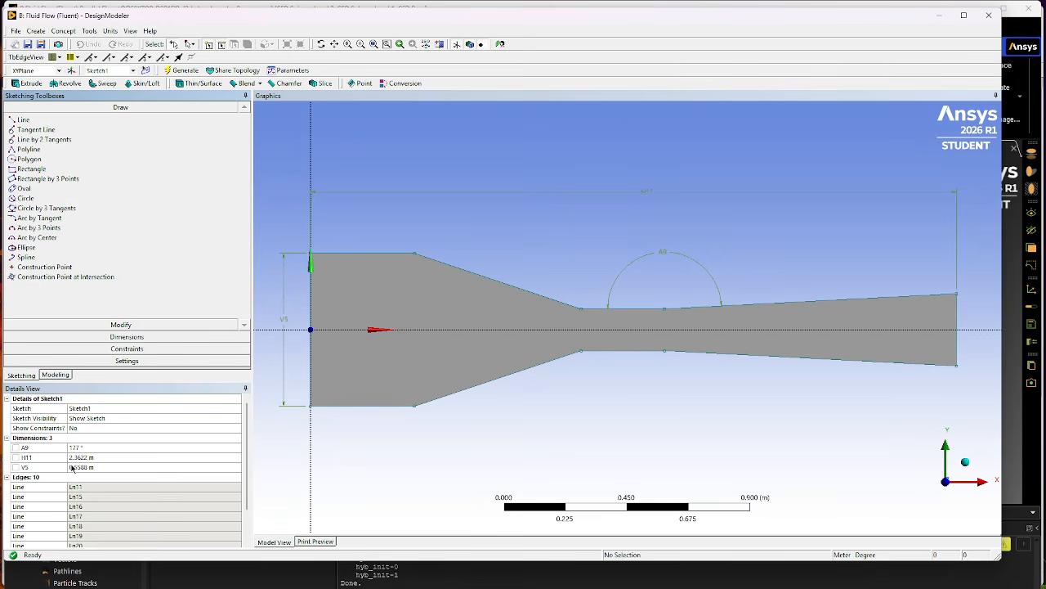
pyautogui.click(73, 458)
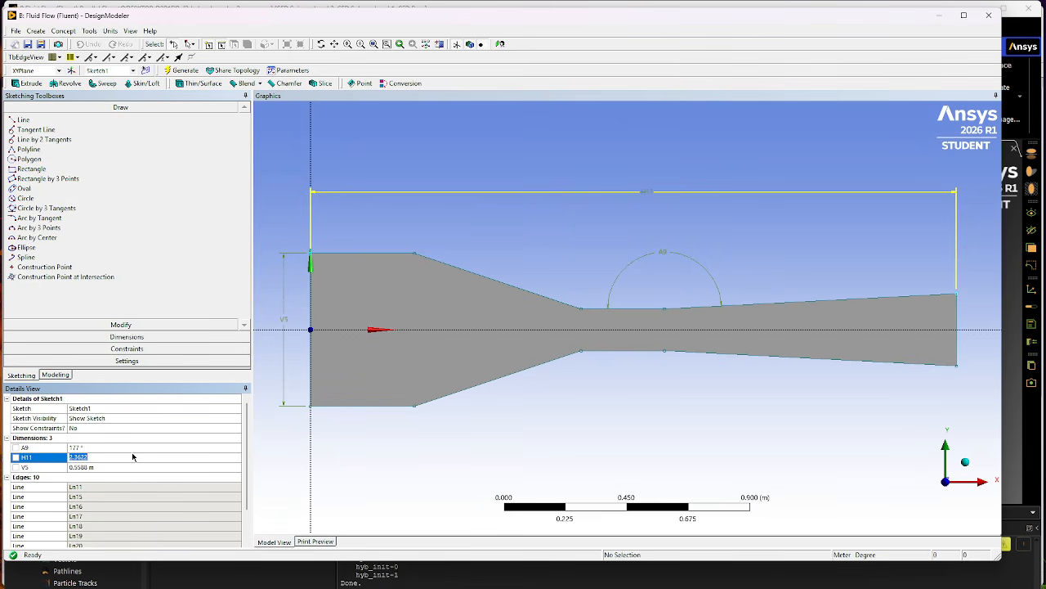
pyautogui.click(265, 471)
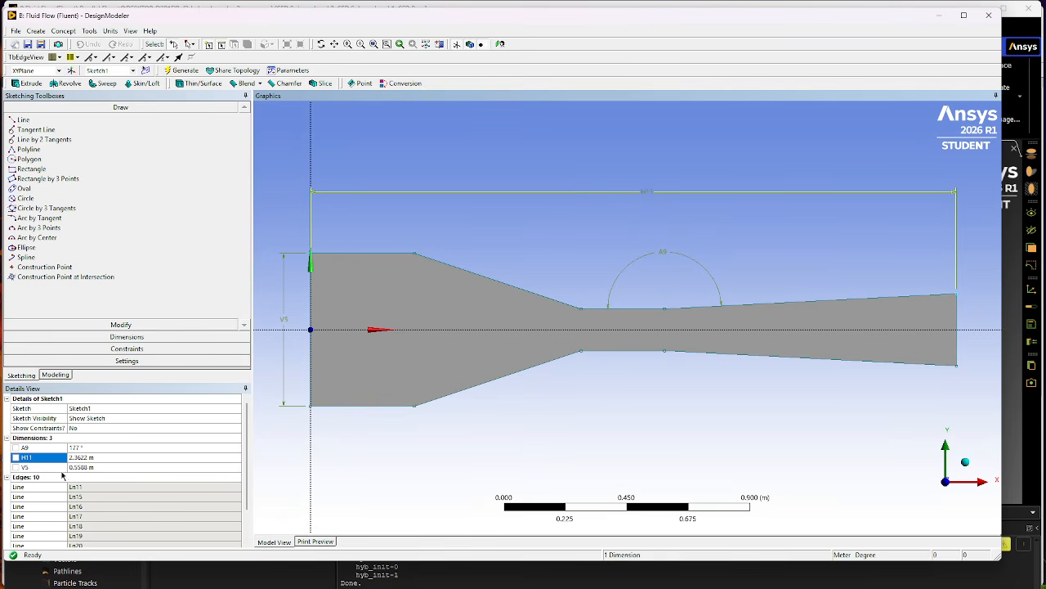
pyautogui.click(270, 576)
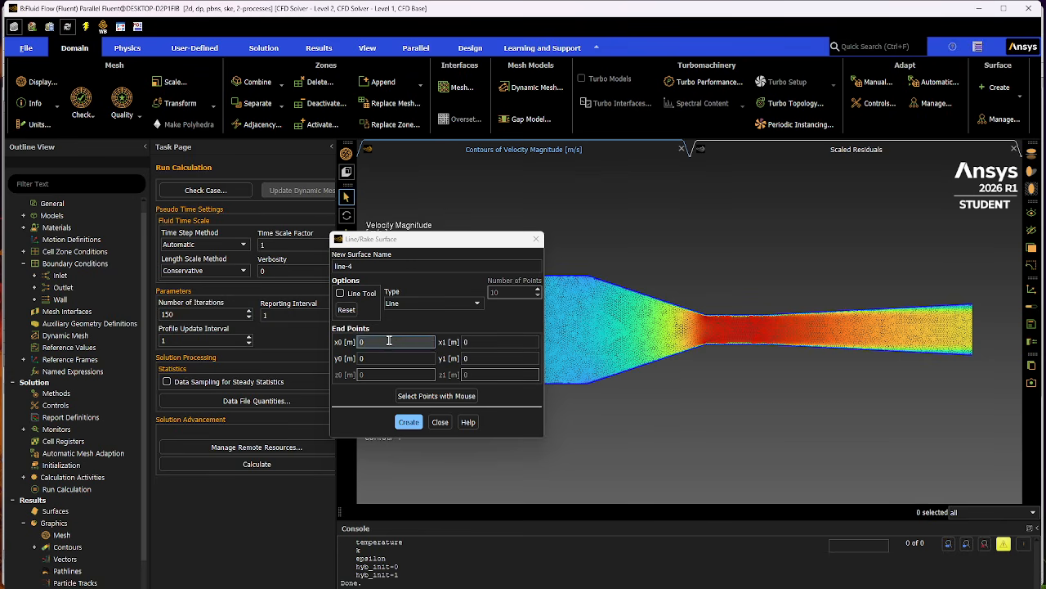
# Create a line surface along the tunnel's centreline from x 0 to 2.3622 m, with both y coordinates at 0.
pyautogui.click(479, 342)
pyautogui.press('BackSpace')
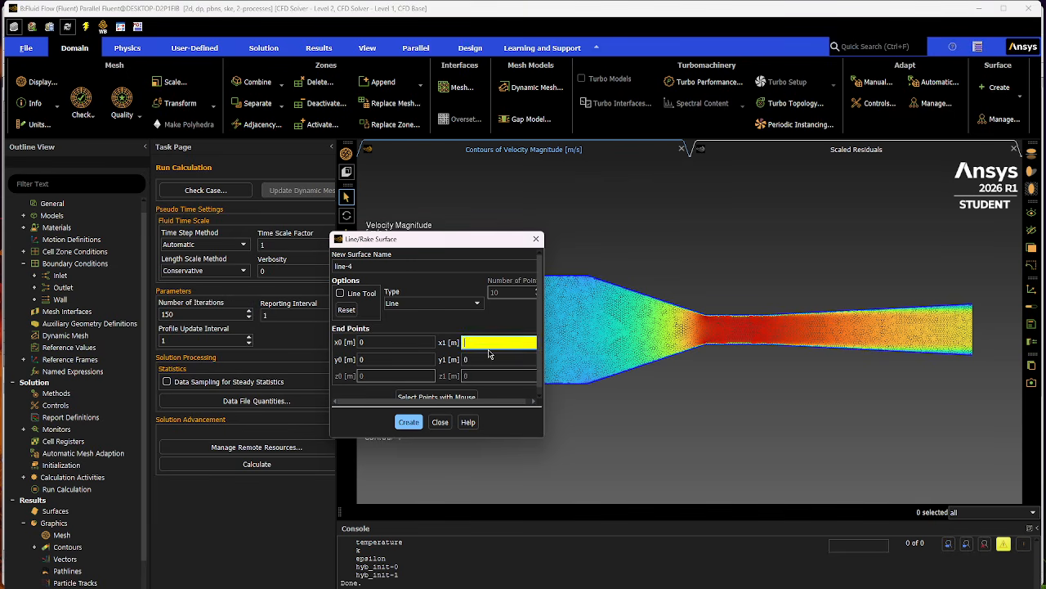
pyautogui.write('2.')
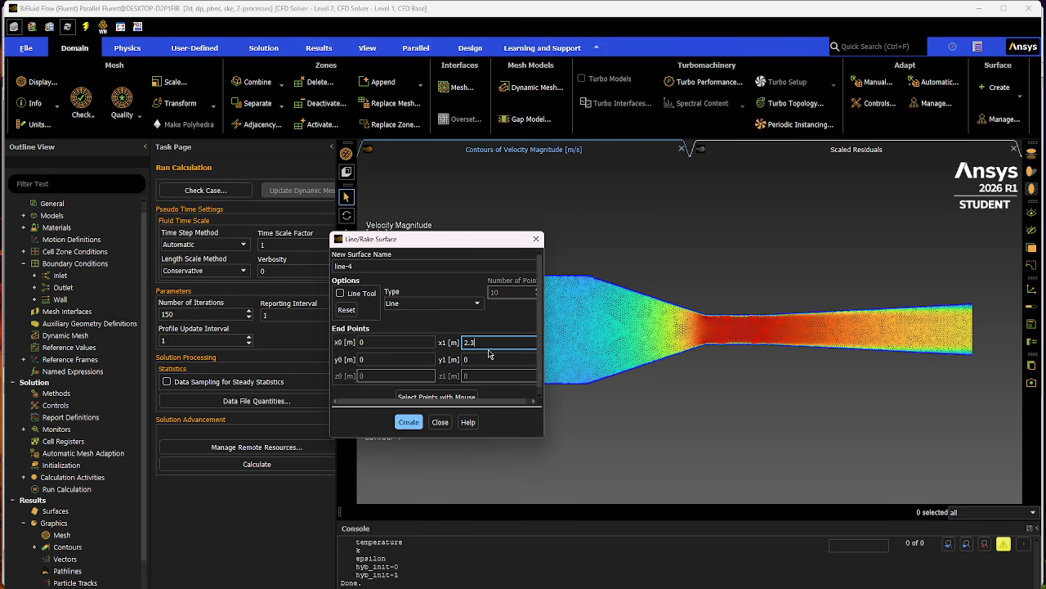
pyautogui.write('3622')
pyautogui.click(418, 423)
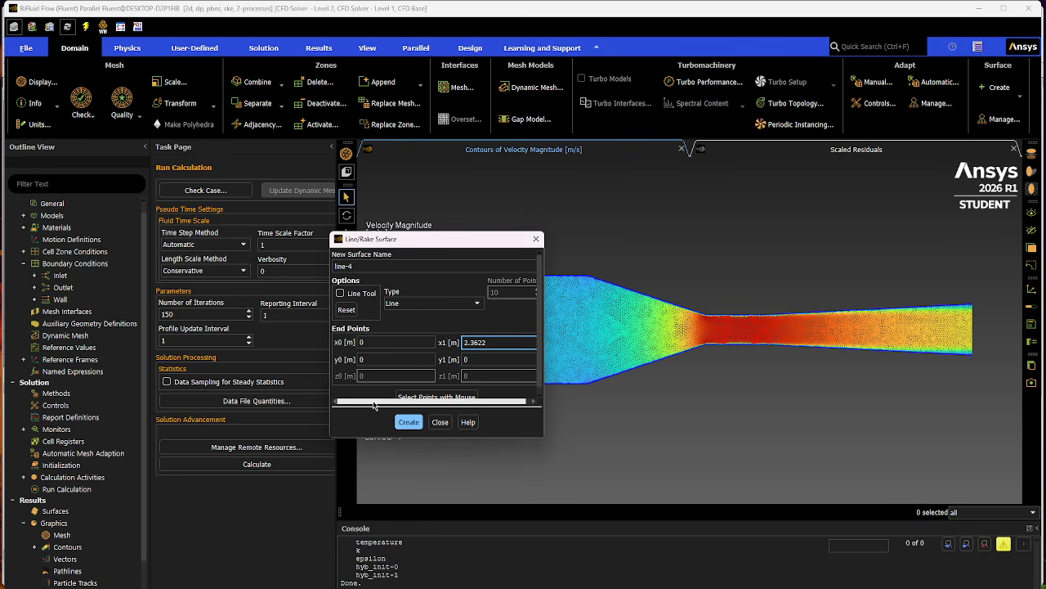
pyautogui.click(412, 424)
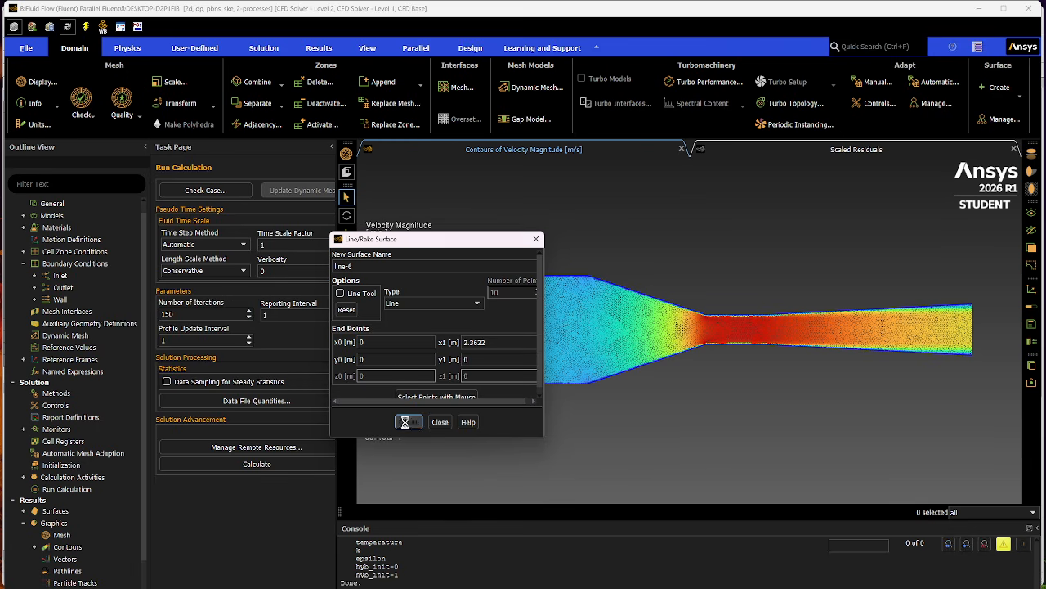
pyautogui.click(439, 422)
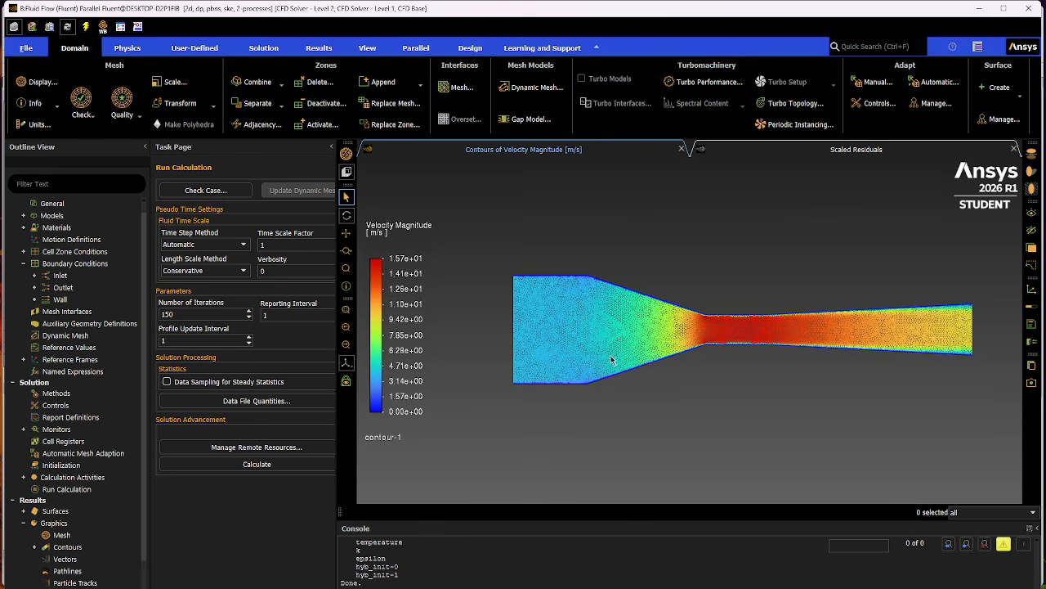
# Display contour-1's Velocity Magnitude on line-4 alone and again with wind_tunnel_walls added.
pyautogui.click(73, 548)
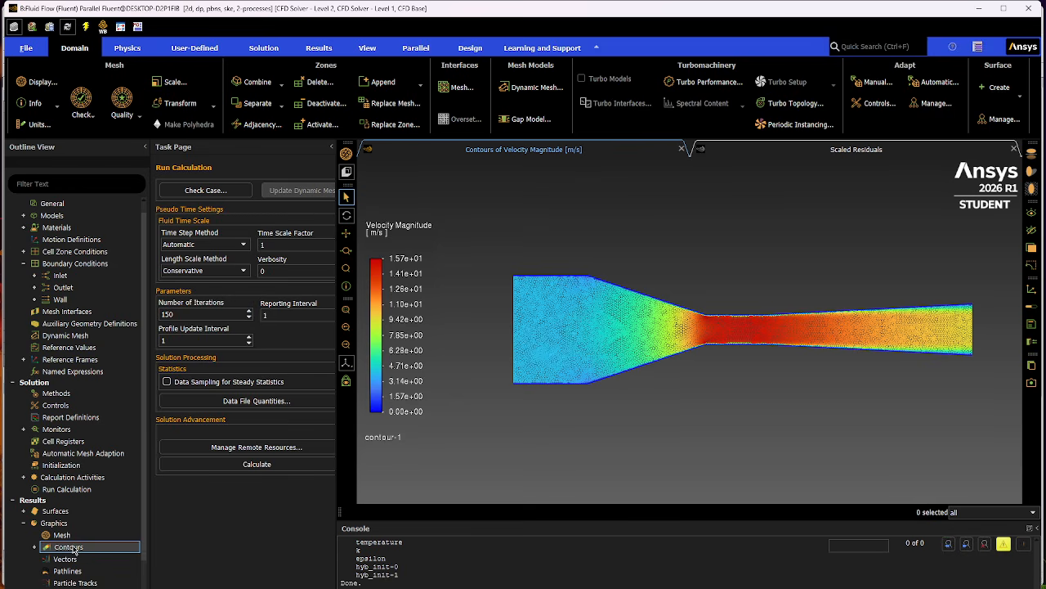
pyautogui.click(35, 547)
pyautogui.doubleClick(78, 558)
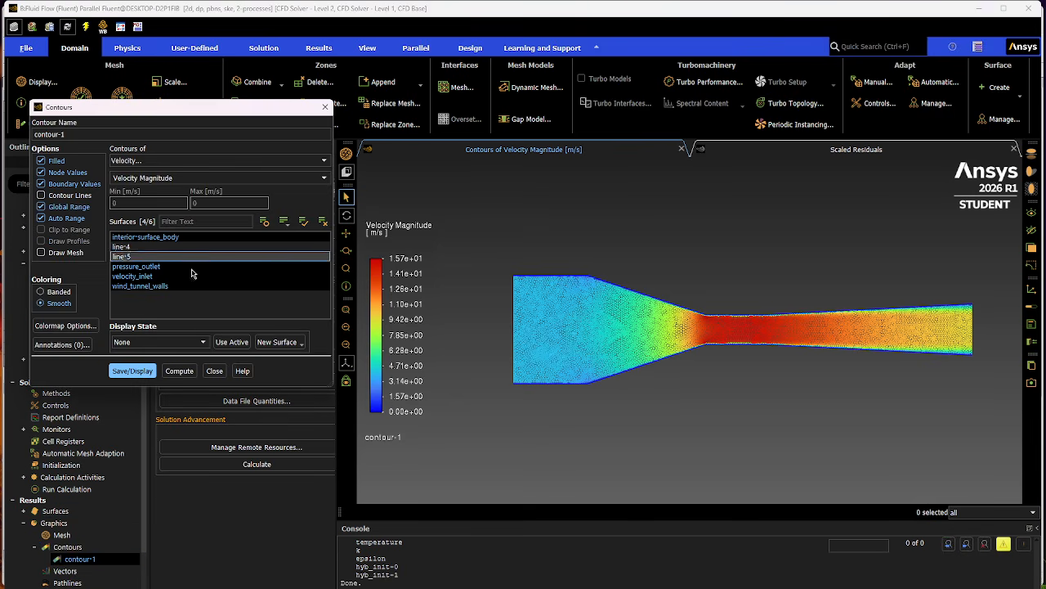
pyautogui.click(145, 238)
pyautogui.click(143, 267)
pyautogui.click(143, 277)
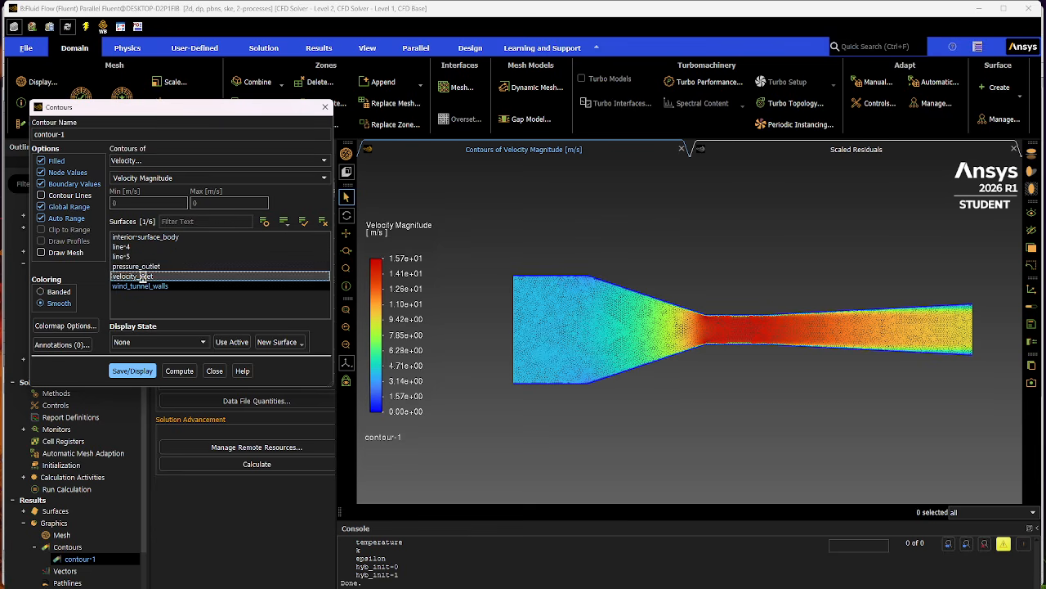
pyautogui.click(147, 284)
pyautogui.click(139, 246)
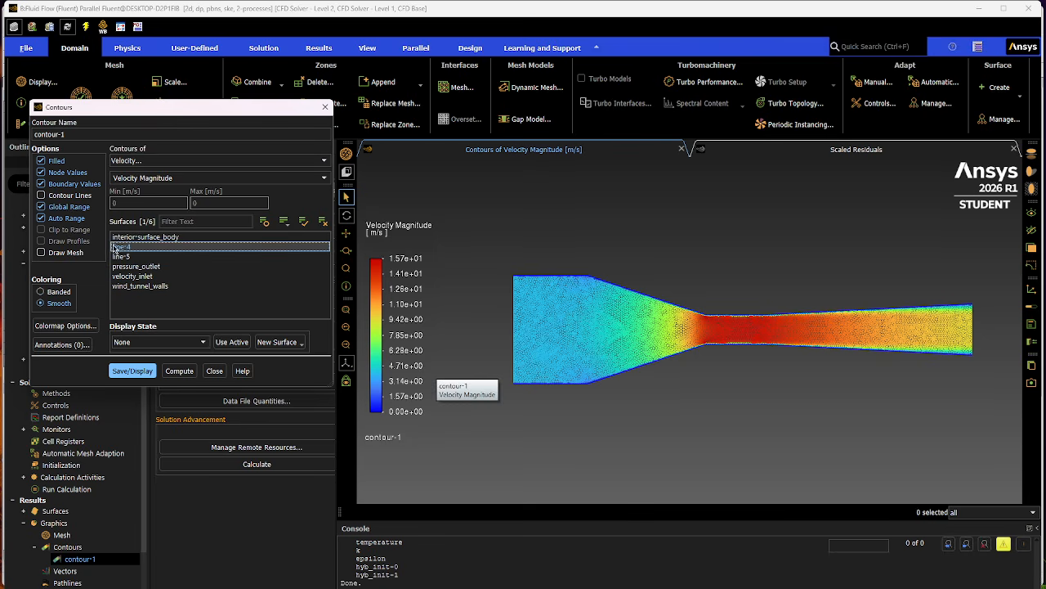
pyautogui.click(120, 372)
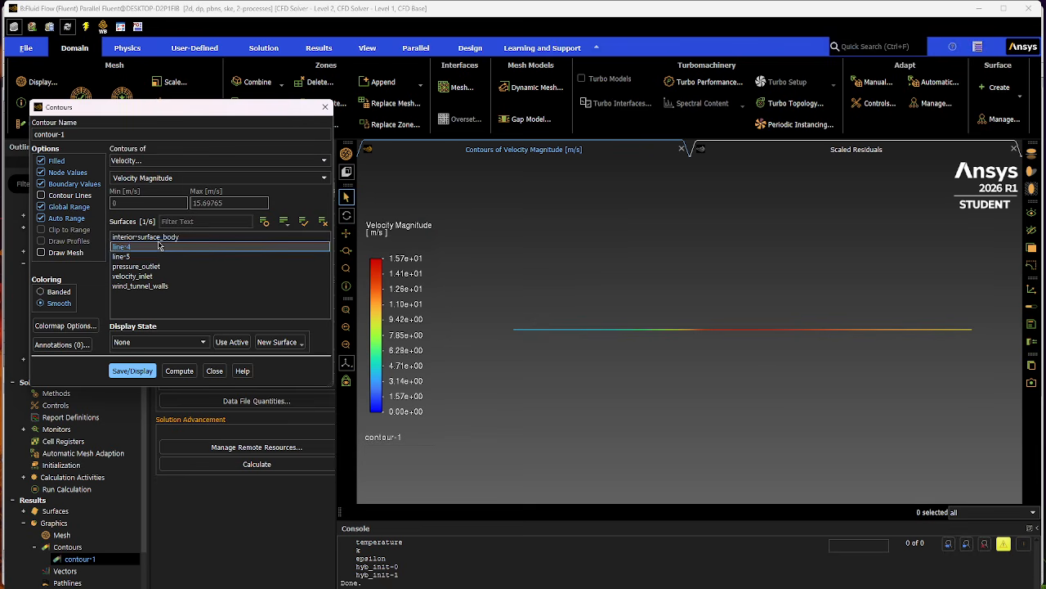
pyautogui.click(159, 287)
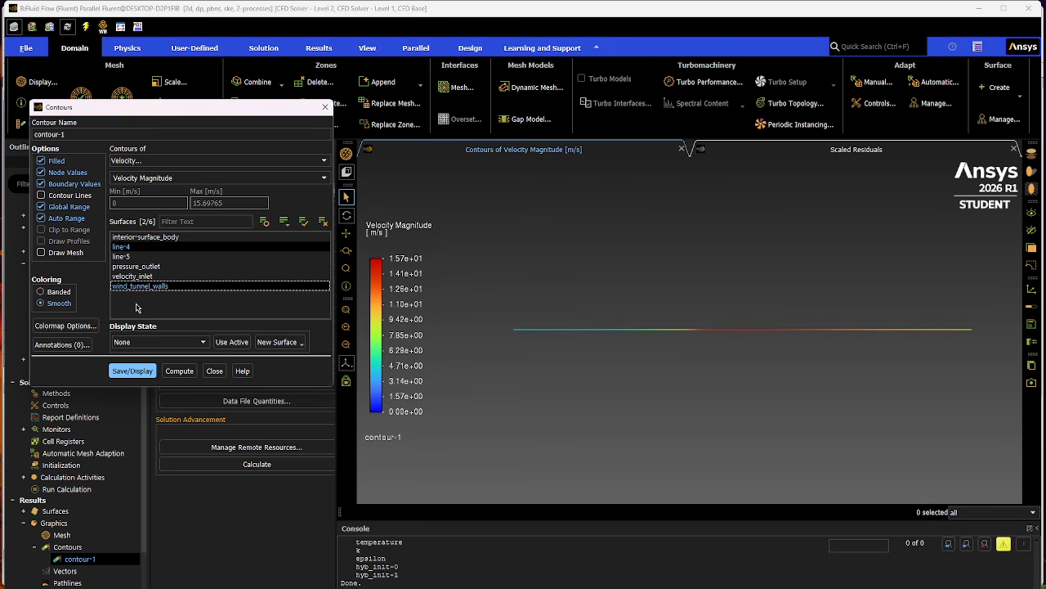
pyautogui.click(143, 375)
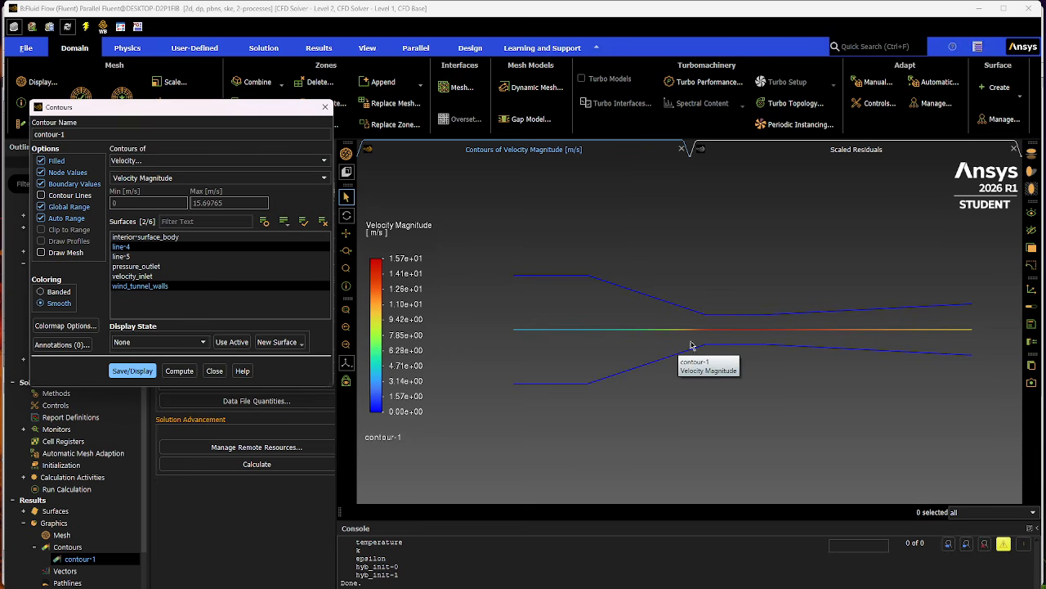
# Restore contour-1 to interior-surface_body, pressure_outlet, velocity_inlet and wind_tunnel_walls without the line surface, display it and close its settings.
pyautogui.click(168, 286)
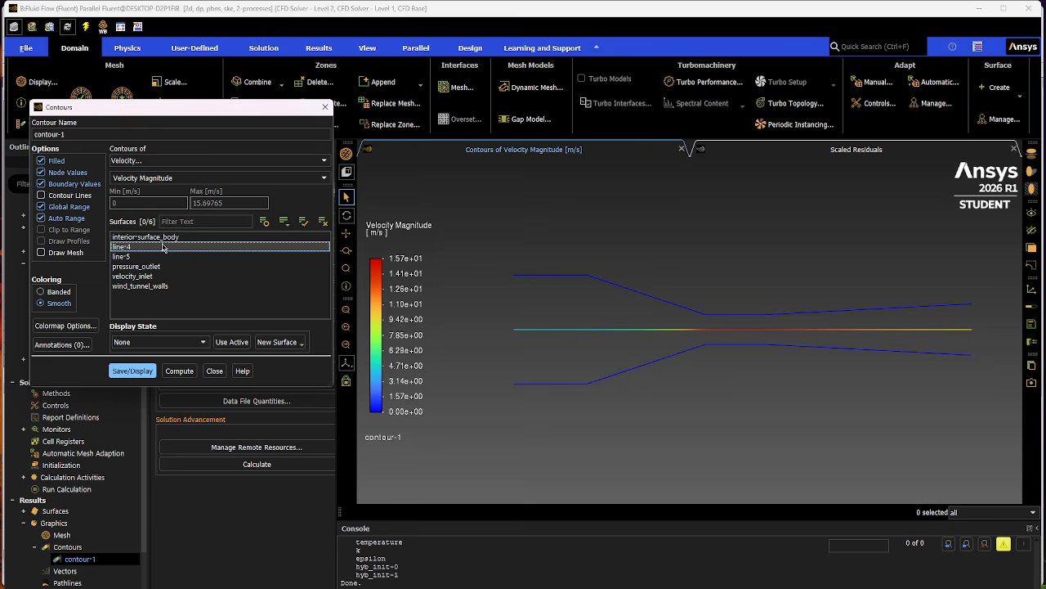
pyautogui.click(195, 236)
pyautogui.click(161, 266)
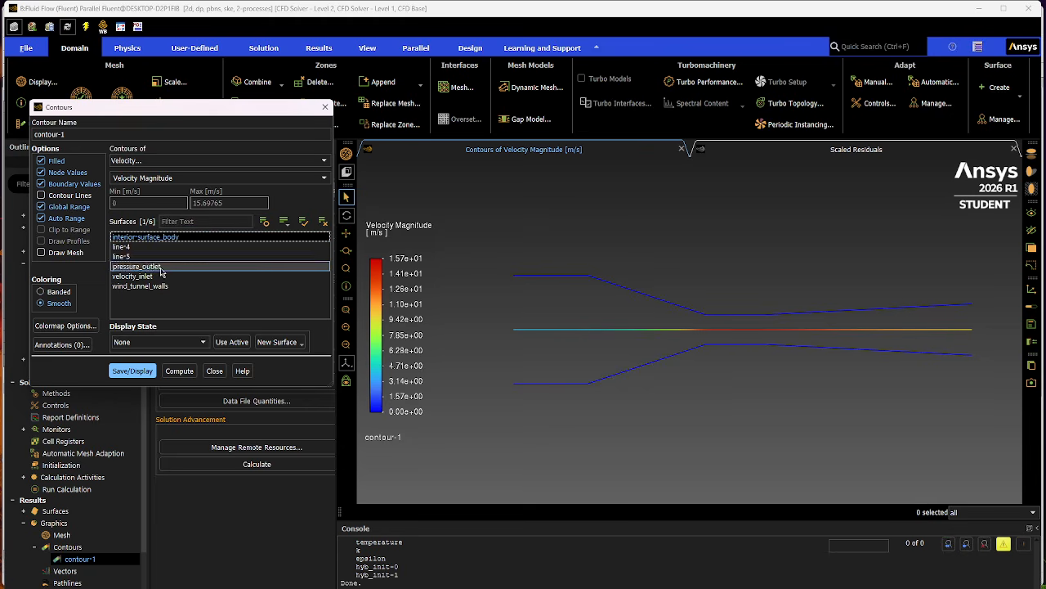
pyautogui.click(163, 276)
pyautogui.click(163, 286)
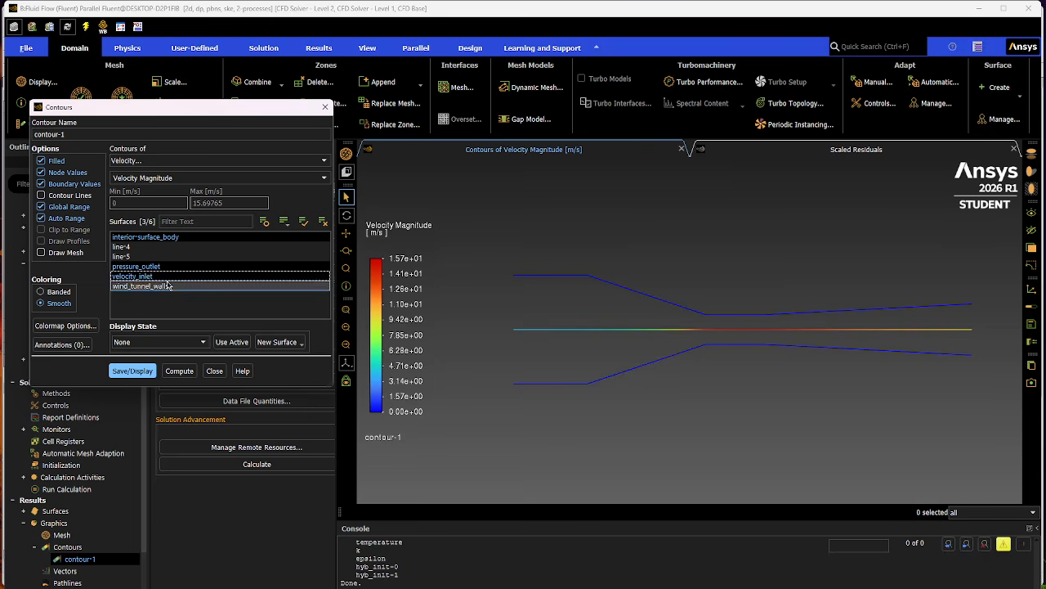
pyautogui.click(132, 370)
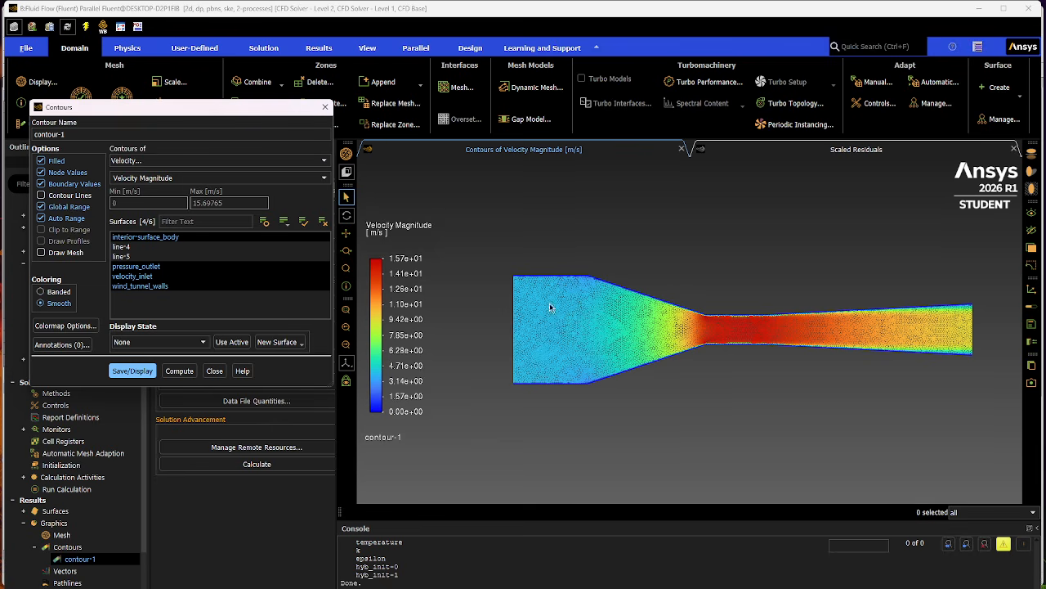
pyautogui.click(136, 372)
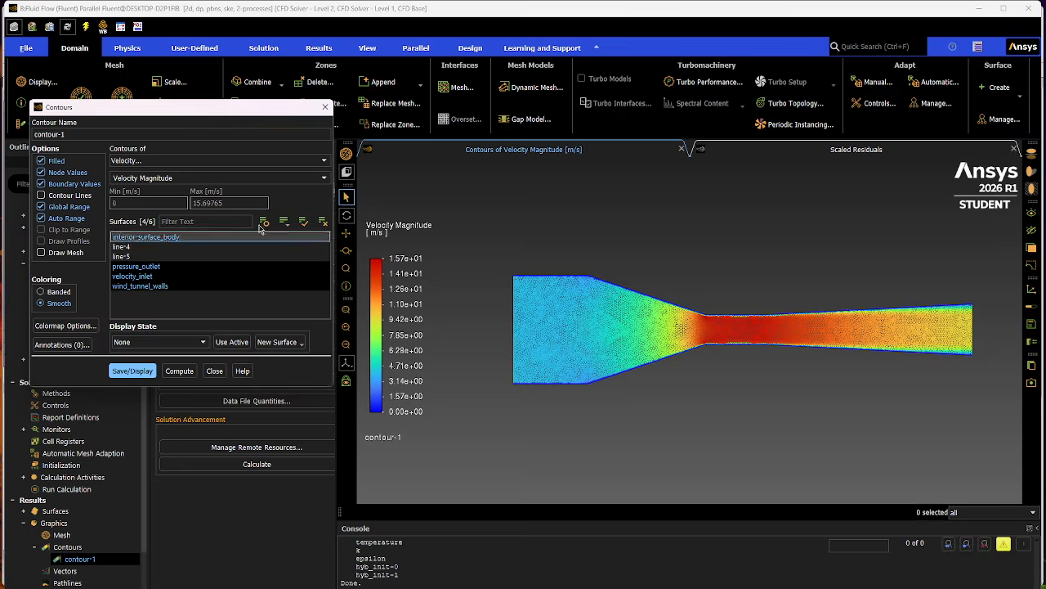
pyautogui.click(214, 371)
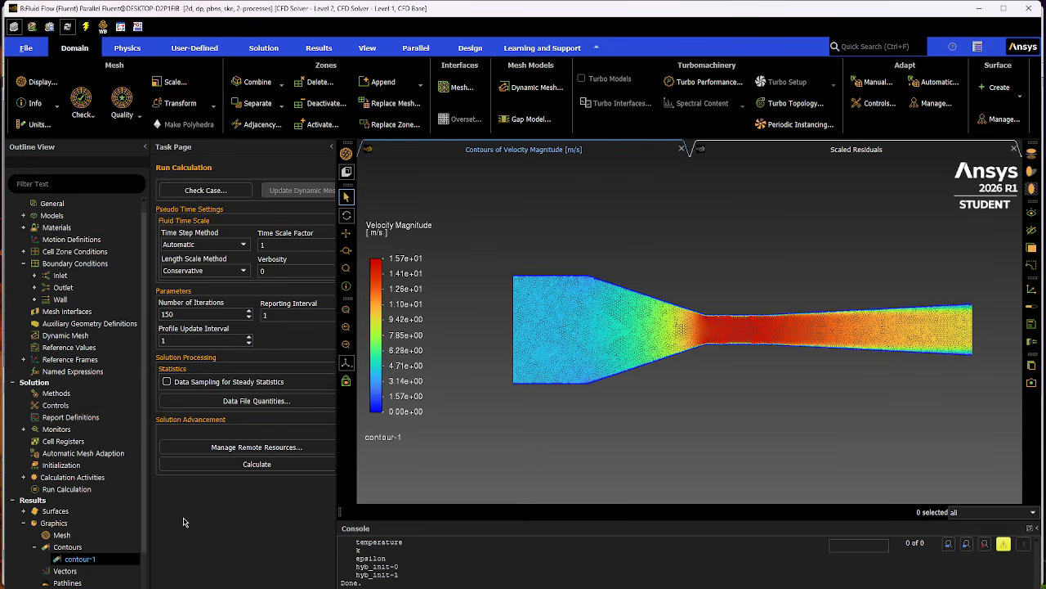
# Create an XY plot of Velocity Magnitude against x position along line-4 and view its curve.
pyautogui.scroll(-2, 76, 540)
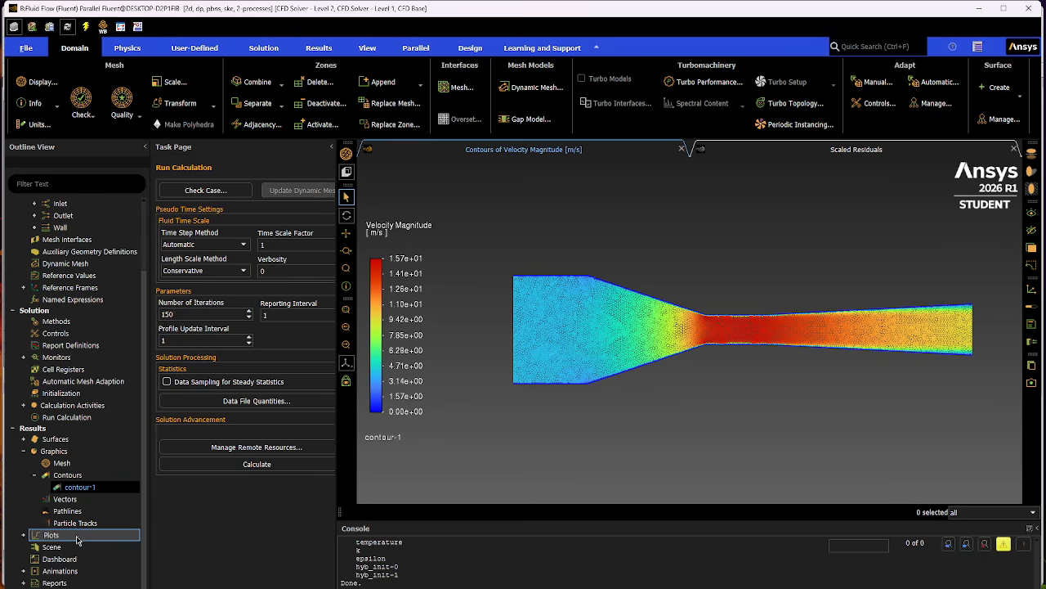
pyautogui.click(23, 535)
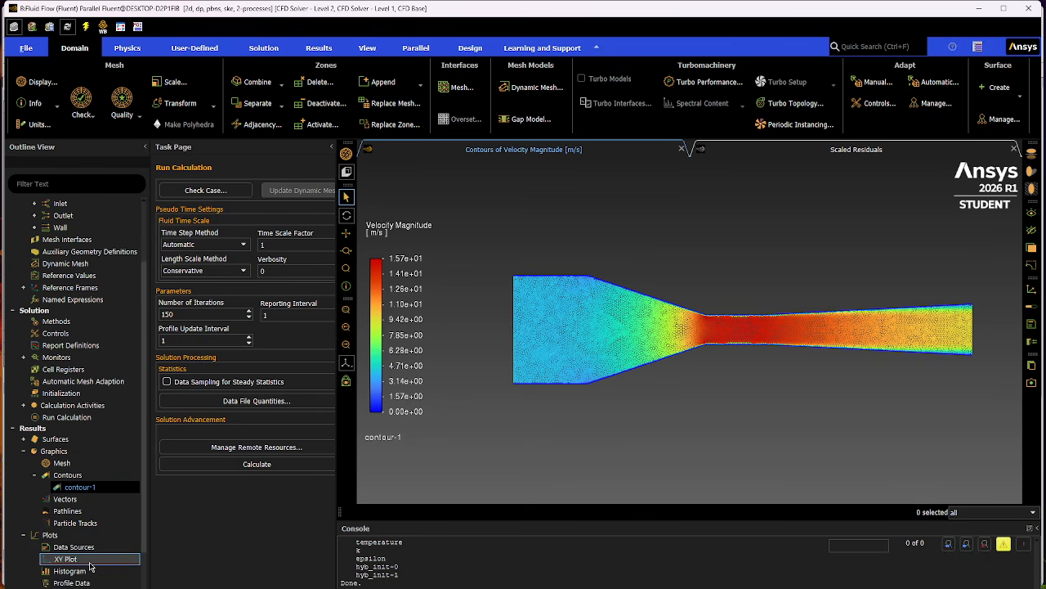
pyautogui.doubleClick(89, 561)
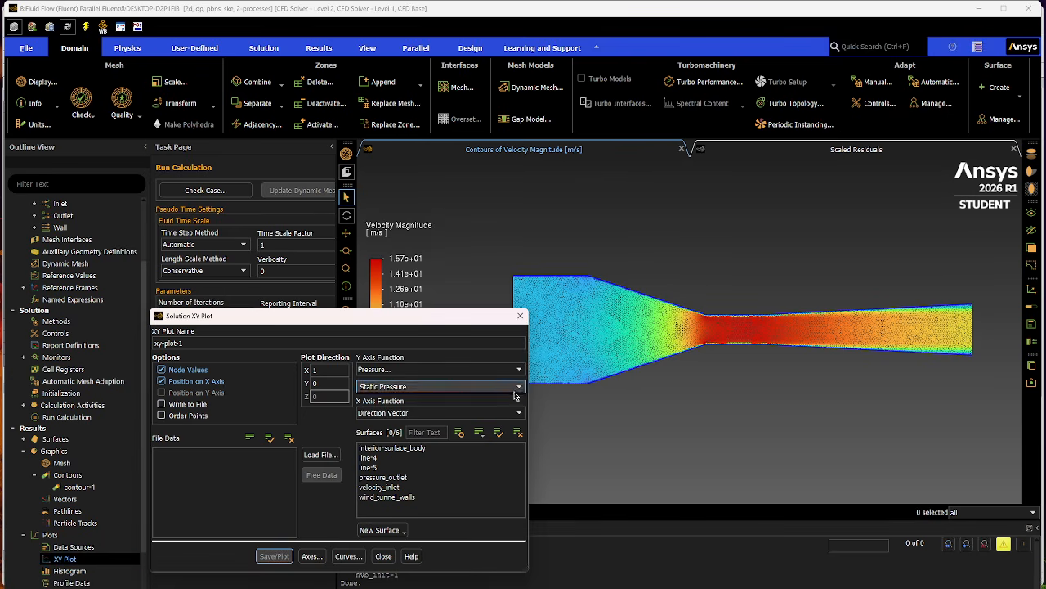
pyautogui.click(368, 457)
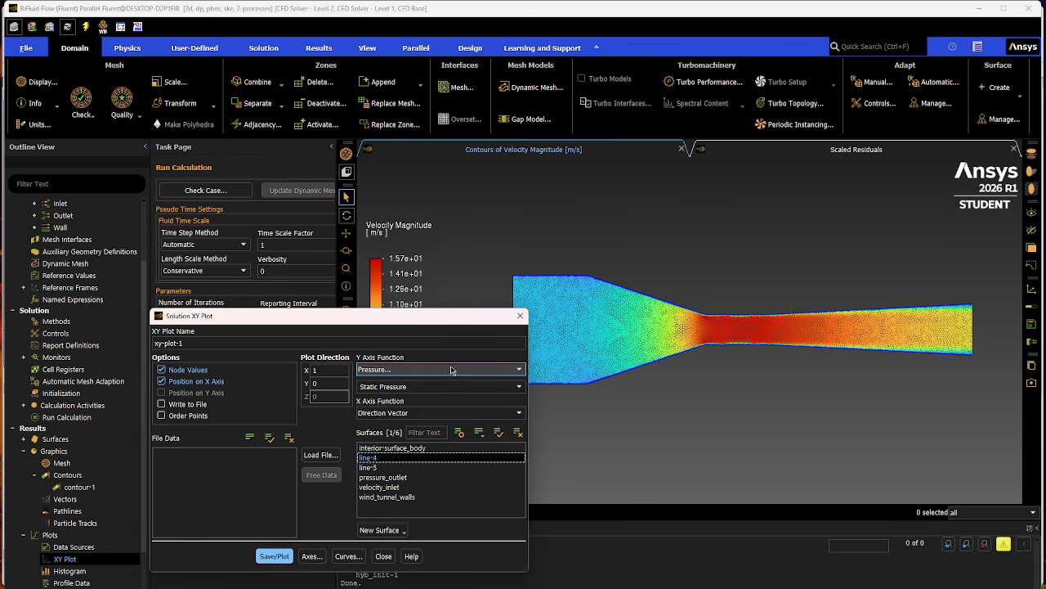
pyautogui.click(519, 370)
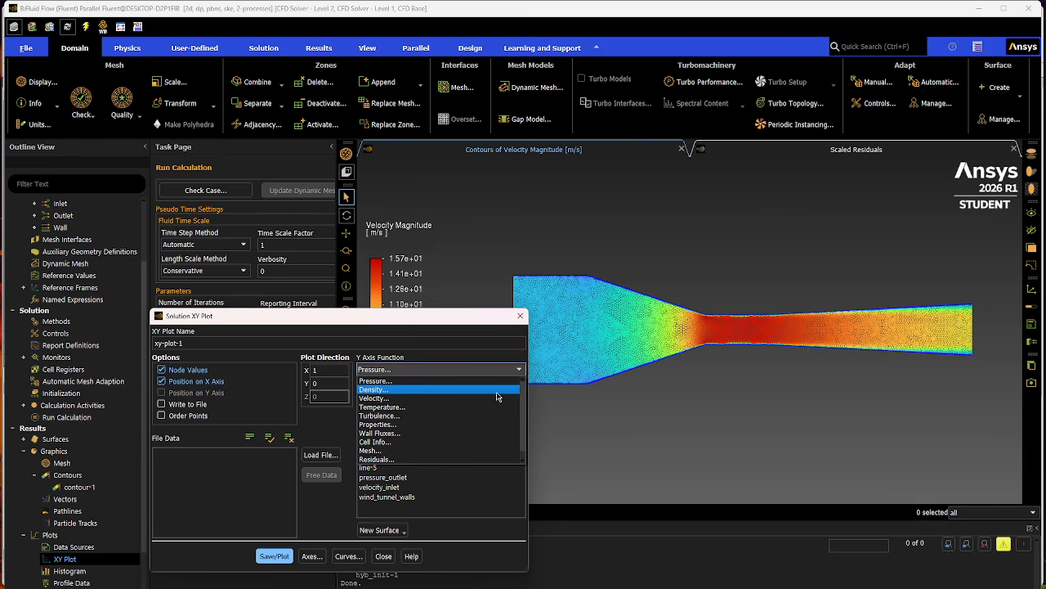
pyautogui.click(402, 399)
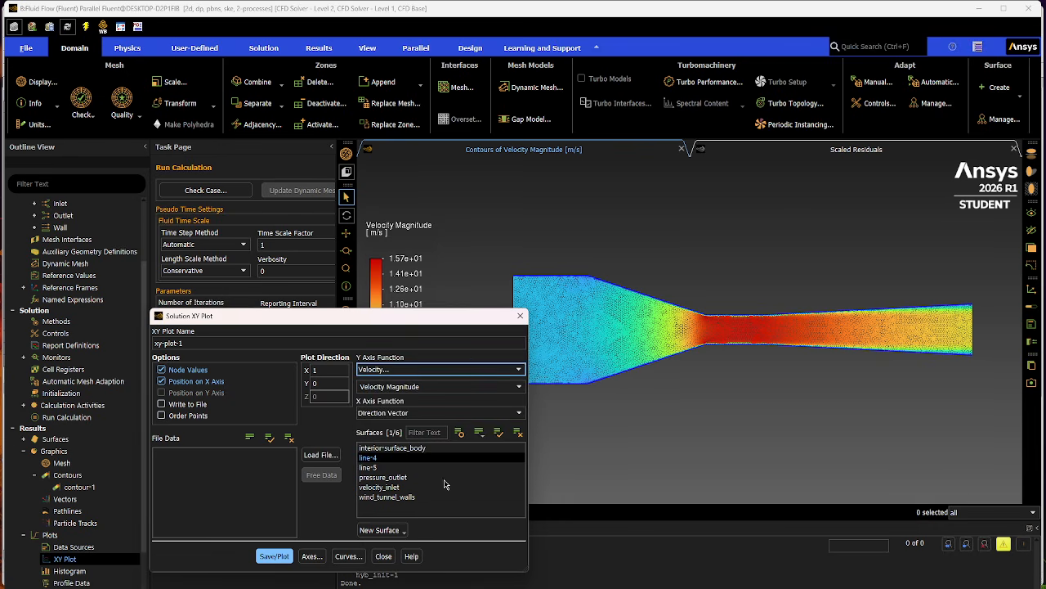
pyautogui.click(274, 557)
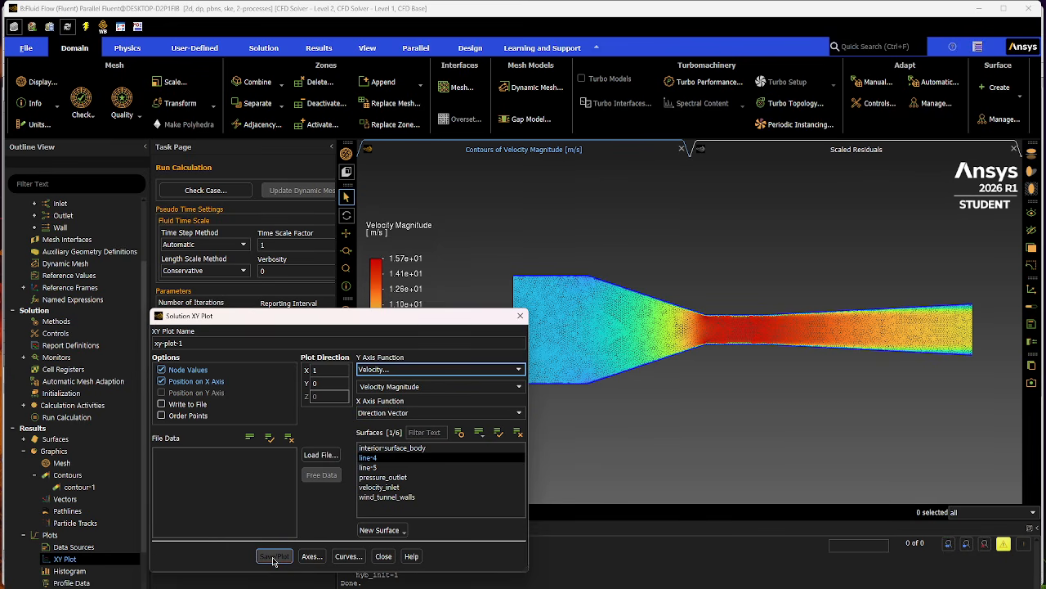
pyautogui.moveTo(412, 318); pyautogui.dragTo(248, 143)
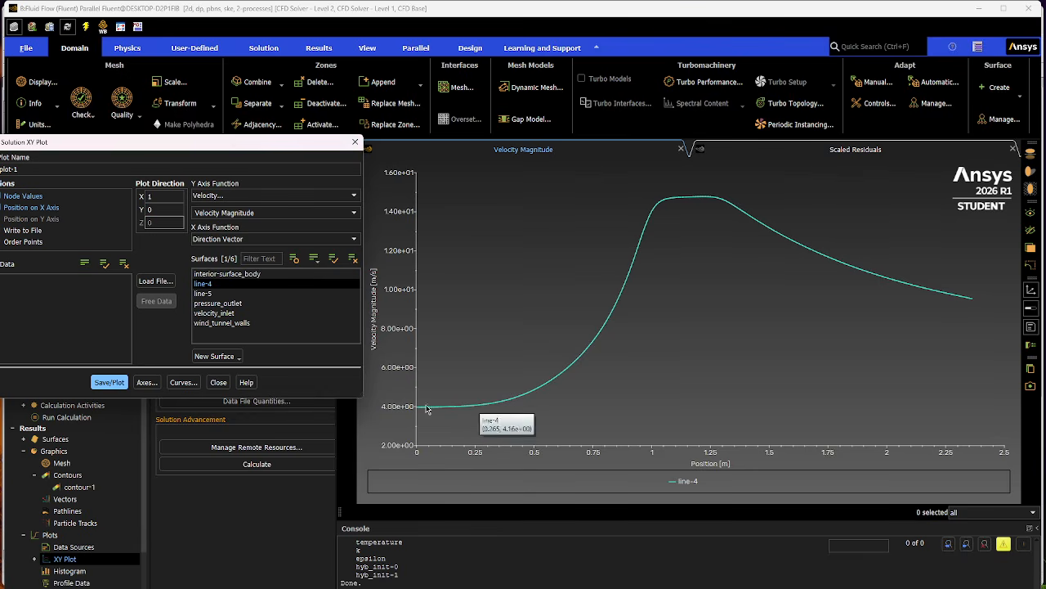
# Write the line-4 velocity plot data to an XY file named Video_velocity_plot in the Fundies proj 1 folder.
pyautogui.moveTo(203, 145); pyautogui.dragTo(360, 197)
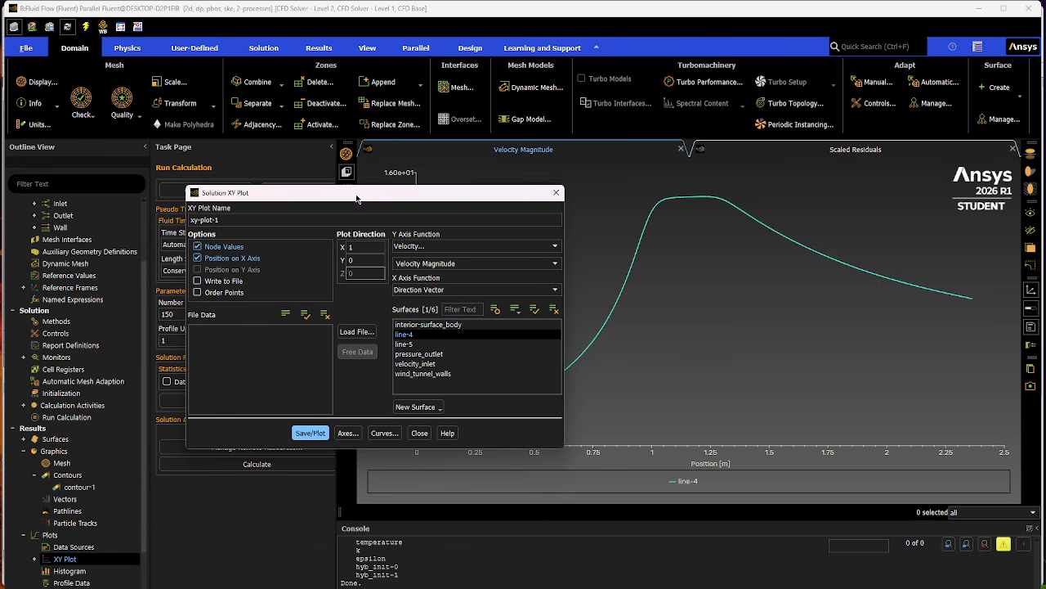
pyautogui.click(198, 281)
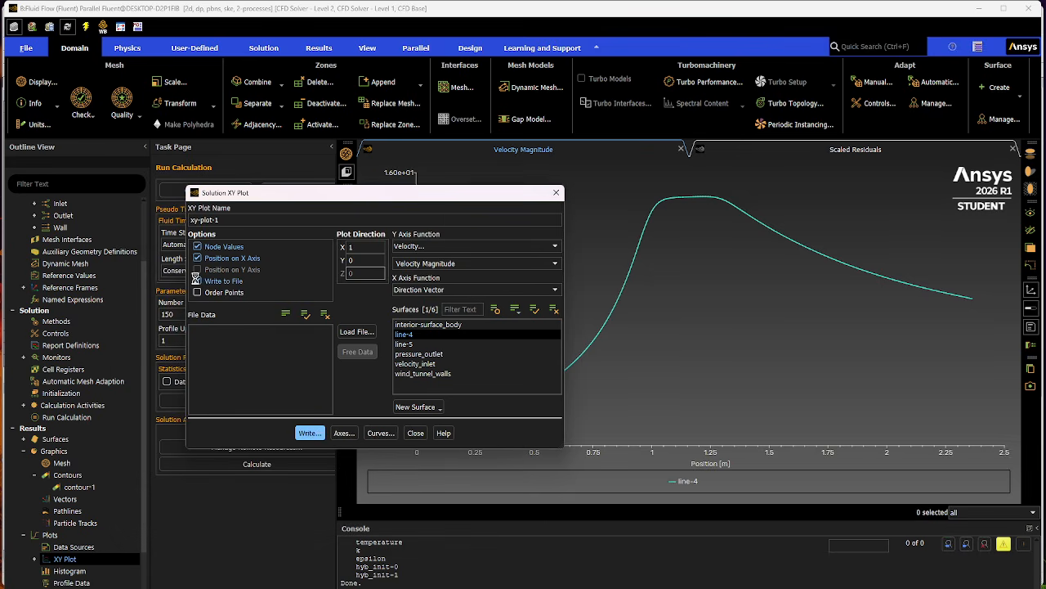
pyautogui.click(304, 431)
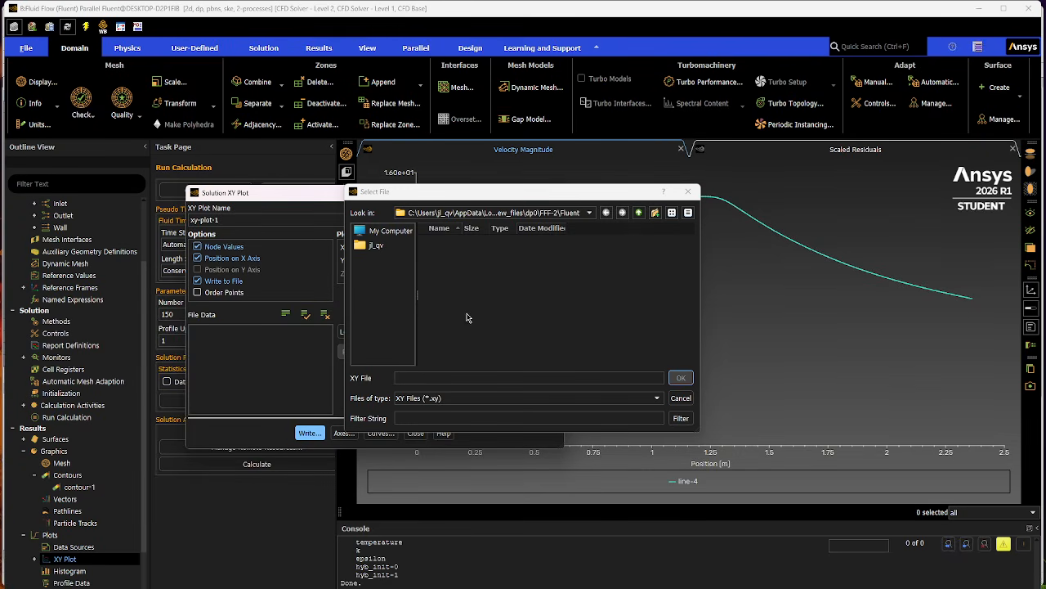
pyautogui.click(377, 245)
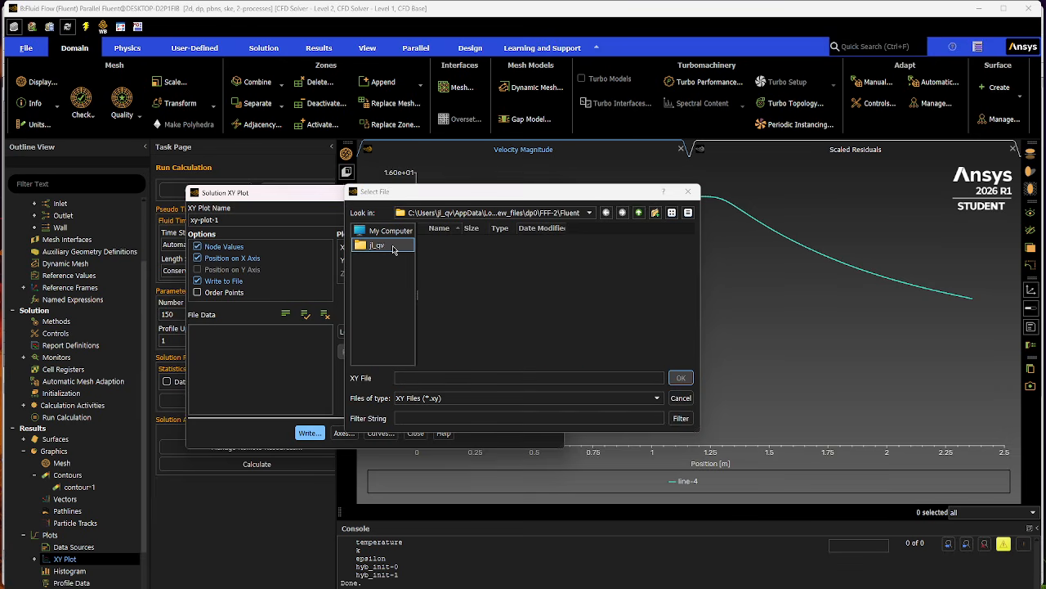
pyautogui.scroll(-3, 478, 303)
pyautogui.click(478, 305)
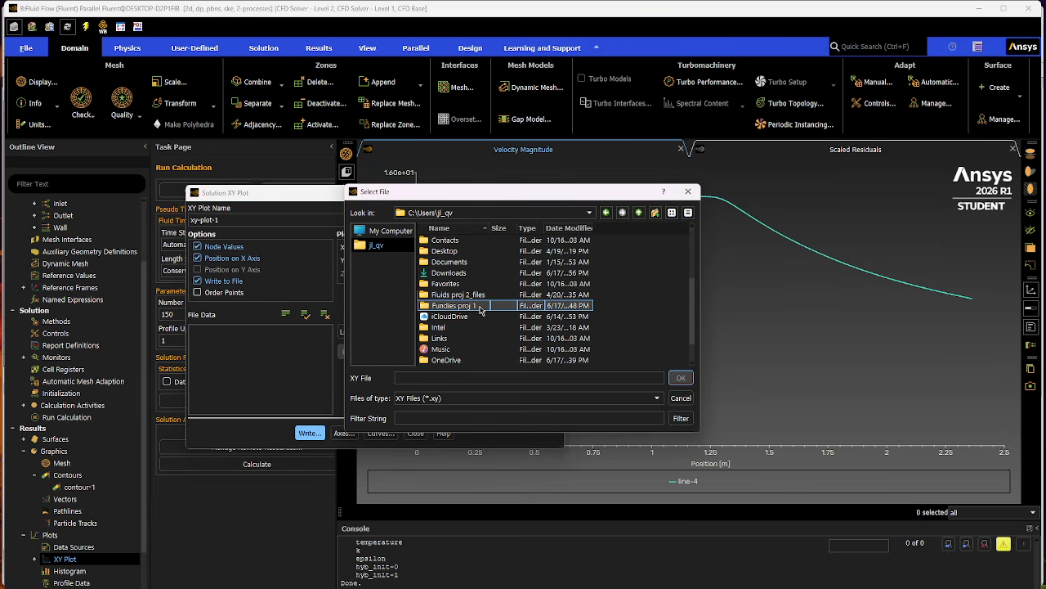
pyautogui.doubleClick(480, 308)
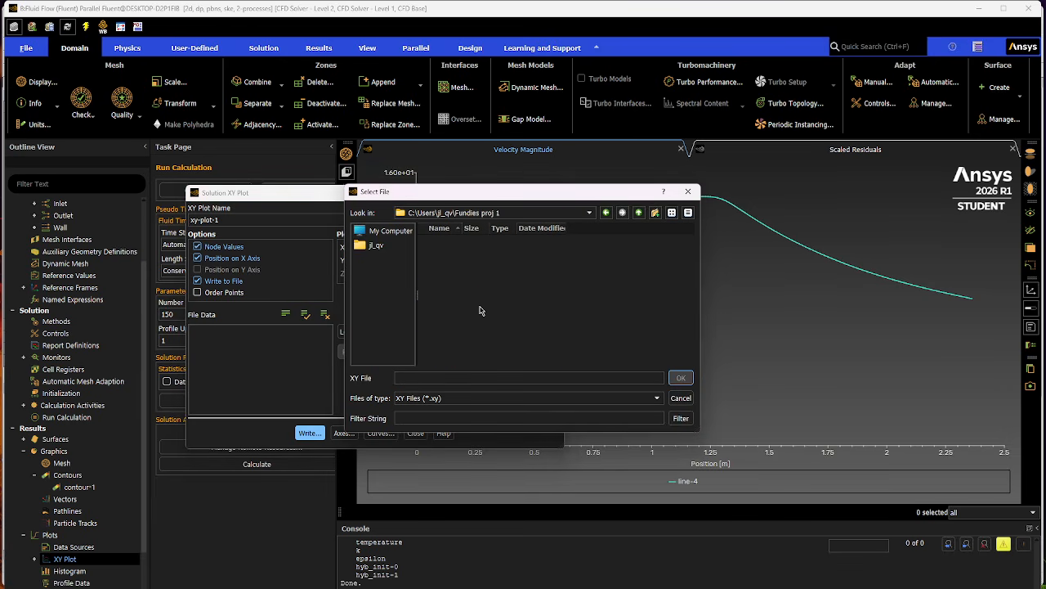
pyautogui.click(467, 377)
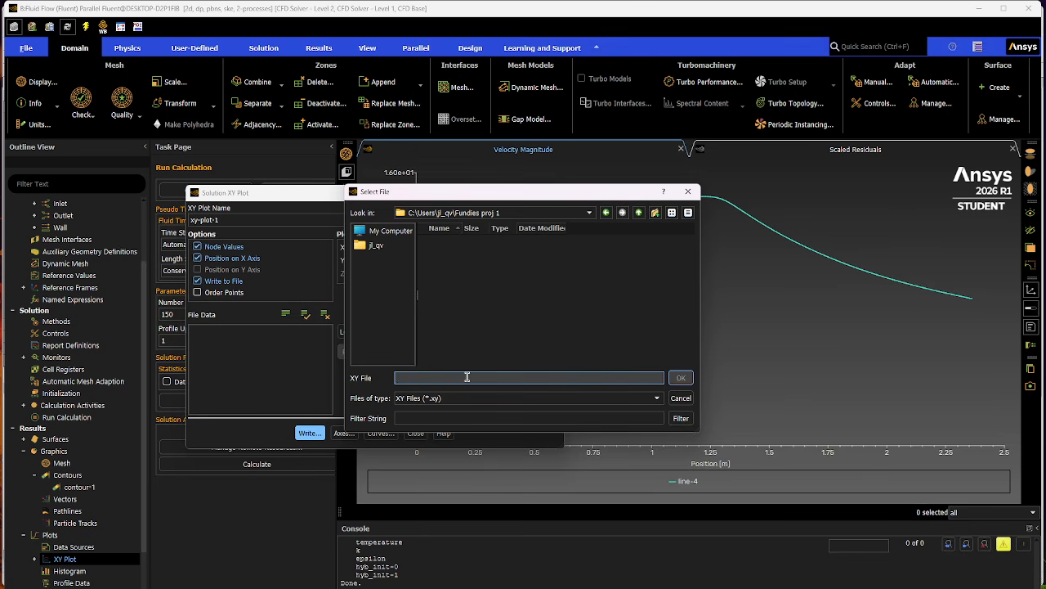
pyautogui.write('Video_velocity_plot')
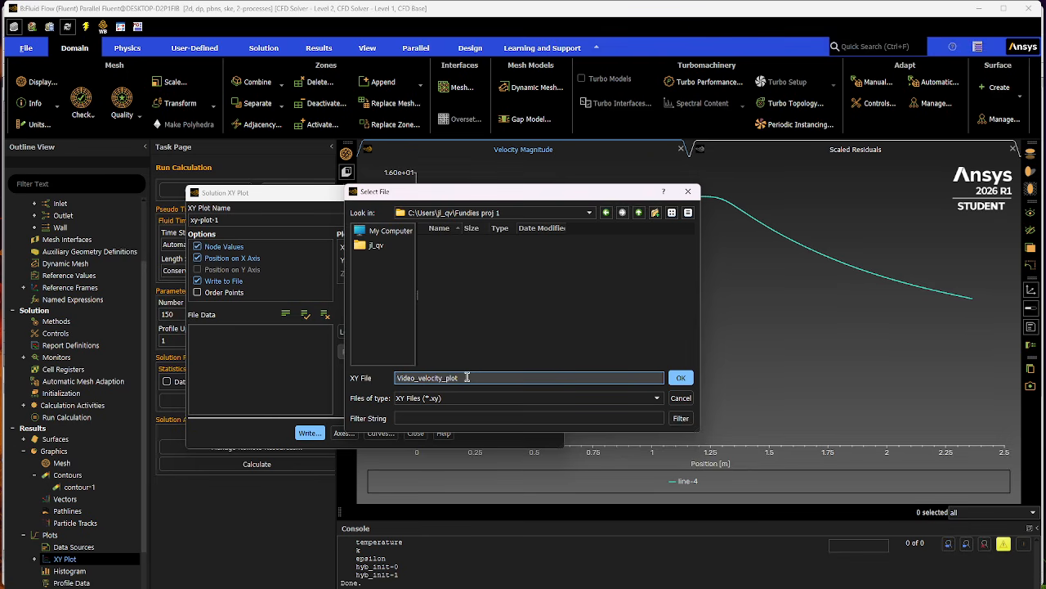
pyautogui.click(682, 378)
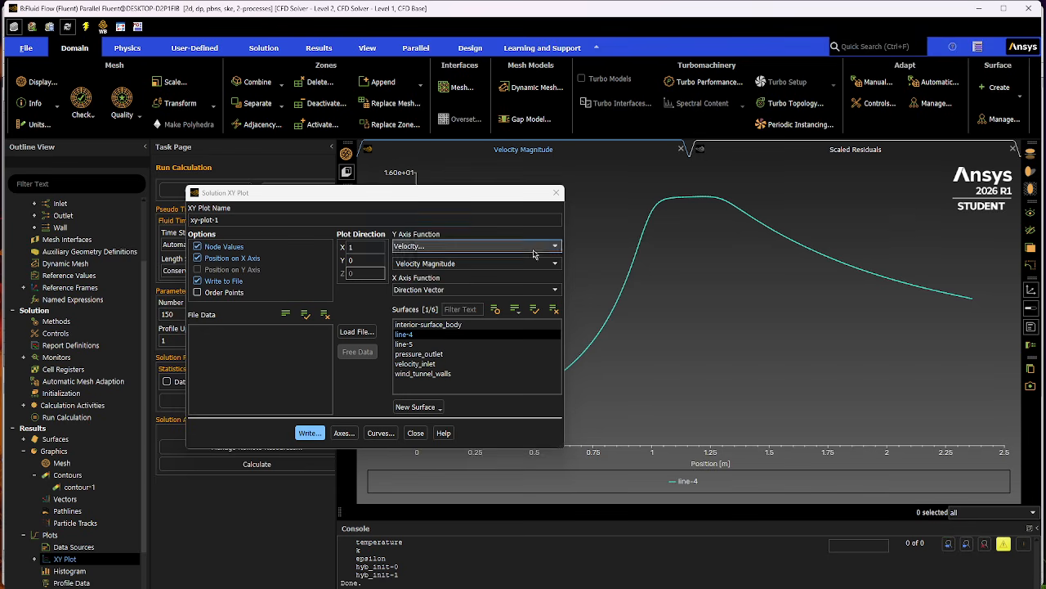
# Change xy-plot-1's Y axis function to Static Pressure, turn off writing to file and plot it along line-4.
pyautogui.click(467, 246)
pyautogui.click(466, 261)
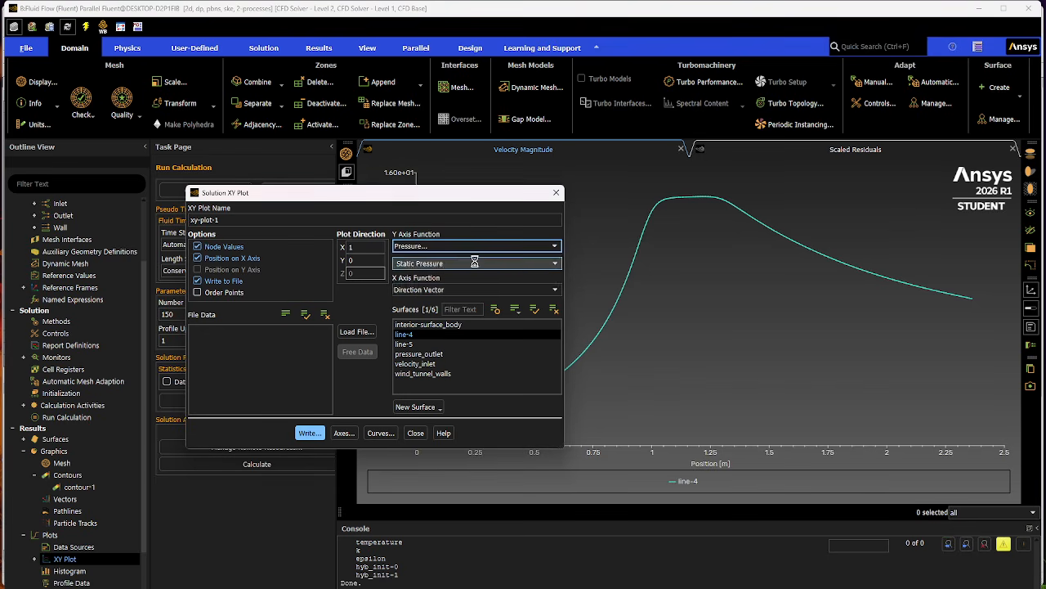
pyautogui.click(554, 265)
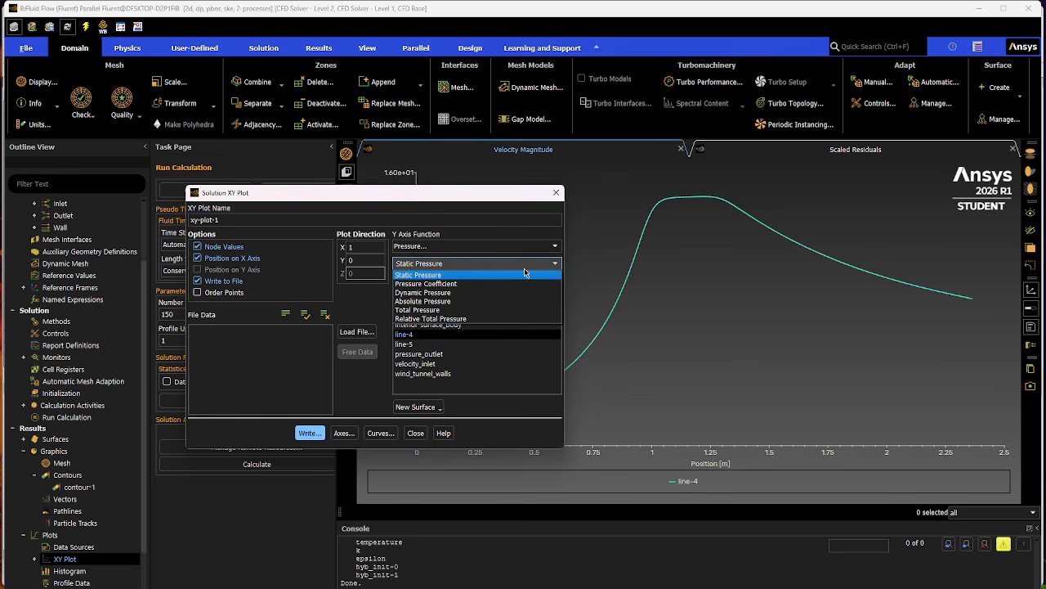
pyautogui.click(401, 259)
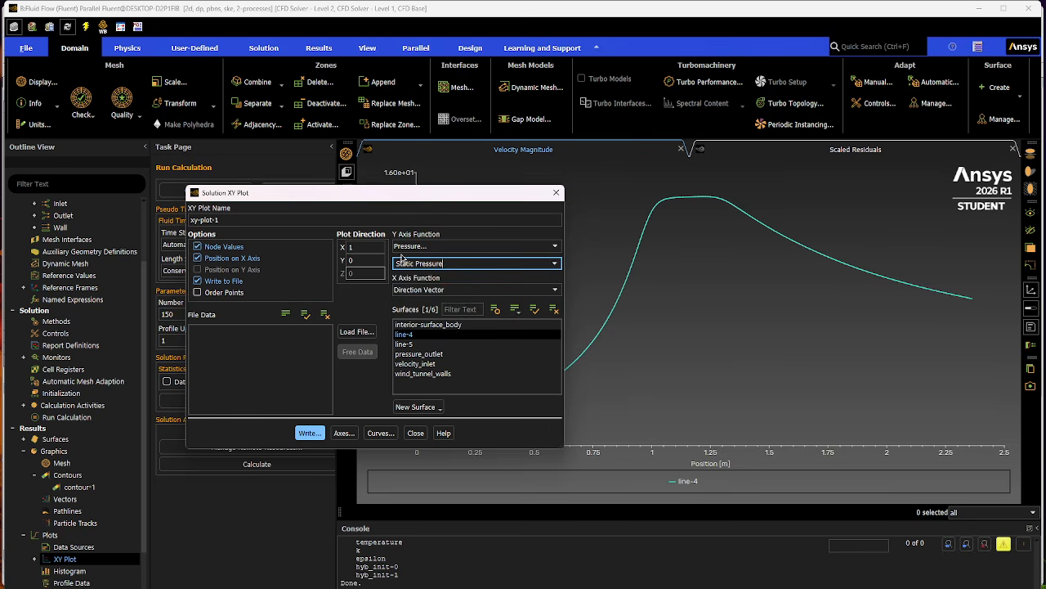
pyautogui.click(197, 280)
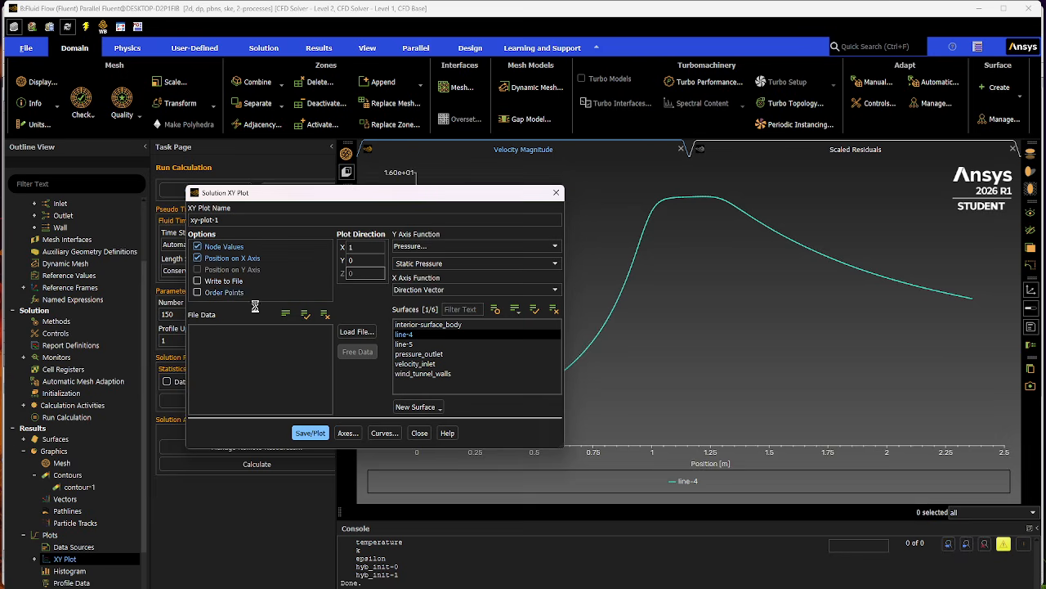
pyautogui.click(309, 433)
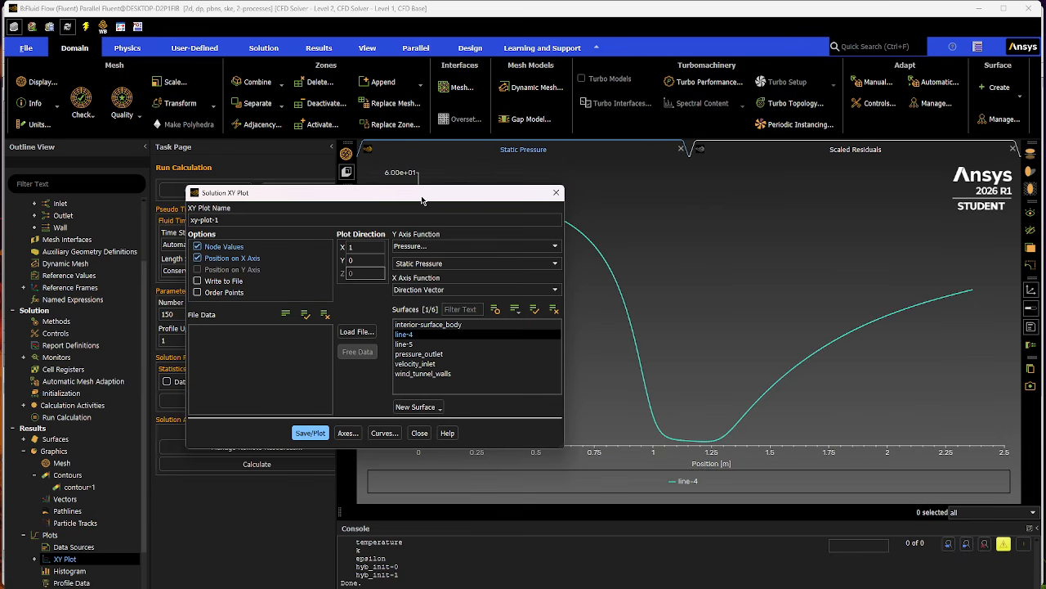
pyautogui.moveTo(422, 200); pyautogui.dragTo(554, 588)
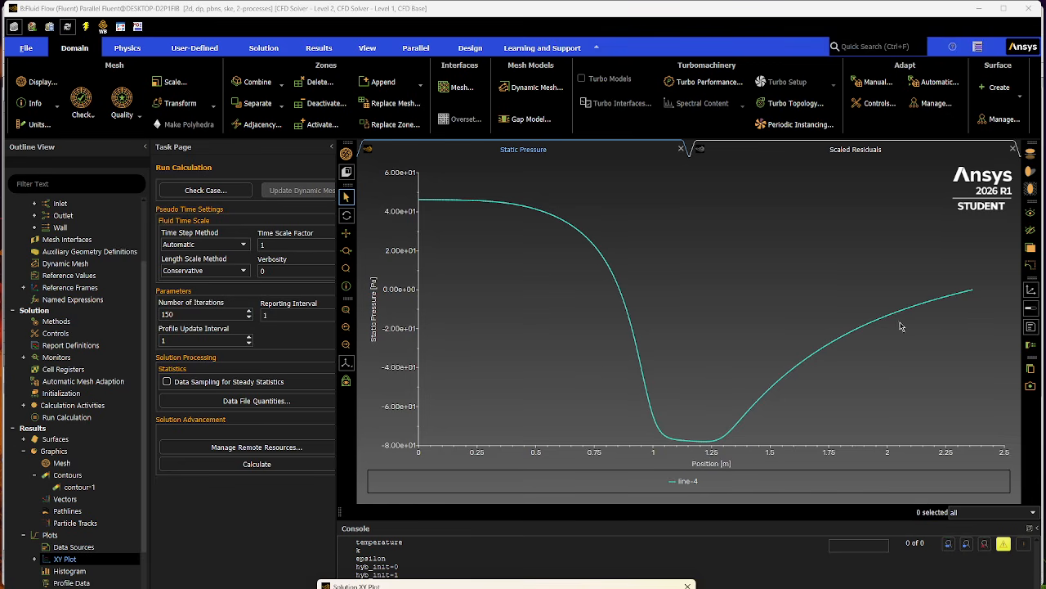
# Write the line-4 static pressure data to an XY file named Video_Static_Pressure_plot in the Fundies proj 1 folder.
pyautogui.moveTo(580, 587); pyautogui.dragTo(581, 128)
pyautogui.click(342, 210)
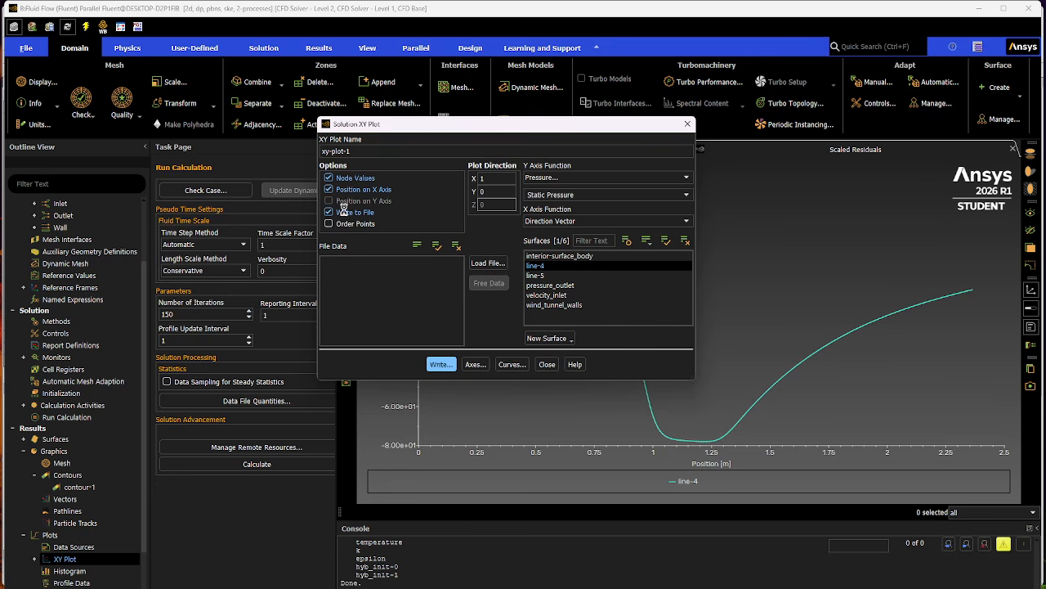
pyautogui.click(441, 364)
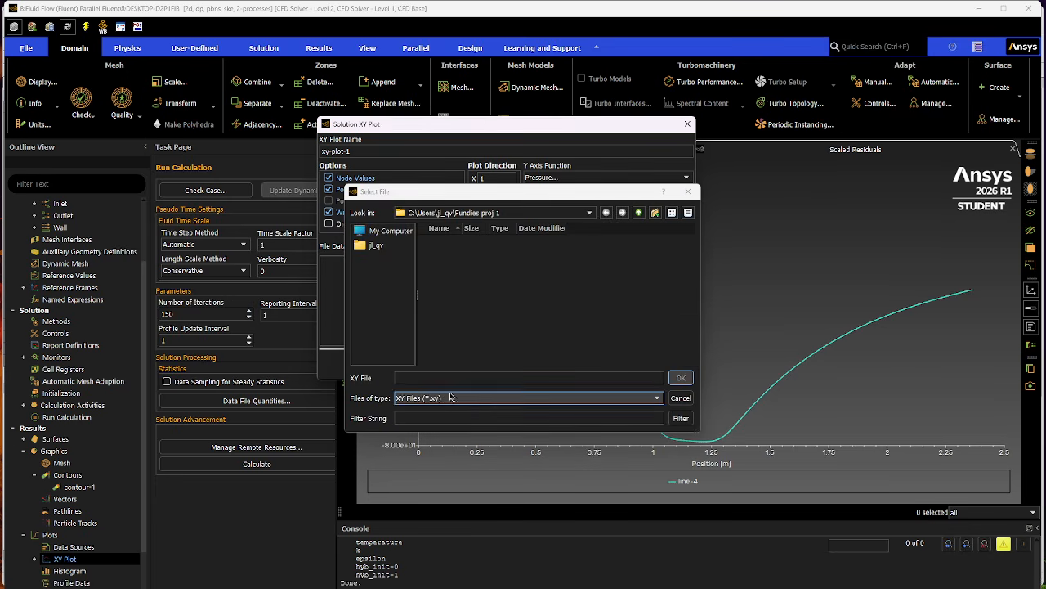
pyautogui.click(378, 246)
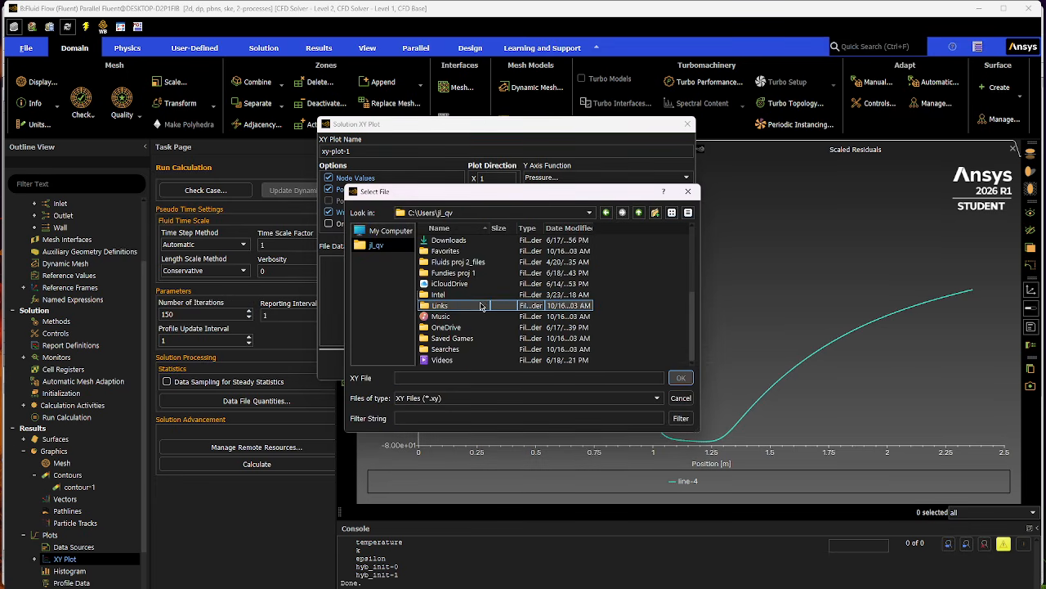
pyautogui.doubleClick(483, 276)
pyautogui.click(448, 378)
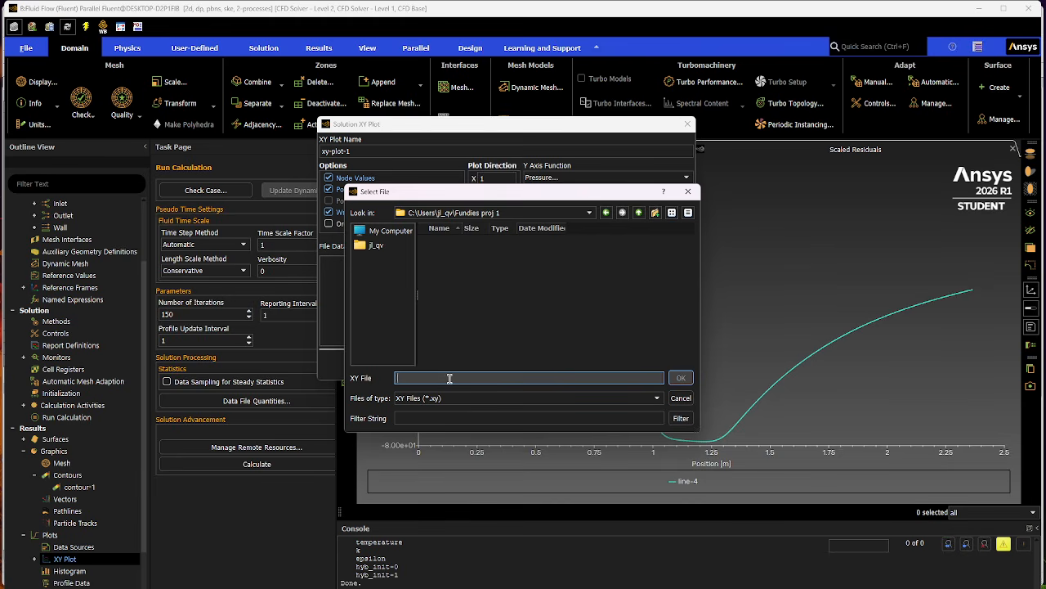
pyautogui.write('Video_Static_Pressure_plot')
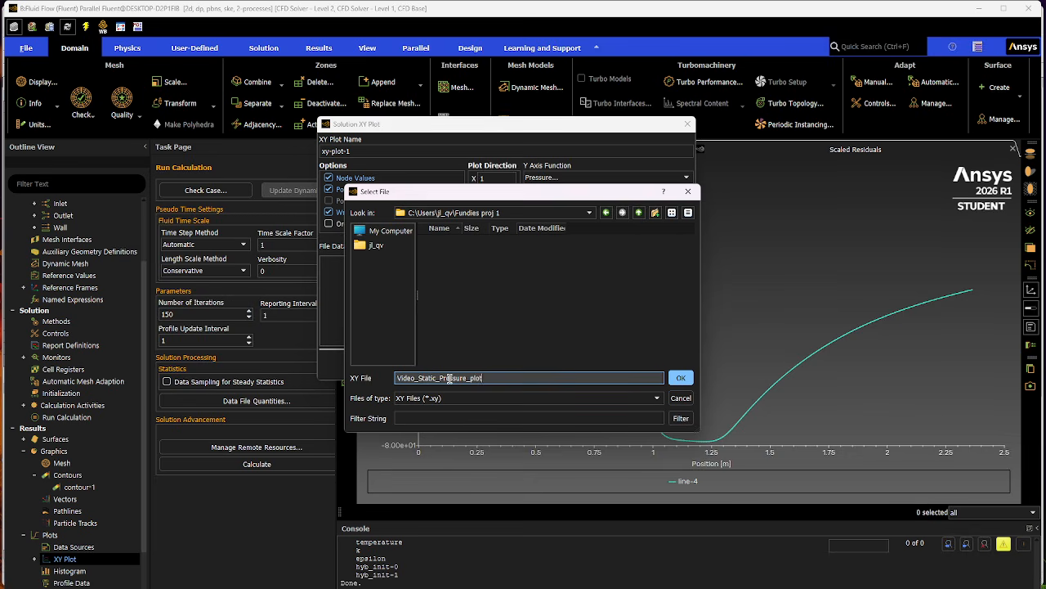
pyautogui.click(681, 378)
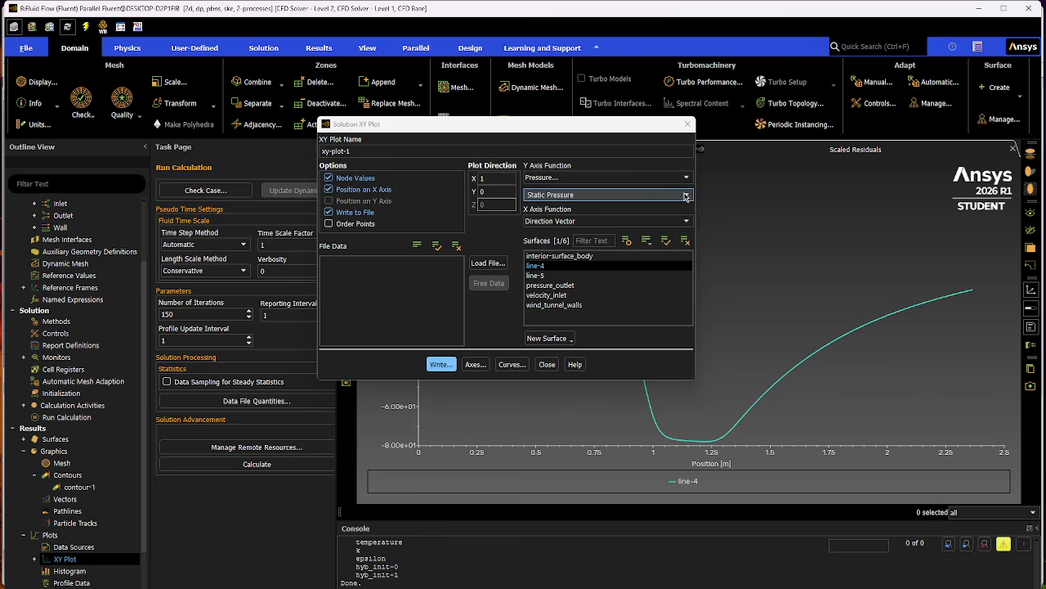
# Switch xy-plot-1's Y axis function to Dynamic Pressure, turn off writing to file and plot it along line-4.
pyautogui.click(585, 194)
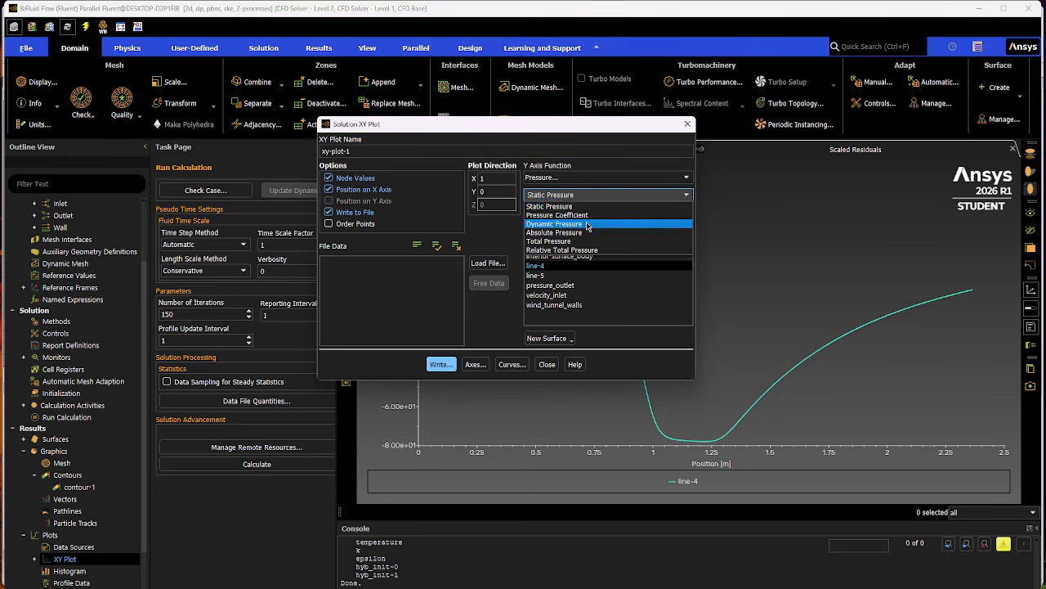
pyautogui.click(586, 223)
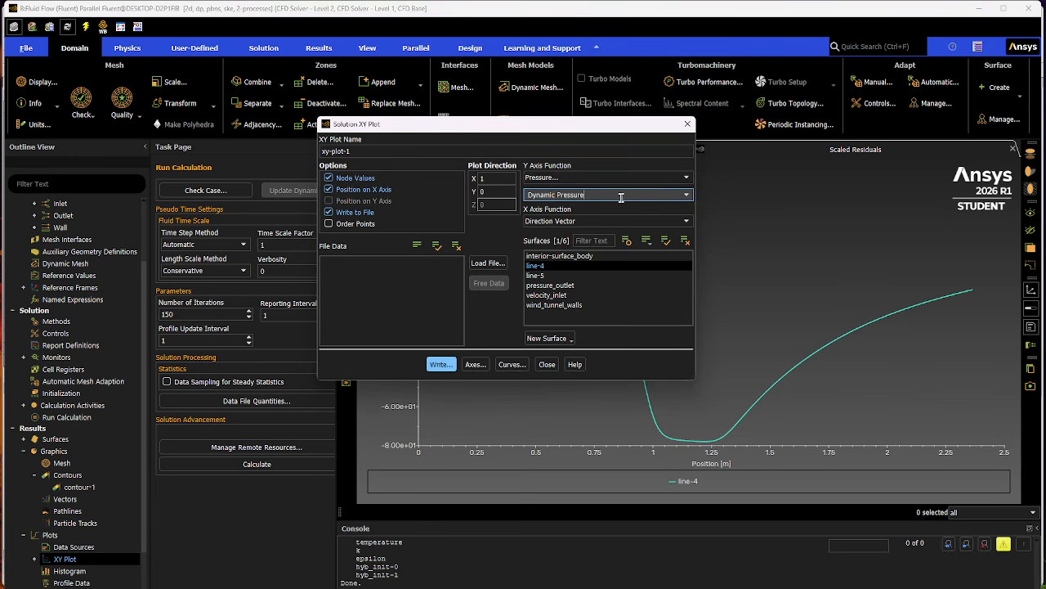
pyautogui.click(330, 213)
pyautogui.click(440, 364)
pyautogui.moveTo(542, 125)
pyautogui.mouseDown()
pyautogui.moveTo(458, 271)
pyautogui.moveTo(214, 198)
pyautogui.moveTo(135, 216)
pyautogui.moveTo(232, 439)
pyautogui.moveTo(252, 250)
pyautogui.mouseUp()
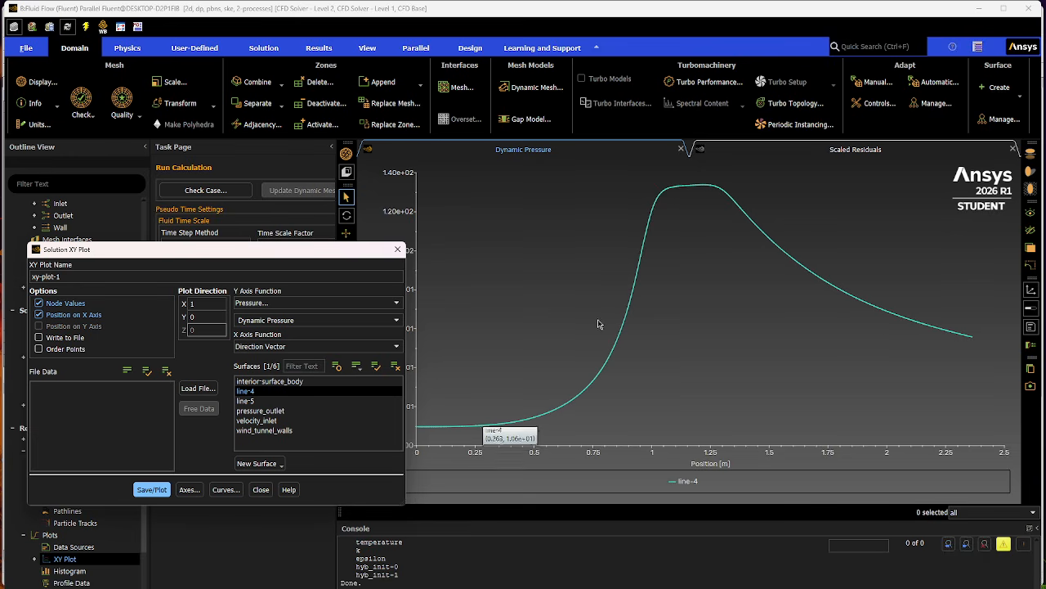
# Write the line-4 dynamic pressure data to an XY file named video_Dynamic_plot in the Fundies proj 1 folder.
pyautogui.moveTo(222, 254); pyautogui.dragTo(579, 198)
pyautogui.click(407, 282)
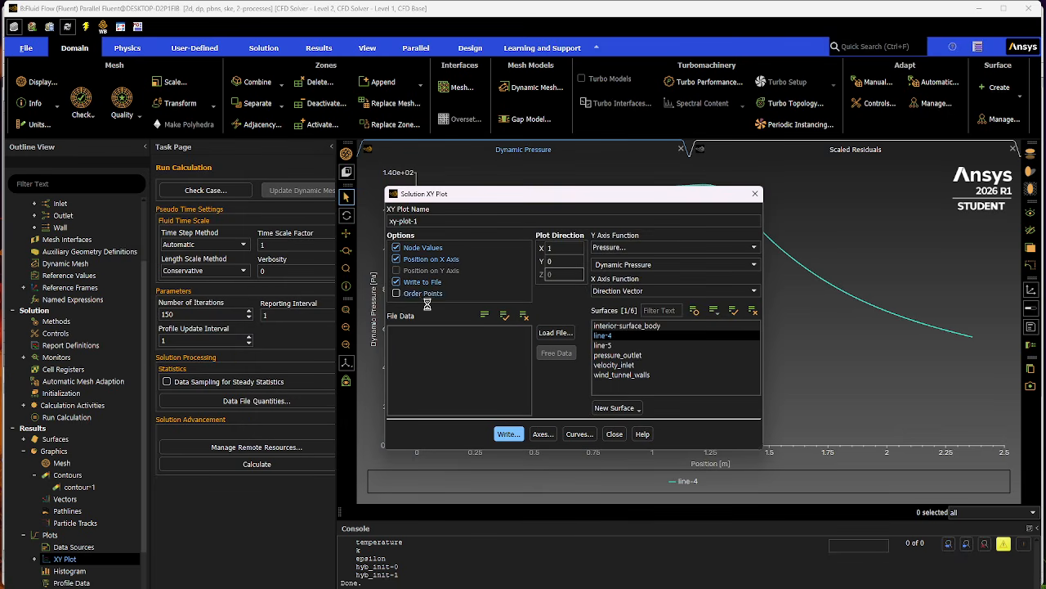
pyautogui.click(510, 434)
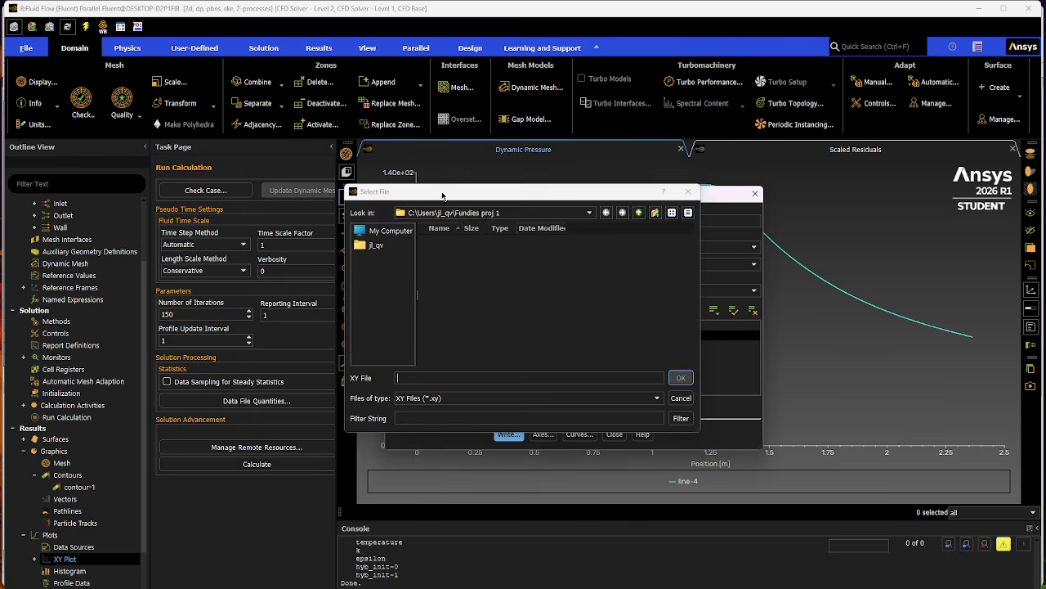
pyautogui.click(495, 380)
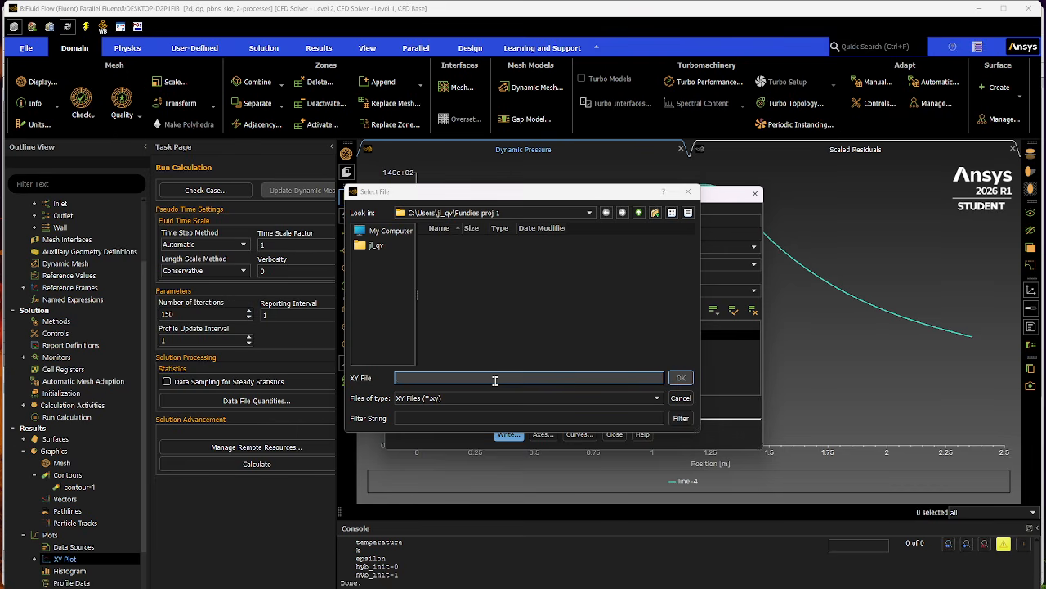
pyautogui.write('video_Dynamic_plot')
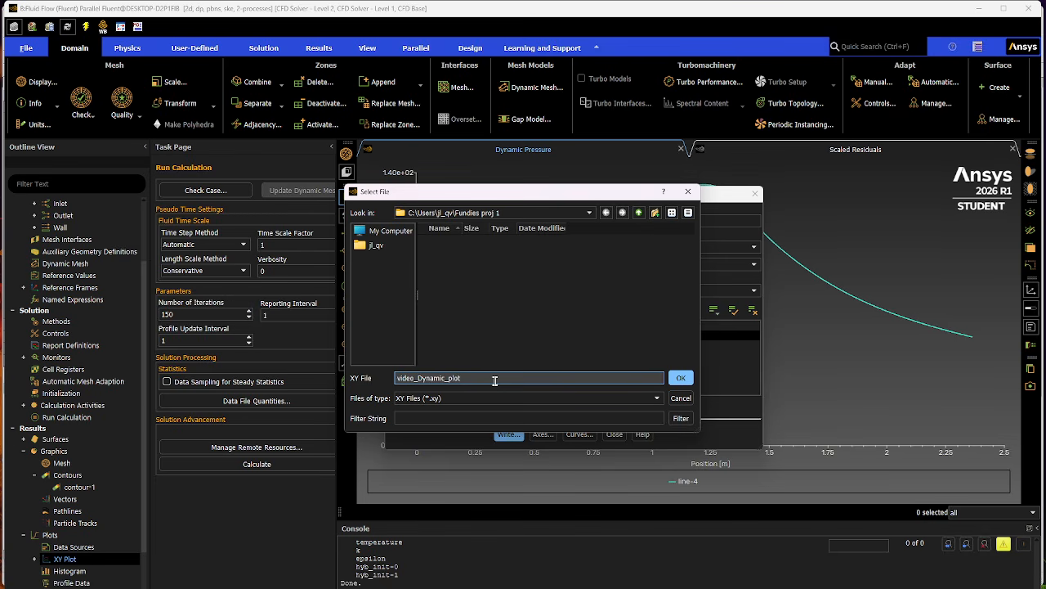
pyautogui.click(680, 378)
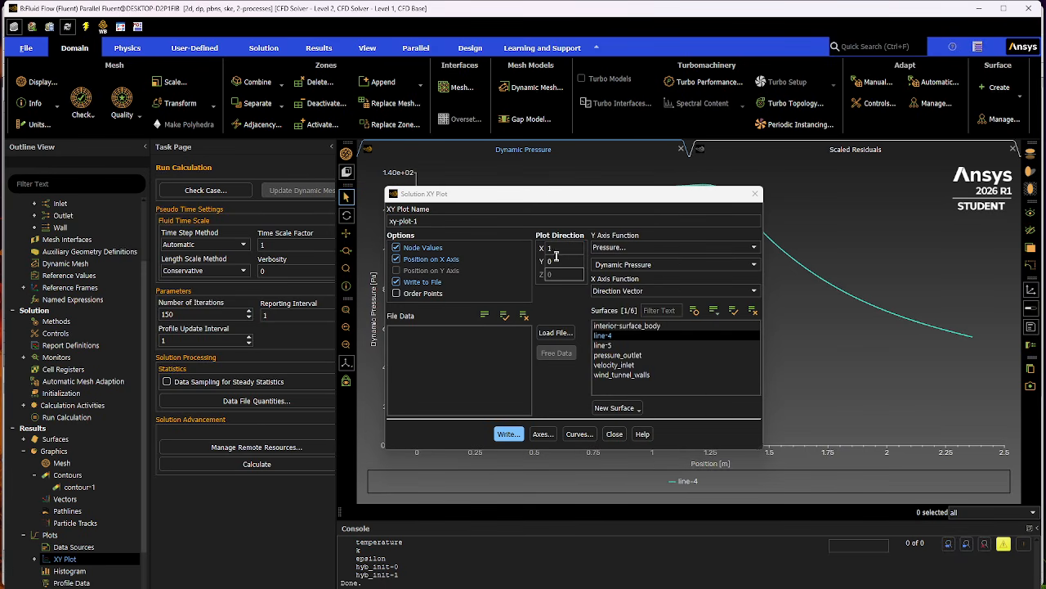
# Set xy-plot-1's Y axis function to Total Pressure, turn off writing to file and plot it along line-4.
pyautogui.click(714, 265)
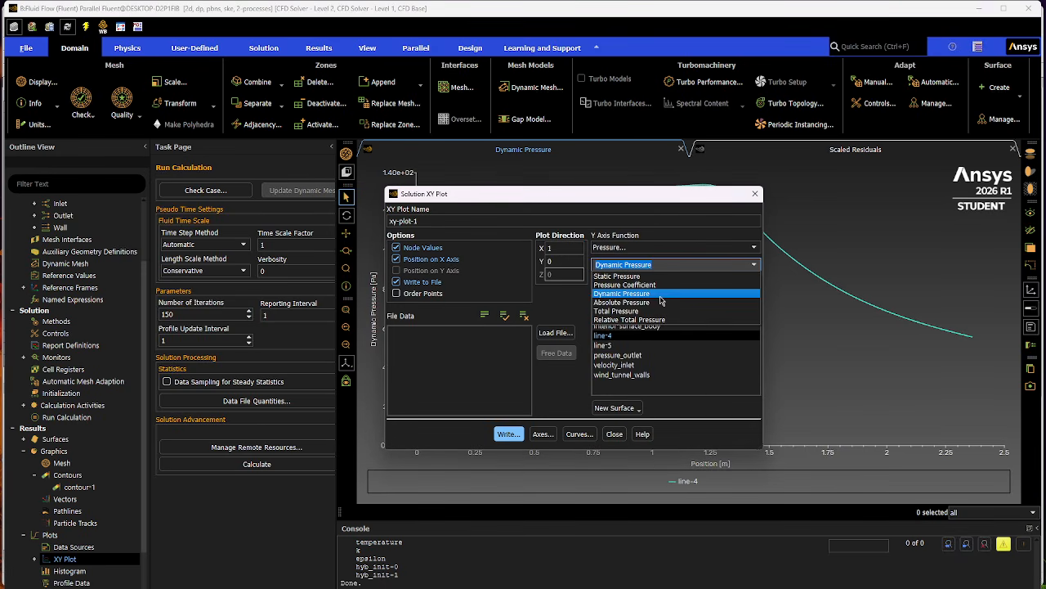
pyautogui.click(648, 311)
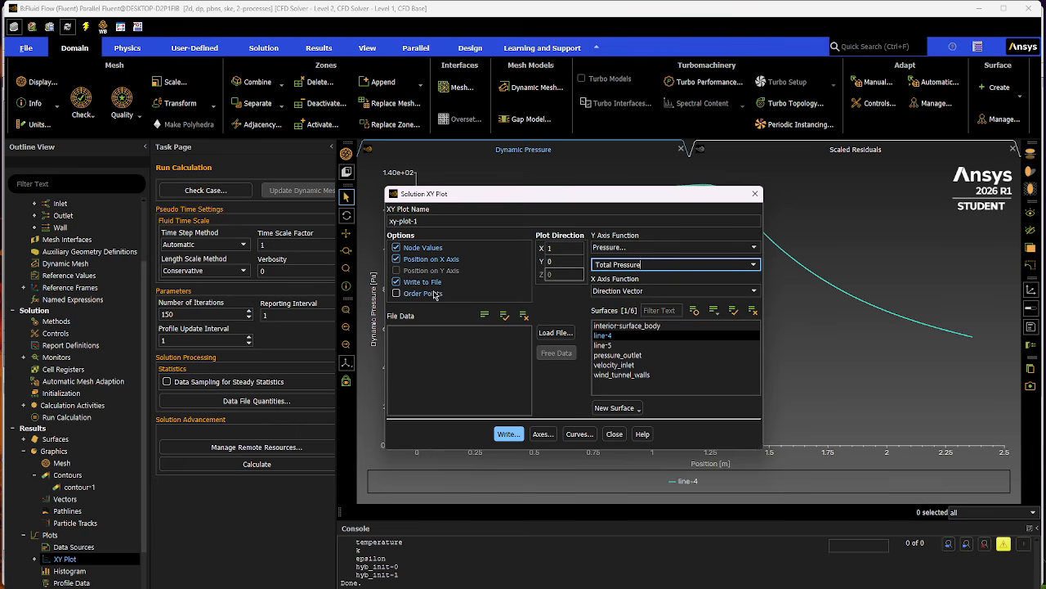
pyautogui.click(398, 282)
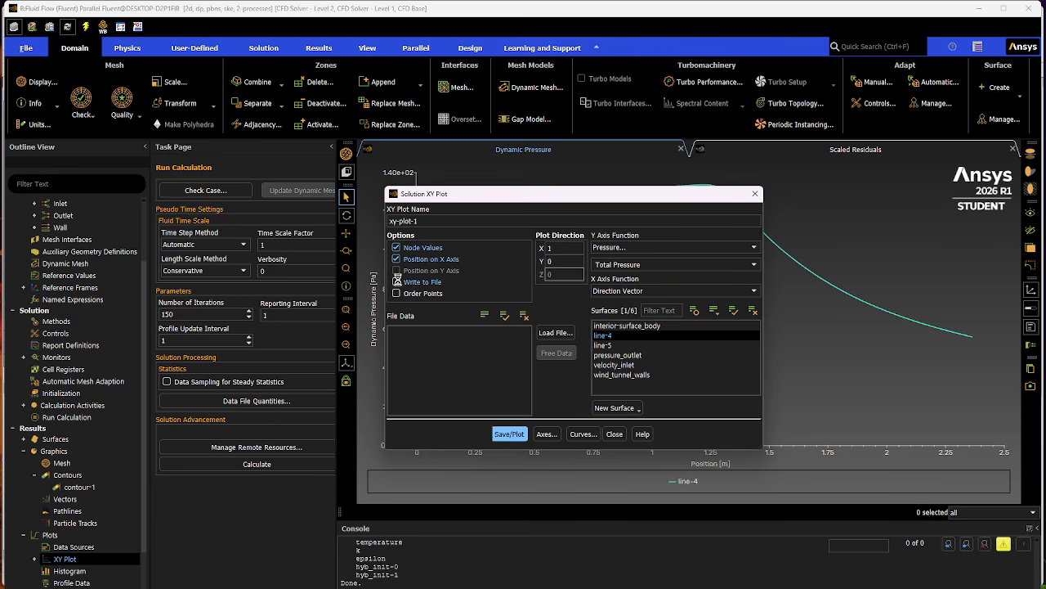
pyautogui.click(515, 433)
pyautogui.moveTo(626, 194); pyautogui.dragTo(792, 471)
pyautogui.moveTo(370, 431); pyautogui.dragTo(303, 466)
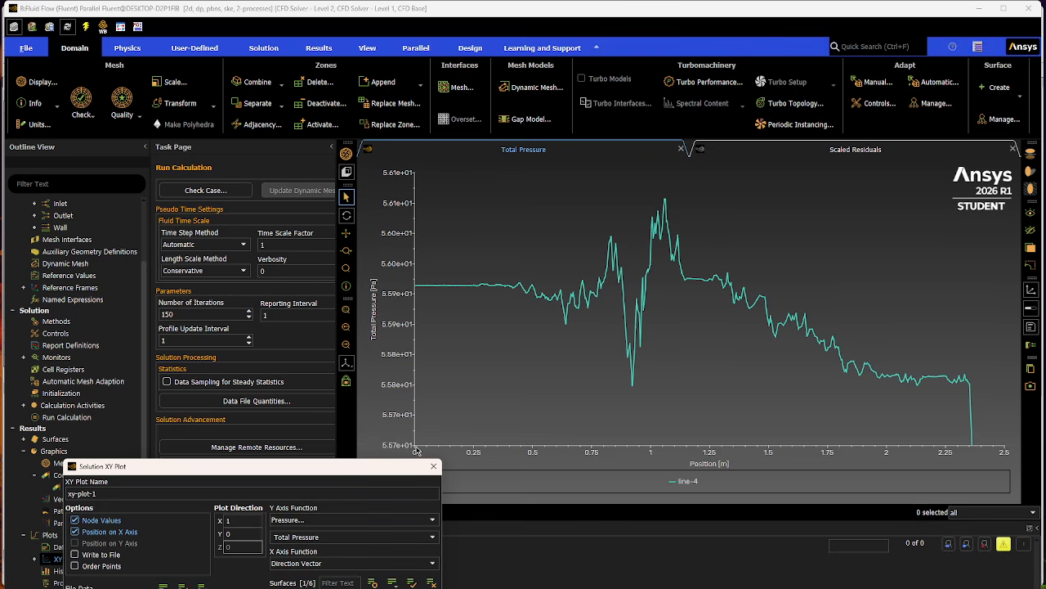
pyautogui.scroll(-1, 732, 342)
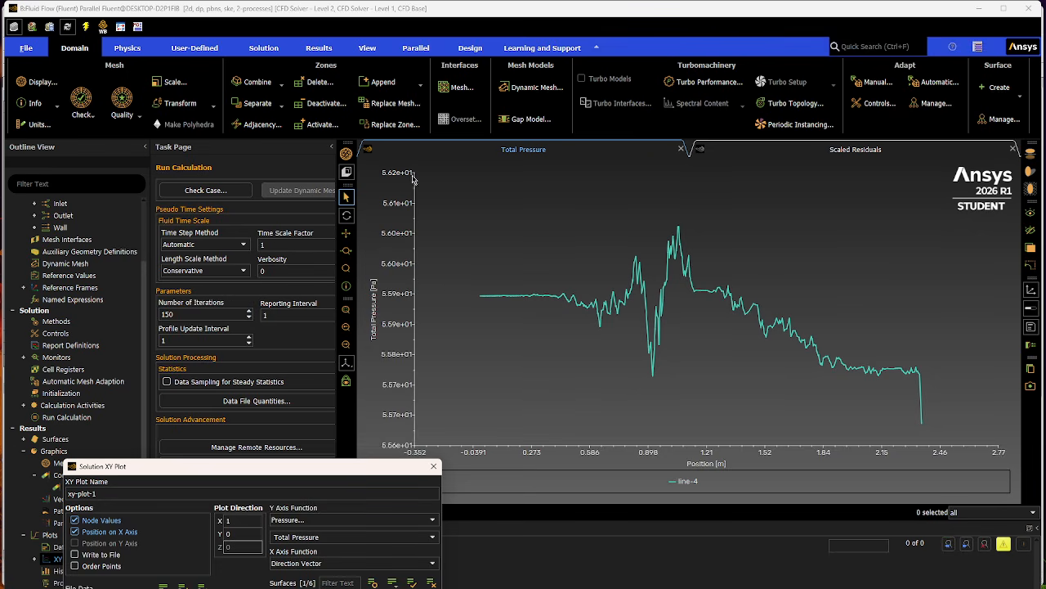
pyautogui.moveTo(273, 473); pyautogui.dragTo(229, 388)
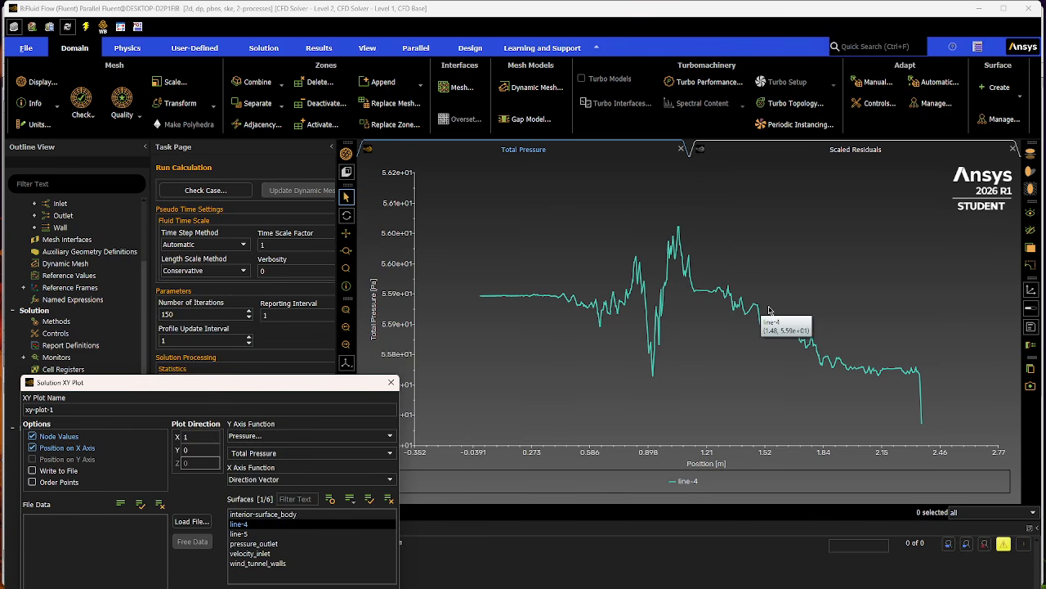
# Write the line-4 total pressure data to an XY file named Video_total_P_plot and close the XY plot settings.
pyautogui.moveTo(261, 390); pyautogui.dragTo(595, 210)
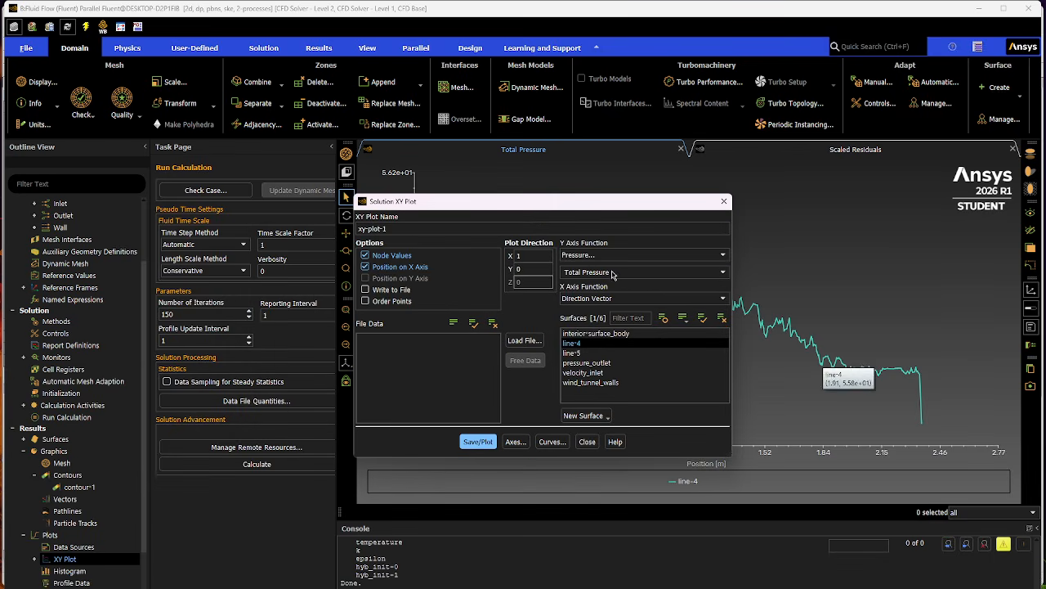
pyautogui.click(366, 290)
pyautogui.click(471, 446)
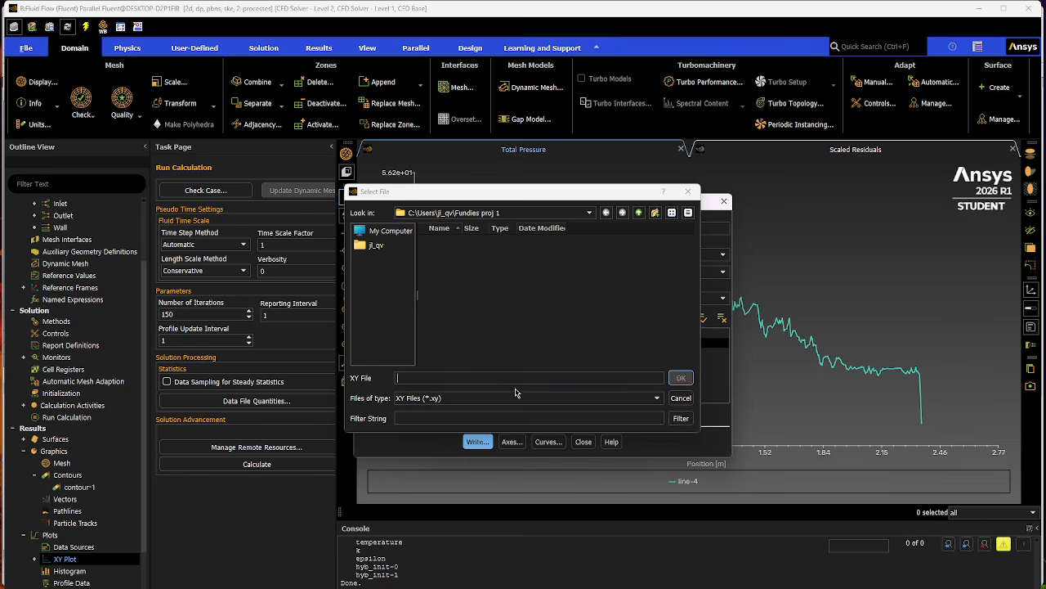
pyautogui.write('Video_total_P_plot')
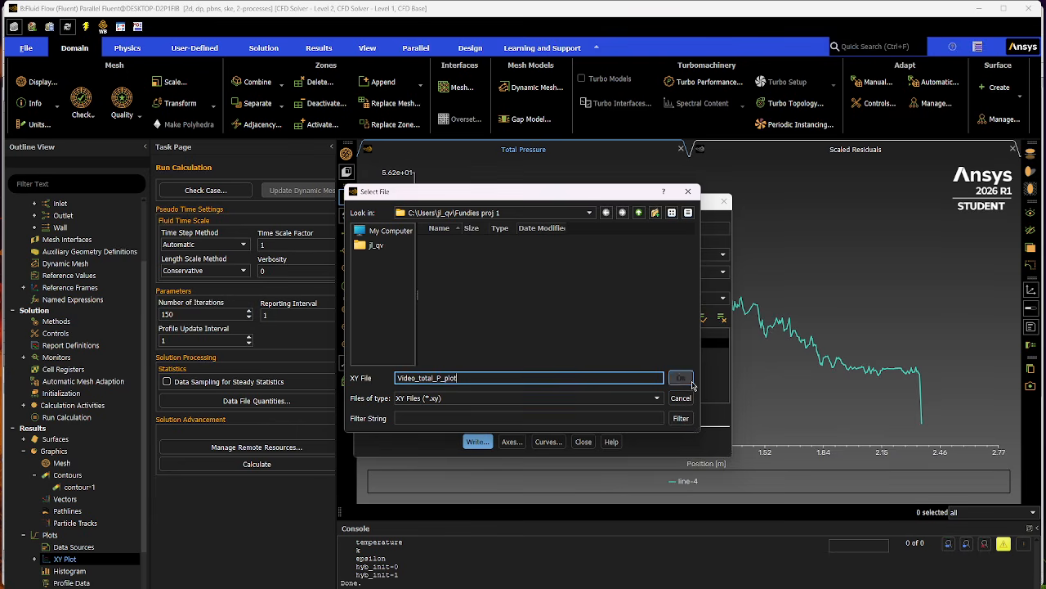
pyautogui.click(682, 378)
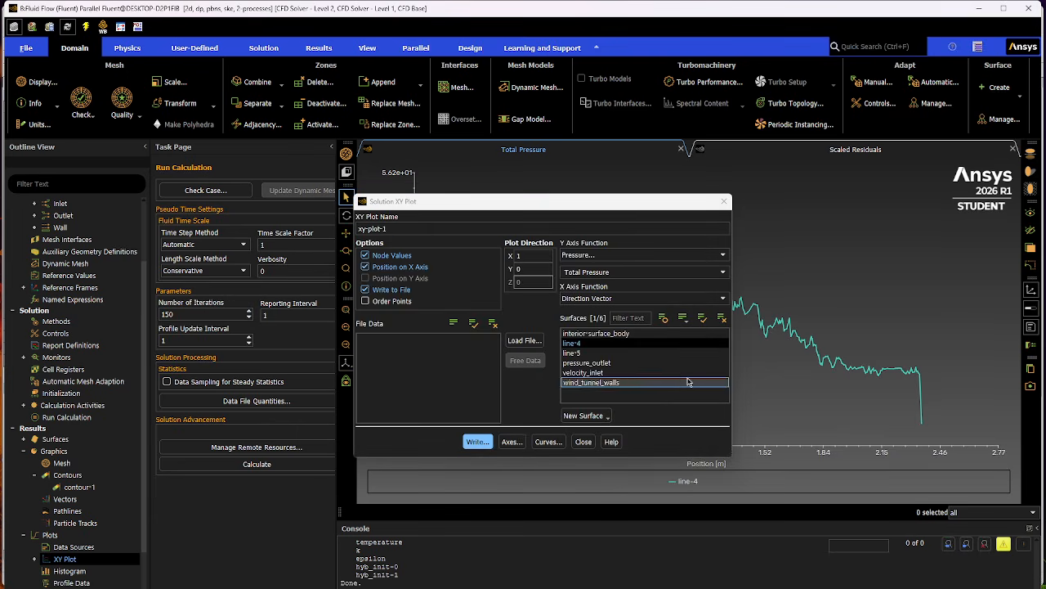
pyautogui.click(583, 442)
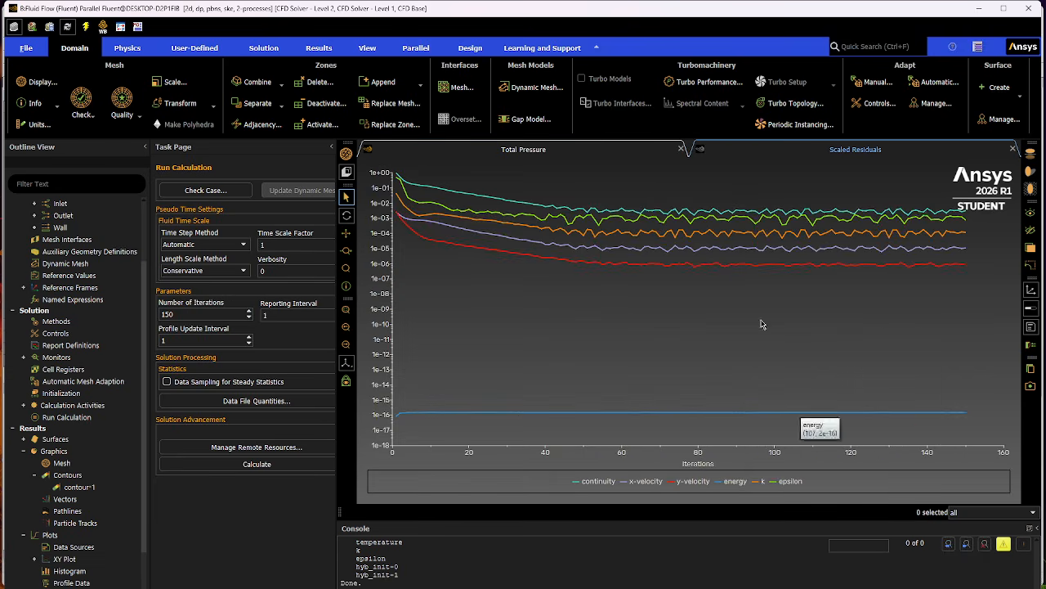
# Reopen contour-1 and display its velocity magnitude contours in the graphics window that holds the total pressure plot.
pyautogui.click(548, 148)
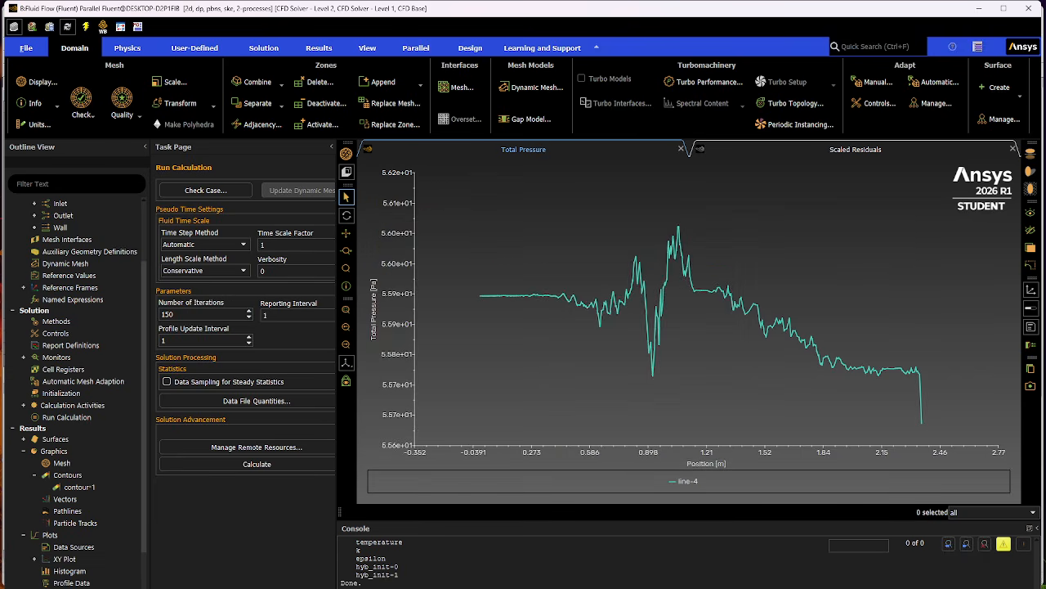
pyautogui.rightClick(78, 489)
pyautogui.click(39, 488)
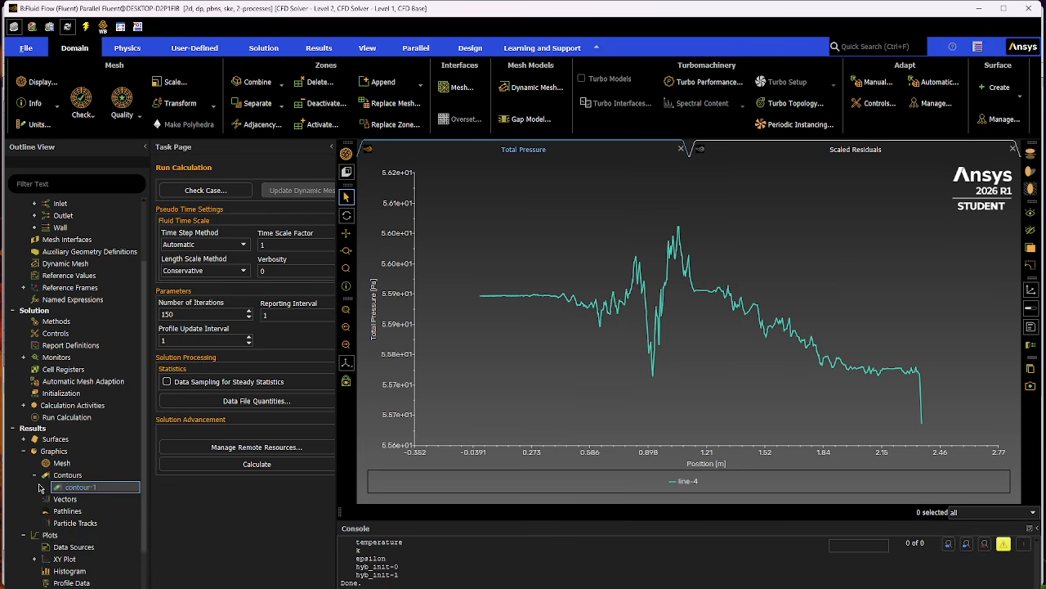
pyautogui.doubleClick(70, 488)
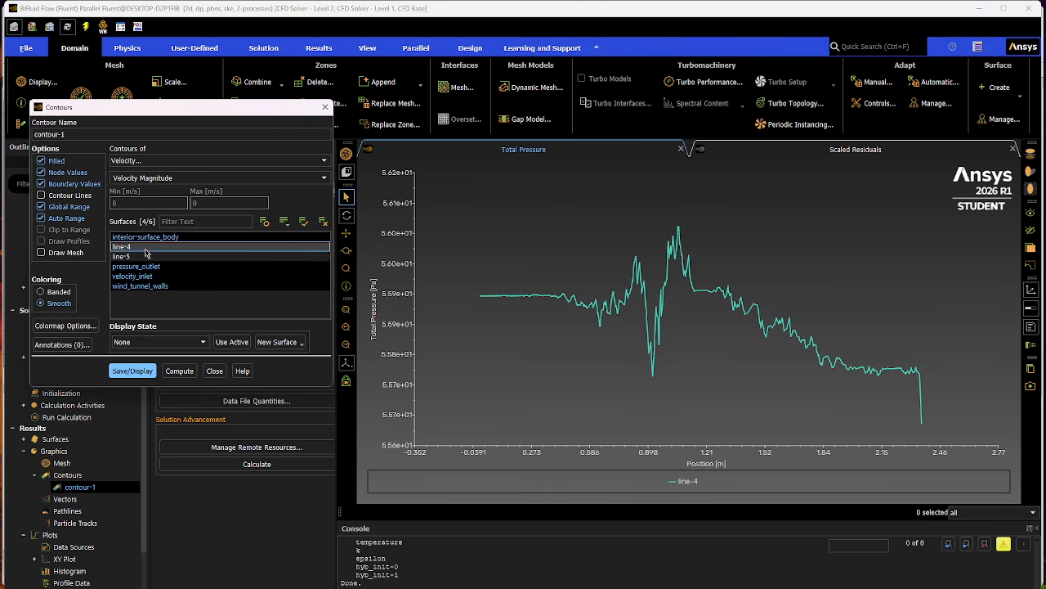
pyautogui.click(132, 371)
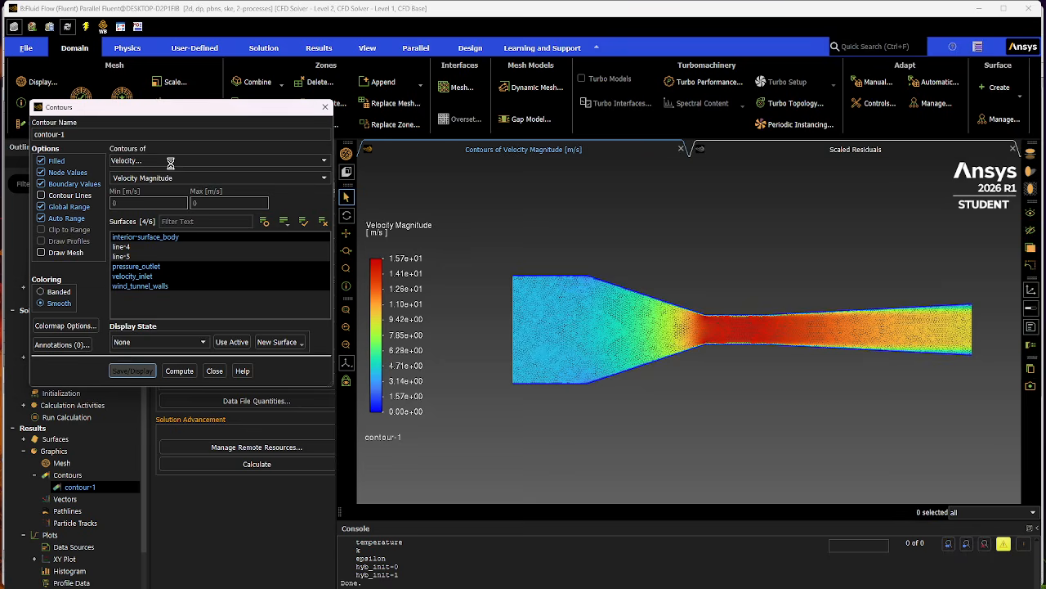